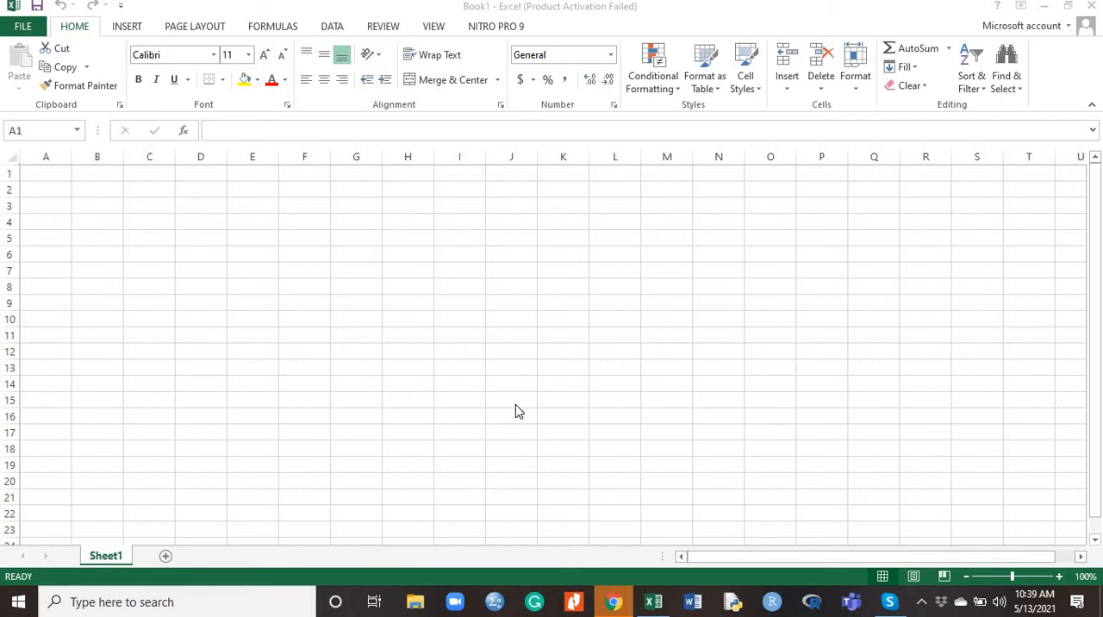
Switch to Excel and open the recent workbook "grading with exel" from the Desktop
click(648, 605)
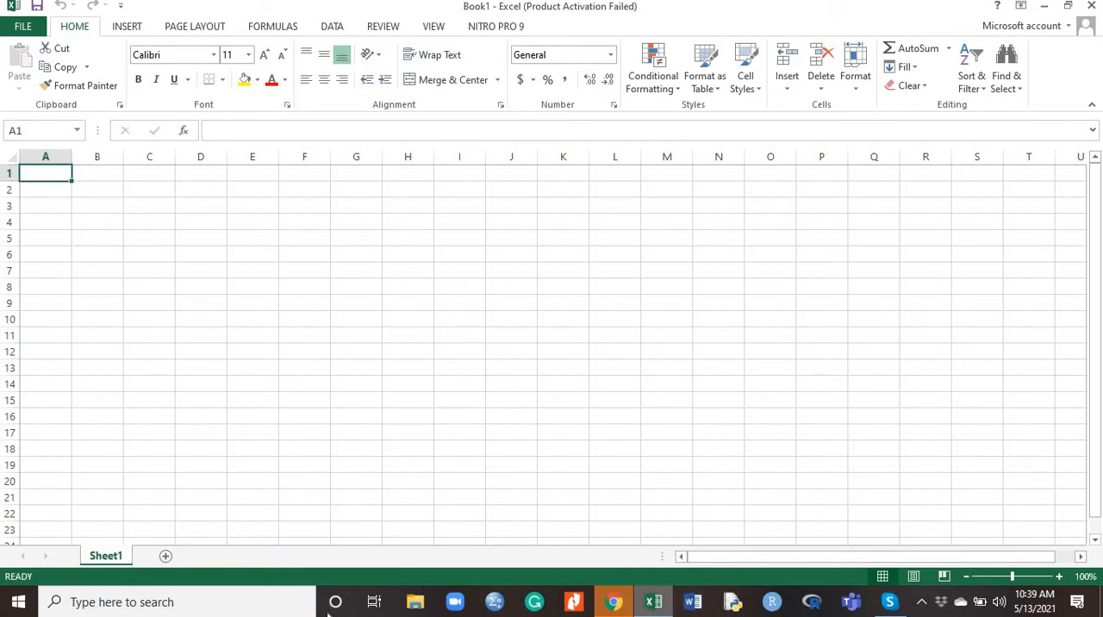
click(17, 28)
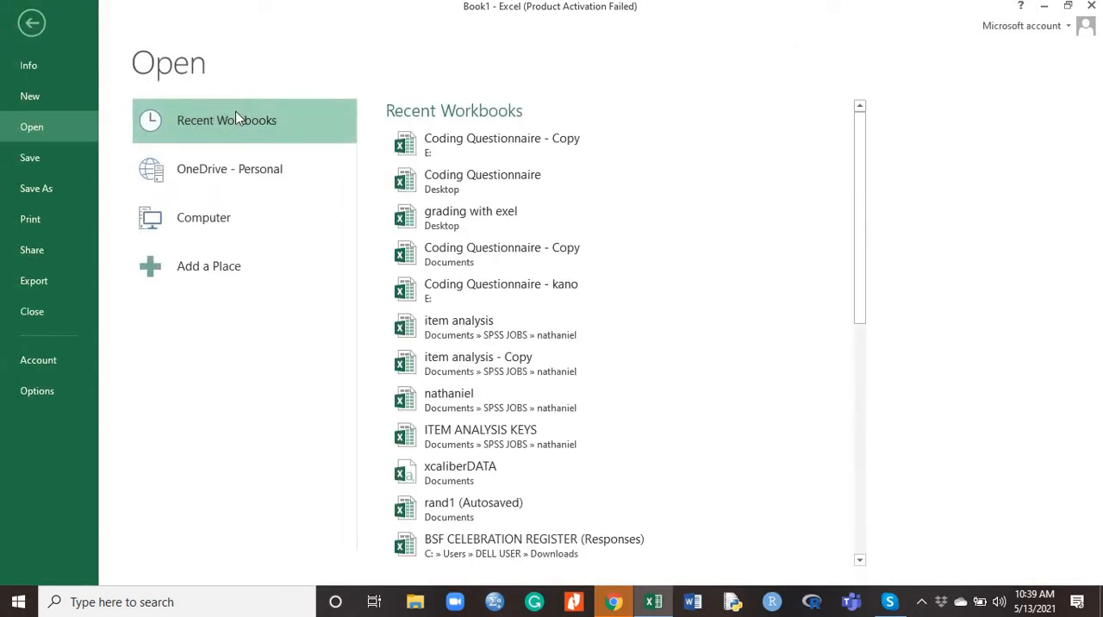
click(472, 220)
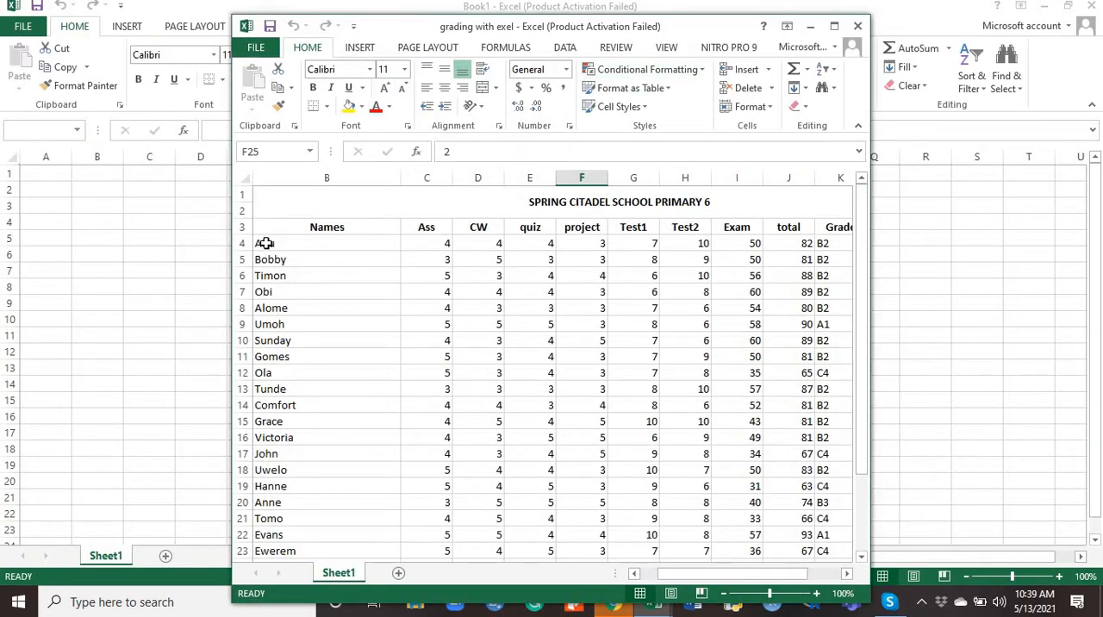
Copy the student names in B4:B29 of the grading workbook and return to the blank Book1
drag(265, 243, 285, 486)
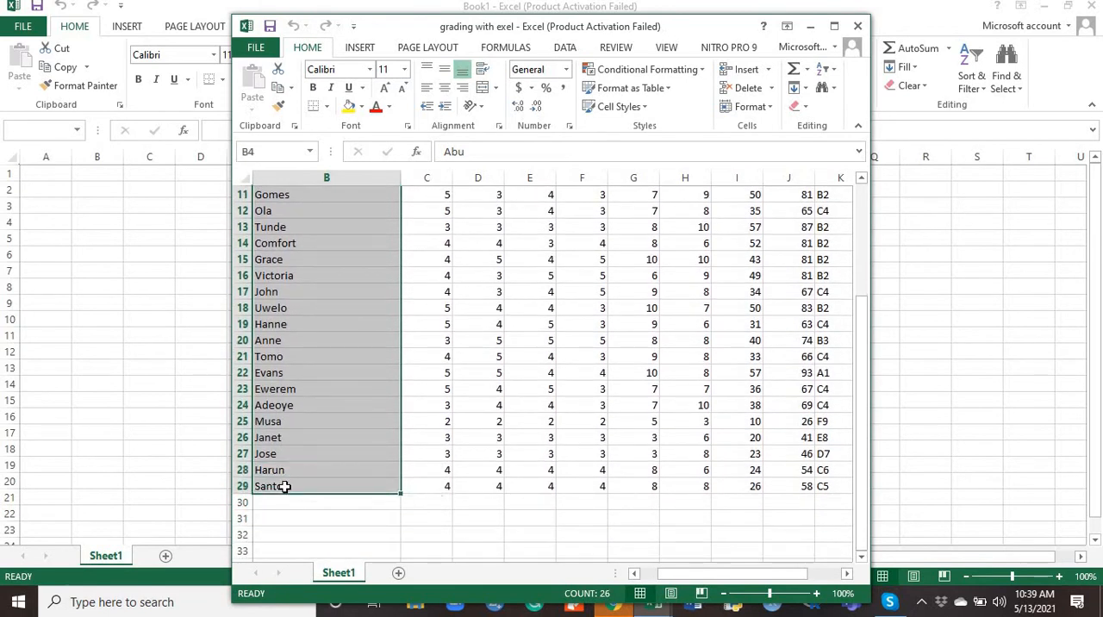
key(ctrl+c)
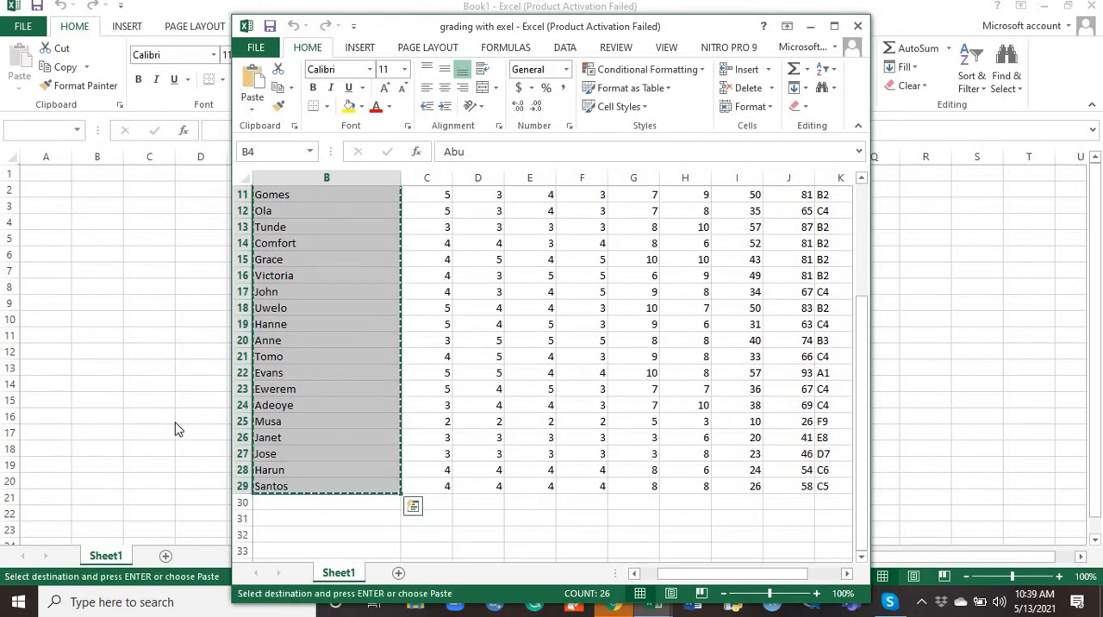
click(810, 27)
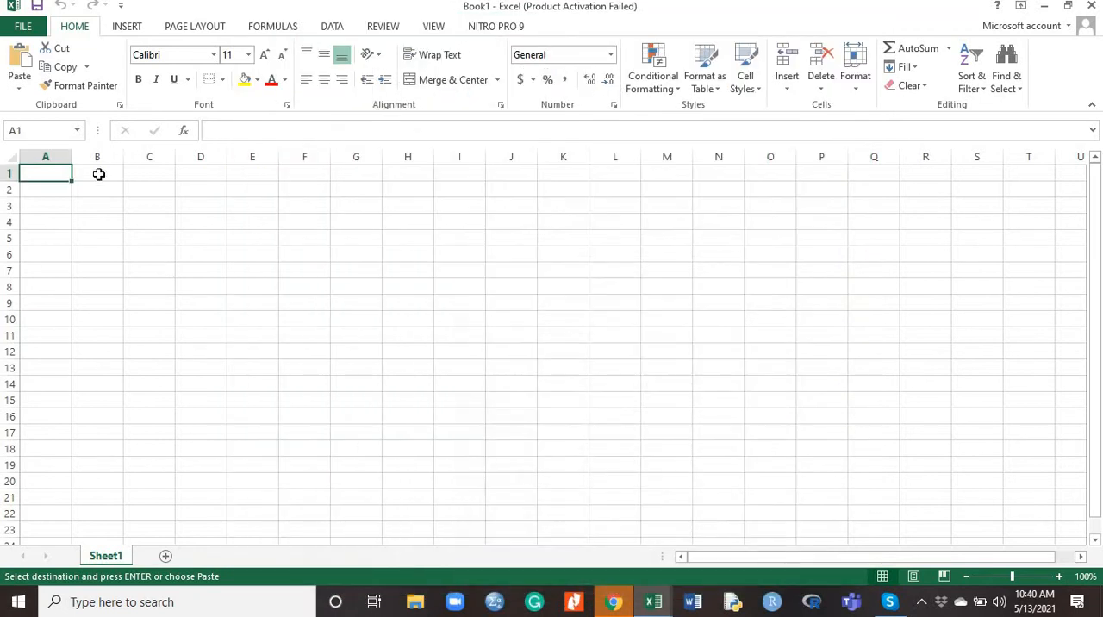
Enter the header "S/No" in cell A3 of Book1
click(49, 207)
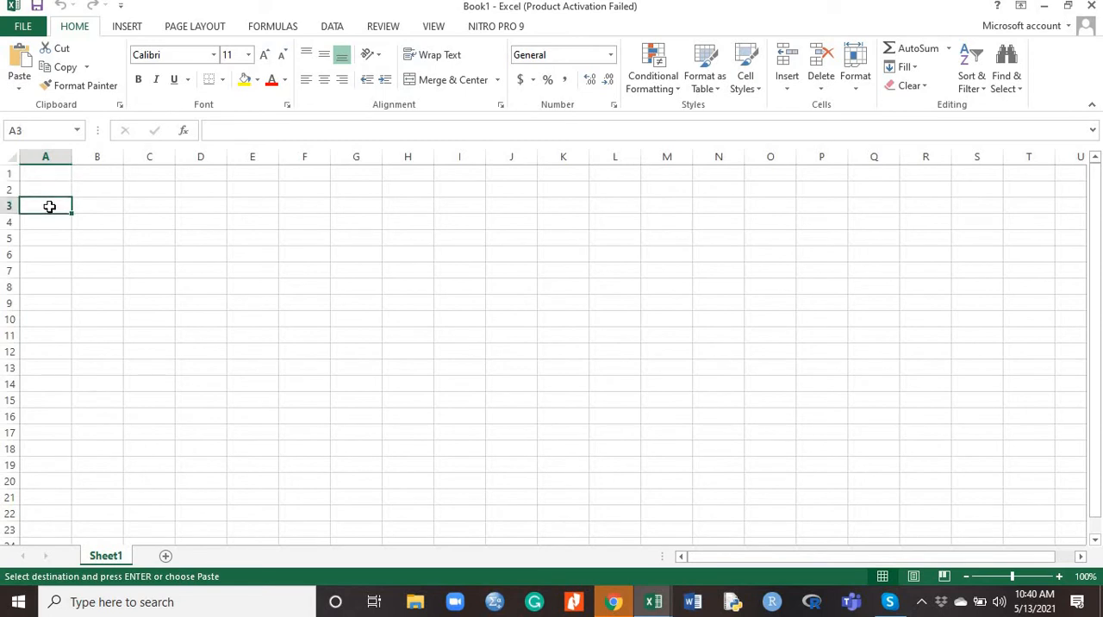
text(S)
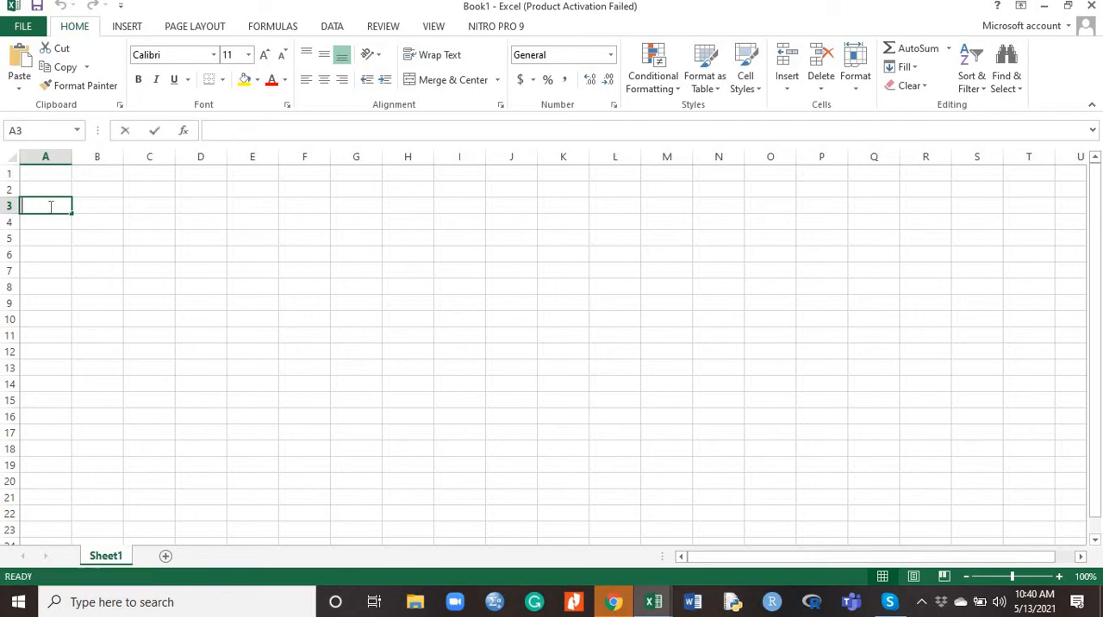
text(/No)
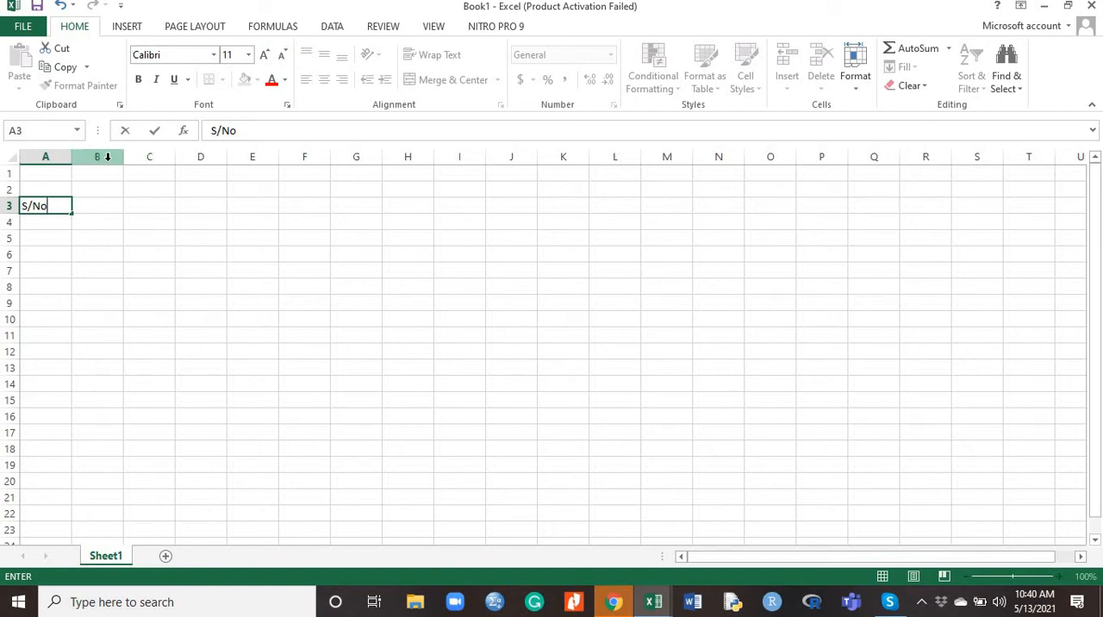
Widen column B to about three times its width and enter the header "Names of Students" in B3
click(104, 155)
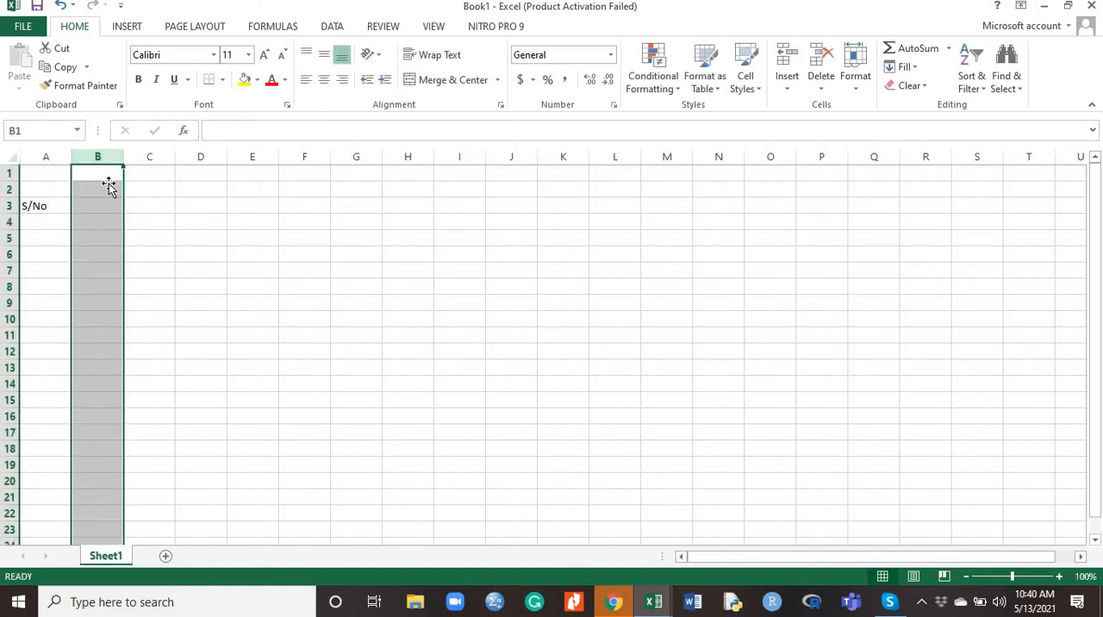
click(108, 187)
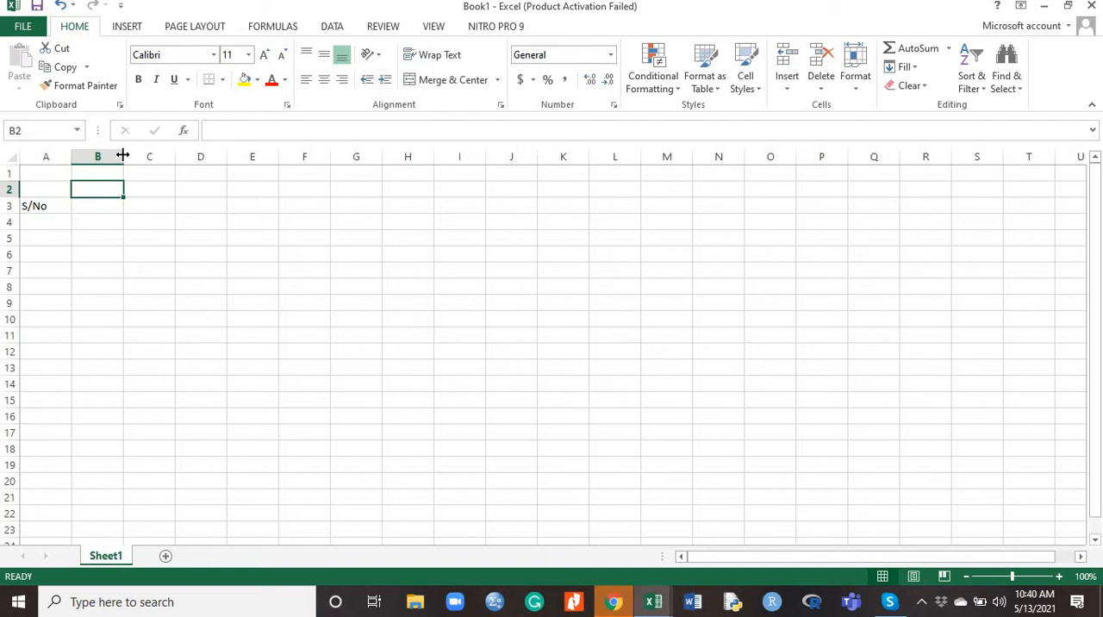
drag(123, 155, 225, 158)
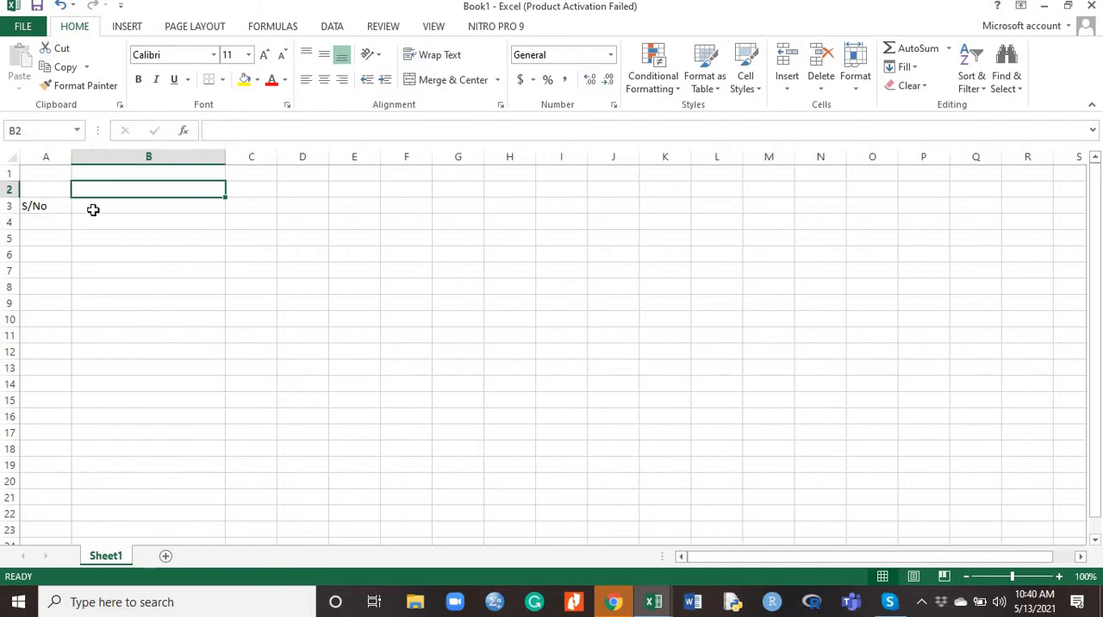
click(93, 209)
text(Names)
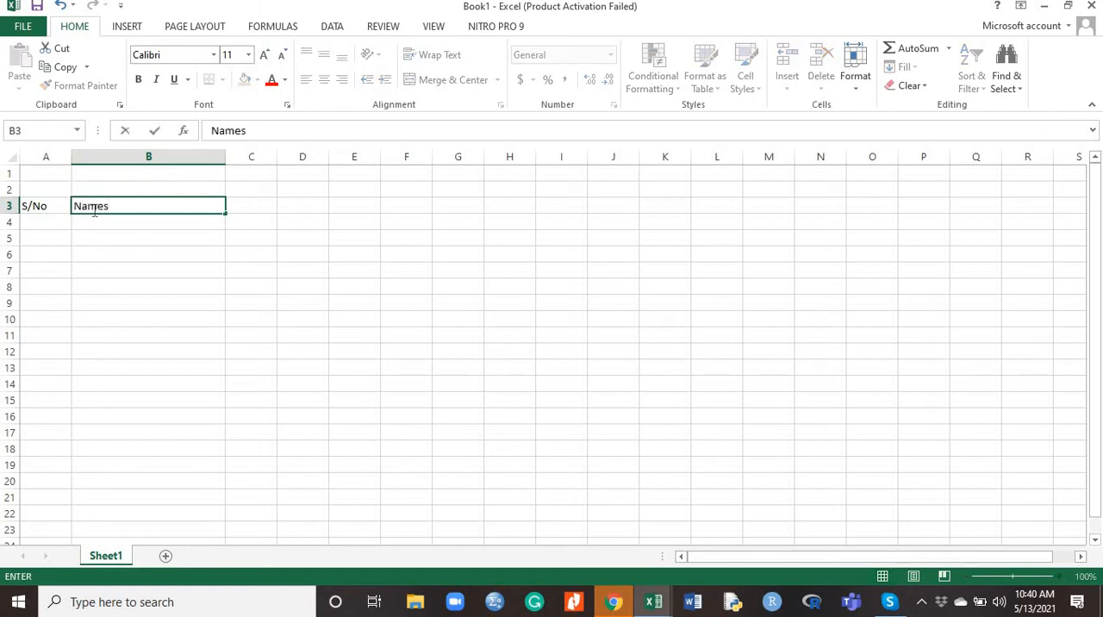
text( of Students)
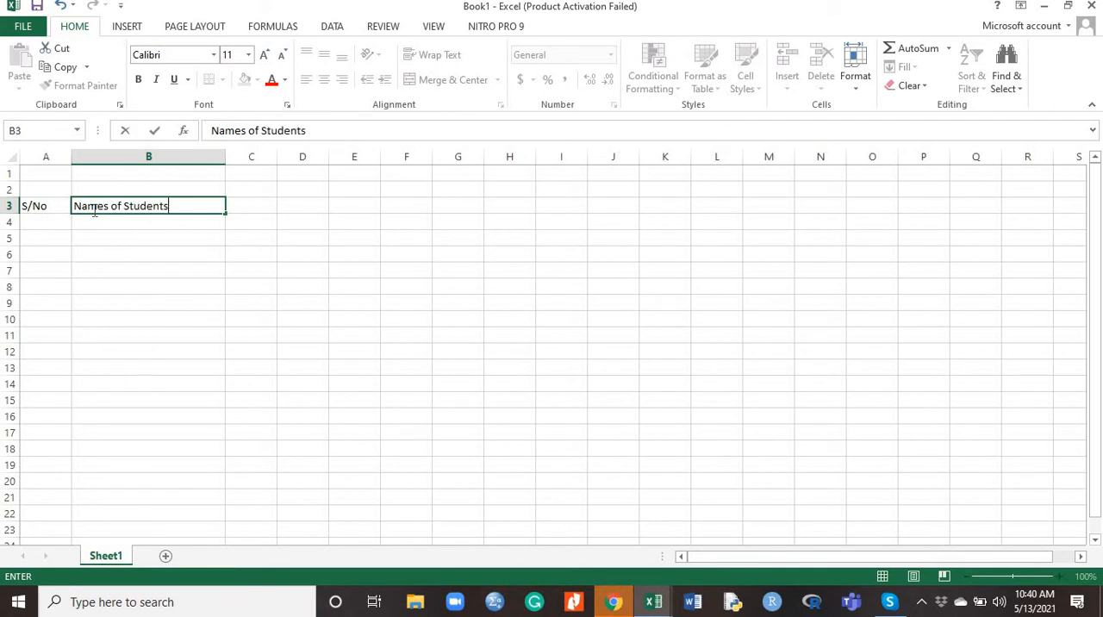
Go back to the "grading with exel" workbook and copy the student names in B4:B29 again
click(140, 225)
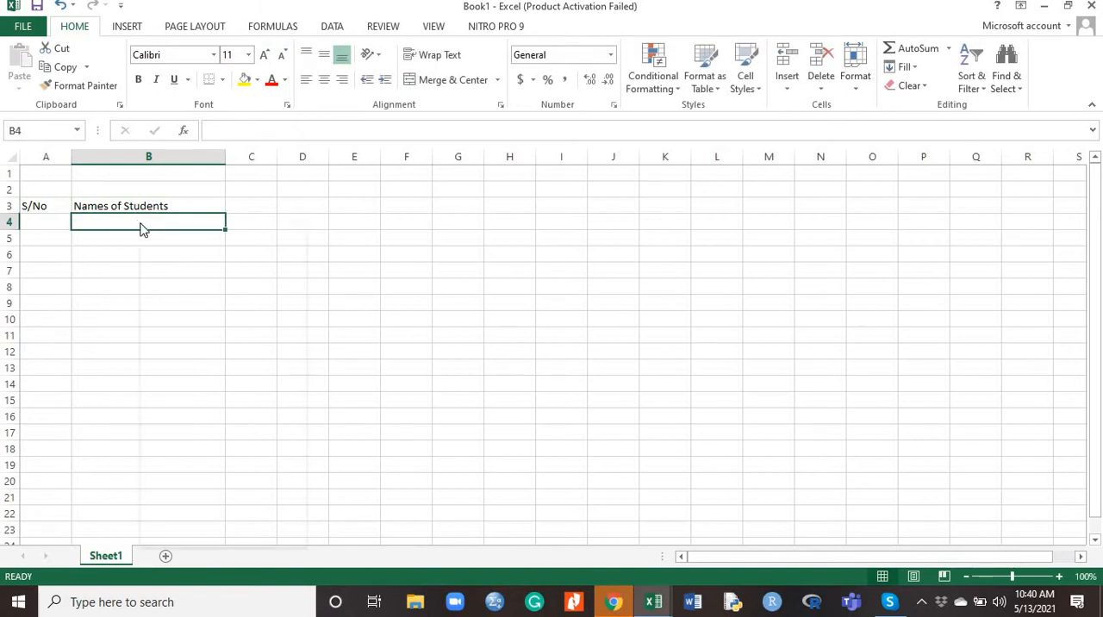
right_click(141, 223)
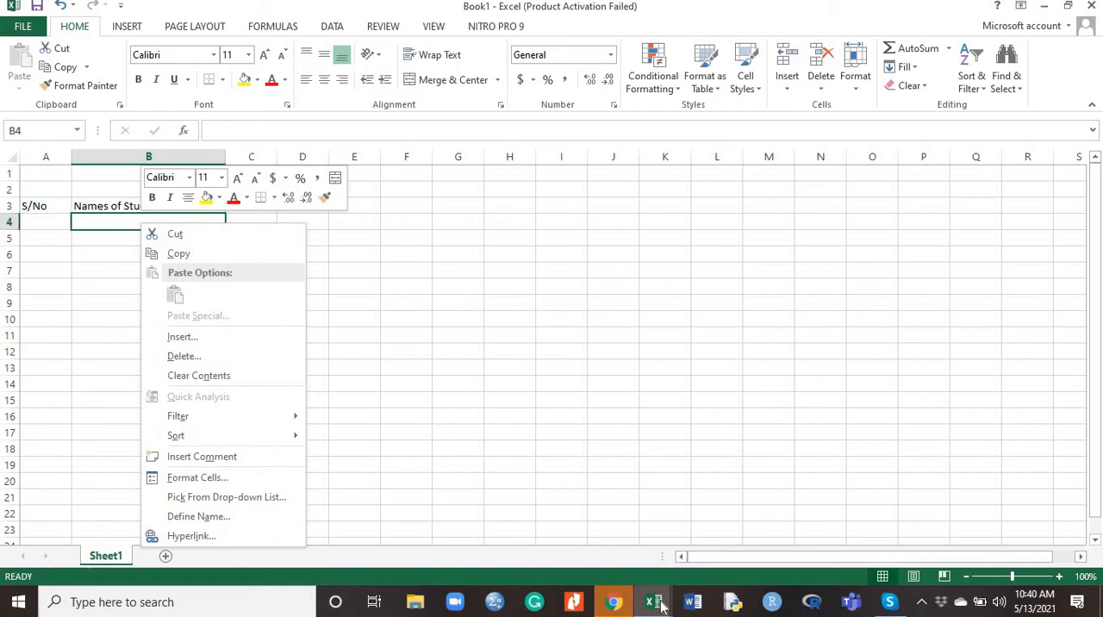
mouse_move(658, 602)
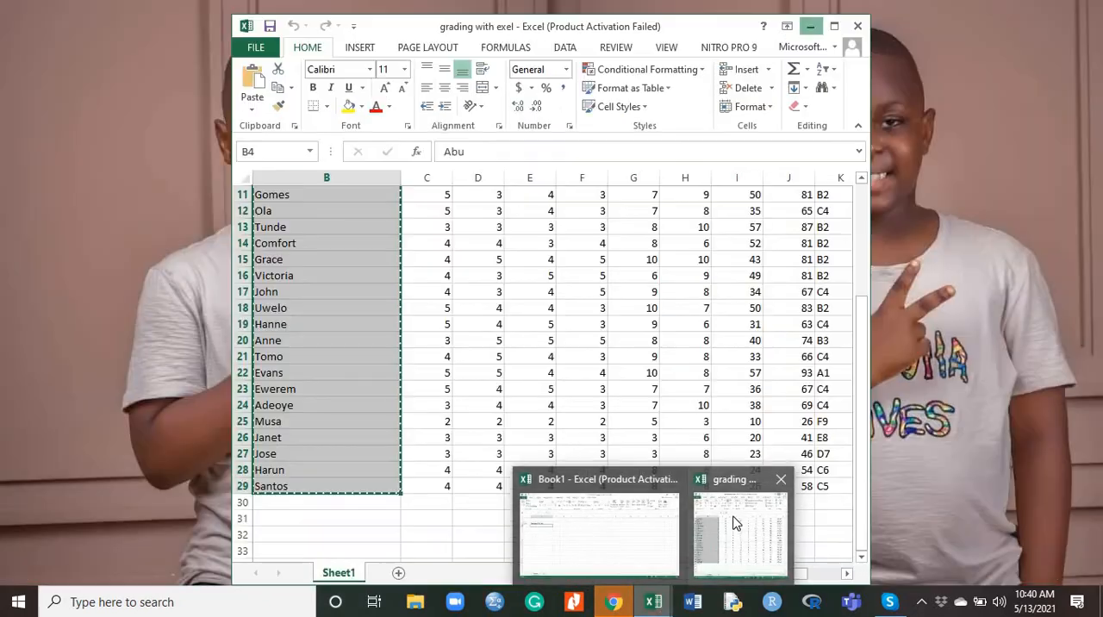
click(735, 523)
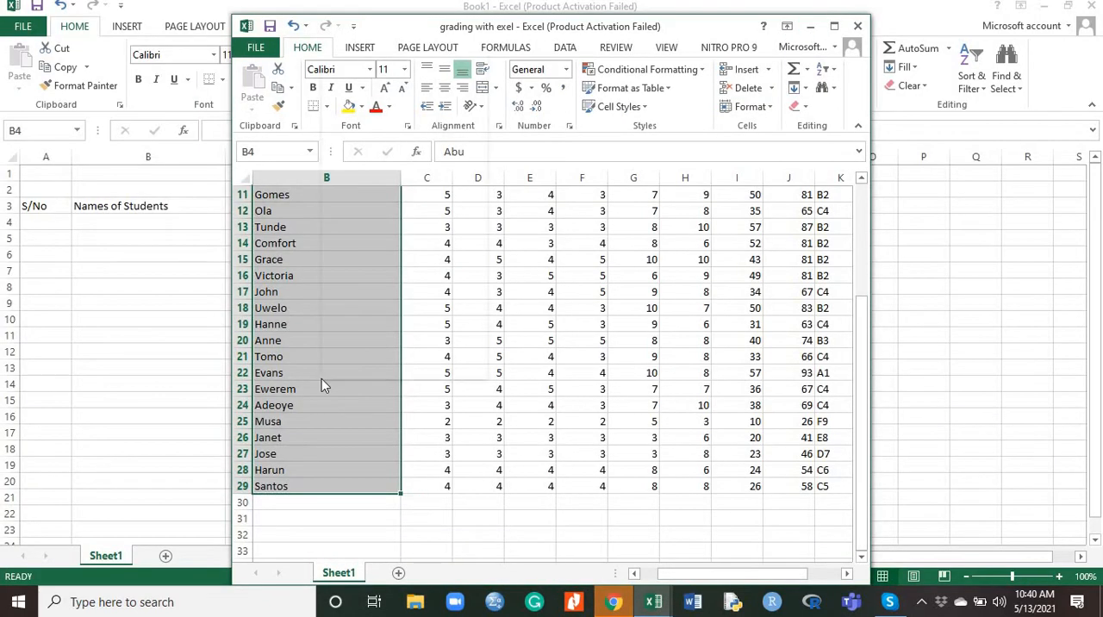
right_click(322, 378)
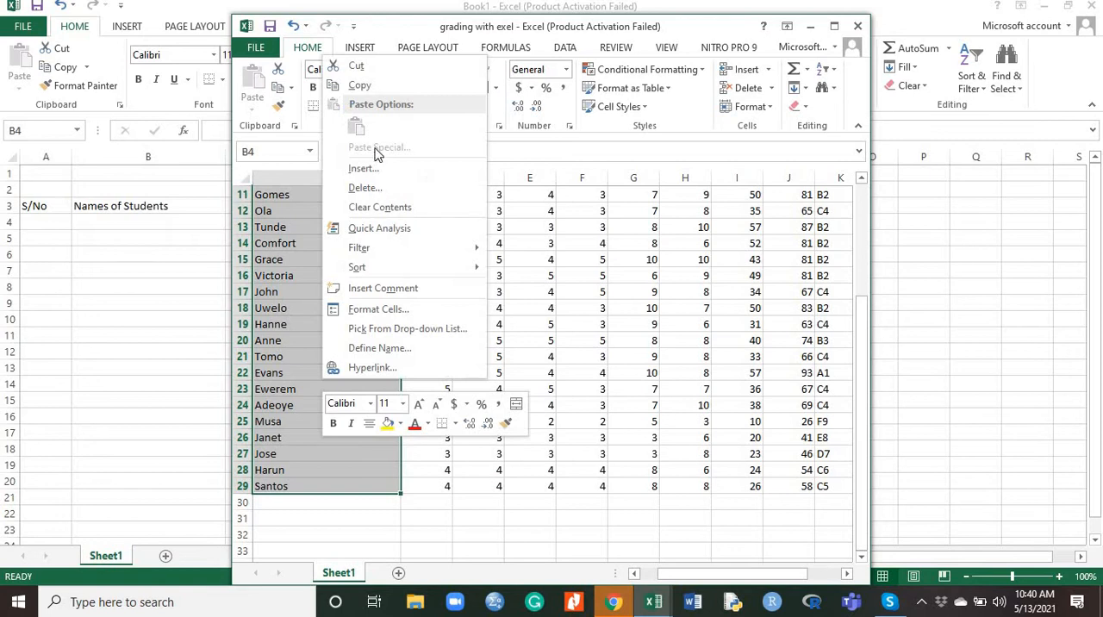
click(360, 86)
scroll(259, 216, up, 3)
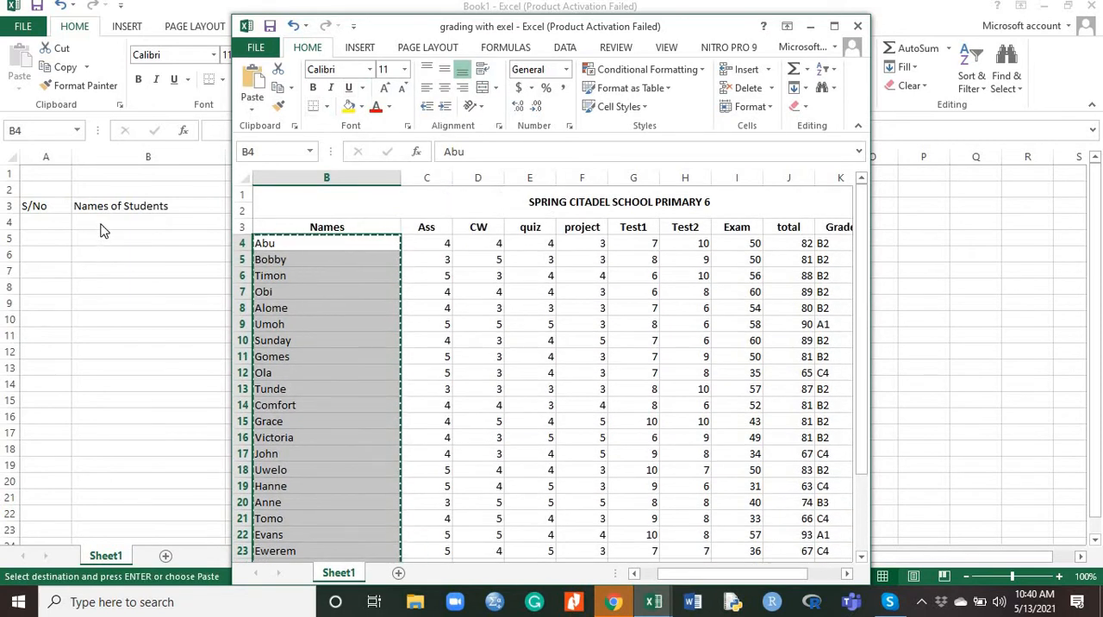
Paste the copied student names as values into Book1, starting at cell B4
click(101, 230)
right_click(101, 229)
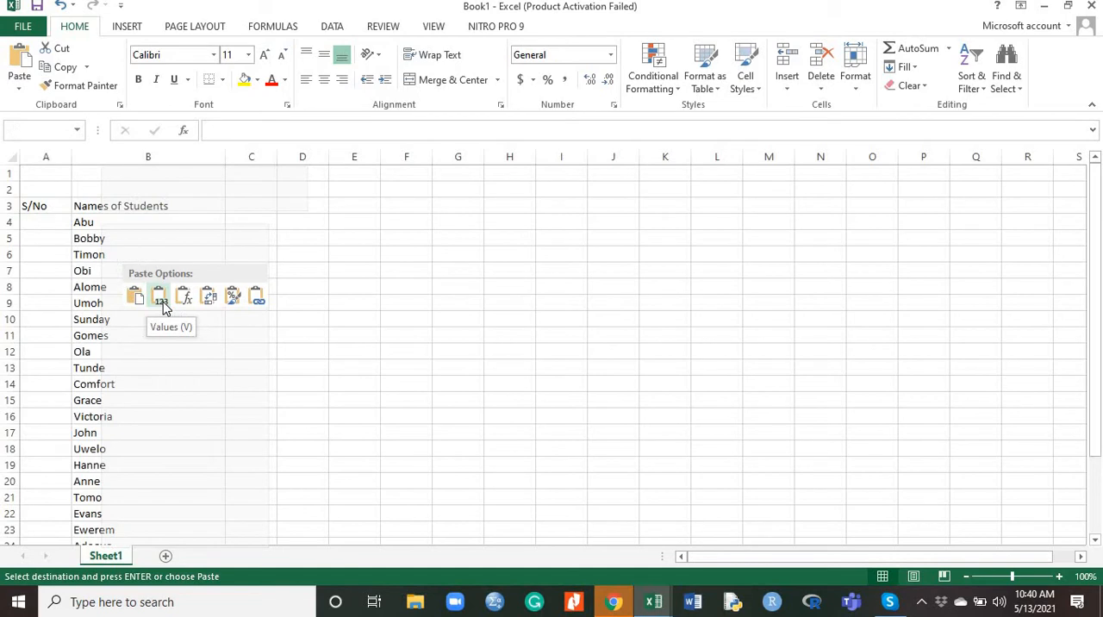
click(161, 303)
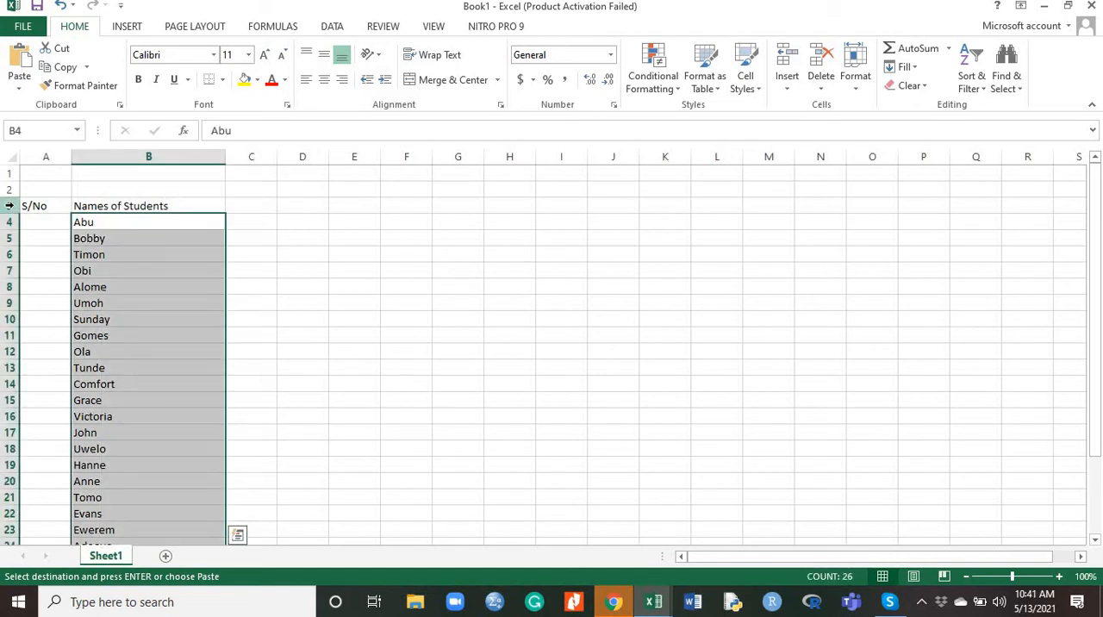
Enter the header "Assignments" in C3 and widen column C to fit it
click(257, 208)
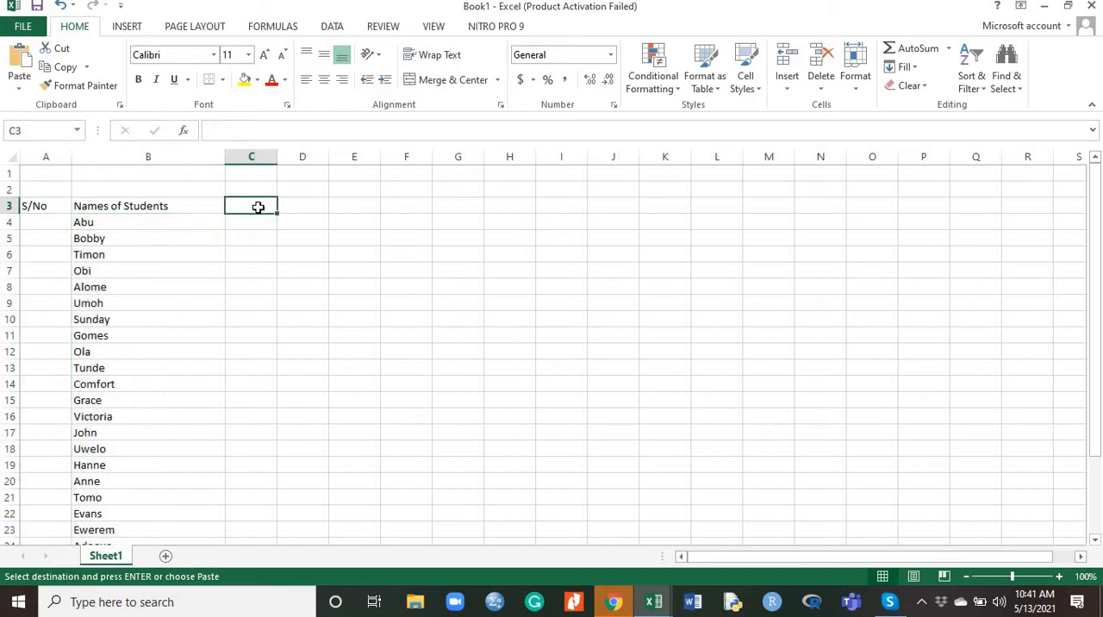
text(As)
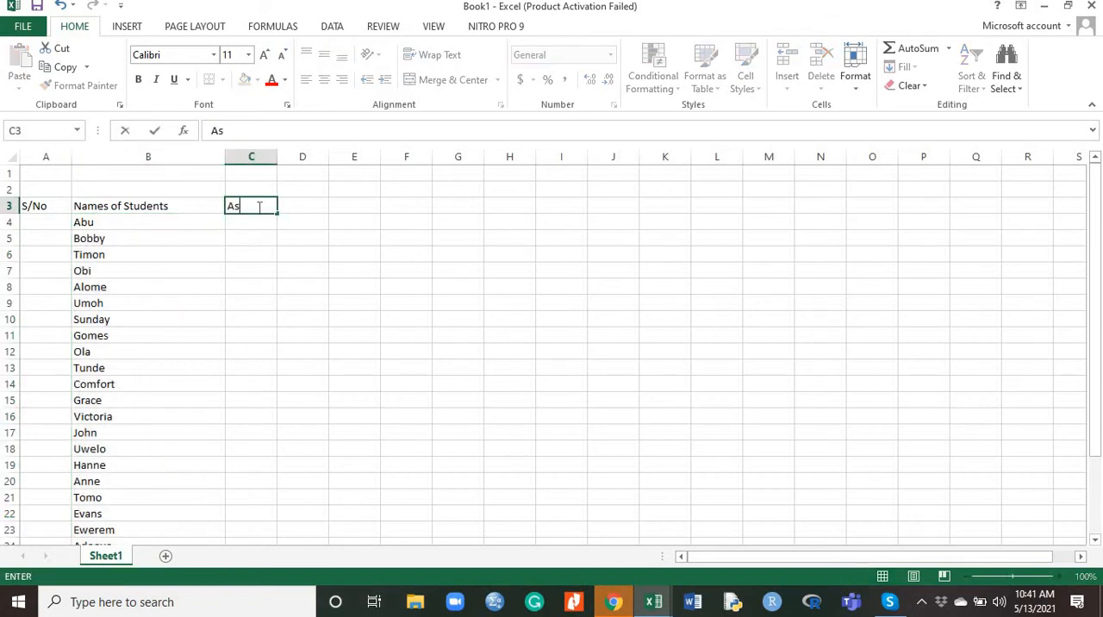
text(signments)
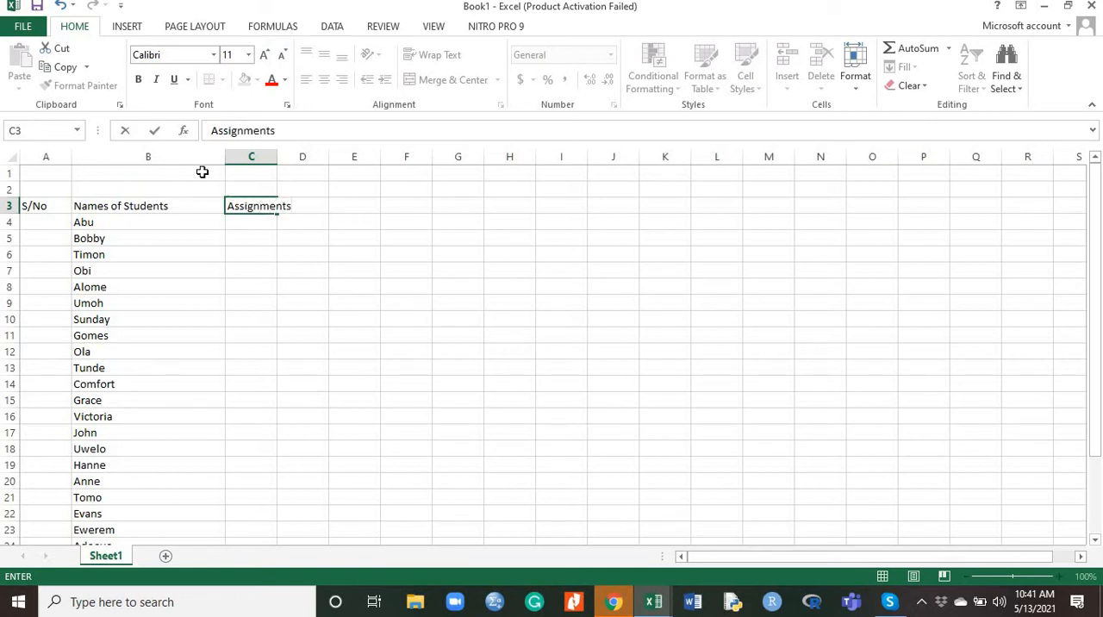
click(259, 224)
drag(278, 155, 302, 154)
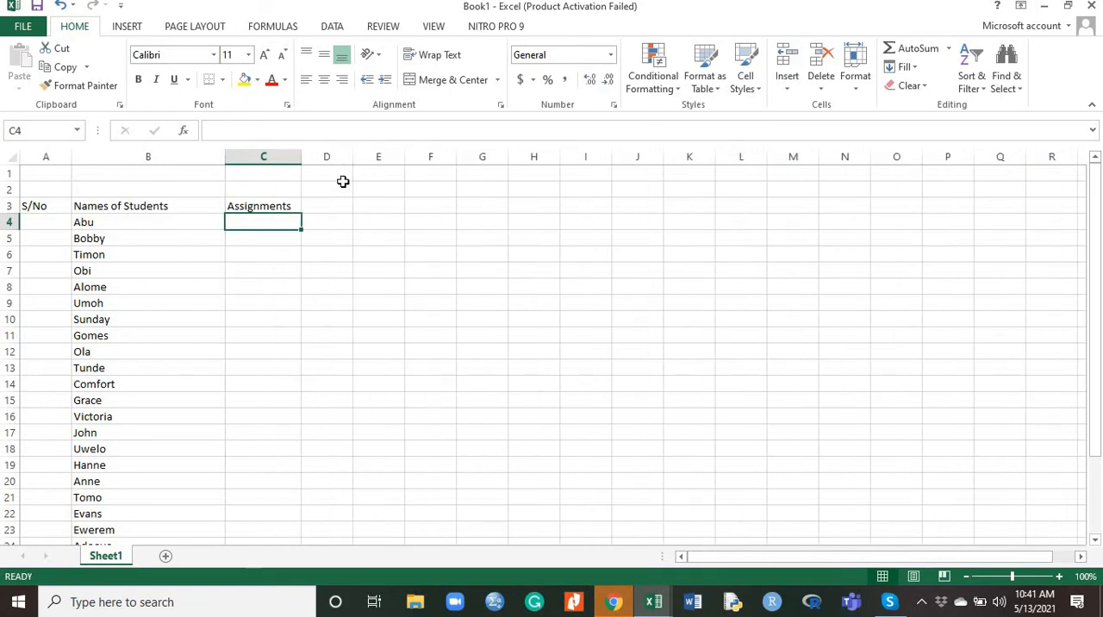
Enter the header "Classwork" in D3 and widen column D slightly to fit it
click(319, 207)
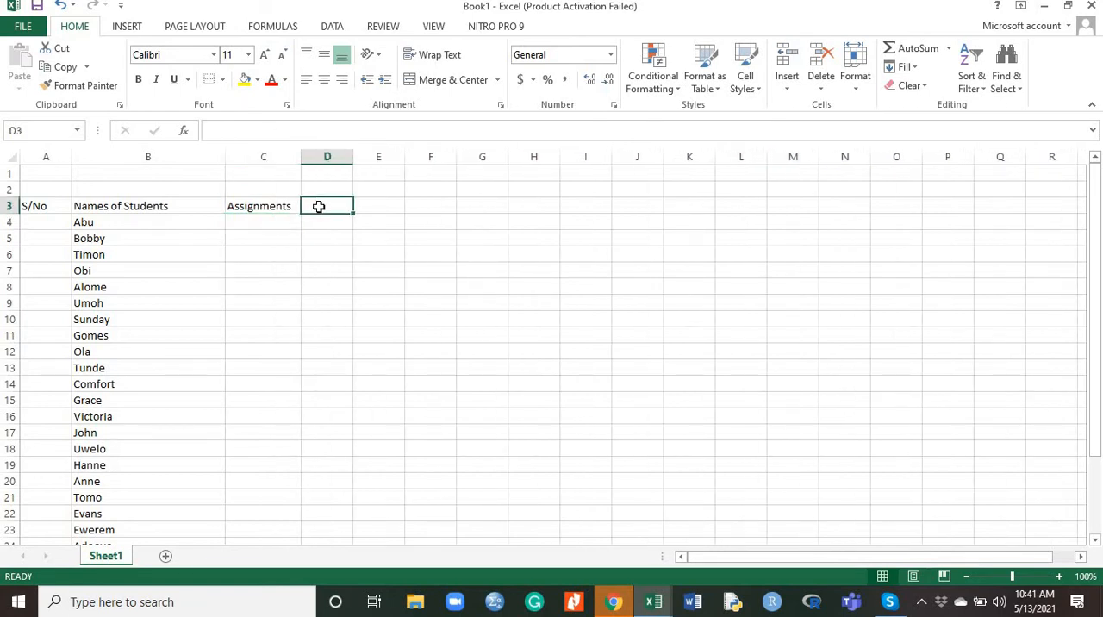
text(Class)
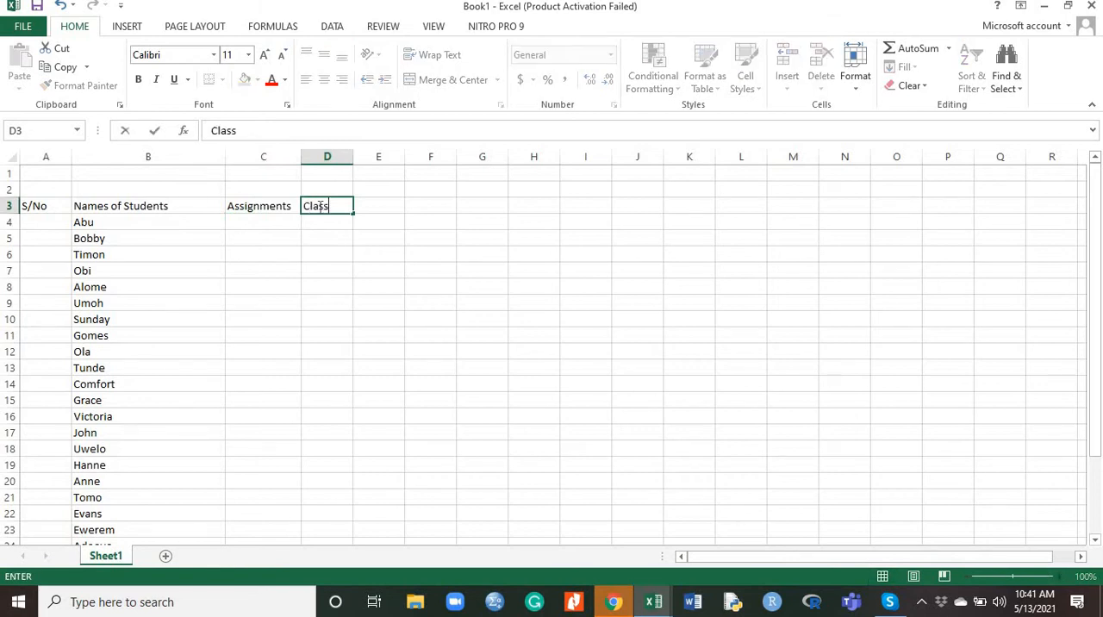
text(work)
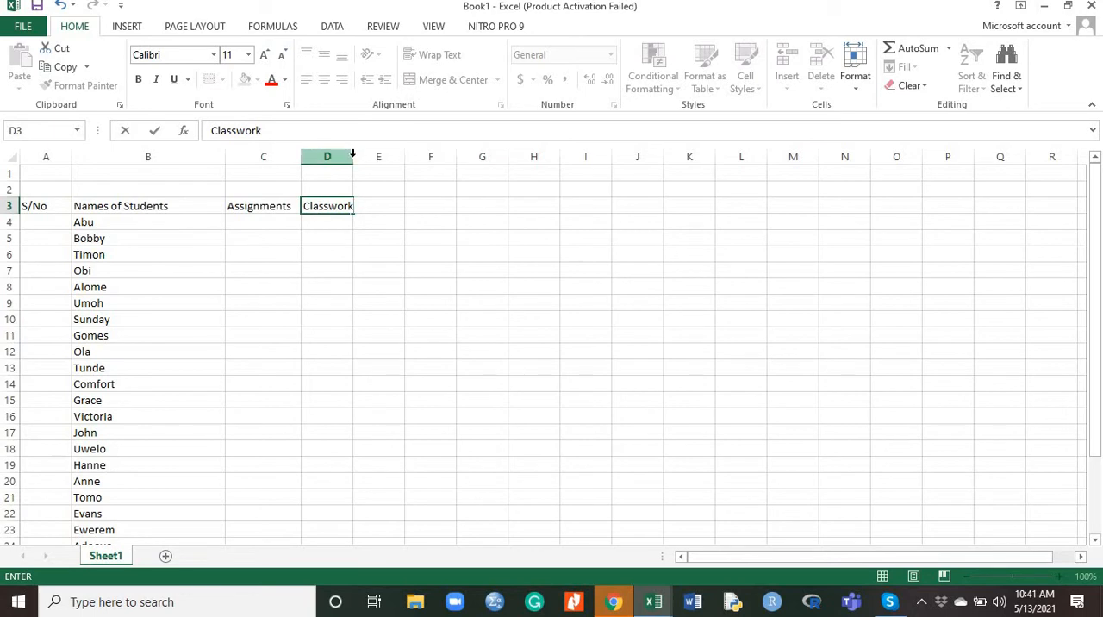
key(F2)
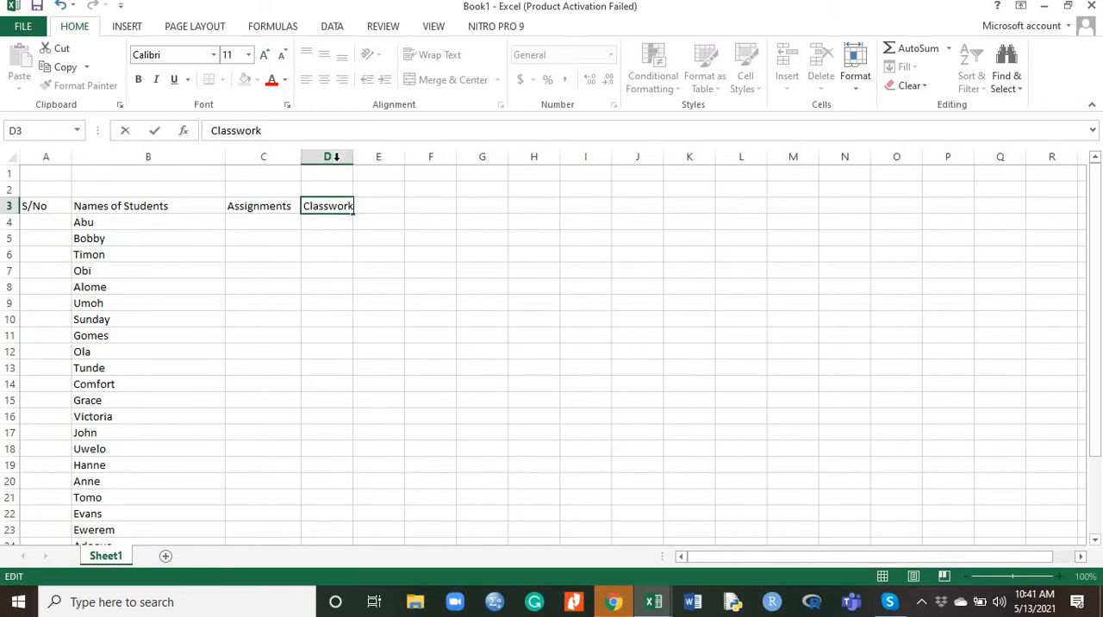
click(332, 172)
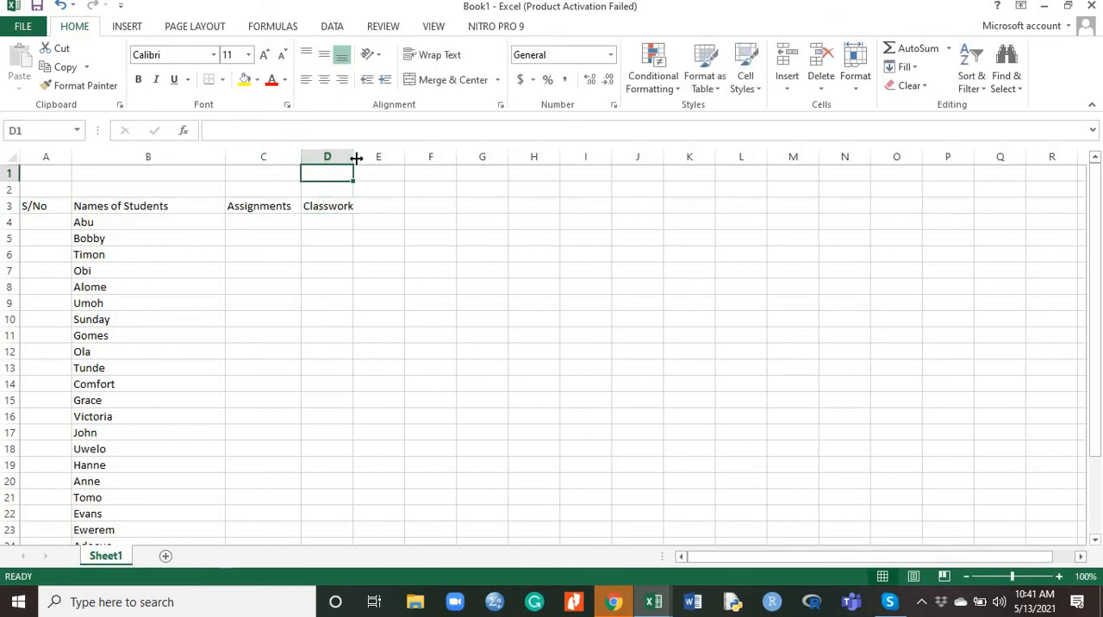
drag(353, 157, 359, 158)
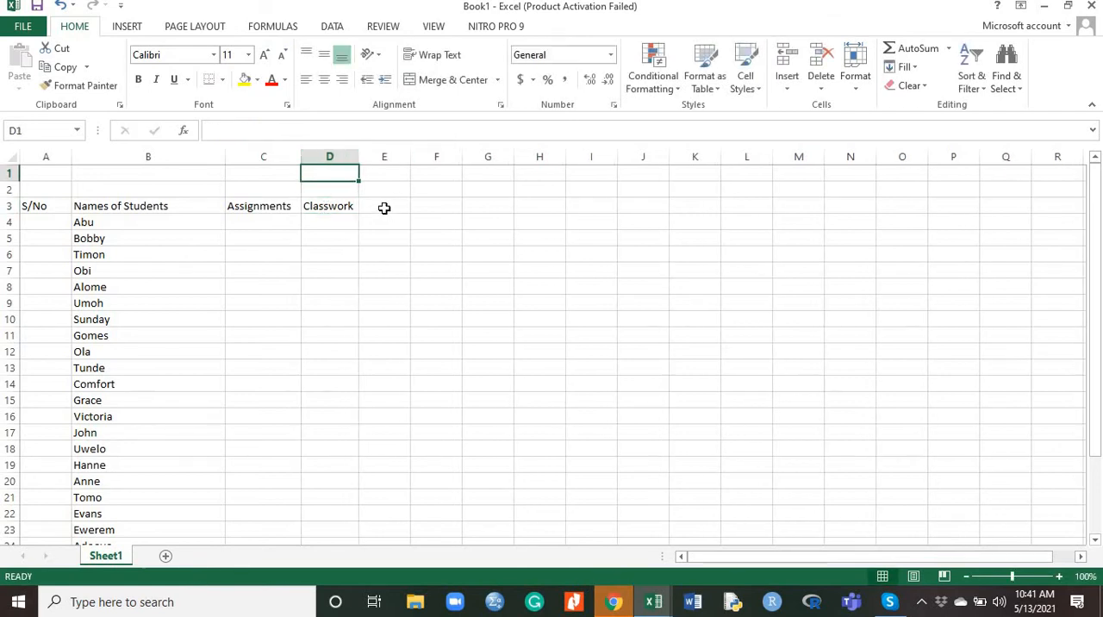
Enter the header "Projects" in cell E3
click(384, 207)
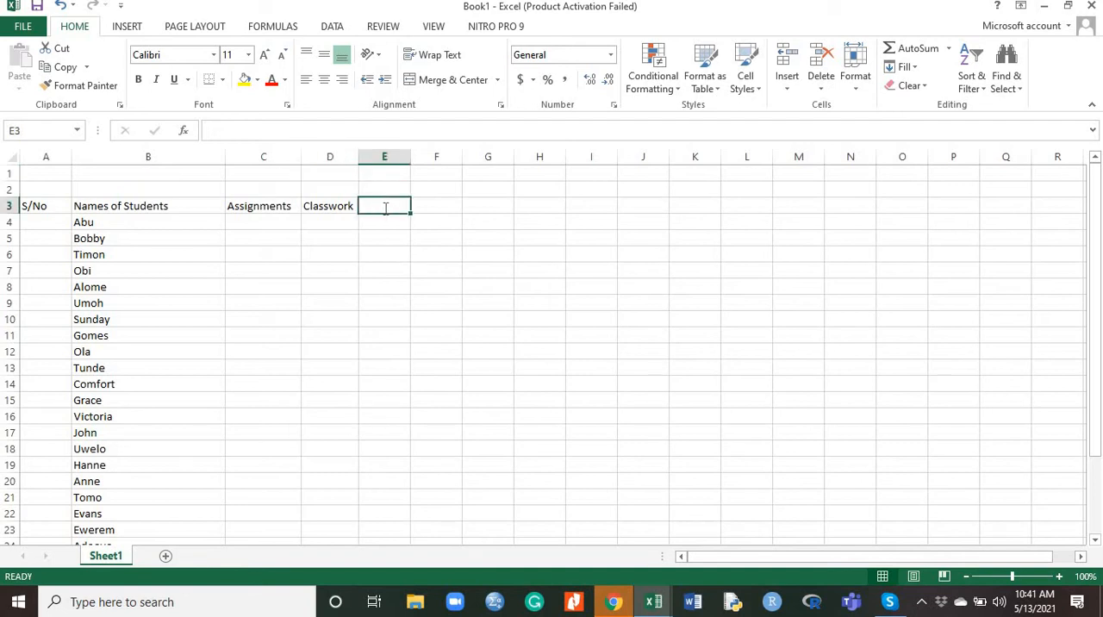
text(Projects)
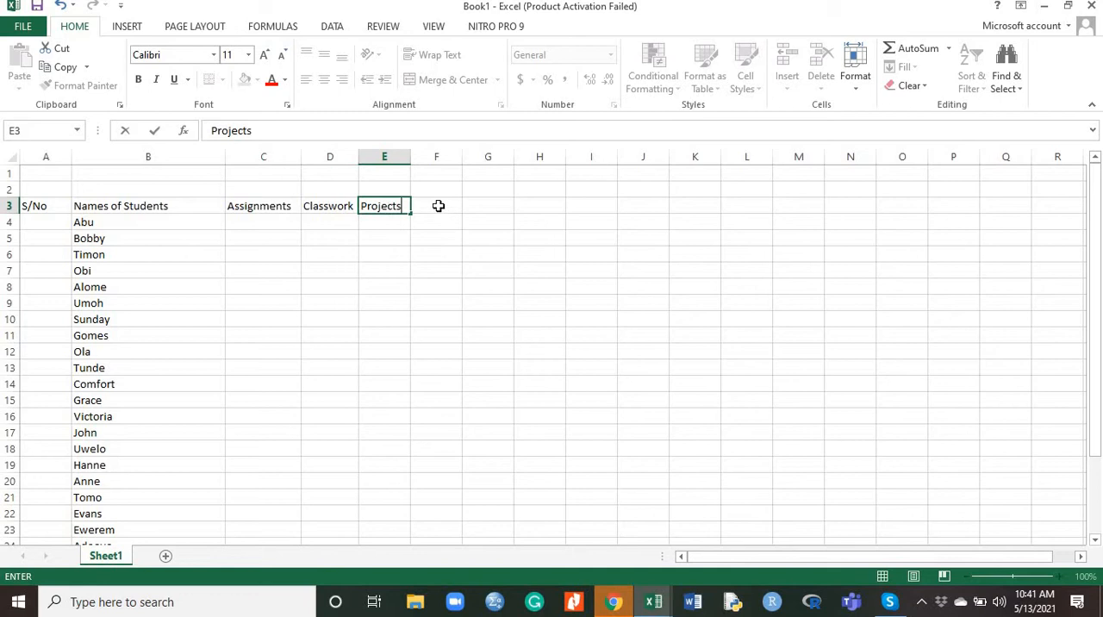
click(439, 206)
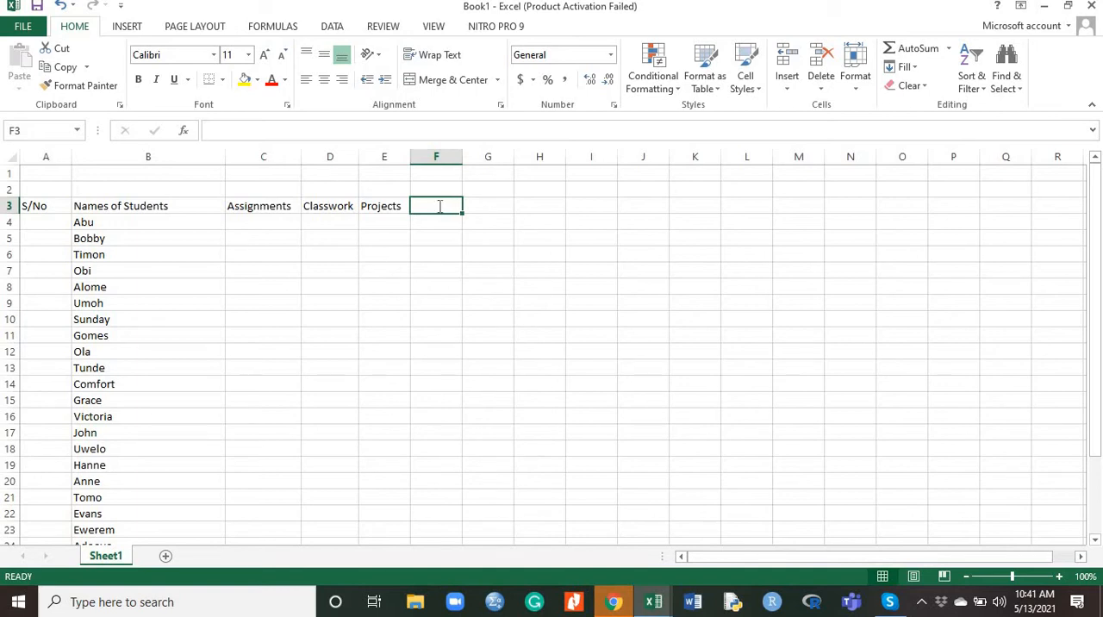
Enter the headers "Quiz" in F3, "Test1" in G3 and "Test2" in H3
text(Qui)
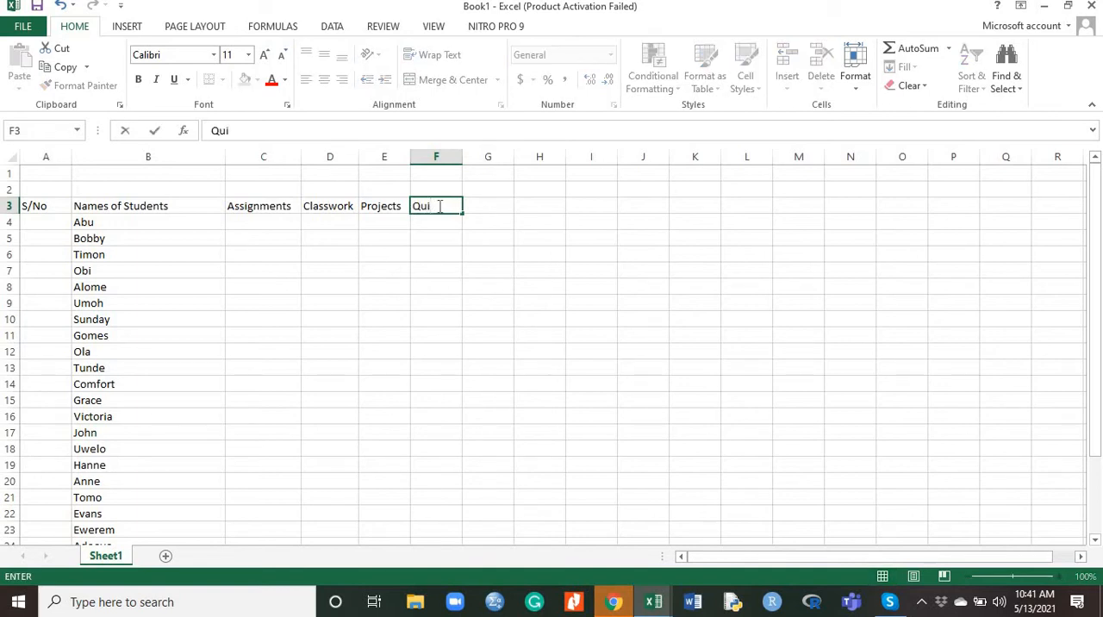
text(z)
click(498, 206)
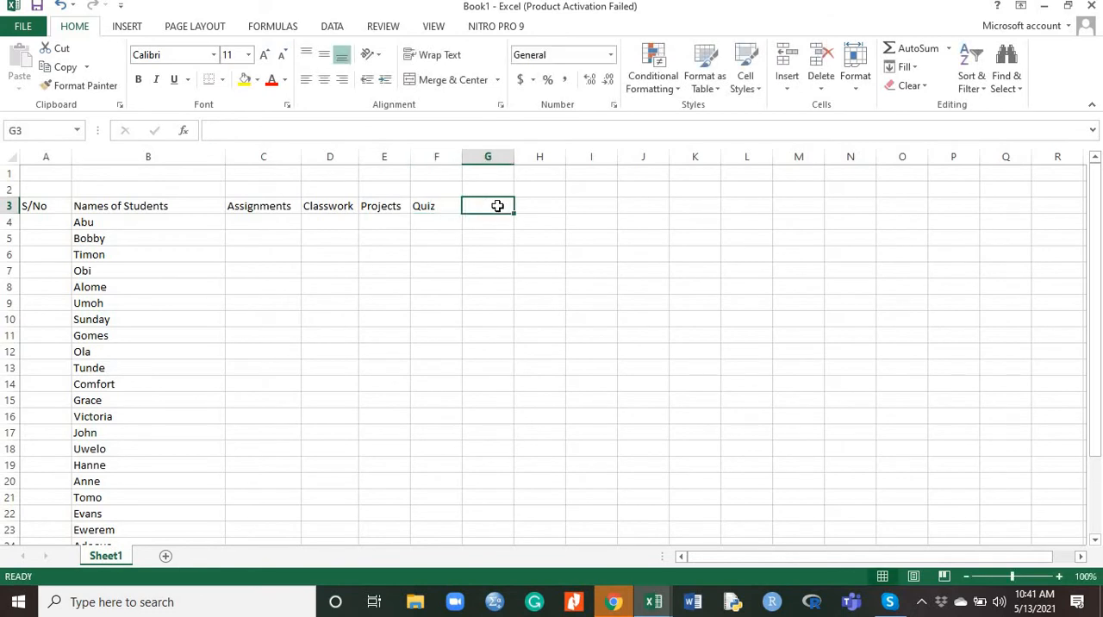
text(Test1)
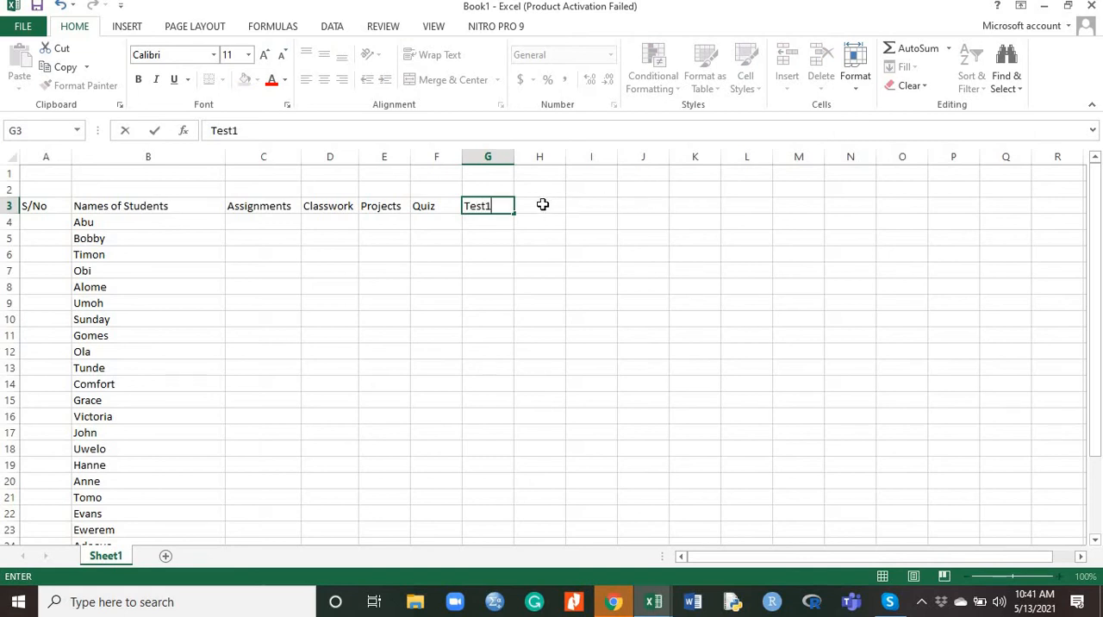
click(542, 204)
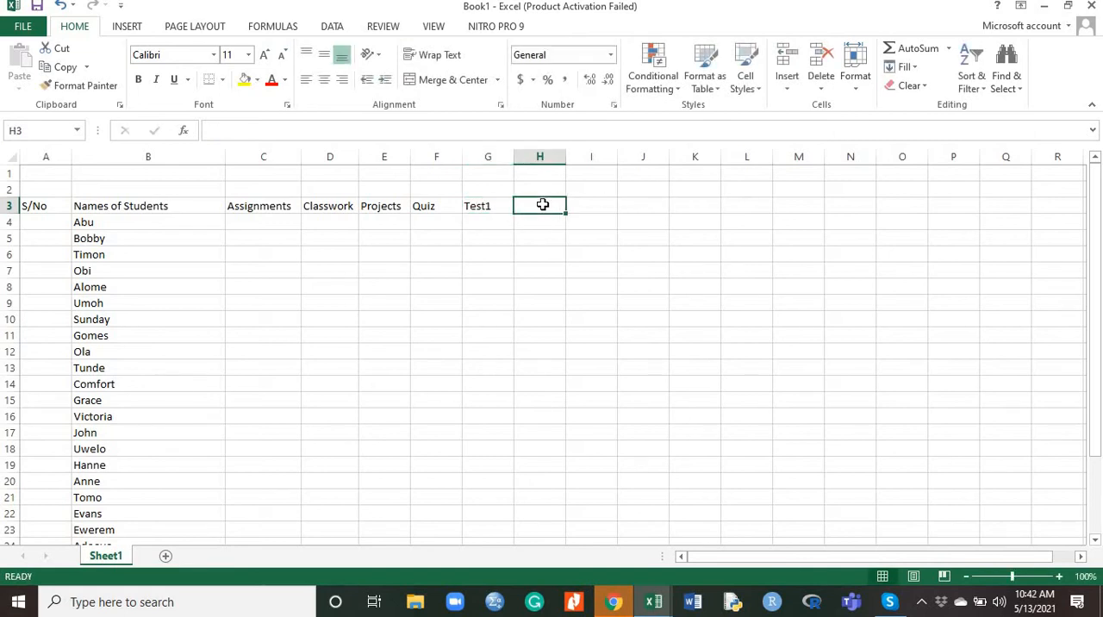
text(Test)
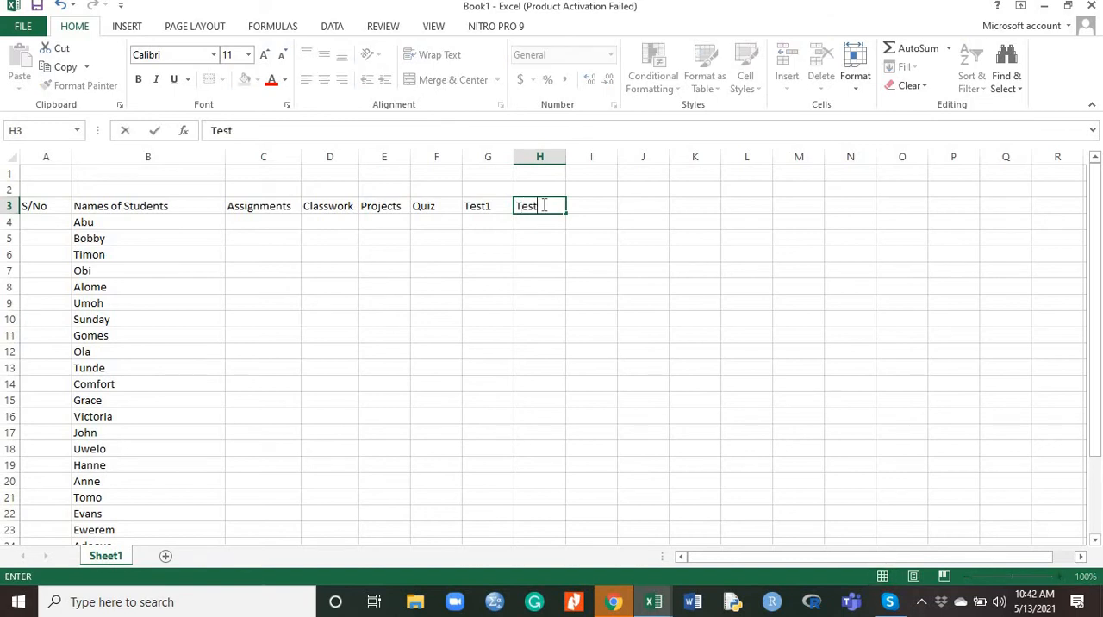
text(2)
Enter the headers "Exam" in I3, "Total" in J3 and "Grade" in K3
click(598, 205)
text(E)
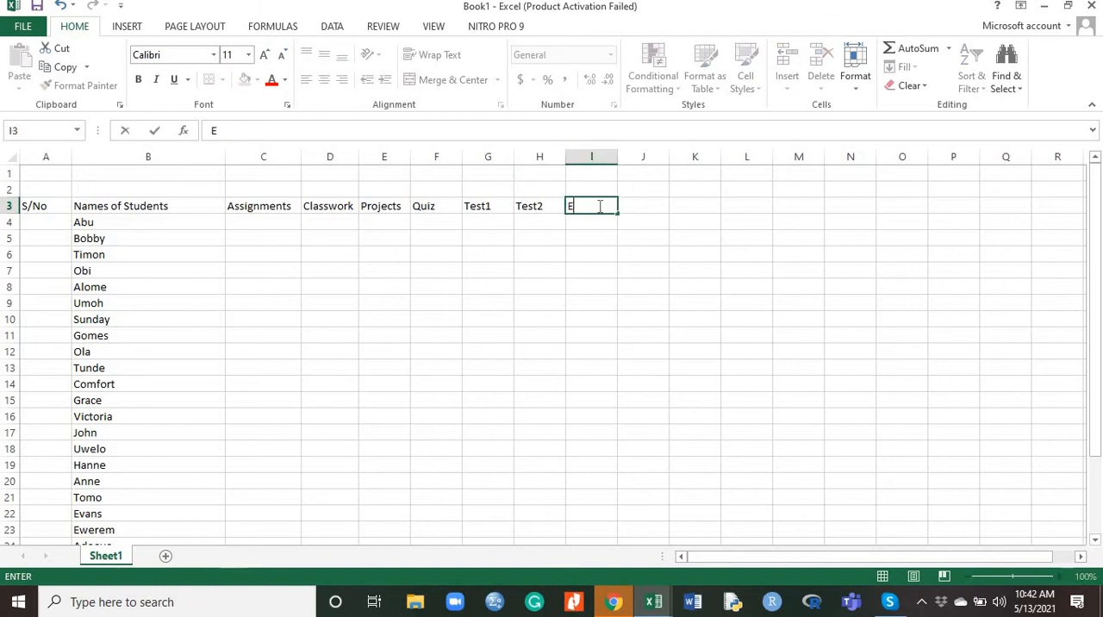
text(xams)
click(646, 206)
text(T)
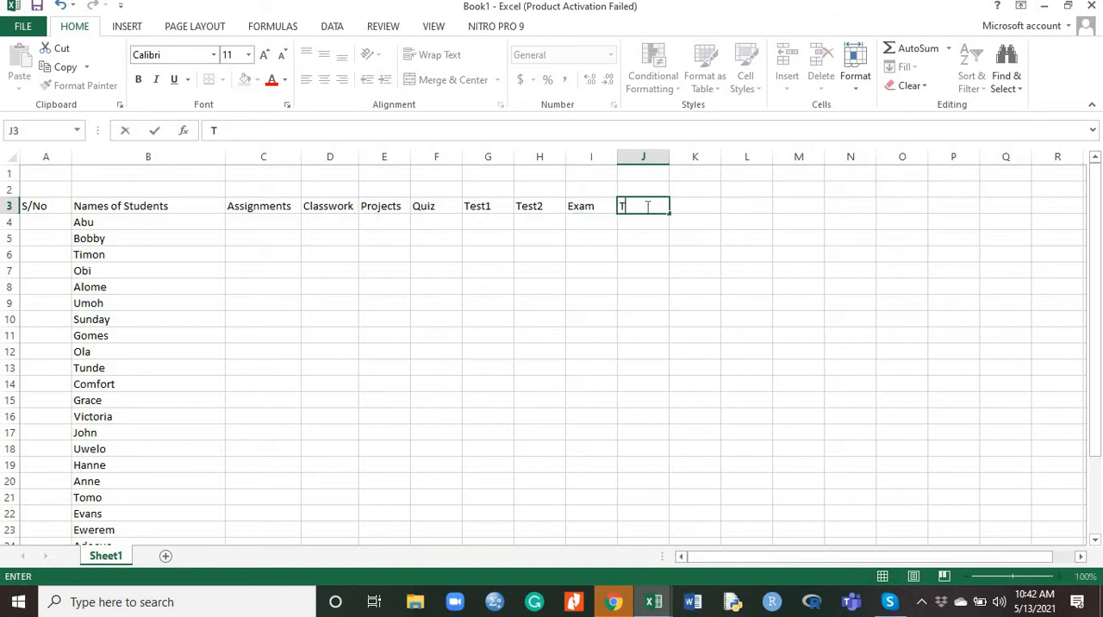
text(otal)
click(700, 206)
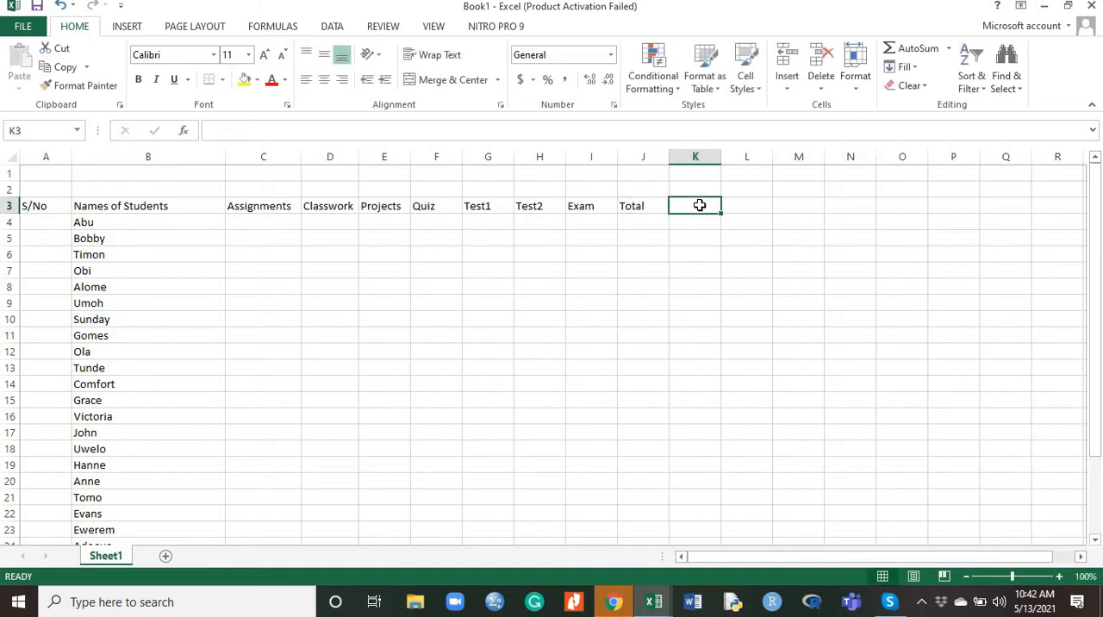
text(Gra)
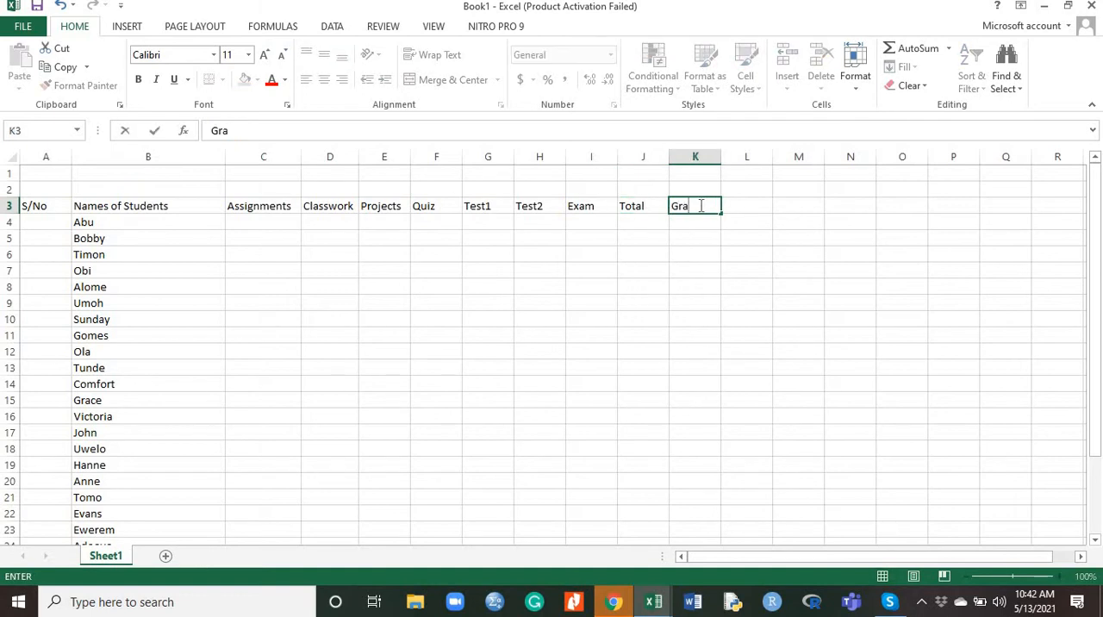
text(de)
Enter the header "Remark" in L3 and widen column L to about three times its width
click(752, 205)
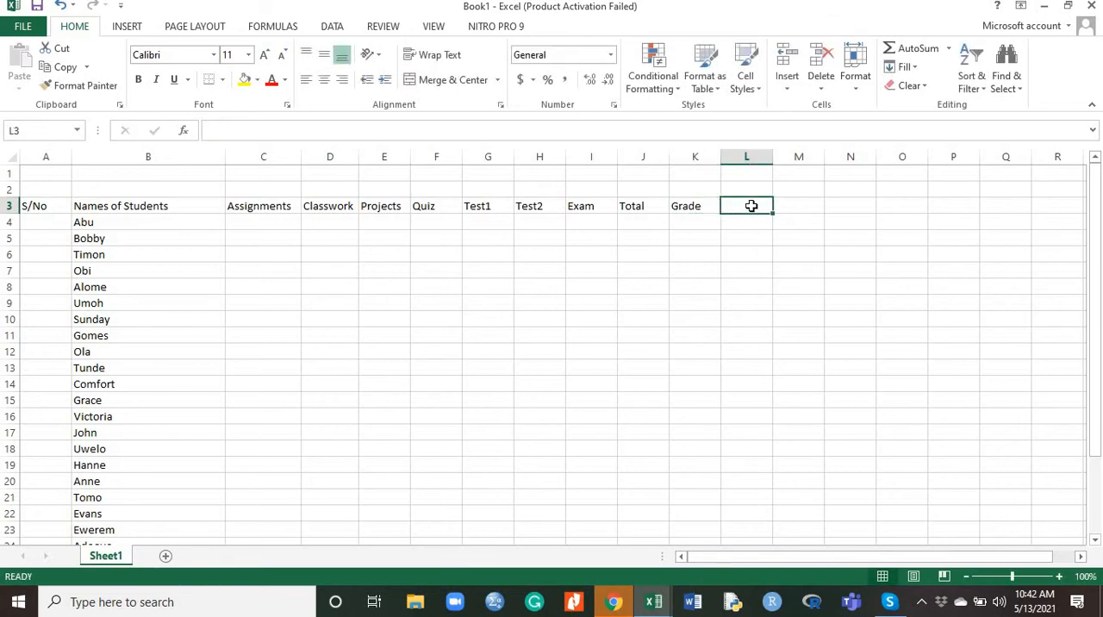
text(Remar)
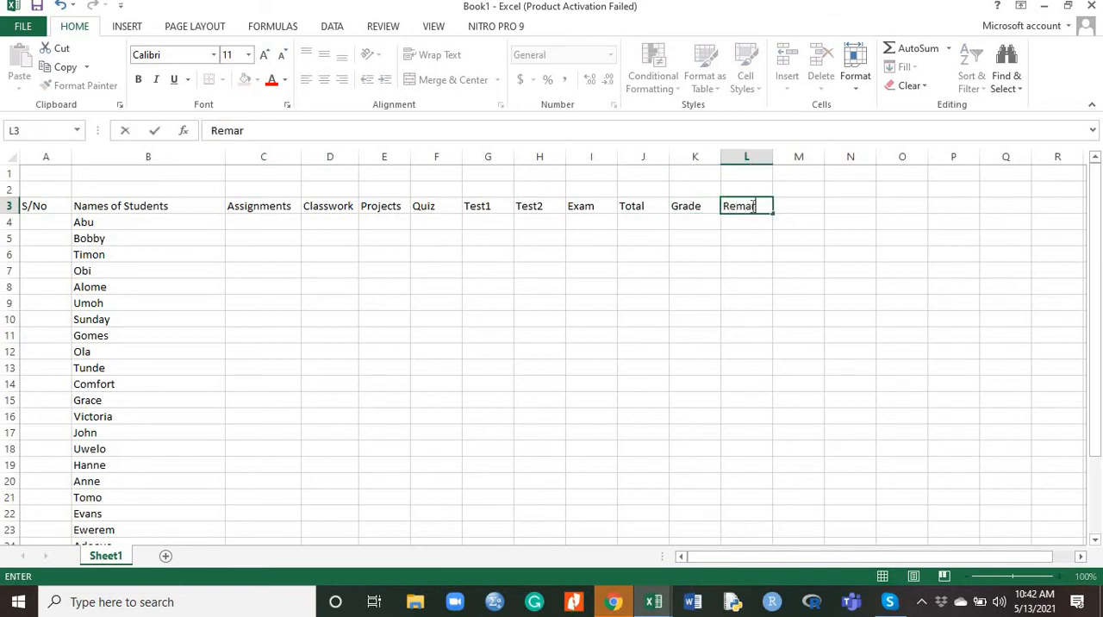
text(k)
click(743, 235)
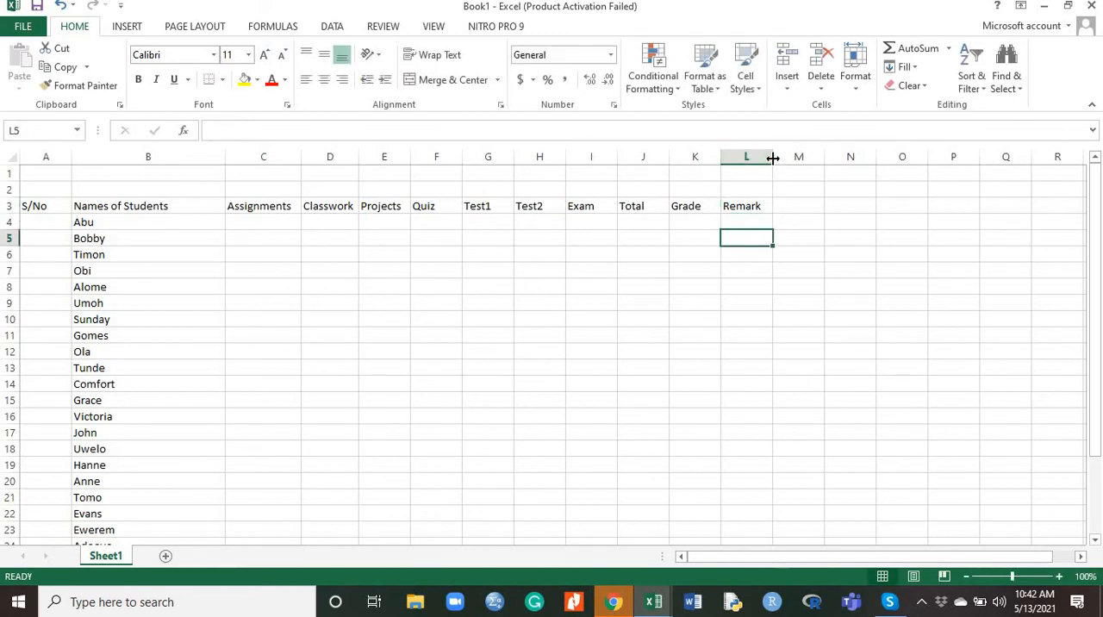
drag(781, 159, 874, 160)
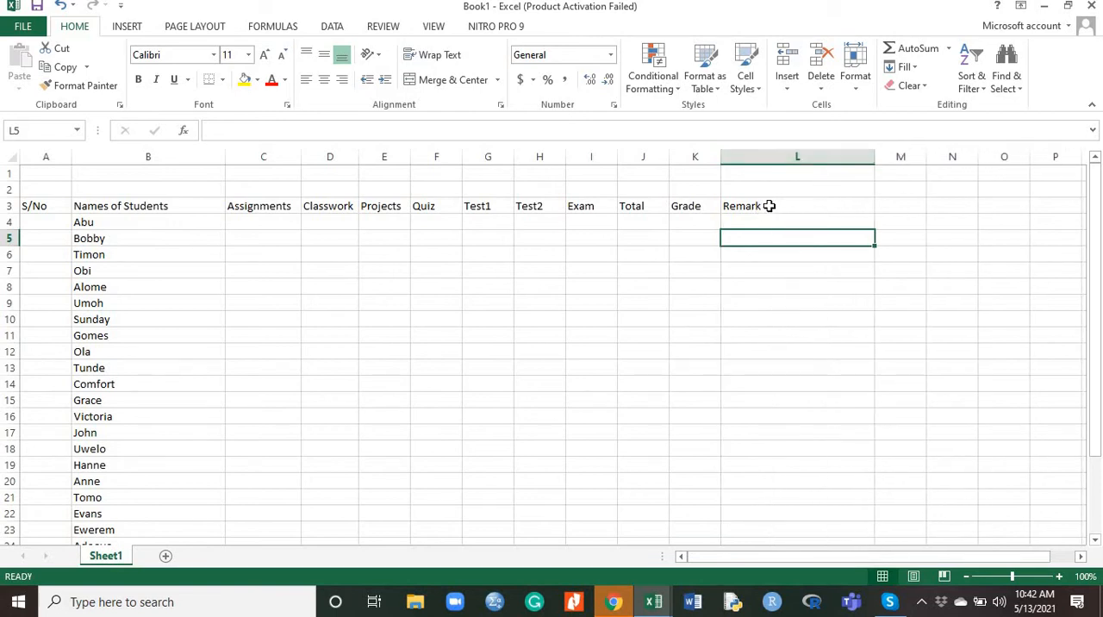
Make the header row A3:L3 bold
click(770, 205)
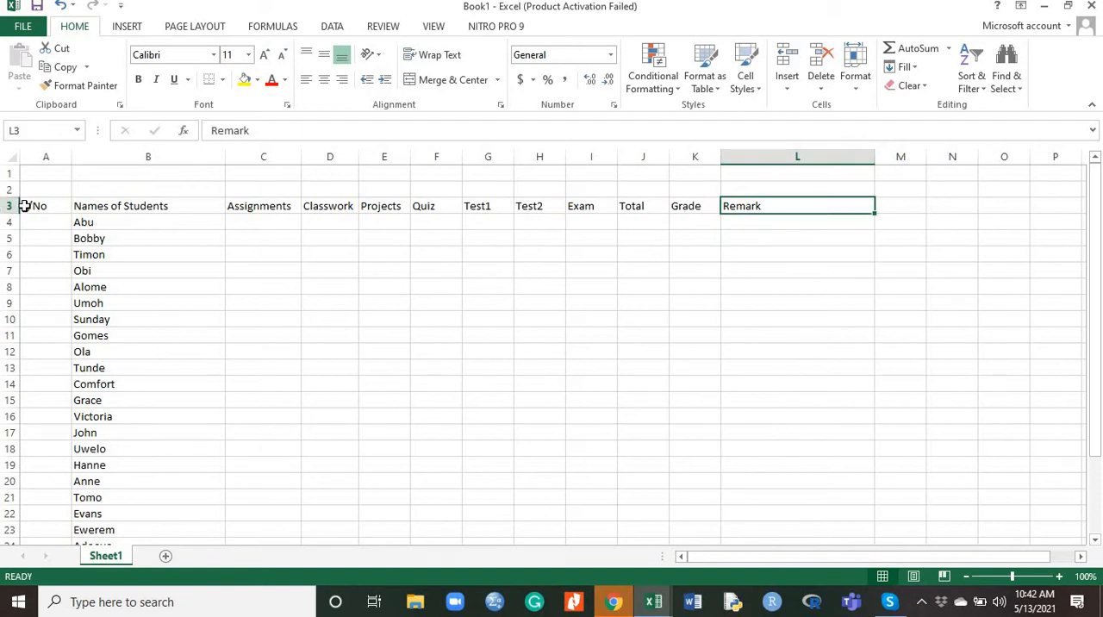
drag(26, 206, 552, 224)
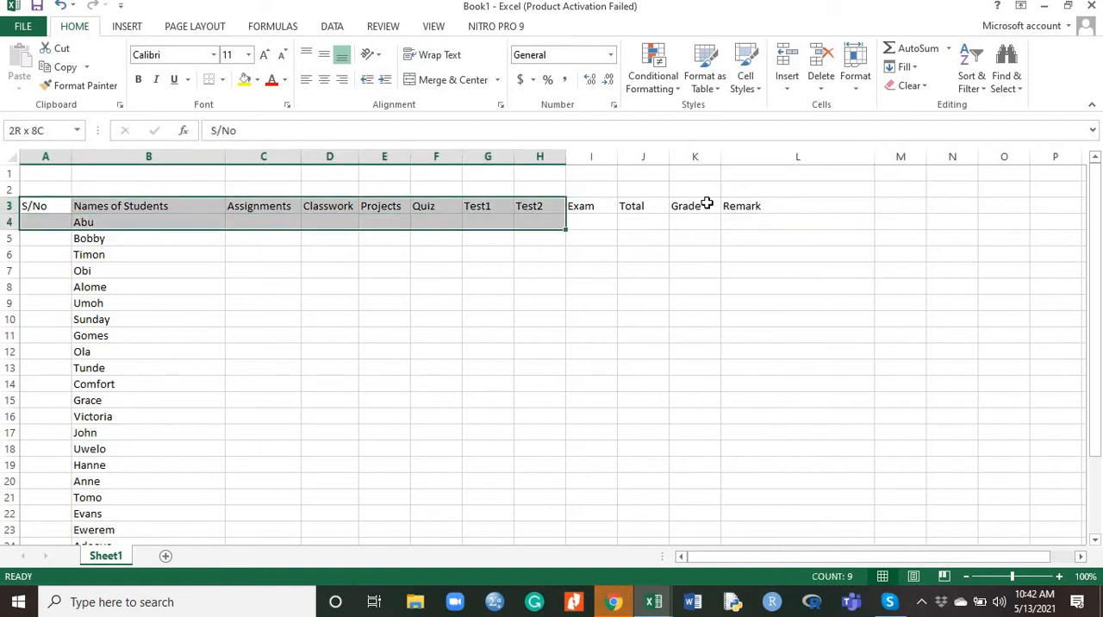
drag(706, 204, 794, 205)
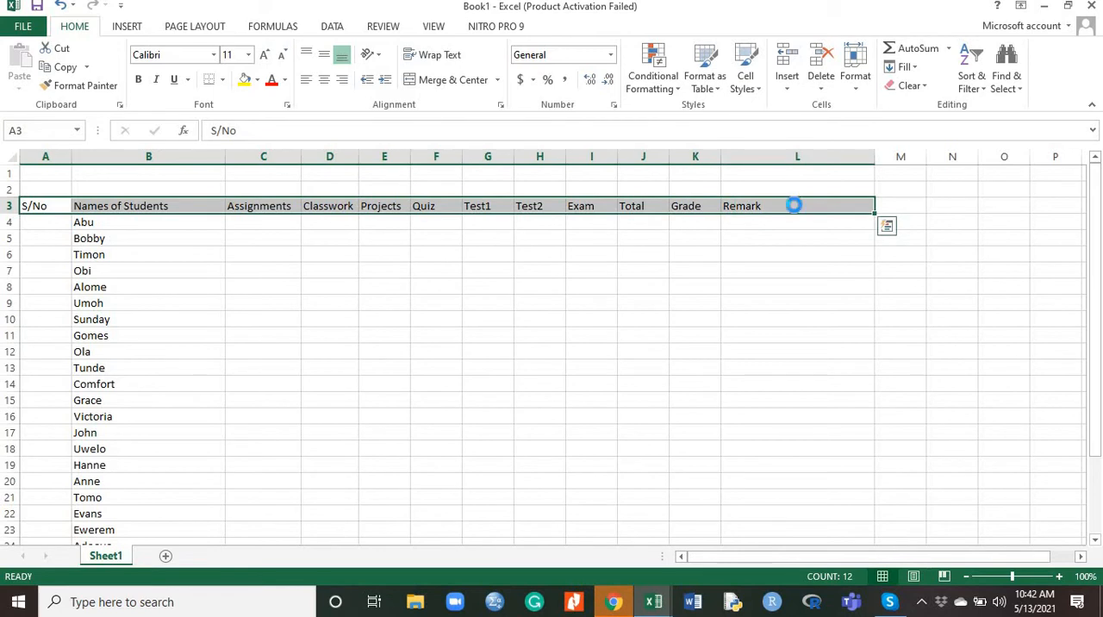
key(ctrl+b)
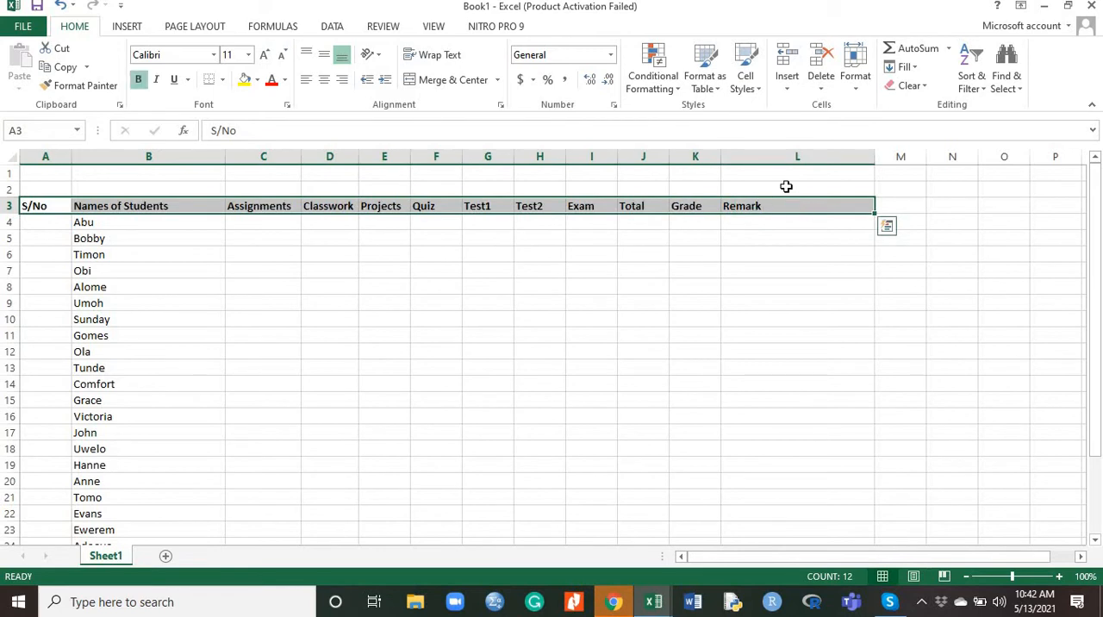
Merge and center A1:L2 and enter the title "Braintrust Academy Abuja, Nigeria" there in bold
drag(783, 185, 52, 174)
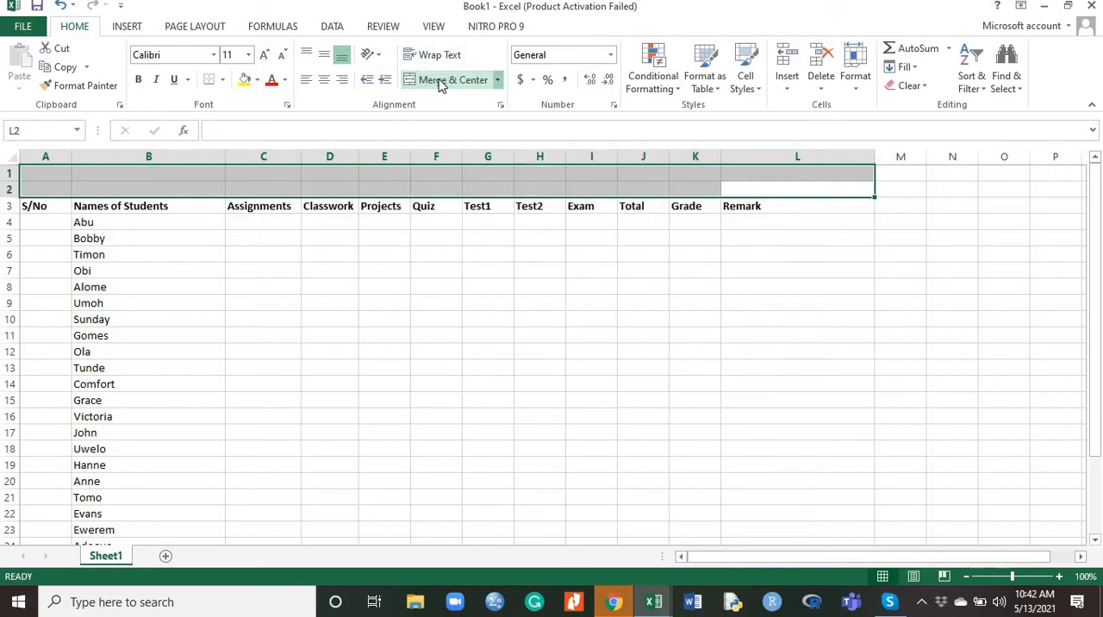
click(439, 83)
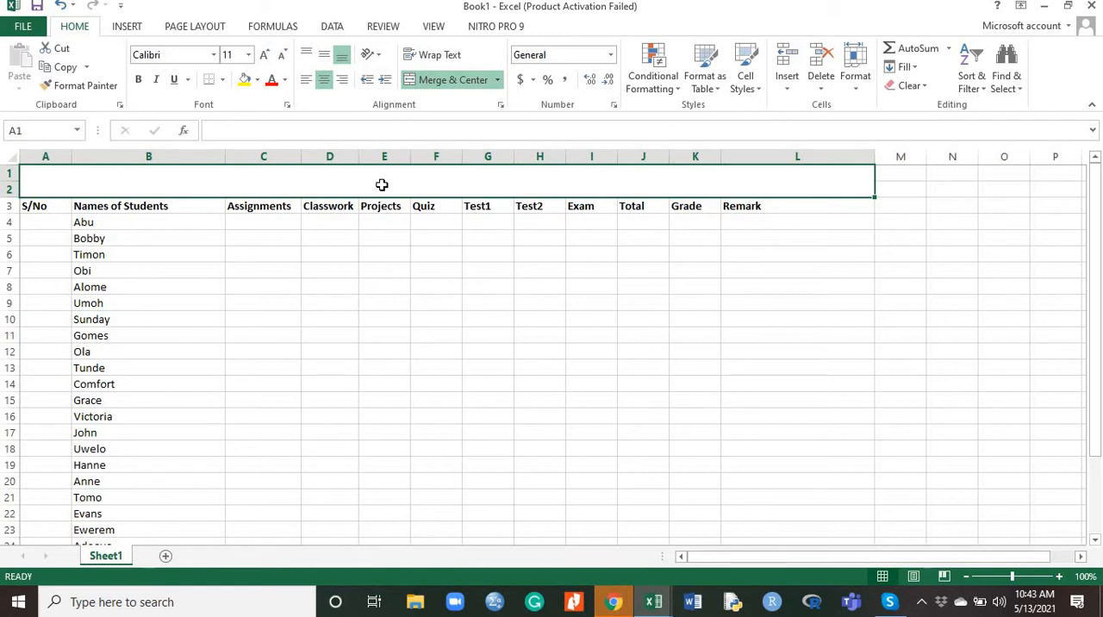
text(Brain)
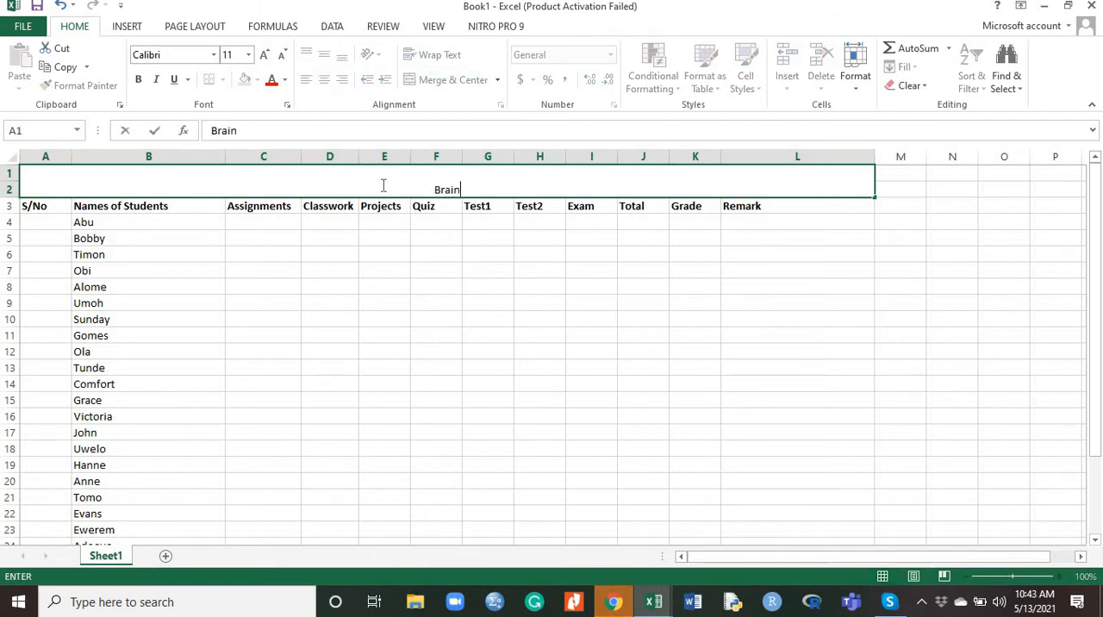
text(trust Acade)
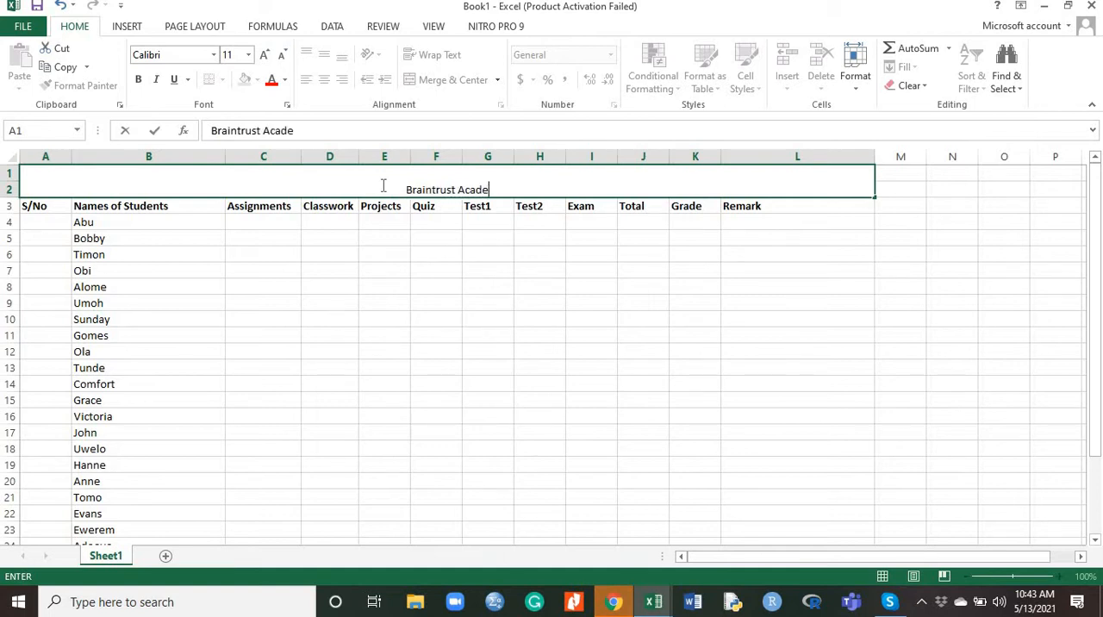
text(my)
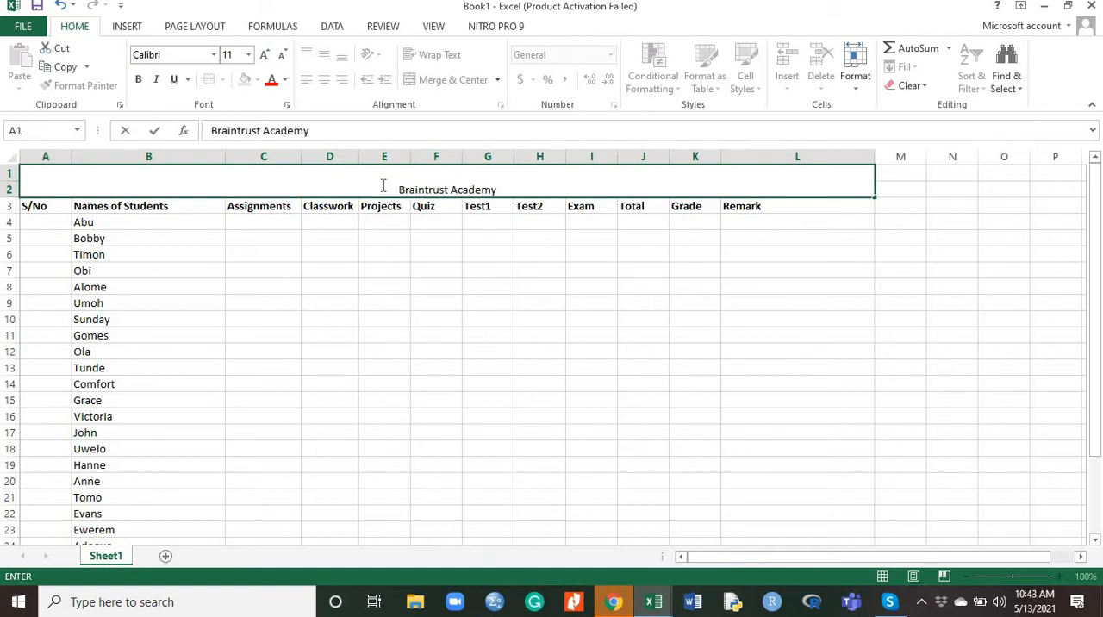
text( A)
text(bu)
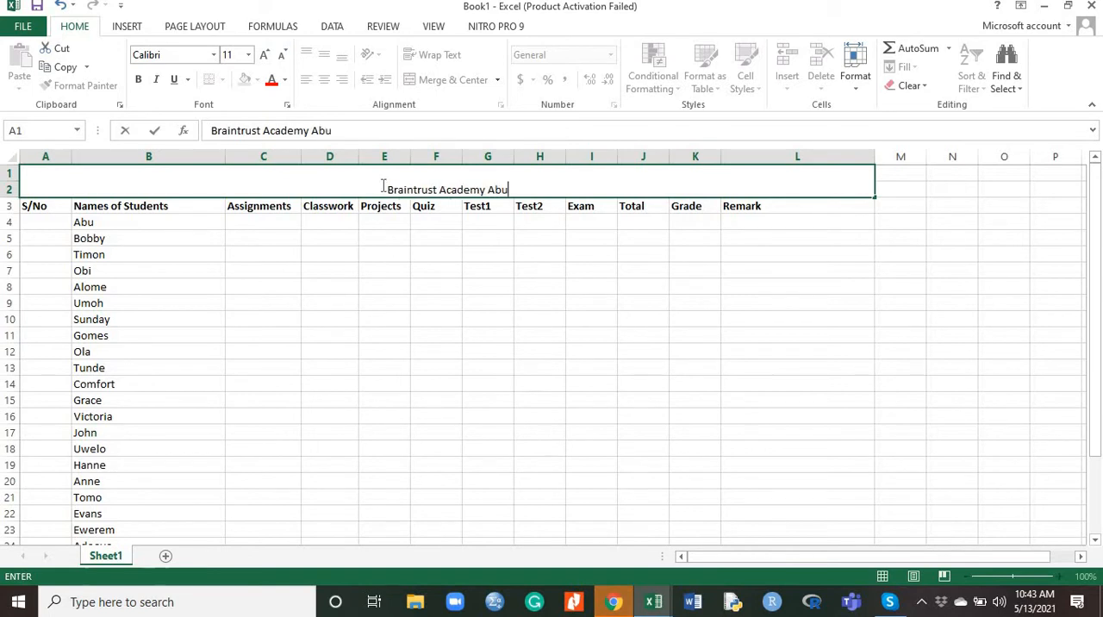
text(ja, )
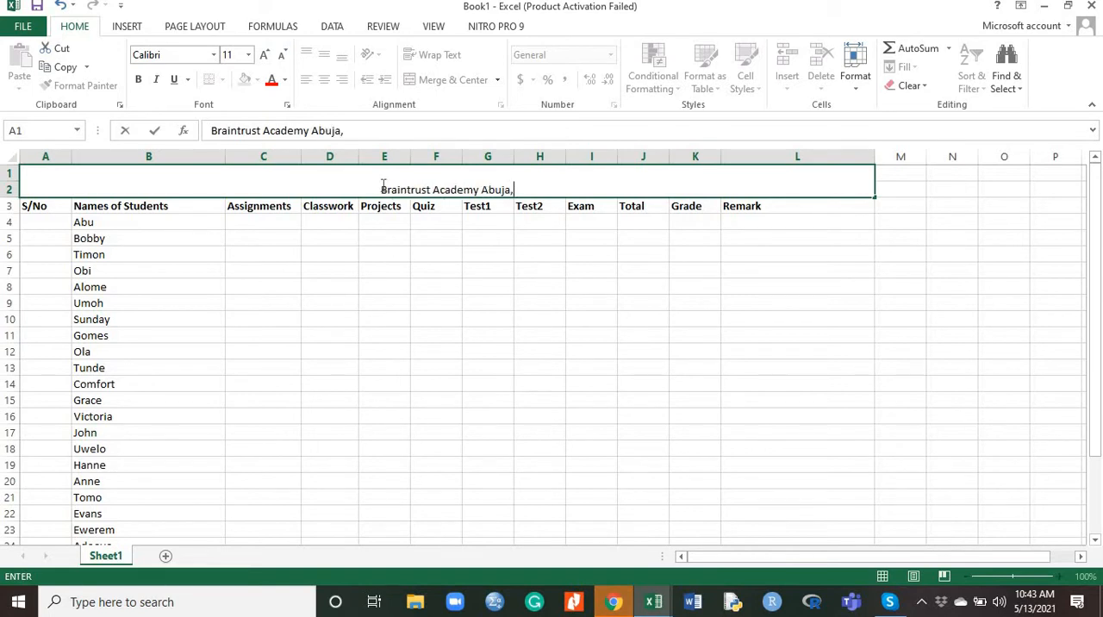
text(Nigera)
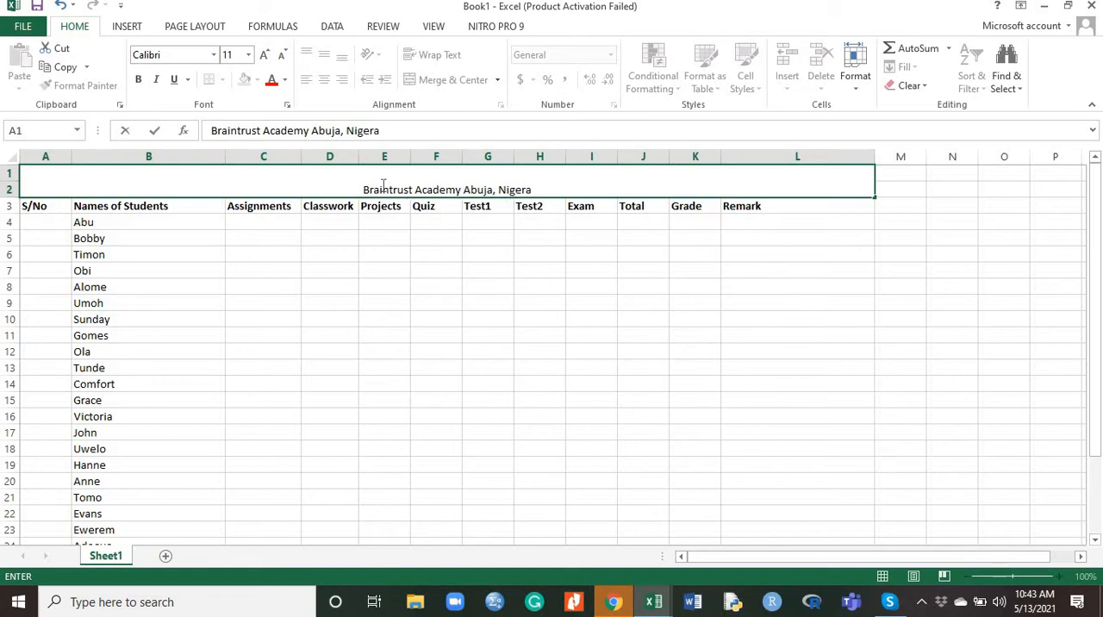
key(BackSpace)
text(ia)
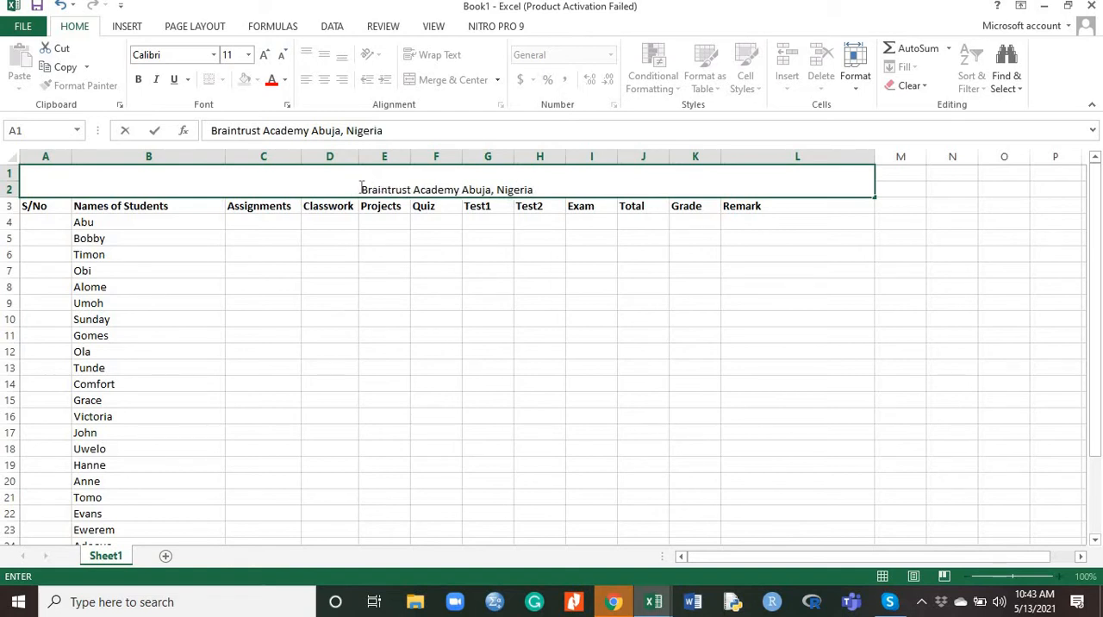
drag(542, 189, 547, 183)
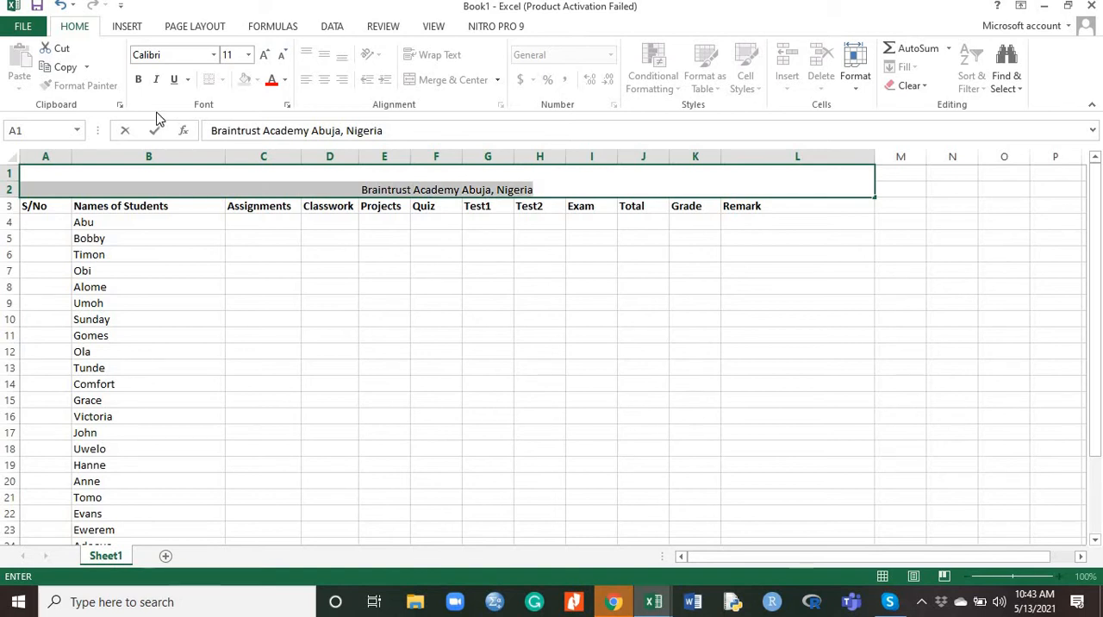
click(138, 80)
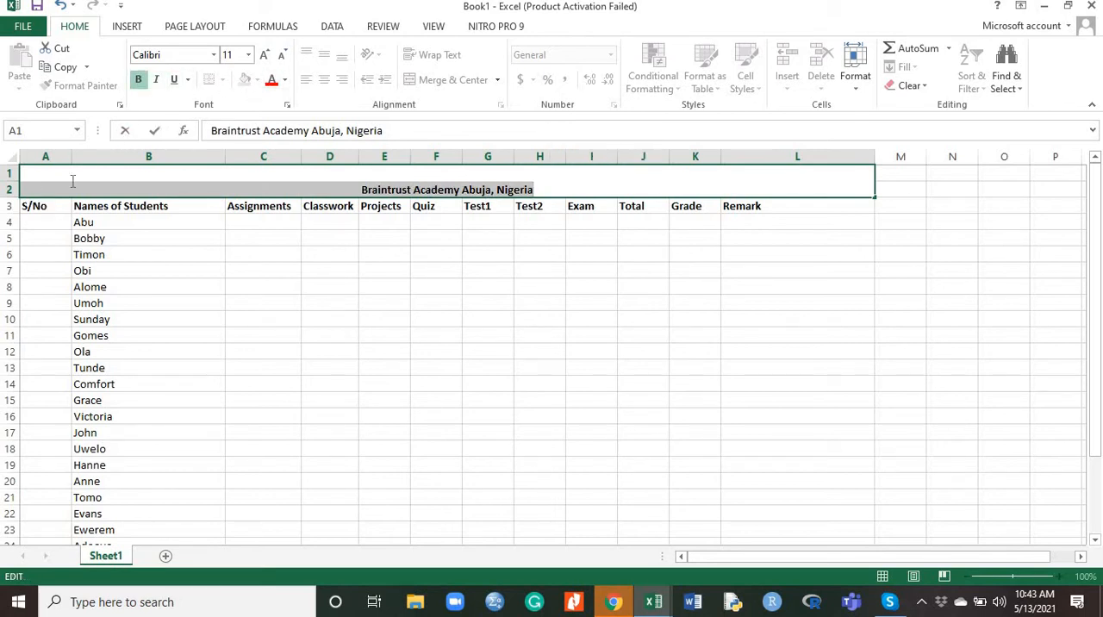
Enter the serial numbers 1, 2 and 3 in cells A4 to A6
click(50, 221)
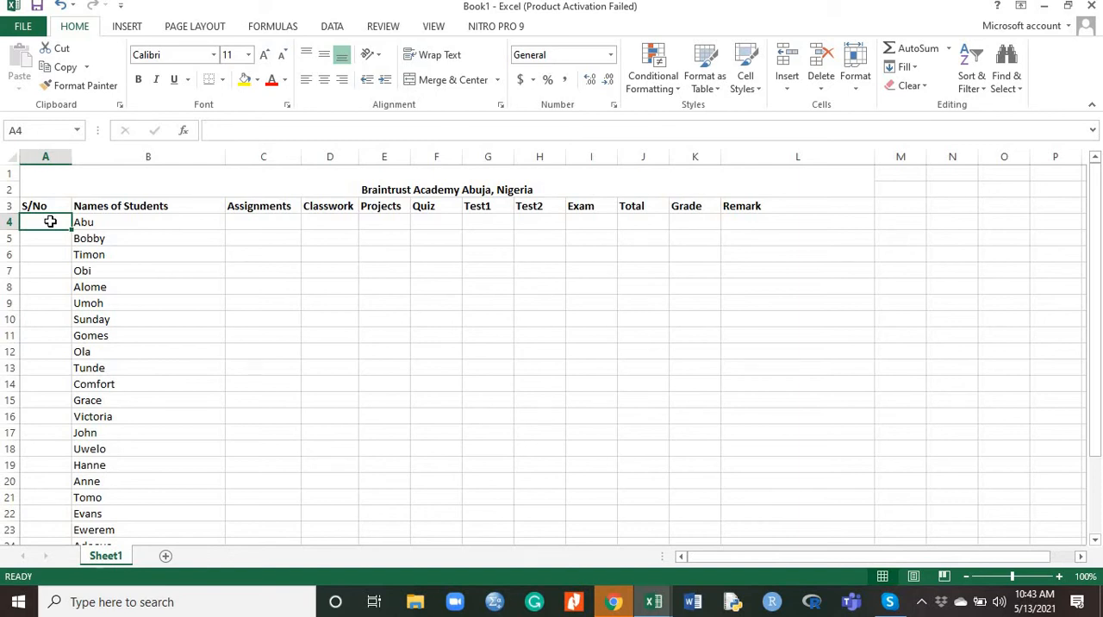
text(1)
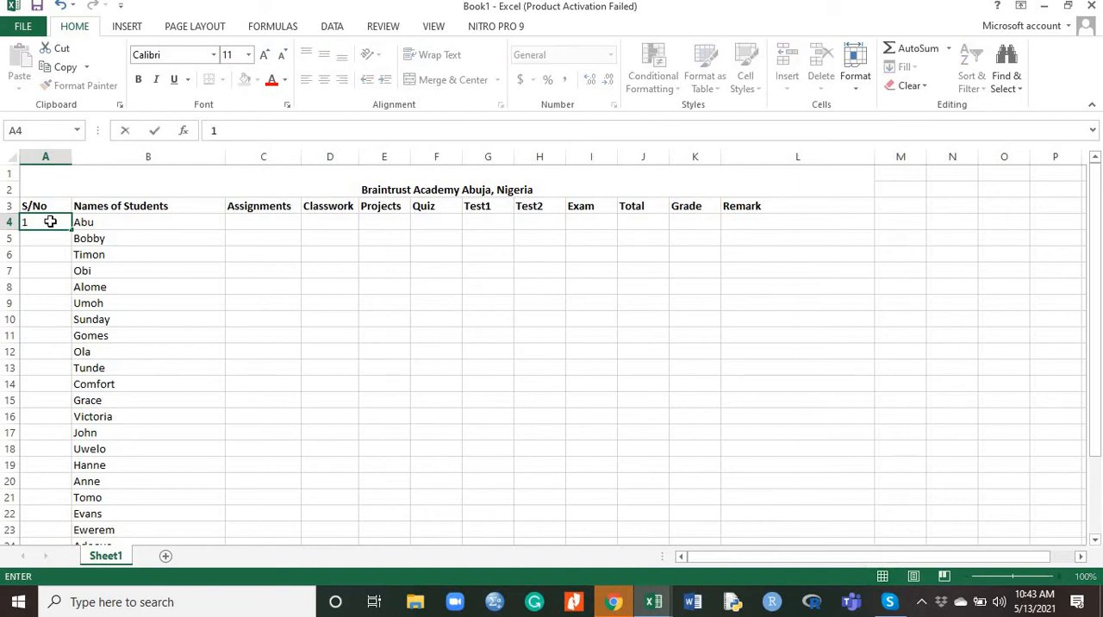
key(Return)
text(2)
key(Return)
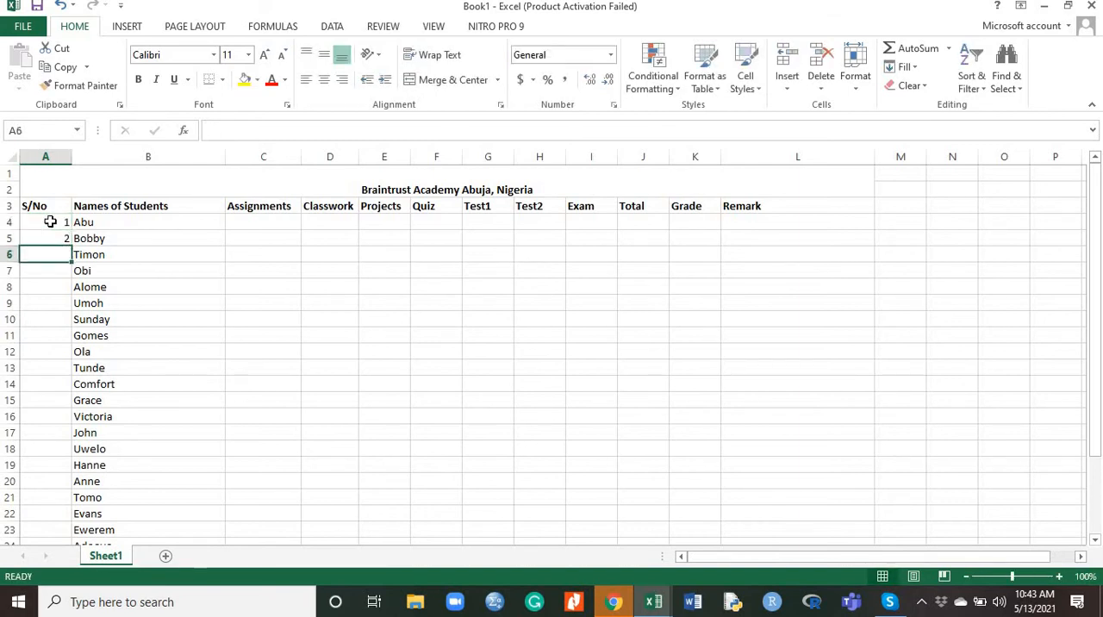
text(3)
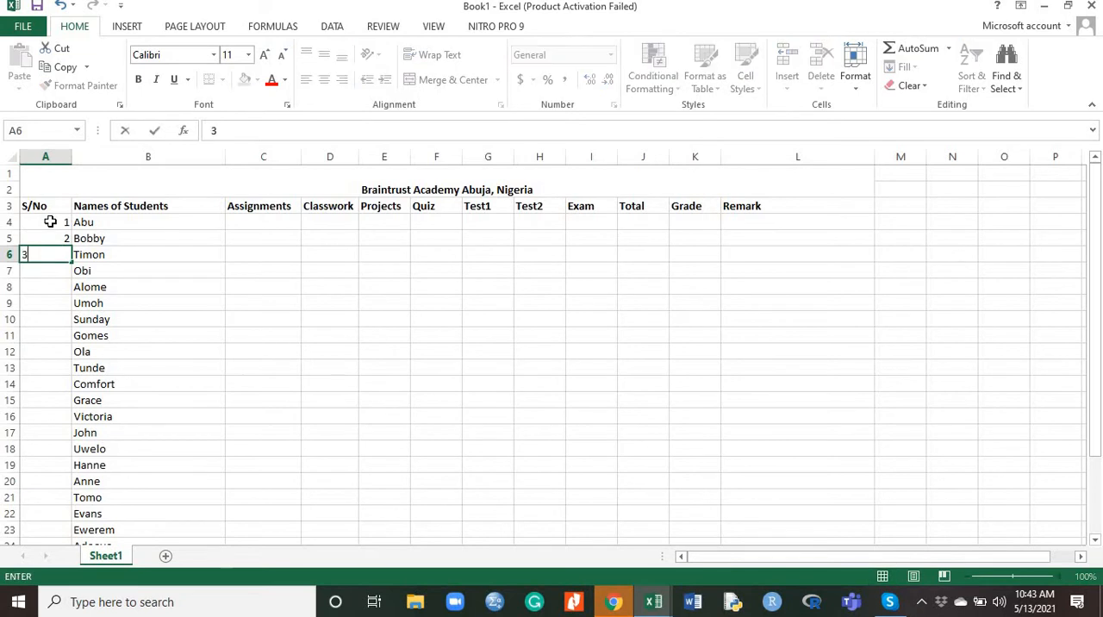
Extend the serial number series from A4:A6 down to A29, beside the last student name
click(59, 226)
drag(59, 235, 57, 238)
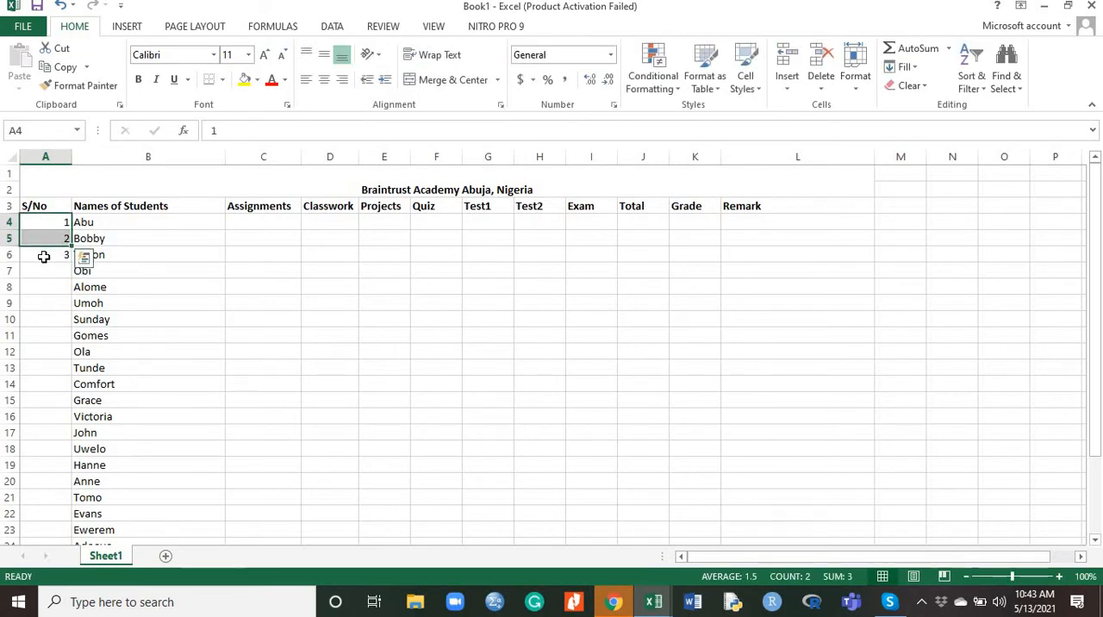
click(43, 255)
drag(49, 223, 50, 253)
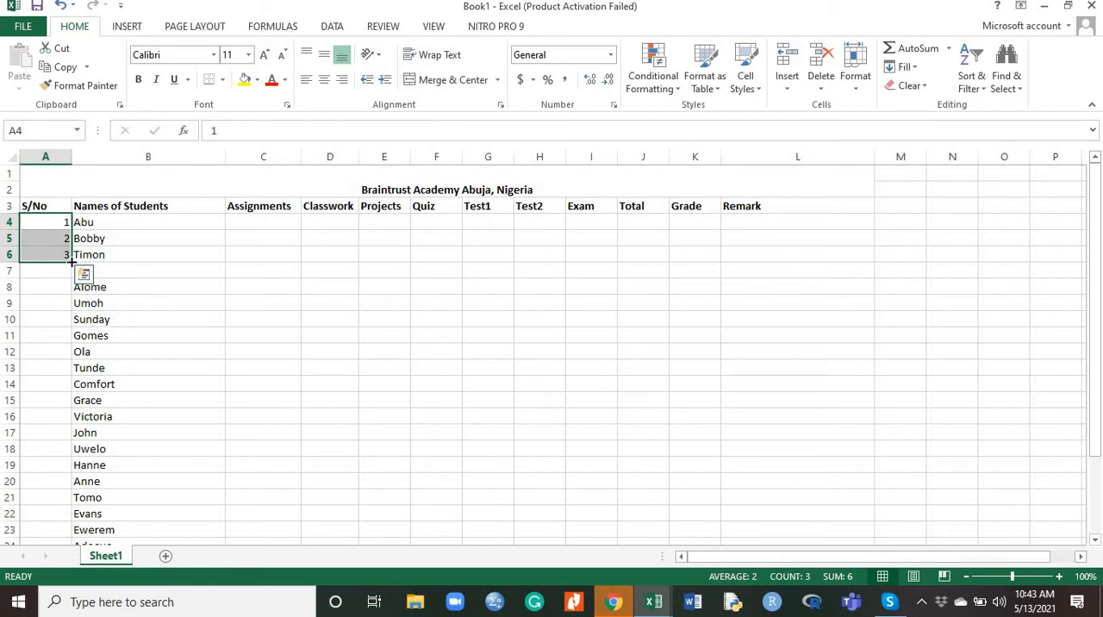
drag(72, 262, 55, 517)
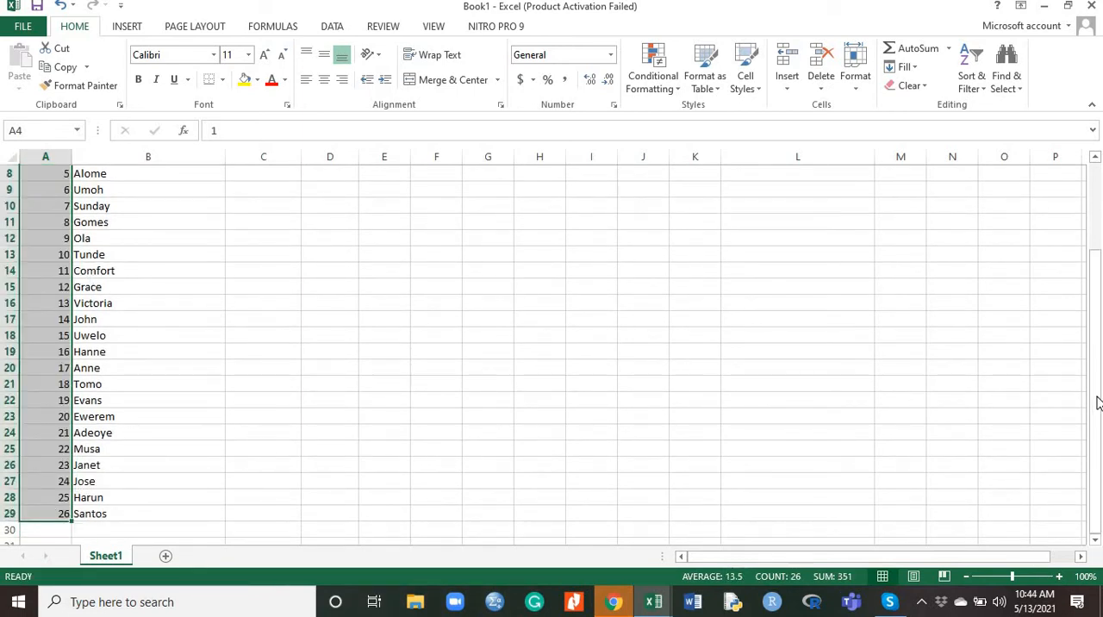
Change the first serial number in cell A4 to BAA001
drag(1097, 402, 1095, 314)
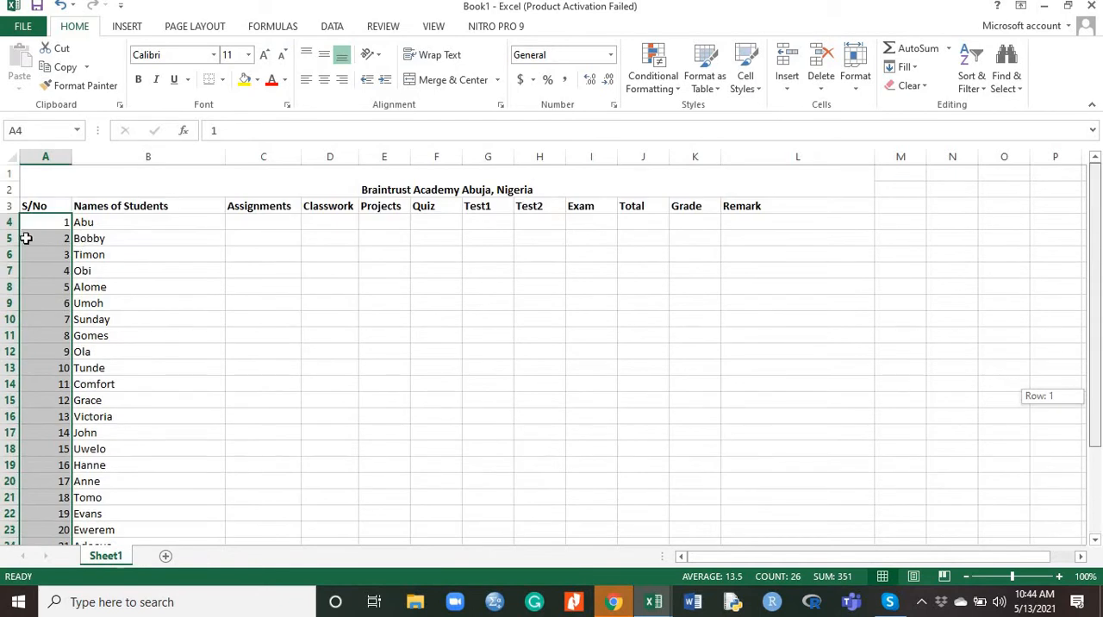
double_click(53, 222)
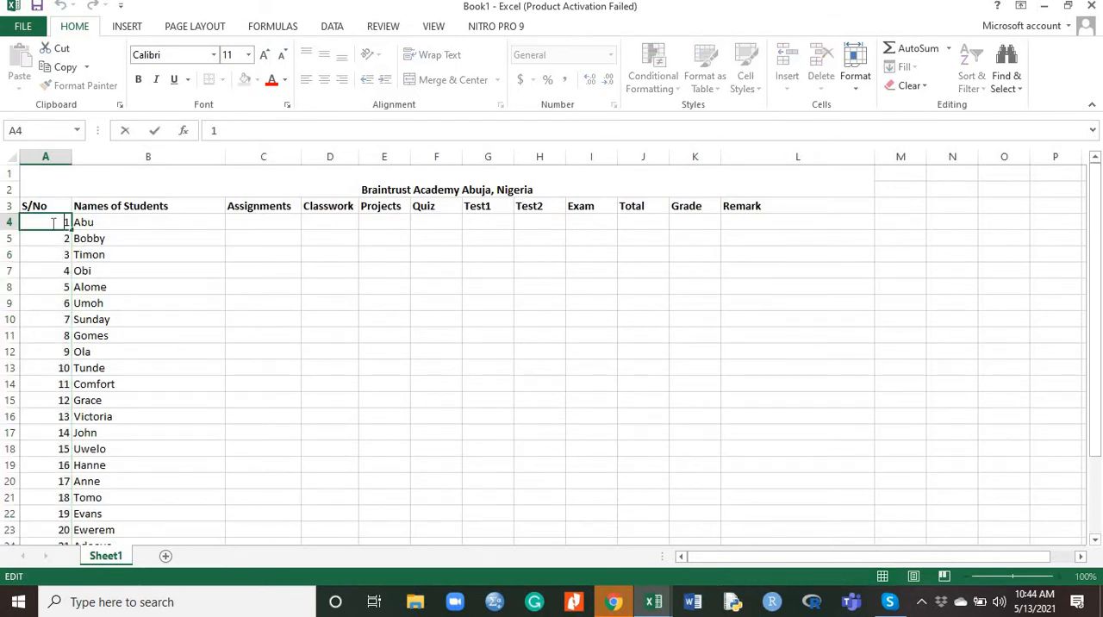
text(0)
key(BackSpace)
text(BAA00)
Copy the BAA00 prefix from A4 into A5 and A6 to make the serial numbers BAA002 and BAA003
drag(34, 223, 67, 223)
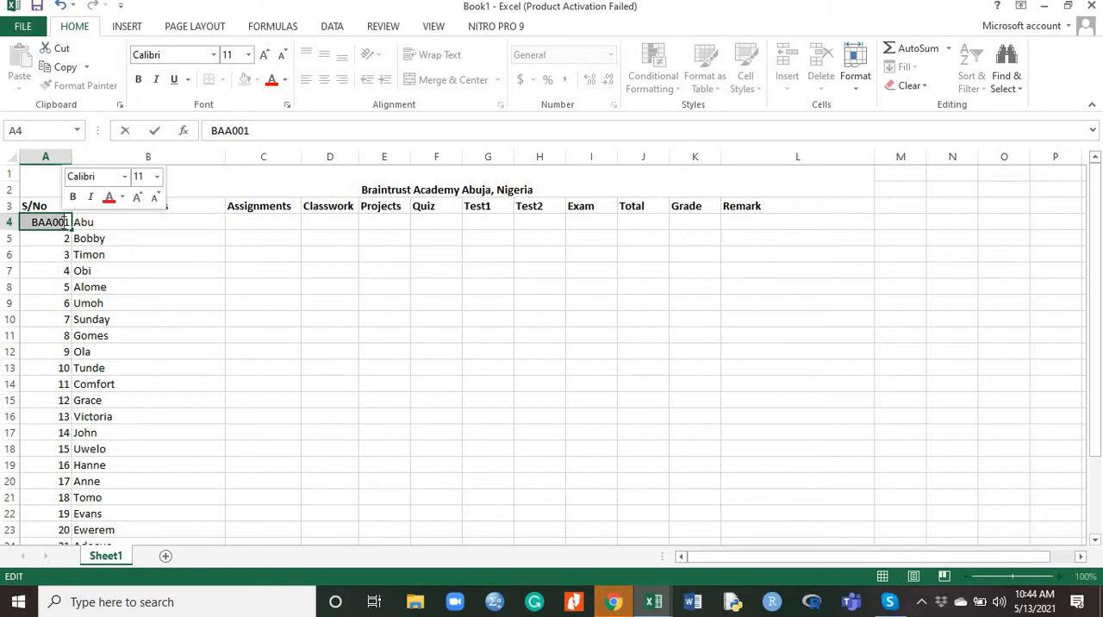
key(ctrl+c)
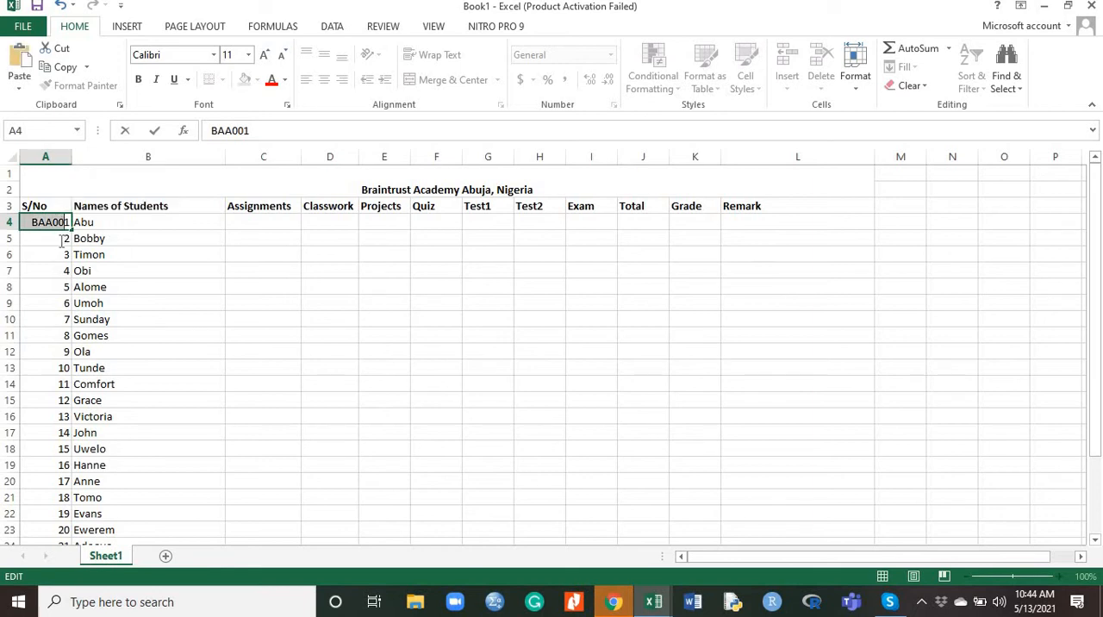
double_click(62, 239)
key(ctrl+v)
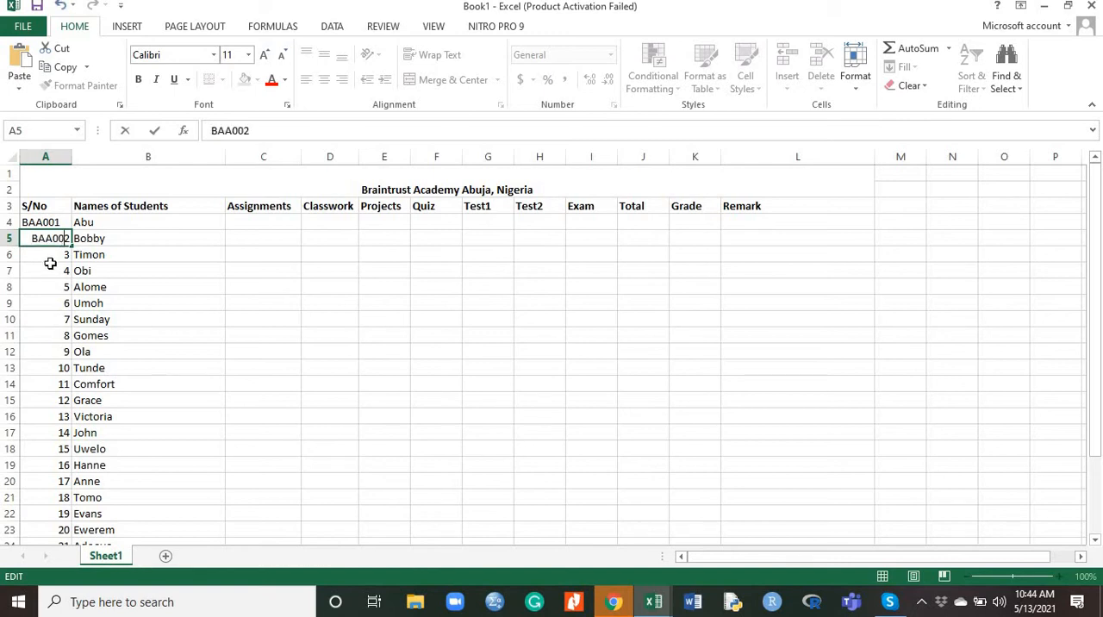
double_click(56, 255)
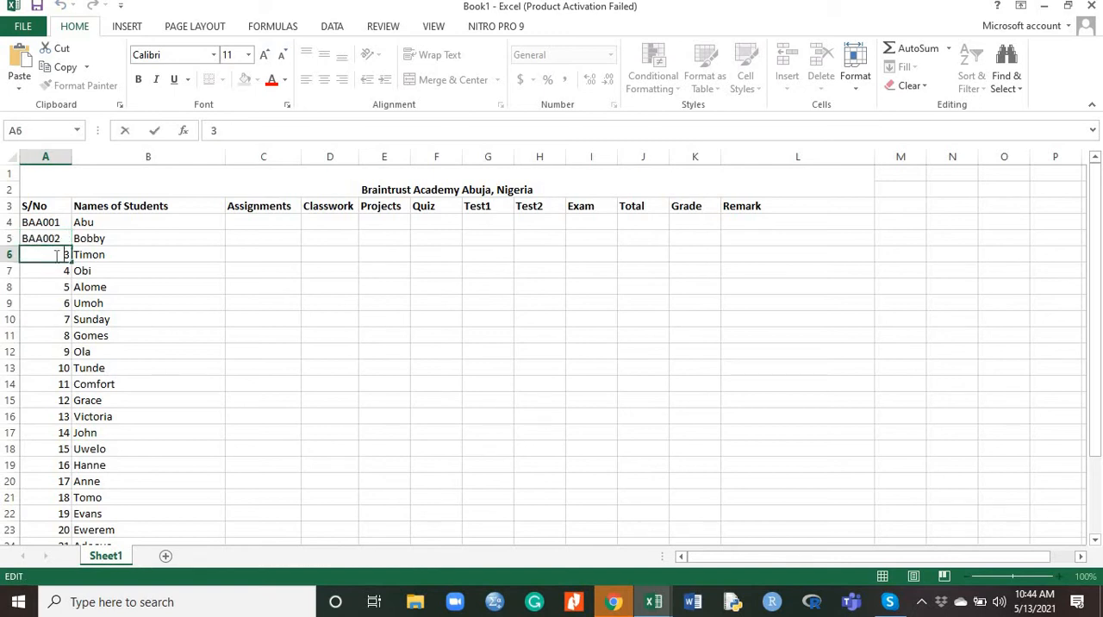
key(ctrl+v)
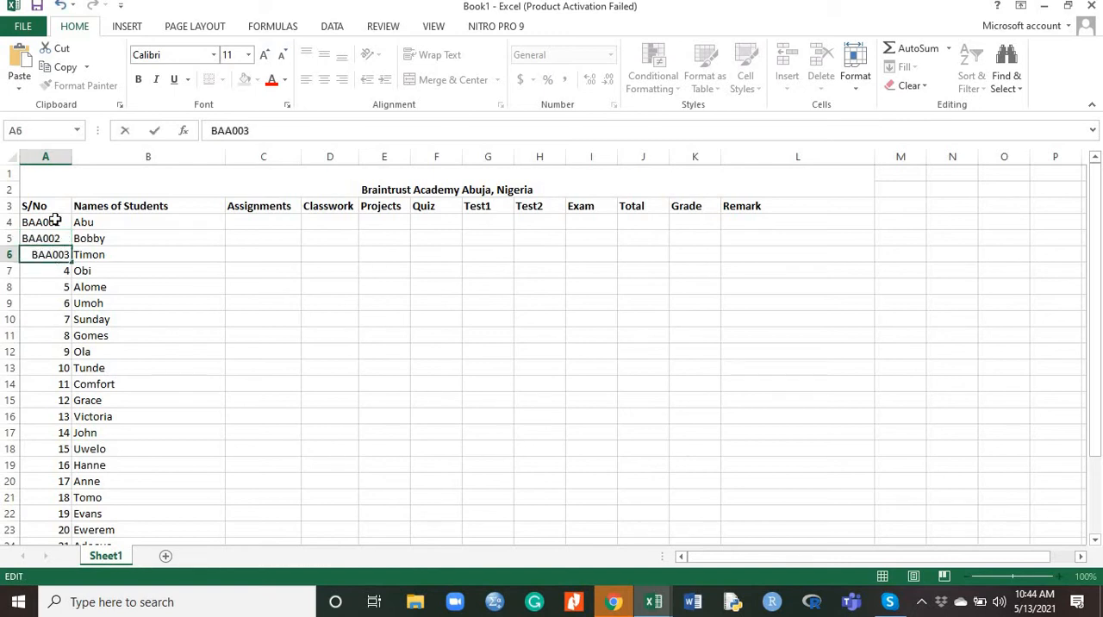
Extend the prefixed serial number series from A4:A6 down to A29, replacing the plain numbers
click(54, 221)
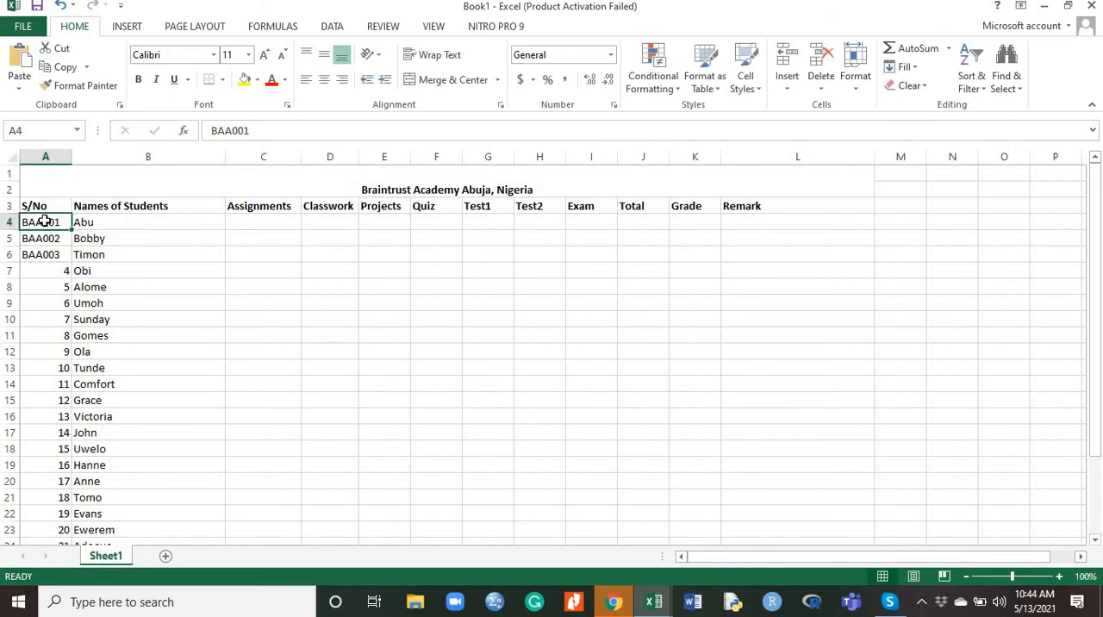
shift+click(42, 255)
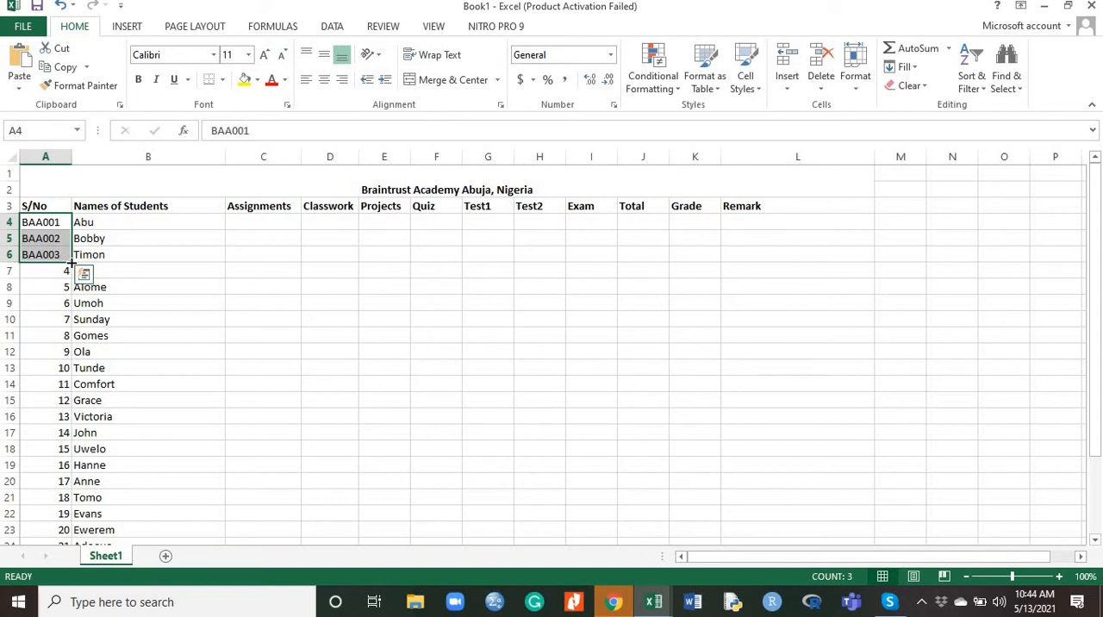
drag(71, 262, 60, 515)
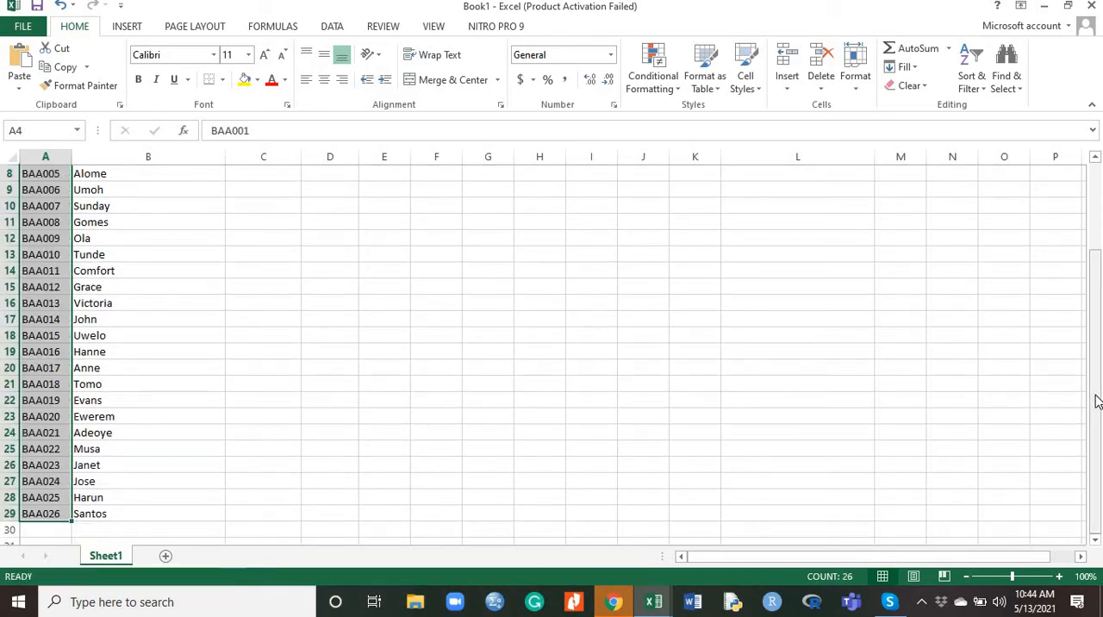
Enter the formula =RANDBETWEEN(3,5) in cell C4 as the first student's Assignments score
drag(1097, 402, 1097, 311)
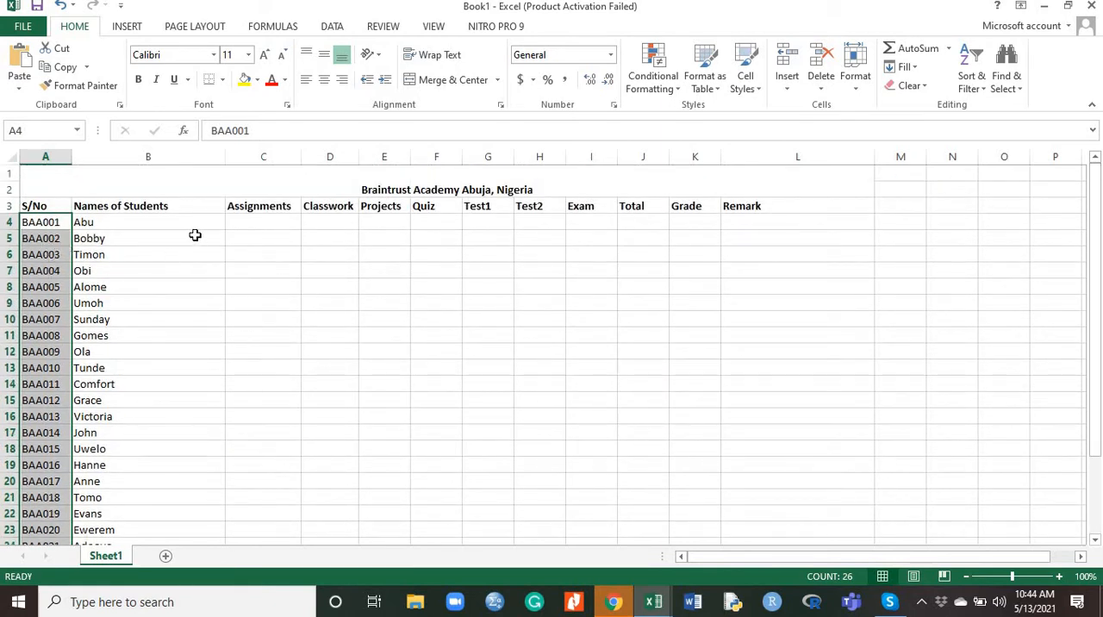
click(271, 221)
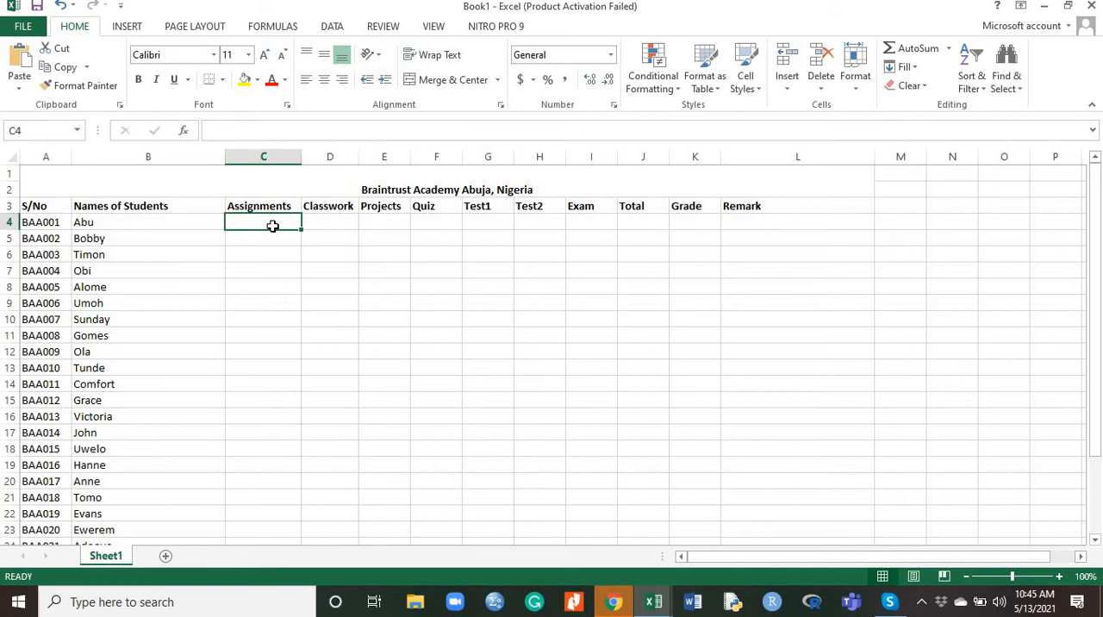
text(=)
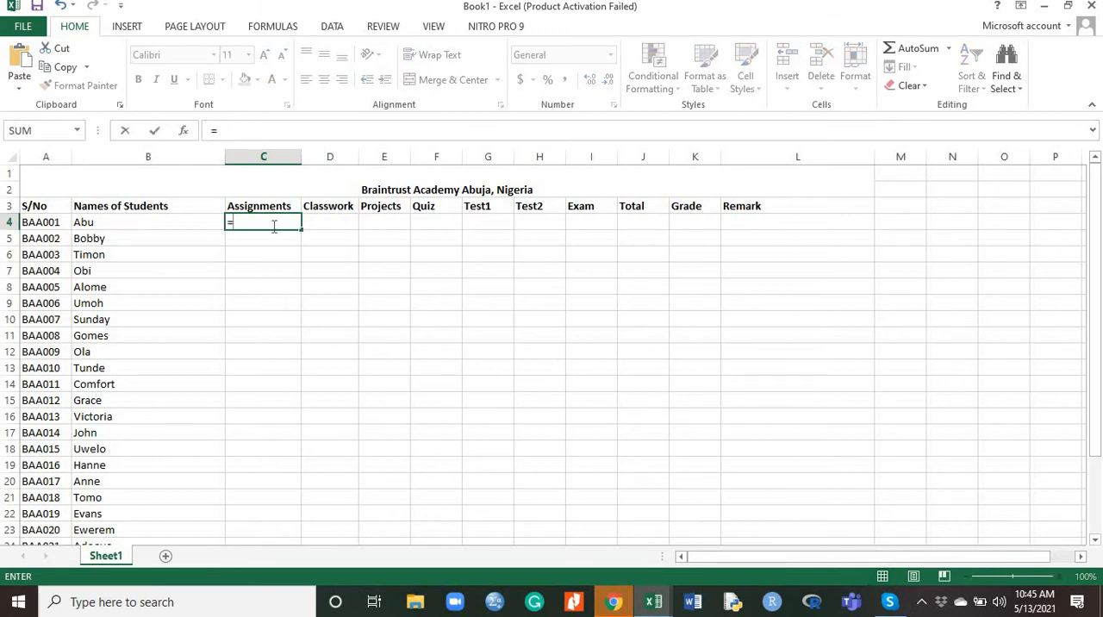
text(Rand)
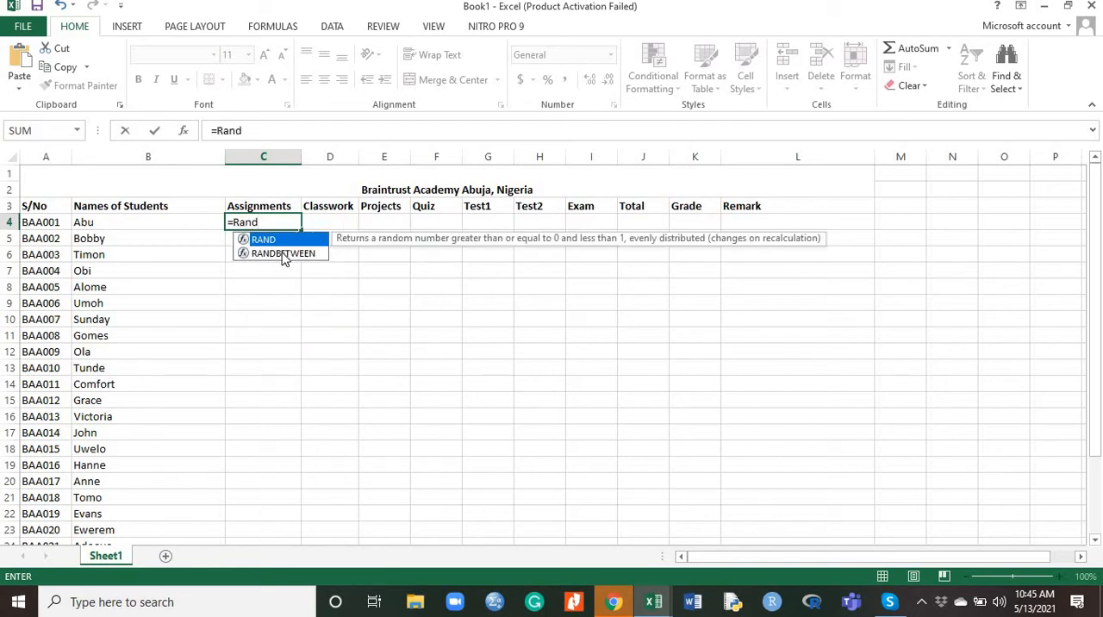
click(285, 254)
double_click(284, 255)
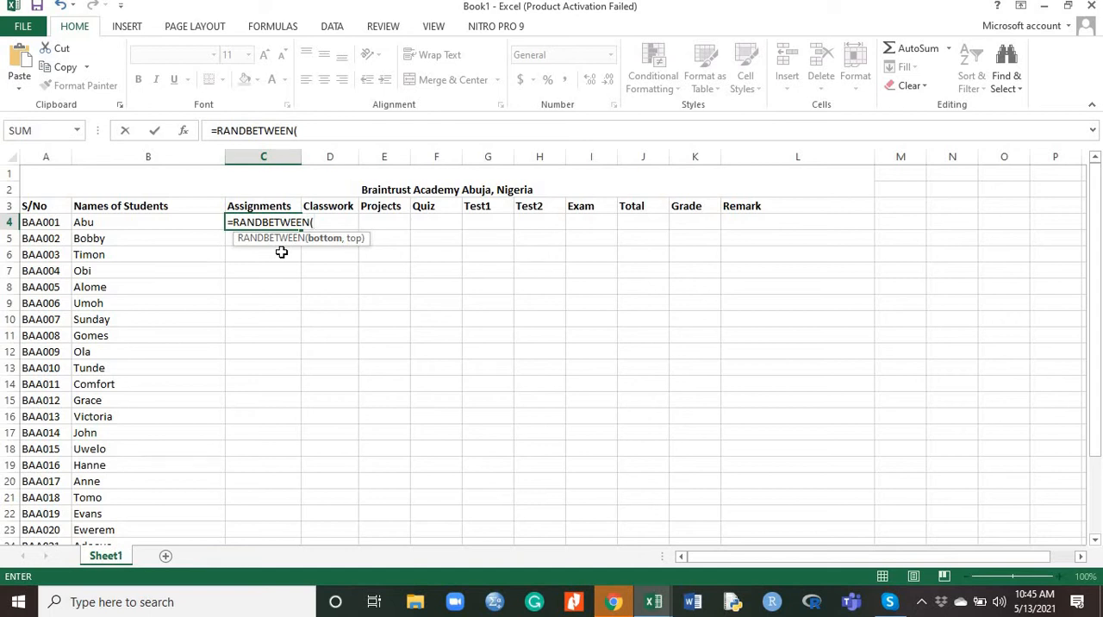
text(3,5))
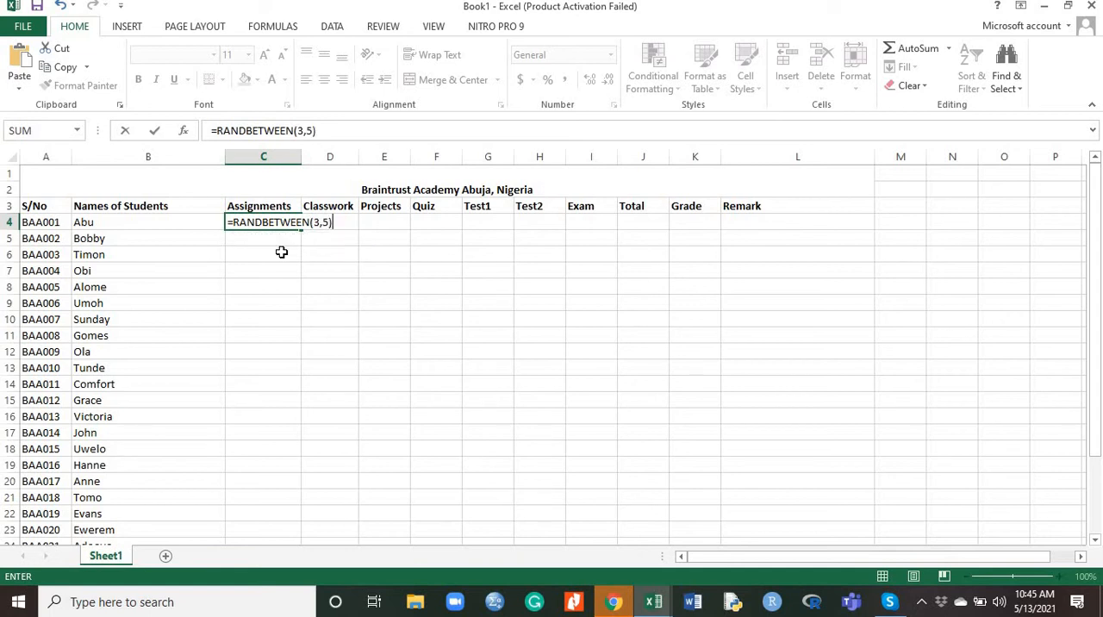
key(Return)
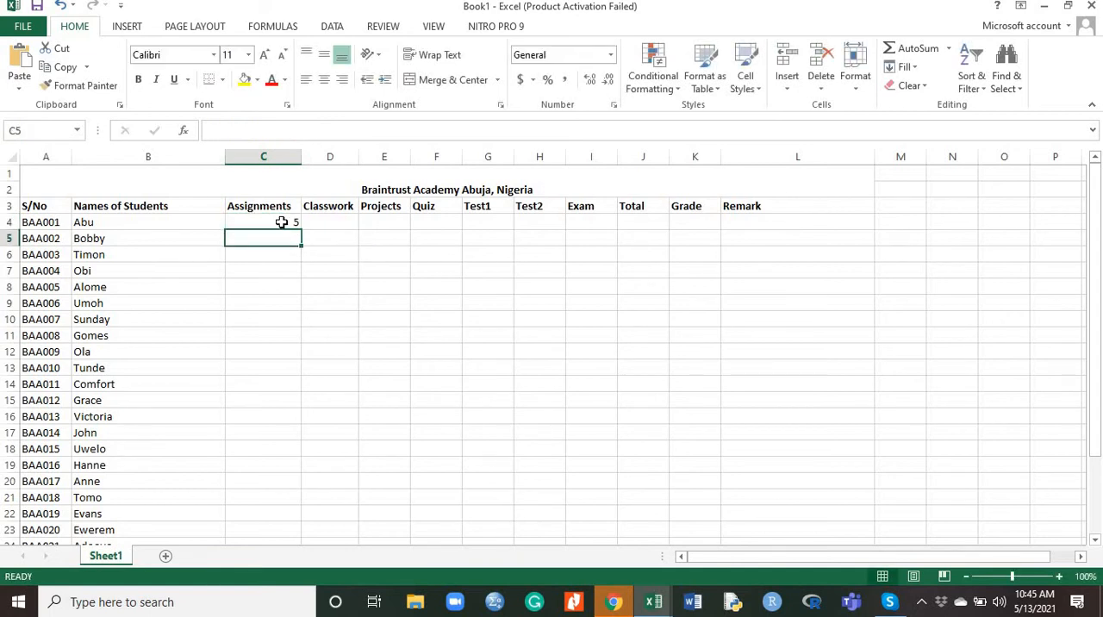
Fill the C4 formula down to C29 and across the Classwork, Projects and Quiz columns to F29
click(282, 223)
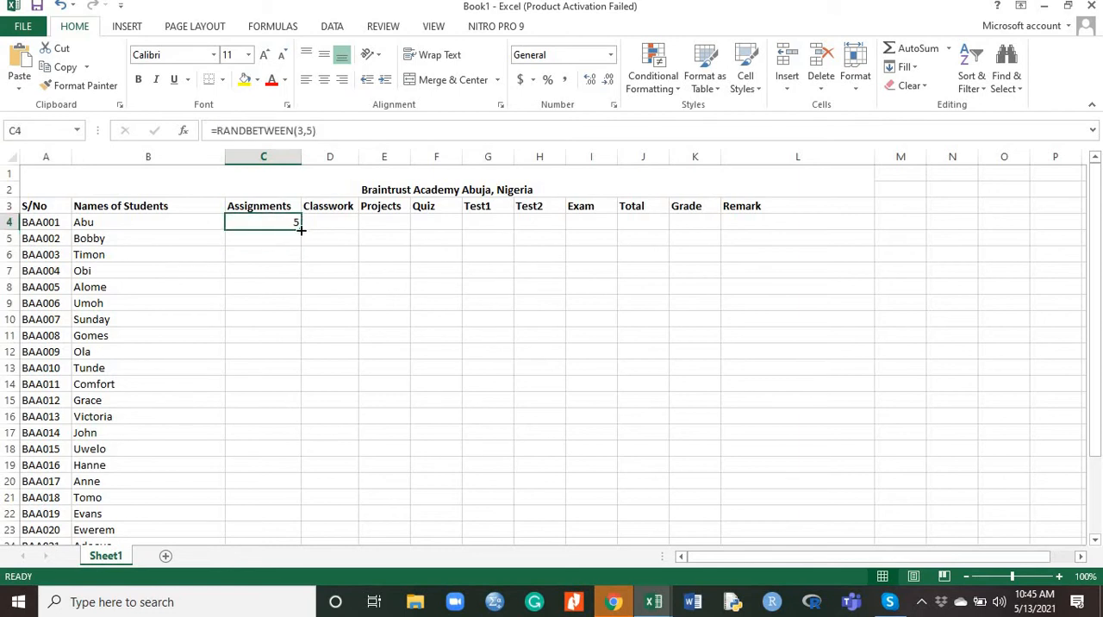
drag(301, 229, 265, 523)
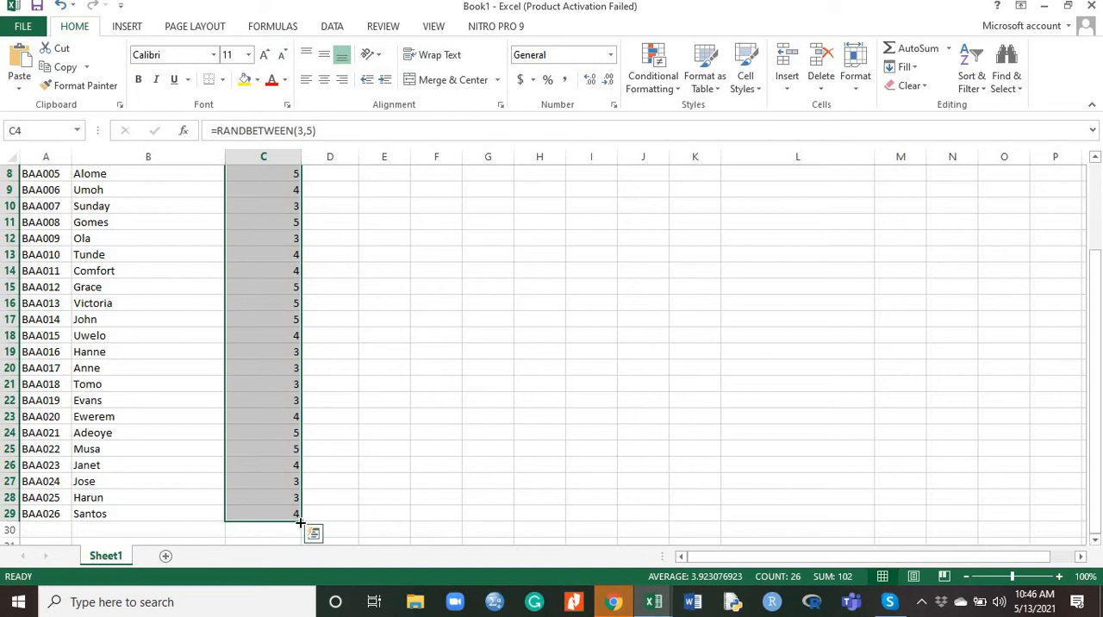
drag(299, 521, 445, 515)
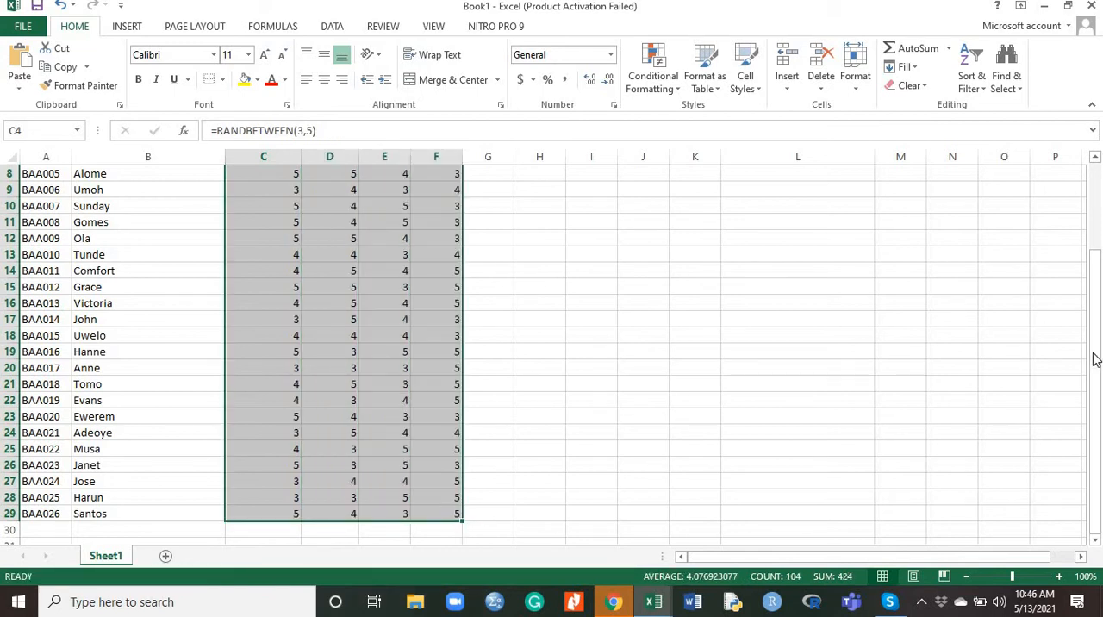
Enter the formula =RANDBETWEEN(5,8) in cell G4 as the first student's Test1 score
drag(1097, 323, 689, 306)
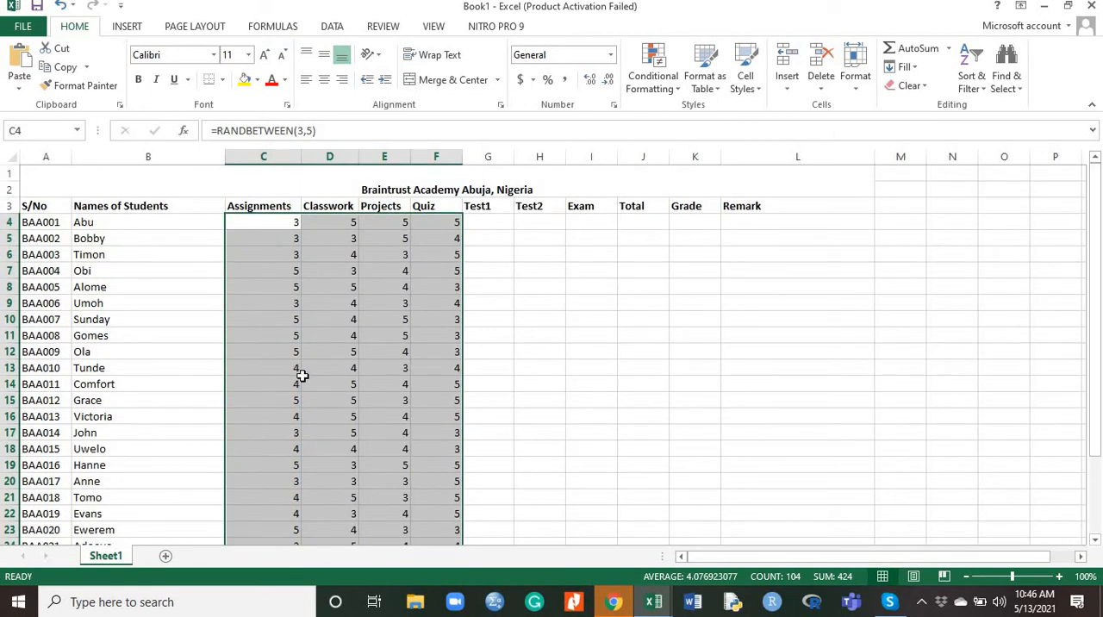
click(488, 221)
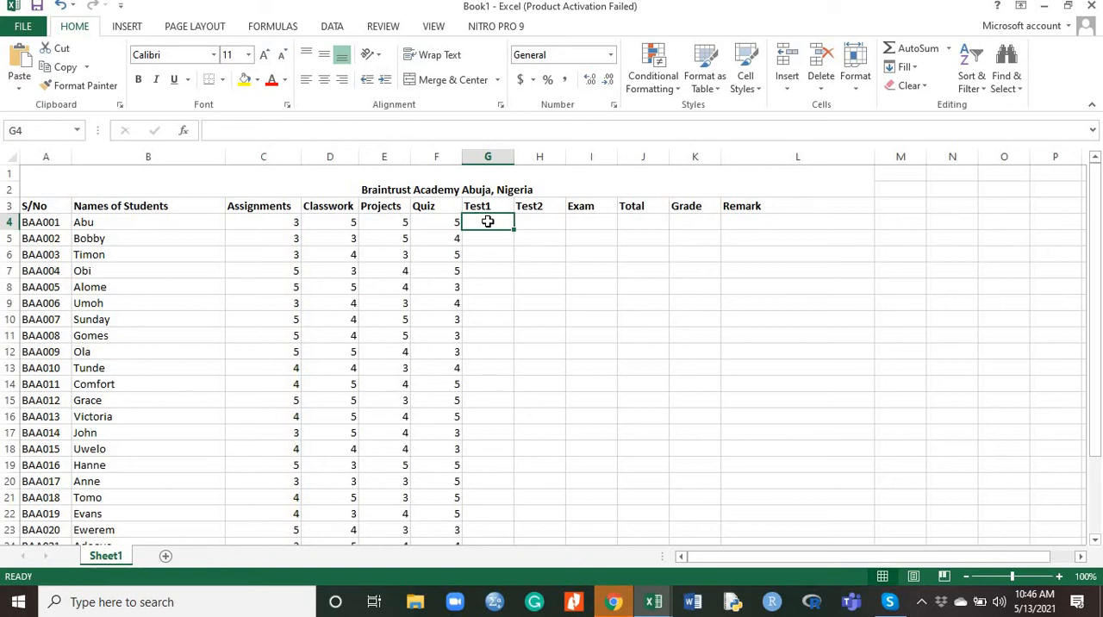
text(=)
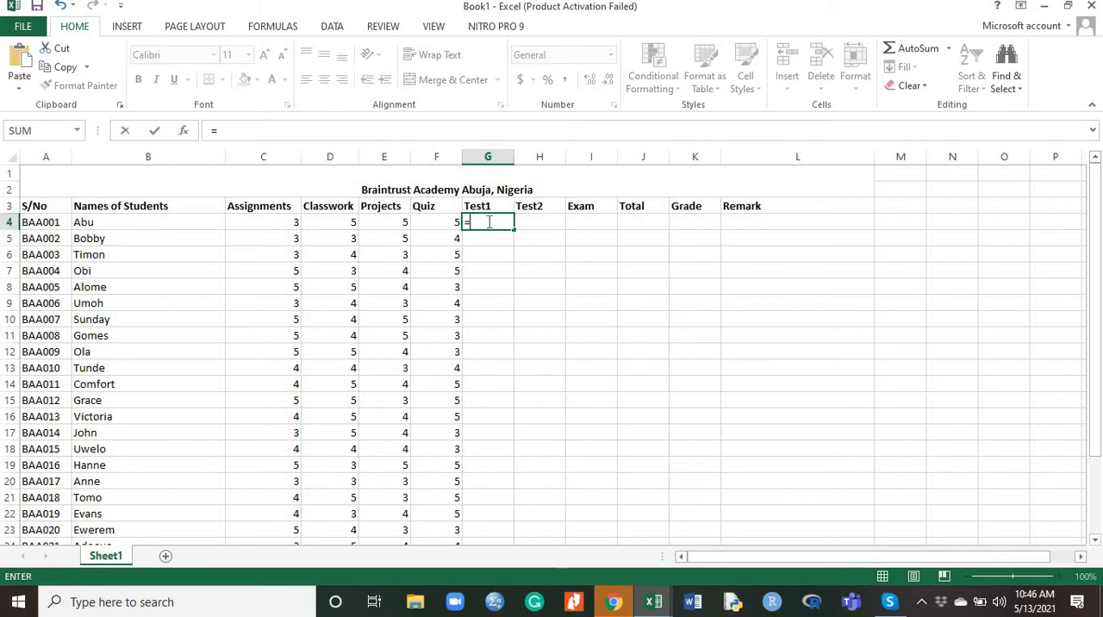
text(ra)
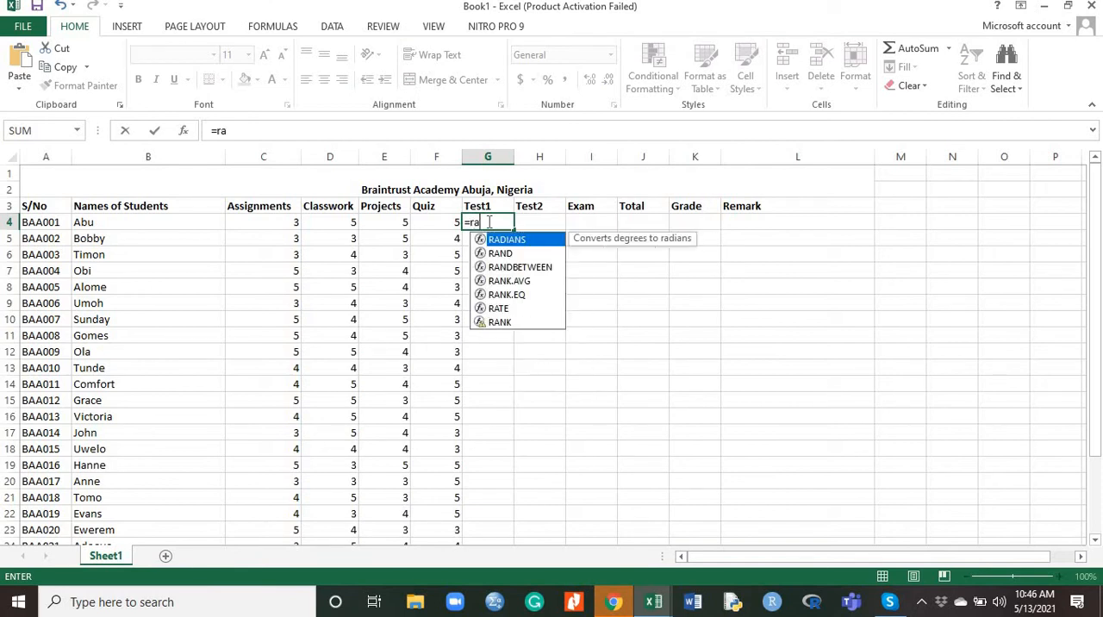
text(nd)
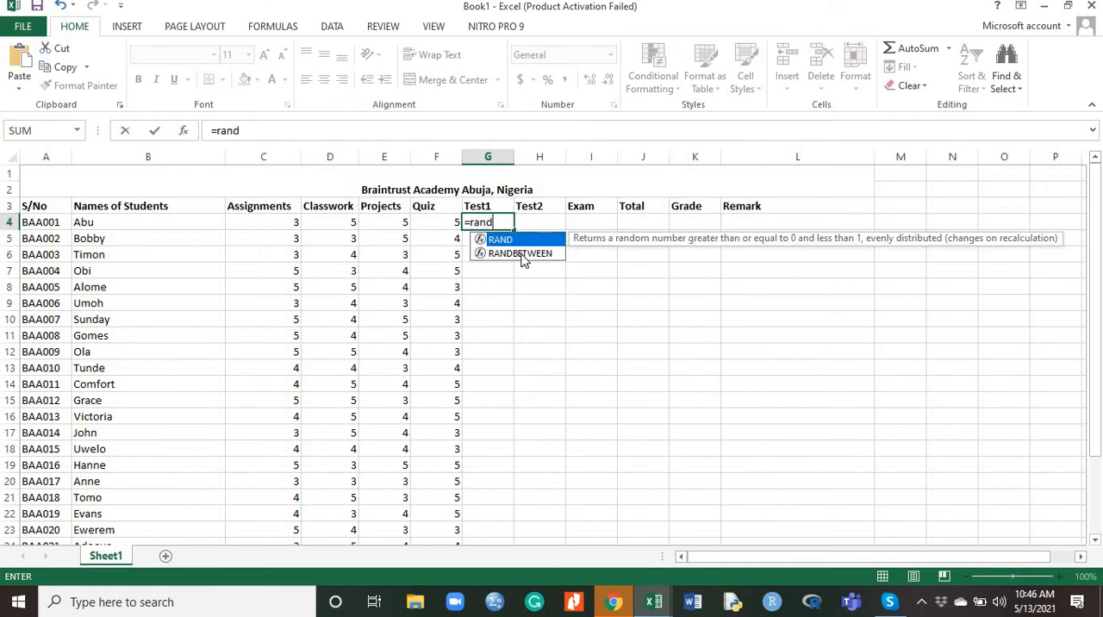
double_click(520, 253)
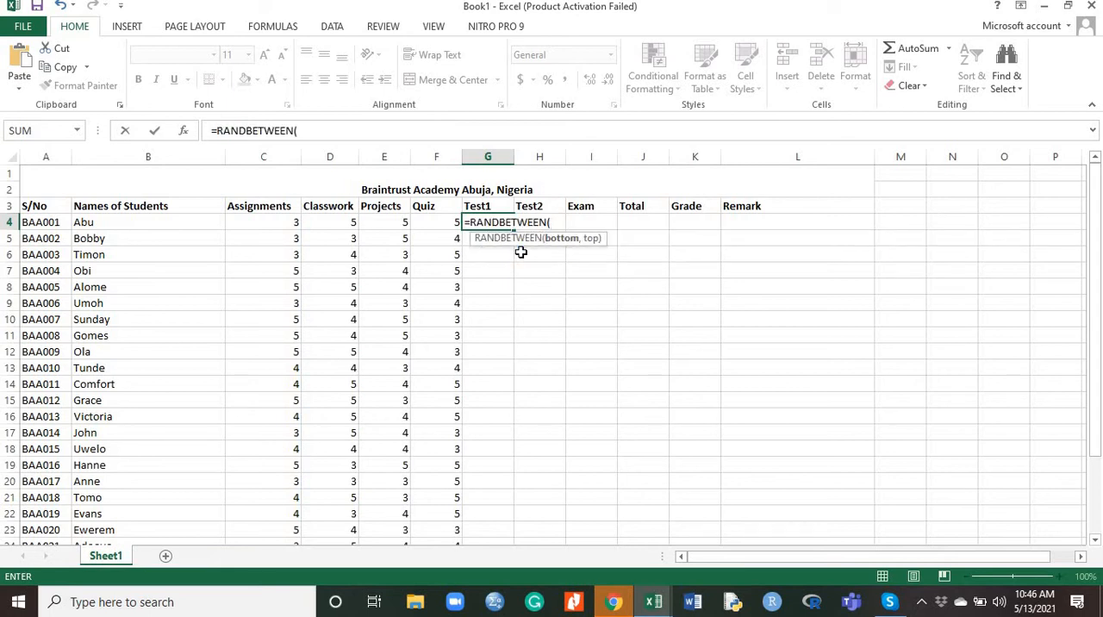
text(5,8)
key(Return)
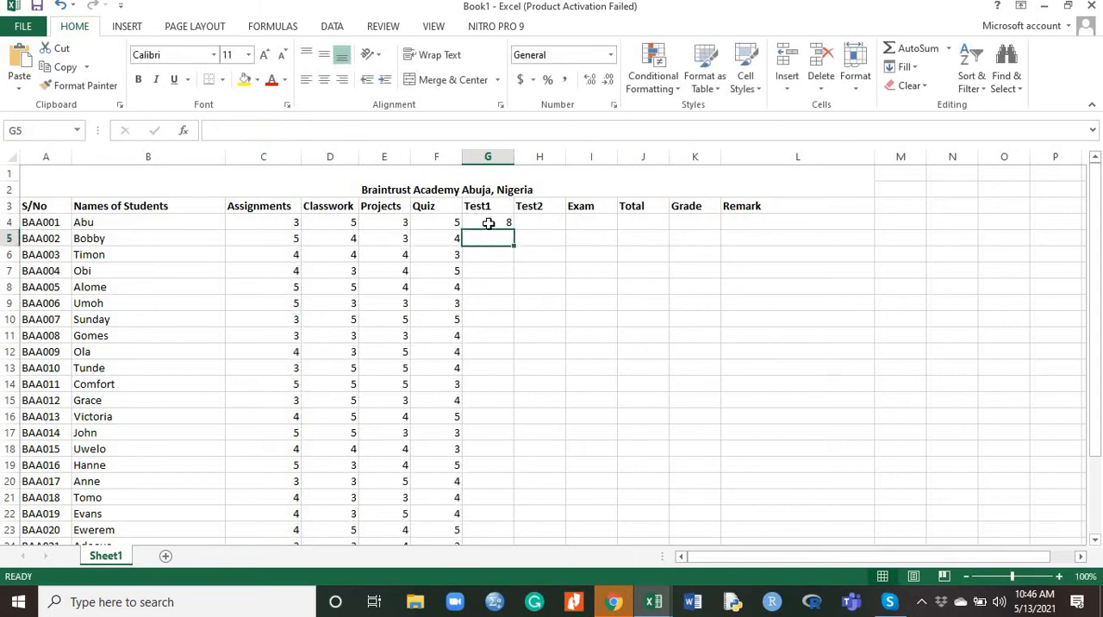
Fill the Test1 formula from G4 down to G29 for all students
click(488, 223)
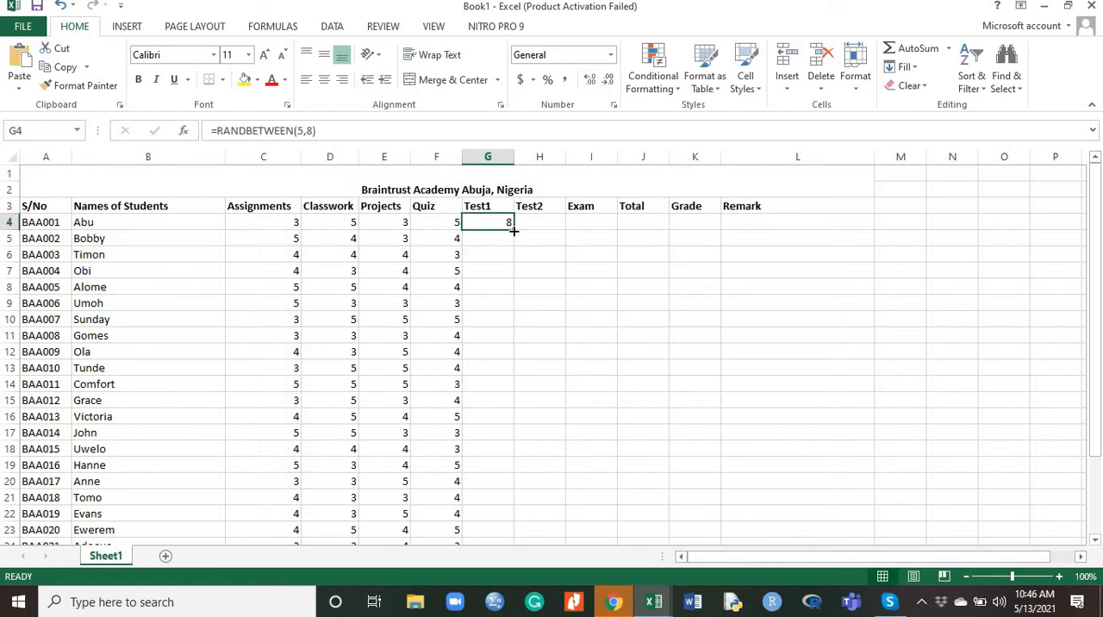
drag(514, 231, 509, 488)
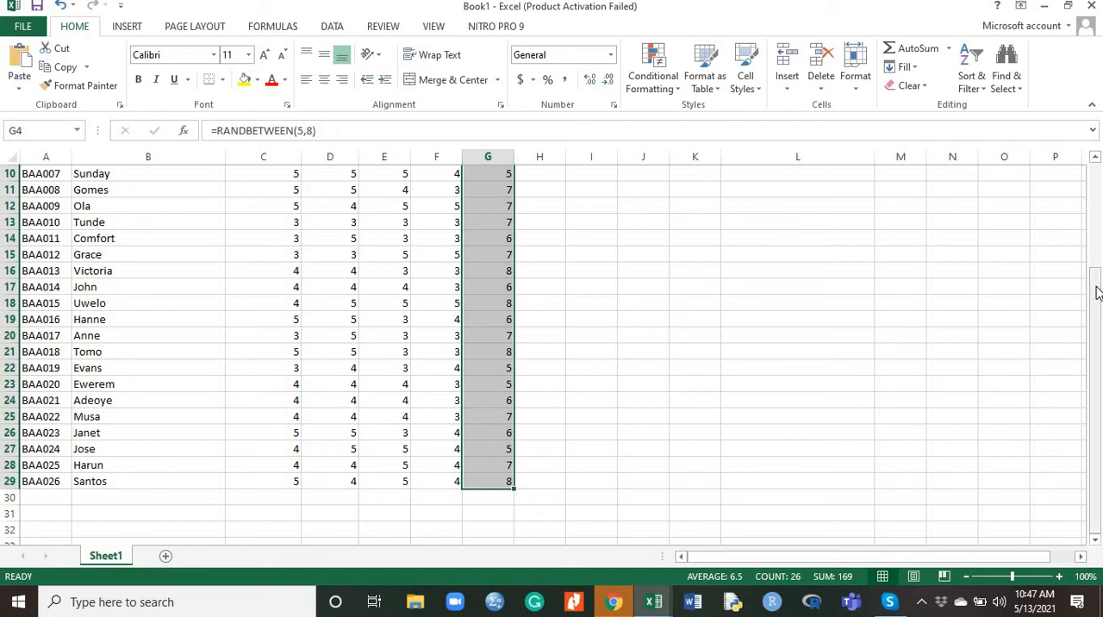
drag(1097, 293, 1097, 189)
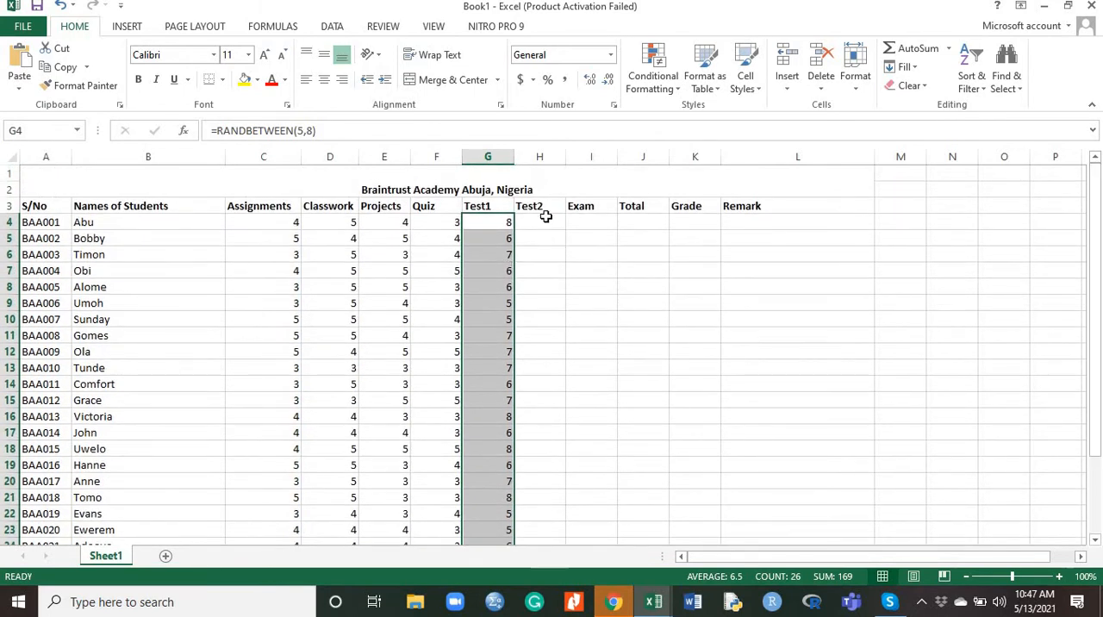
Enter the formula =RANDBETWEEN(5,10) in cell H4 as the first Test2 score and fill it down to H29
click(544, 223)
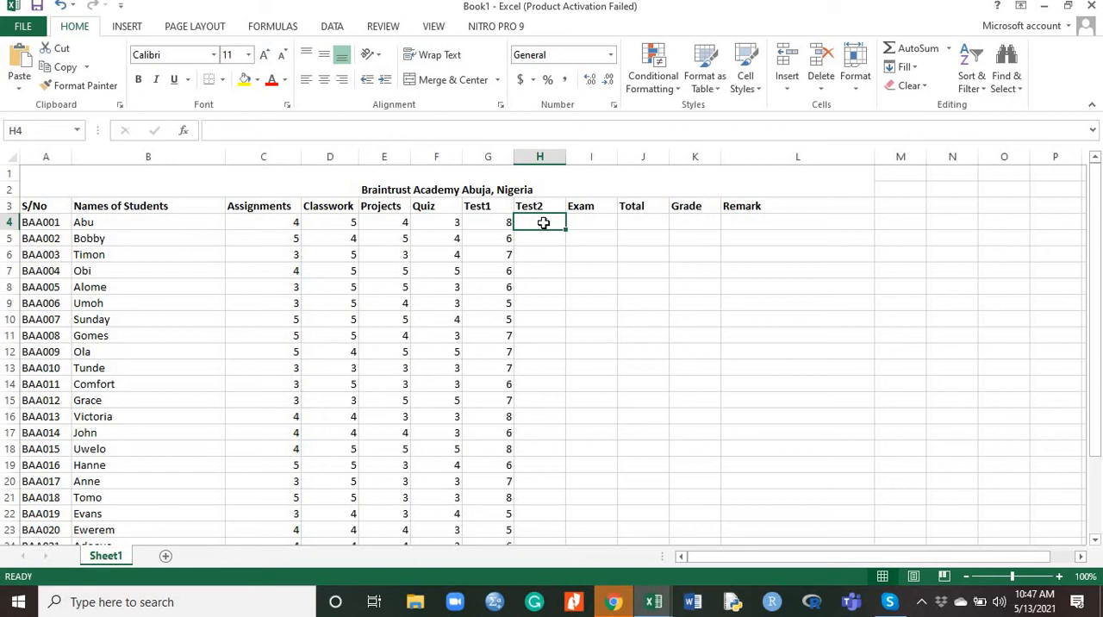
text(=)
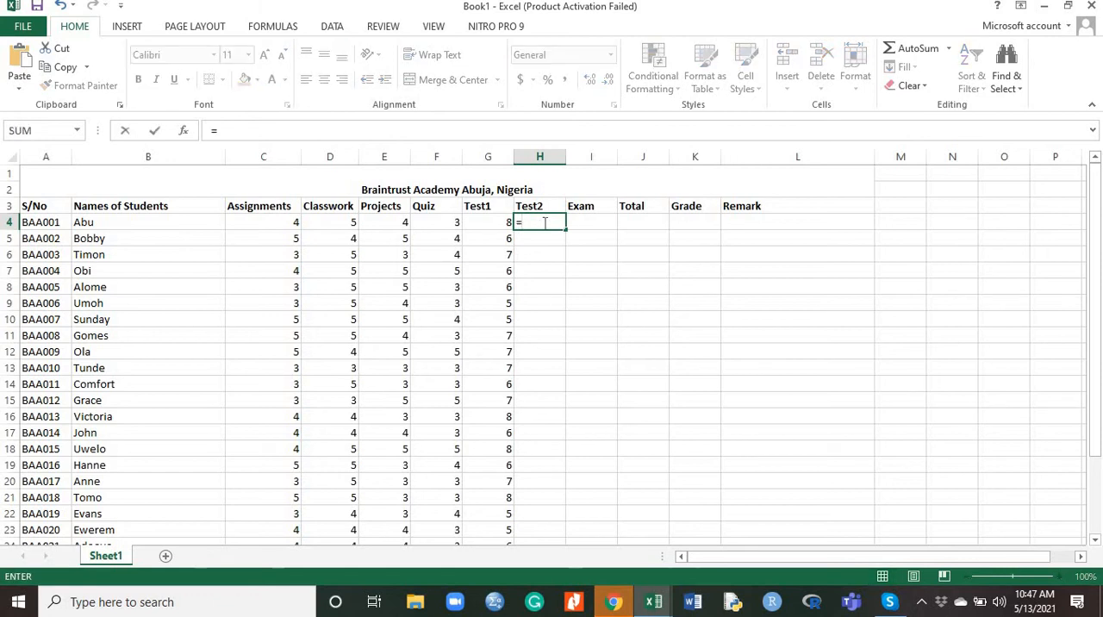
text(rand)
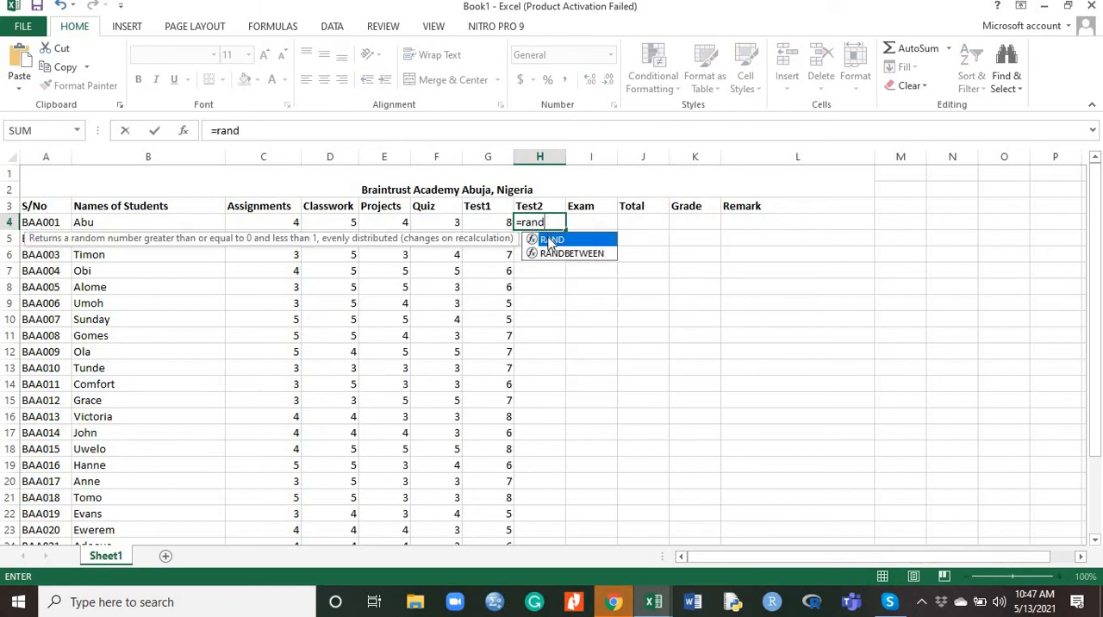
double_click(561, 255)
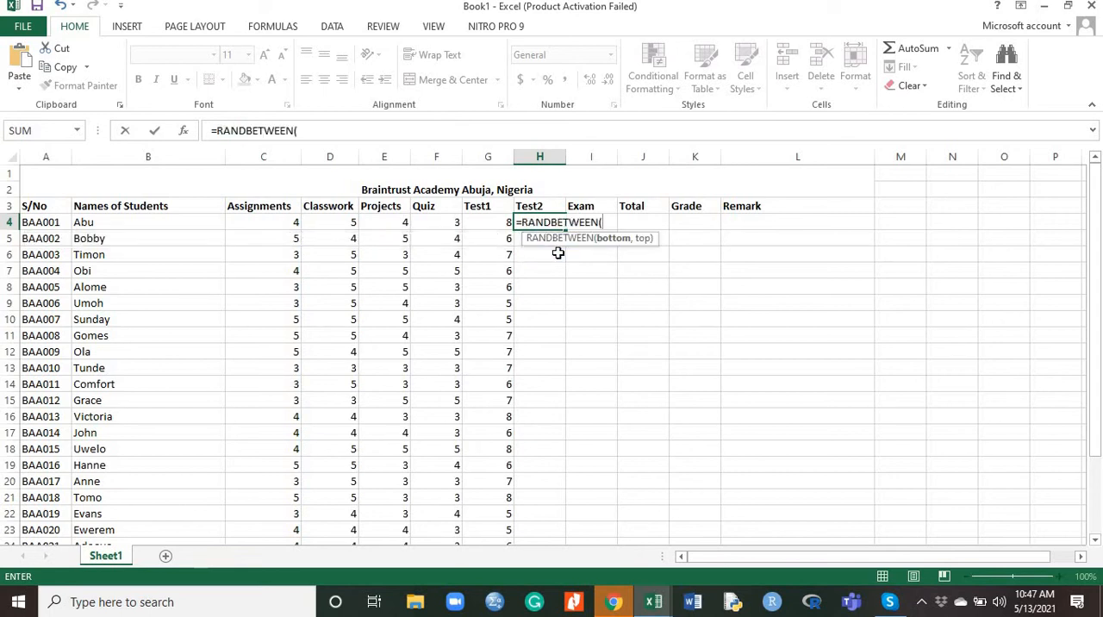
text(5,10)
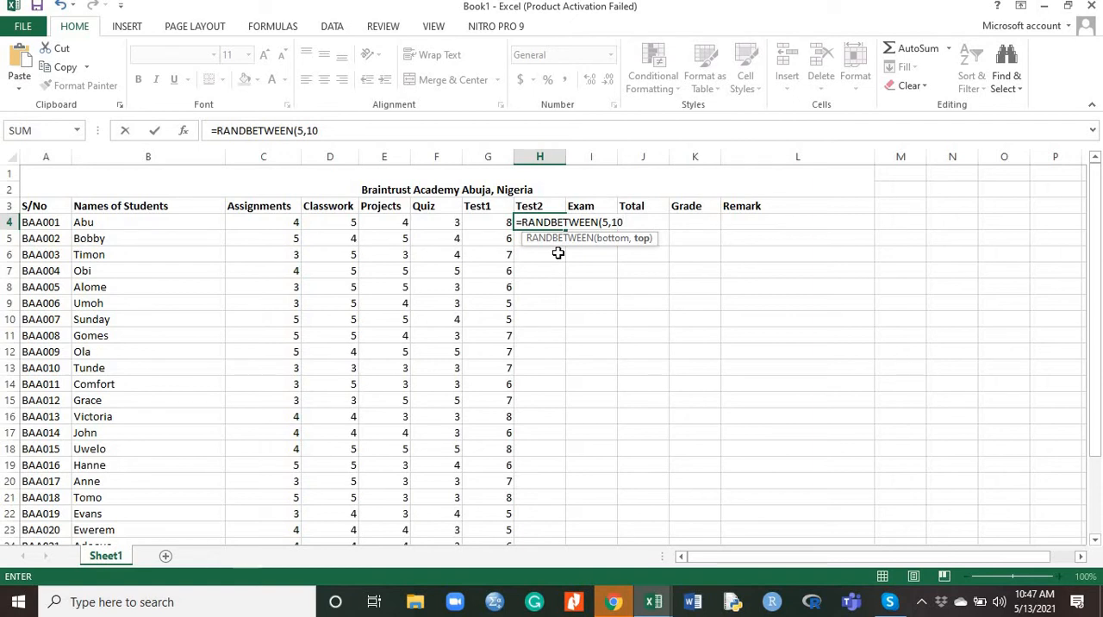
key(Return)
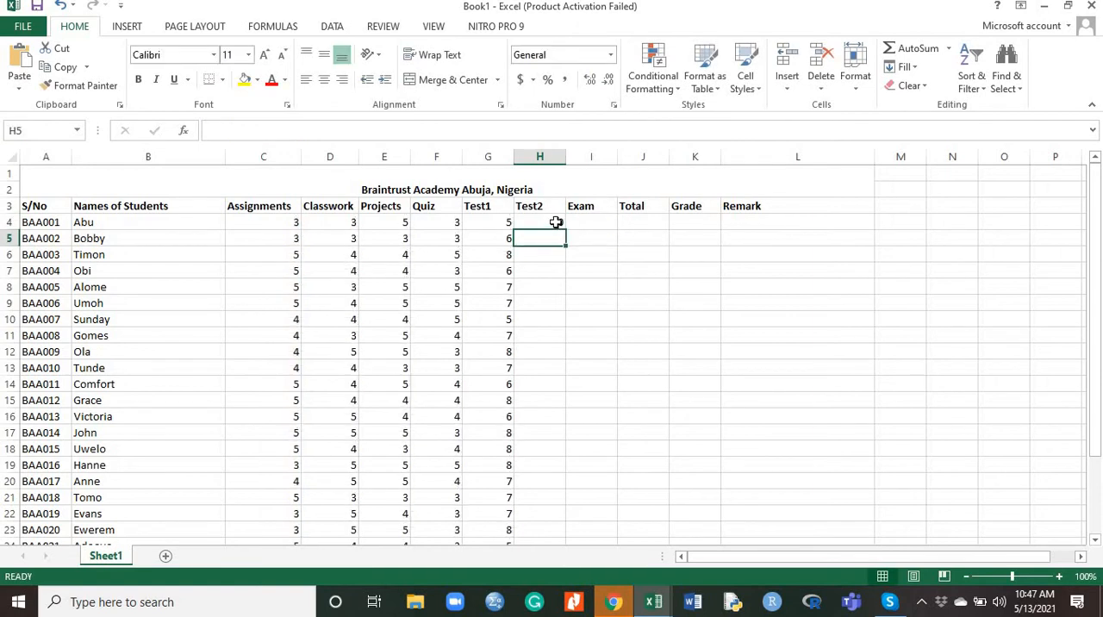
click(557, 222)
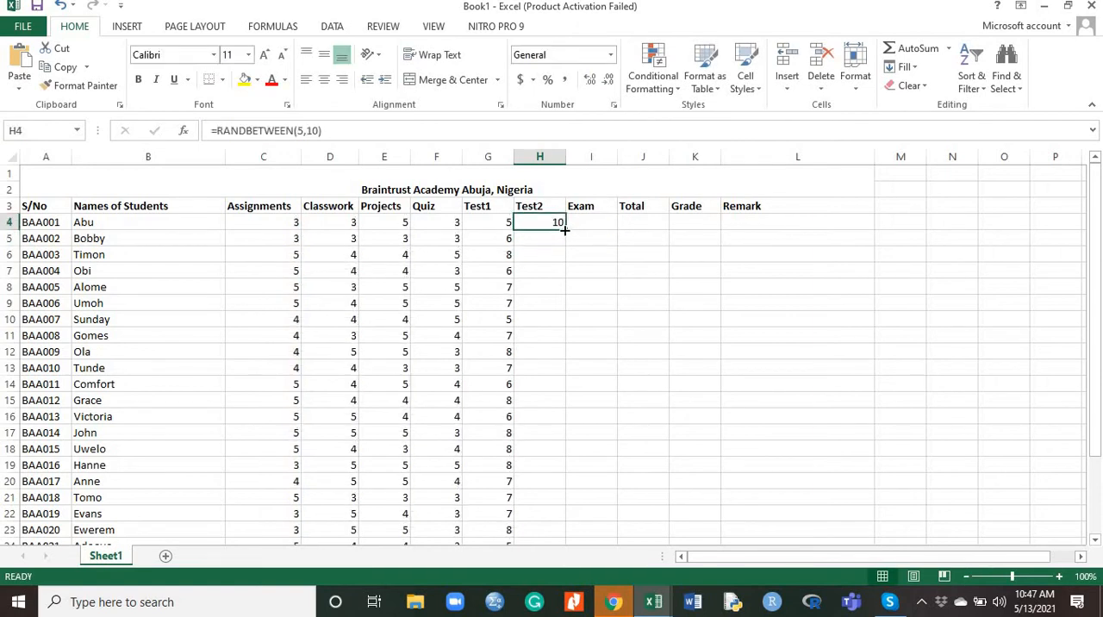
drag(564, 230, 547, 522)
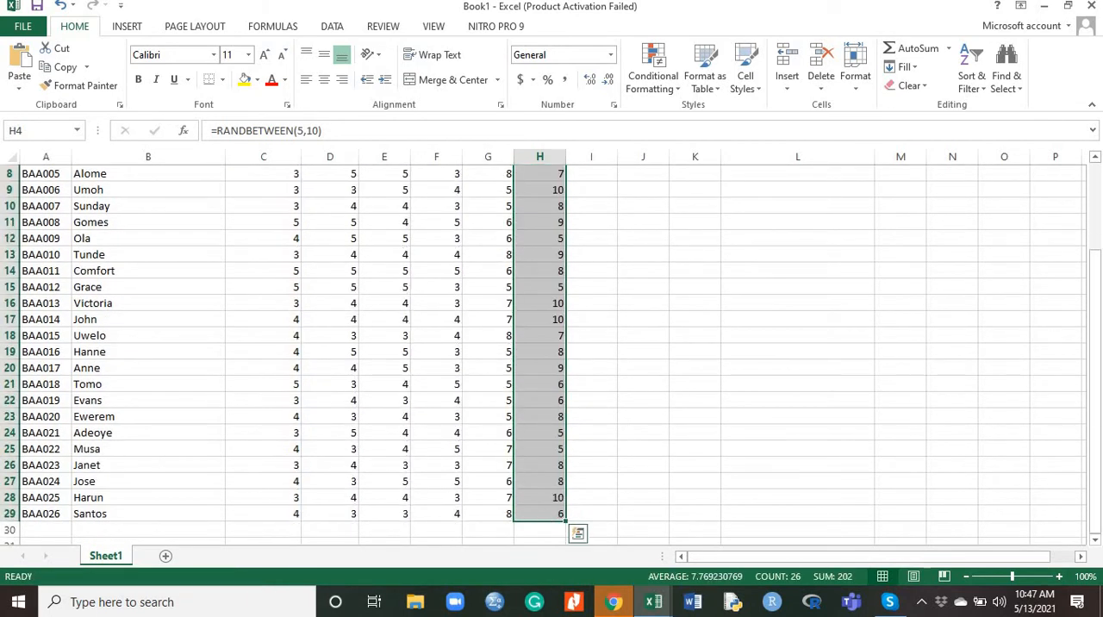
Select the scores in C4:H29 and set the calculation option to Manual
drag(1097, 413, 1097, 341)
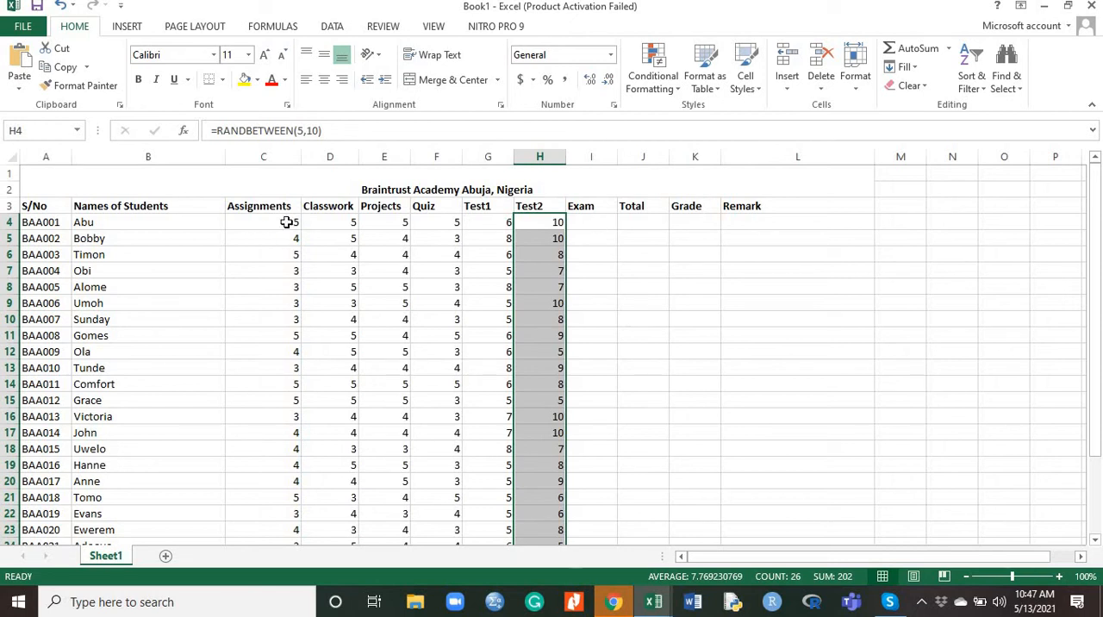
drag(287, 222, 557, 491)
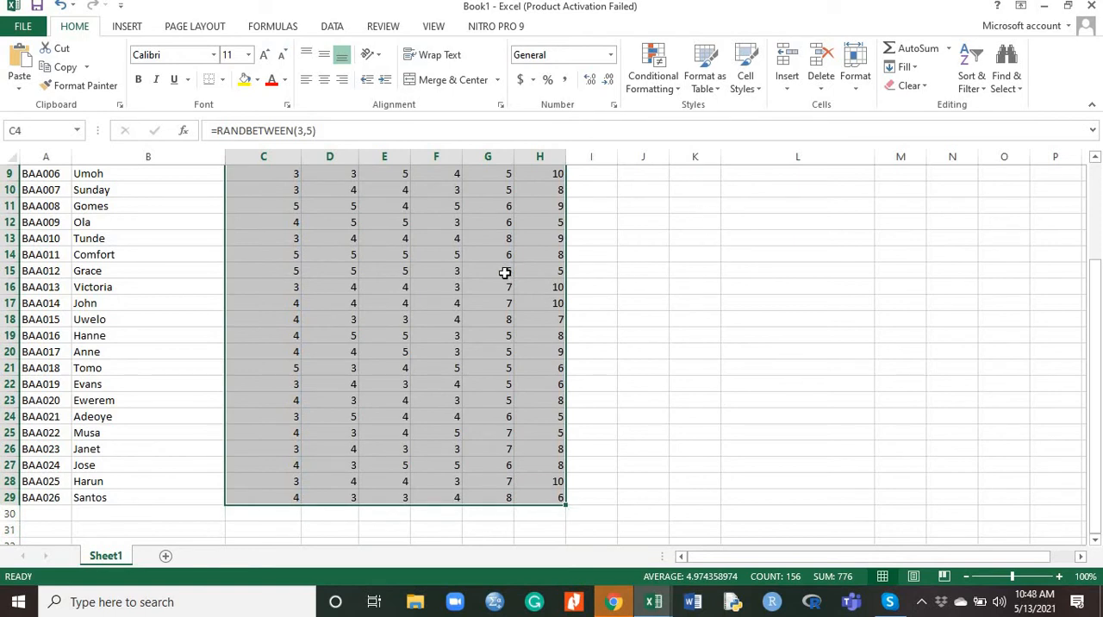
click(274, 26)
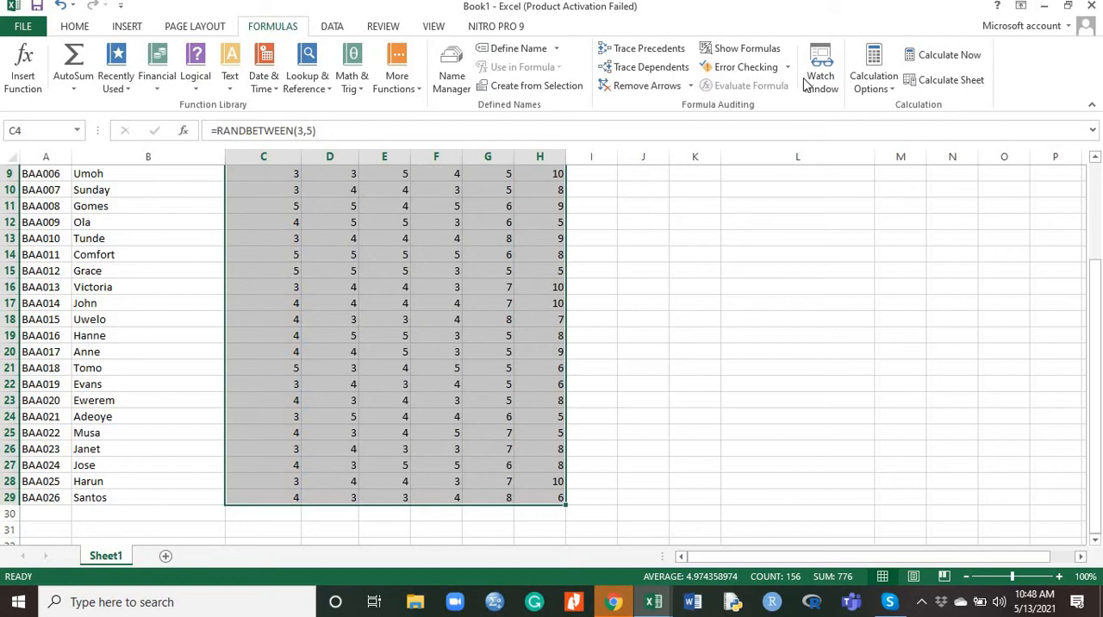
click(894, 91)
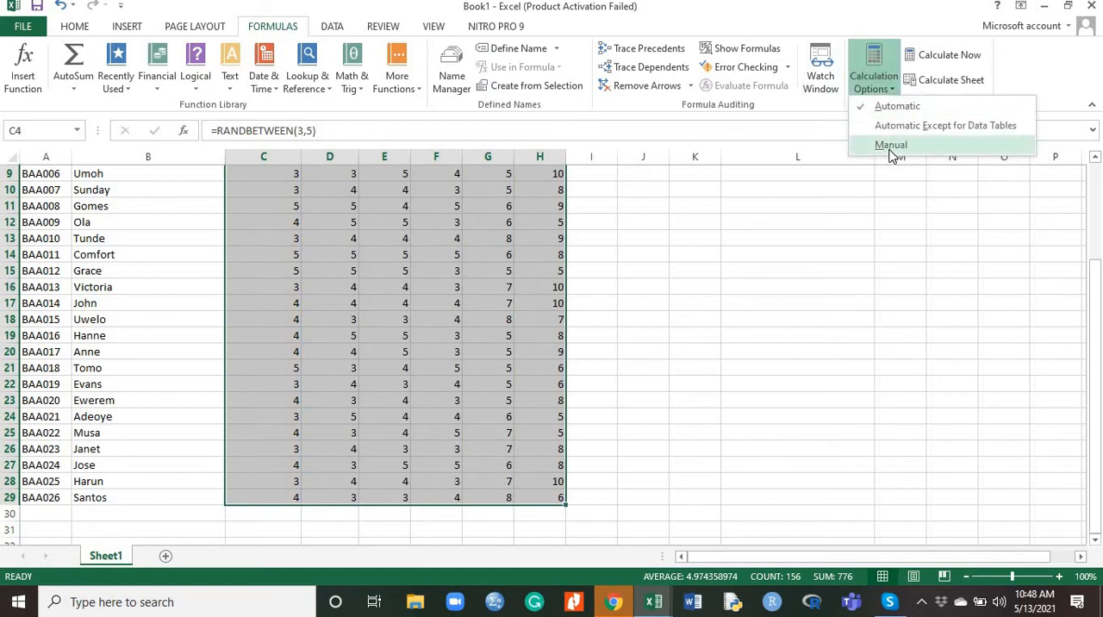
click(892, 149)
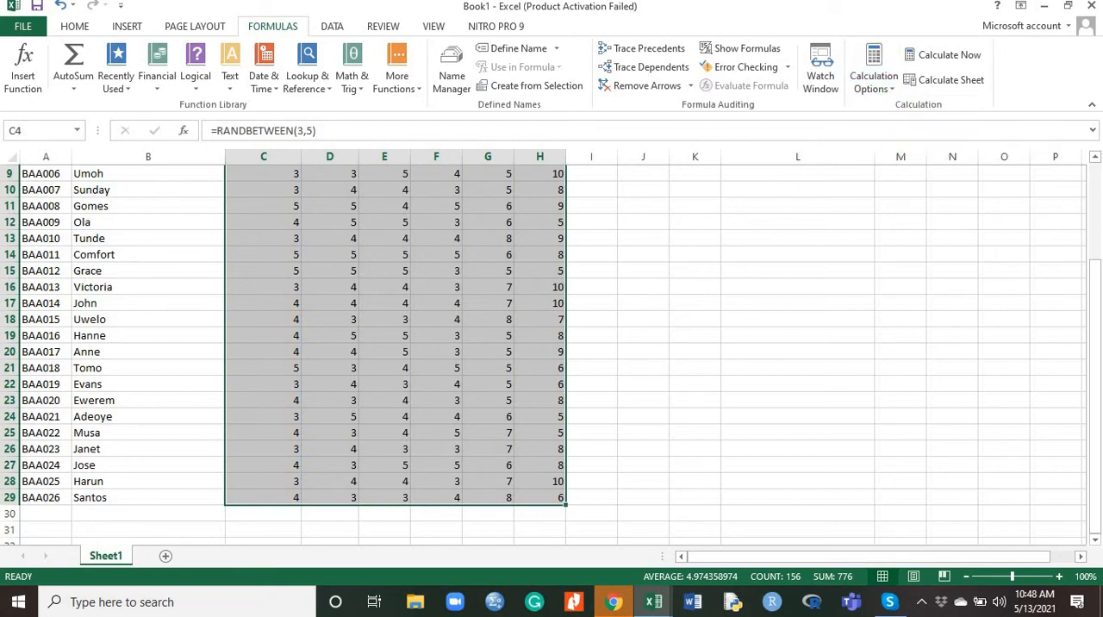
Enter the formula =RANDBETWEEN(33,56) in cell I4 as the first student's Exam score
drag(1098, 334, 1098, 242)
click(599, 222)
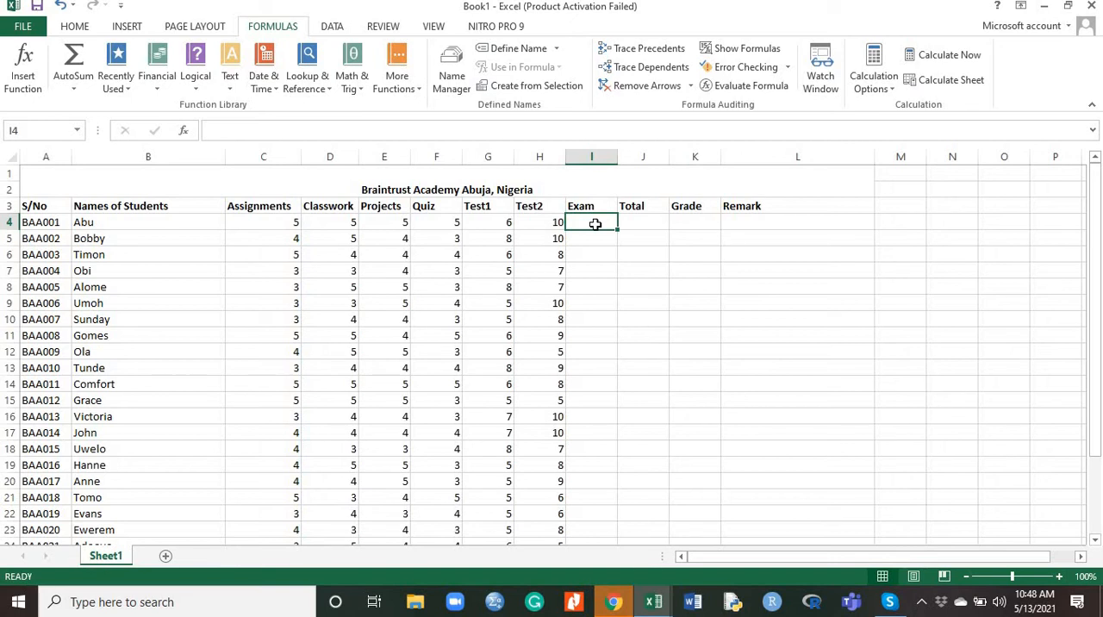
text(=)
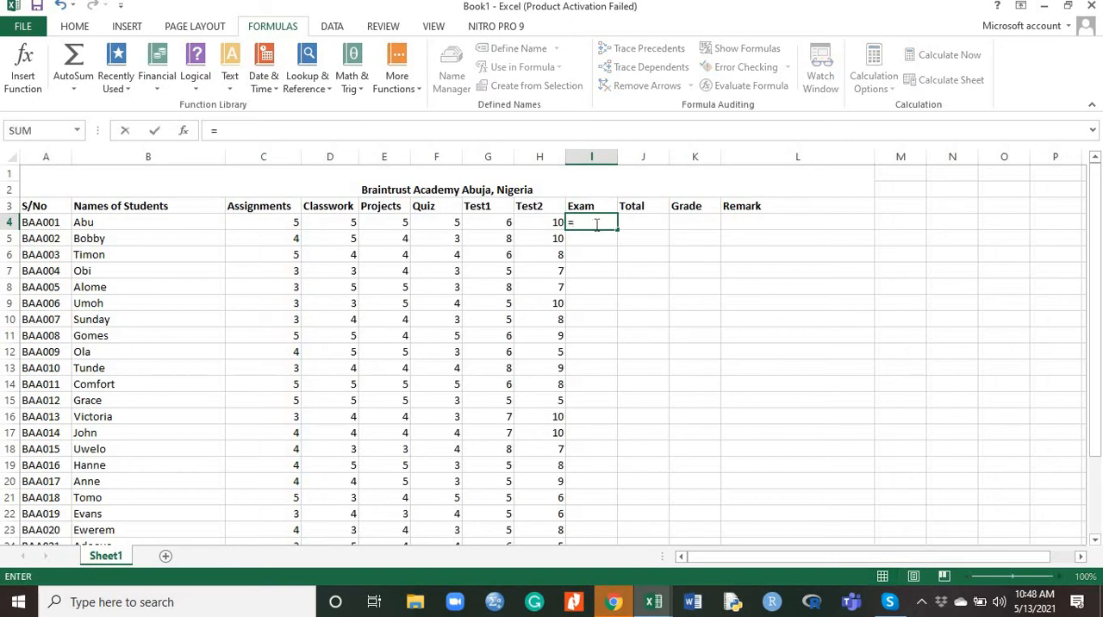
text(rand)
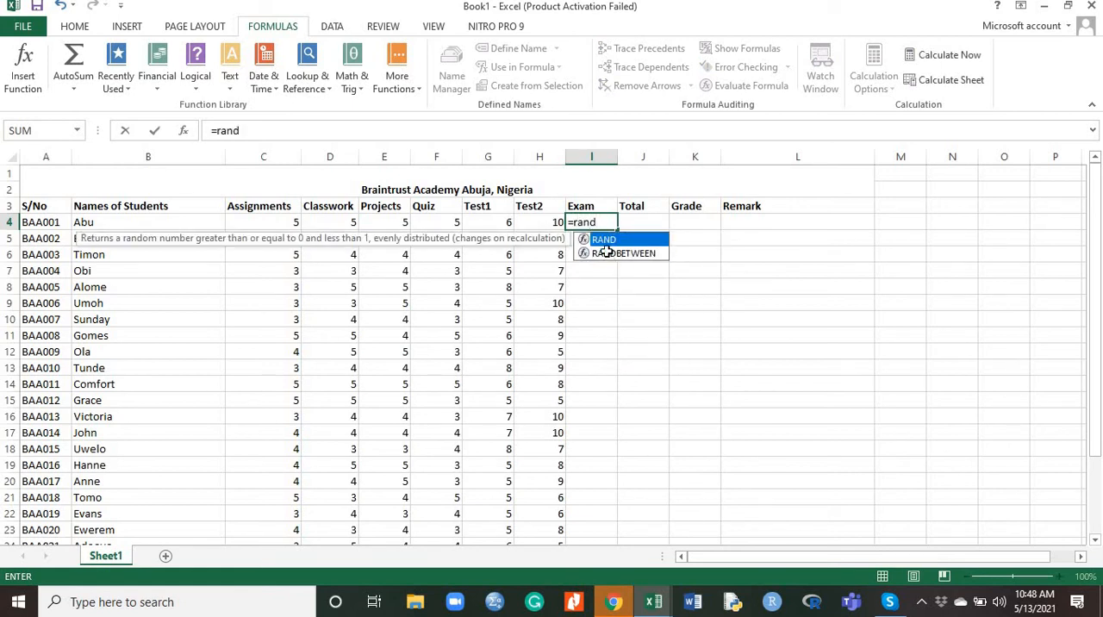
double_click(607, 254)
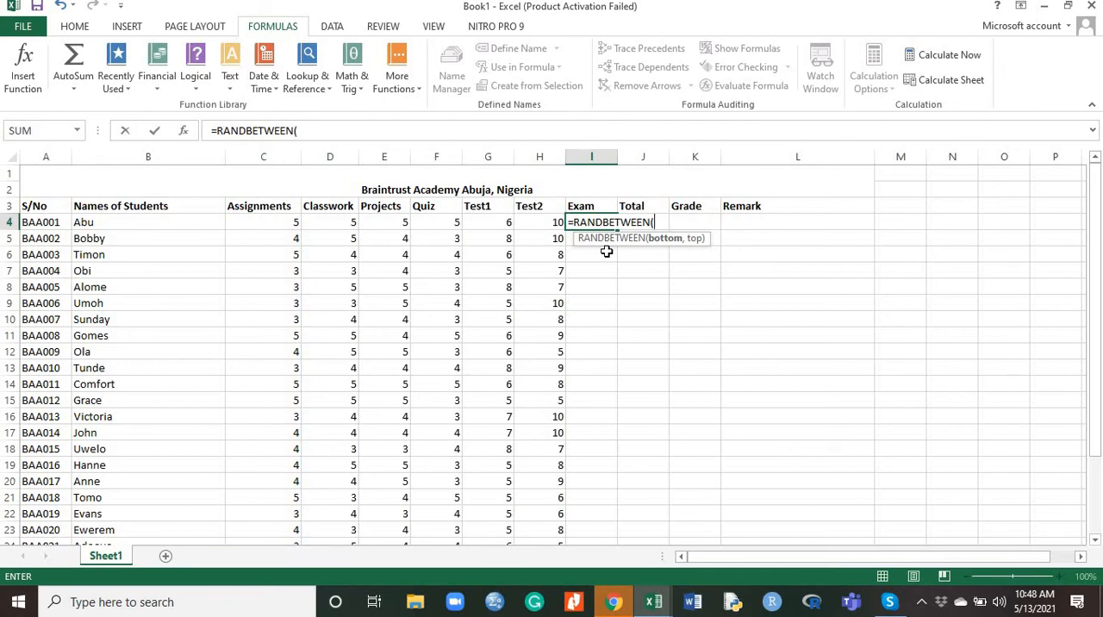
text(33,56)
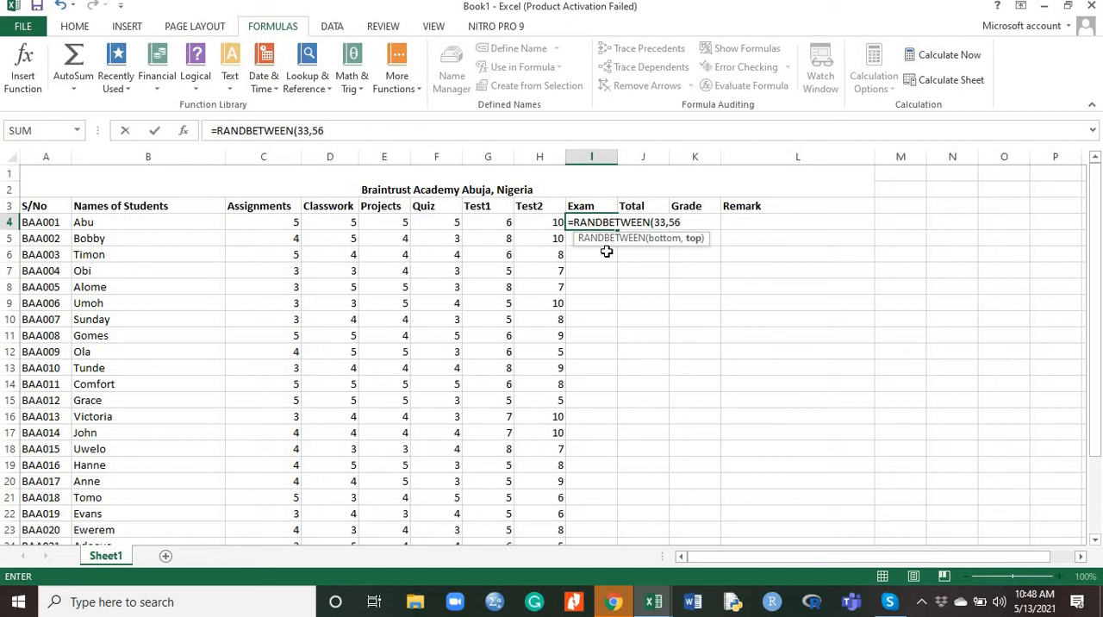
key(Return)
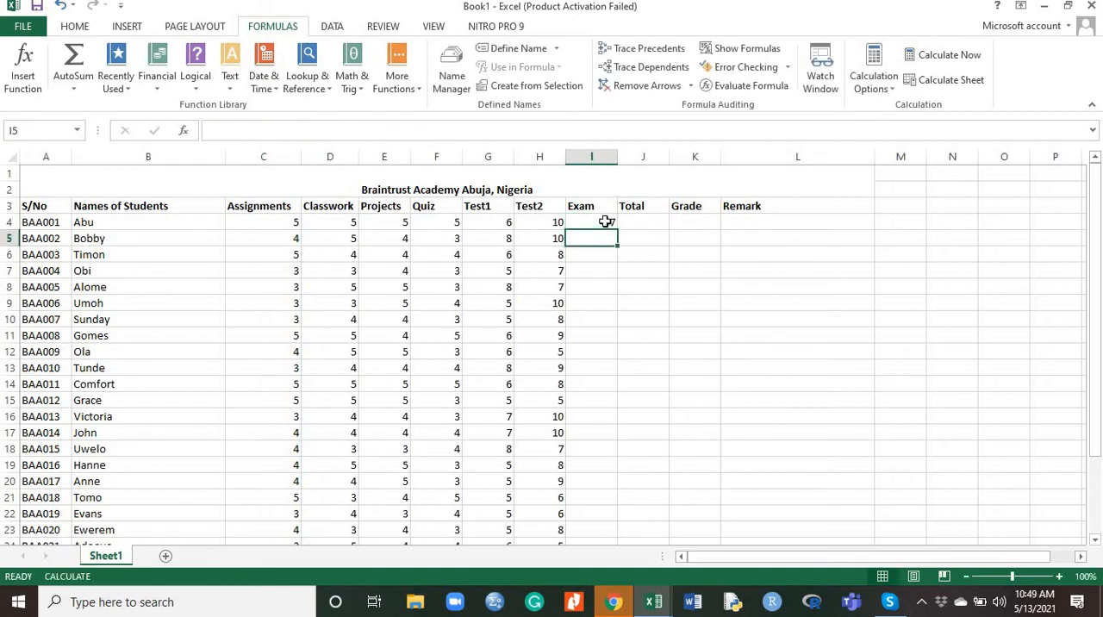
Try to fill the Exam formula from I4 down to I10, and undo the fill
click(606, 222)
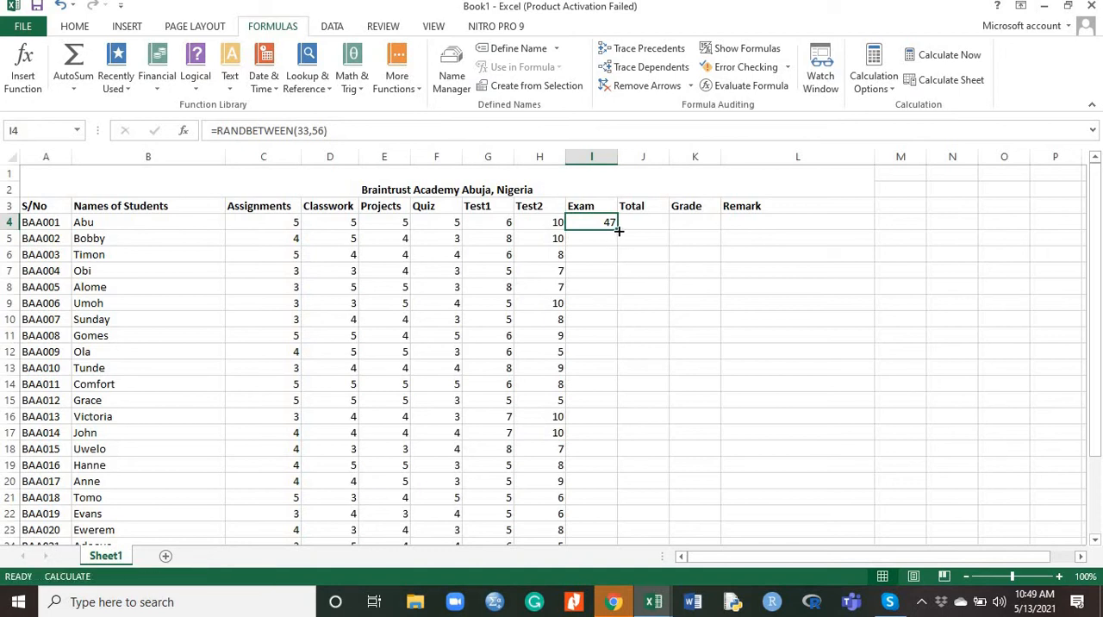
drag(617, 232, 623, 325)
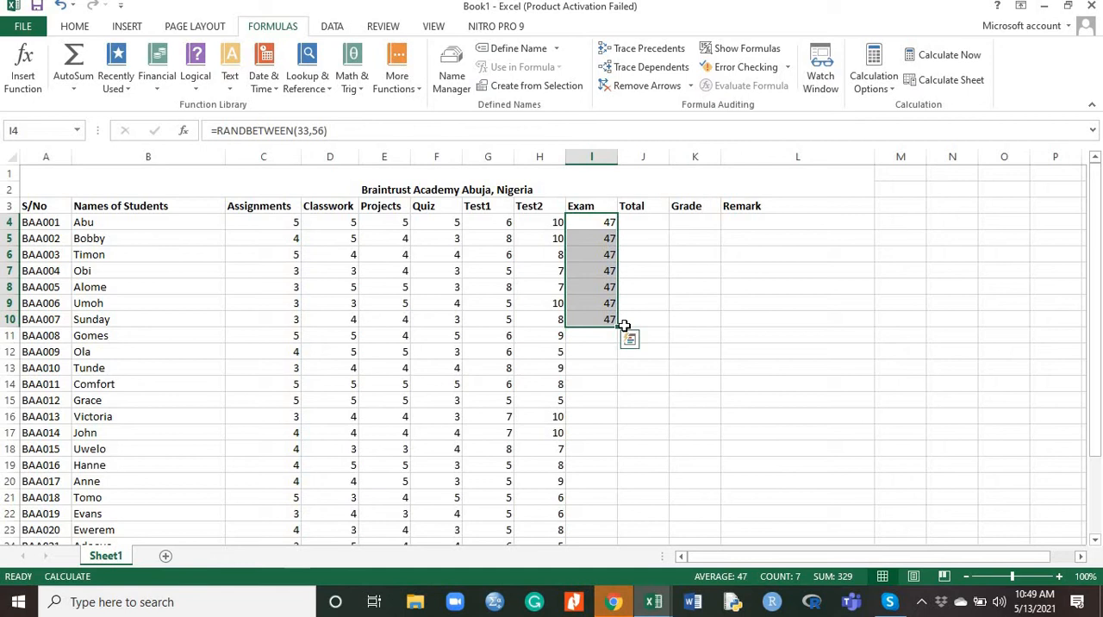
key(ctrl+z)
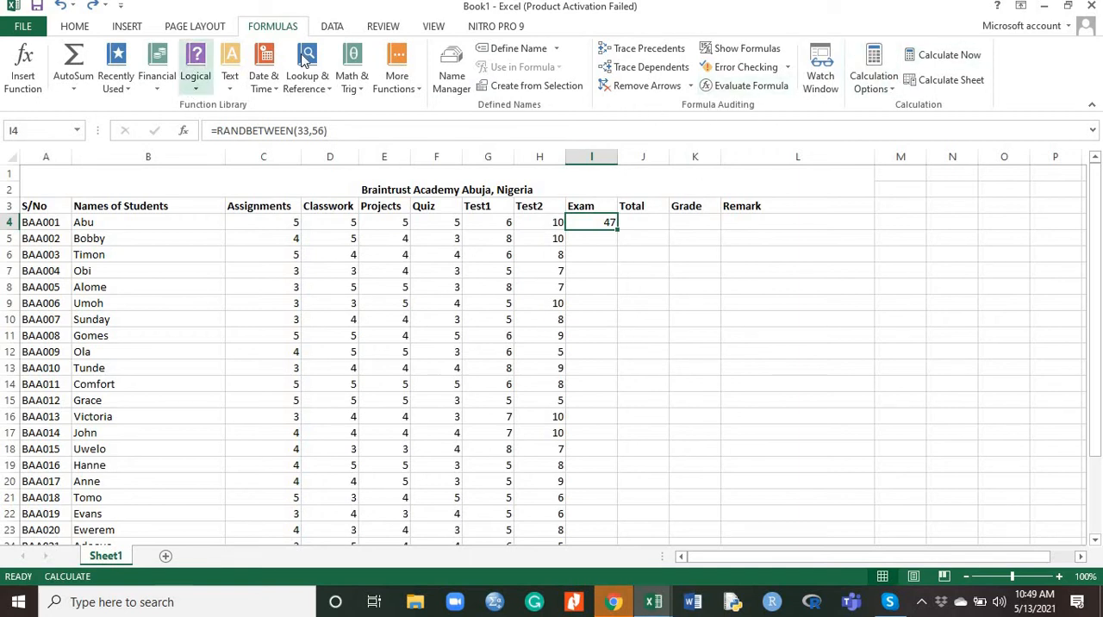
Set the calculation option to Automatic and fill the Exam formula from I4 down to I29
click(893, 90)
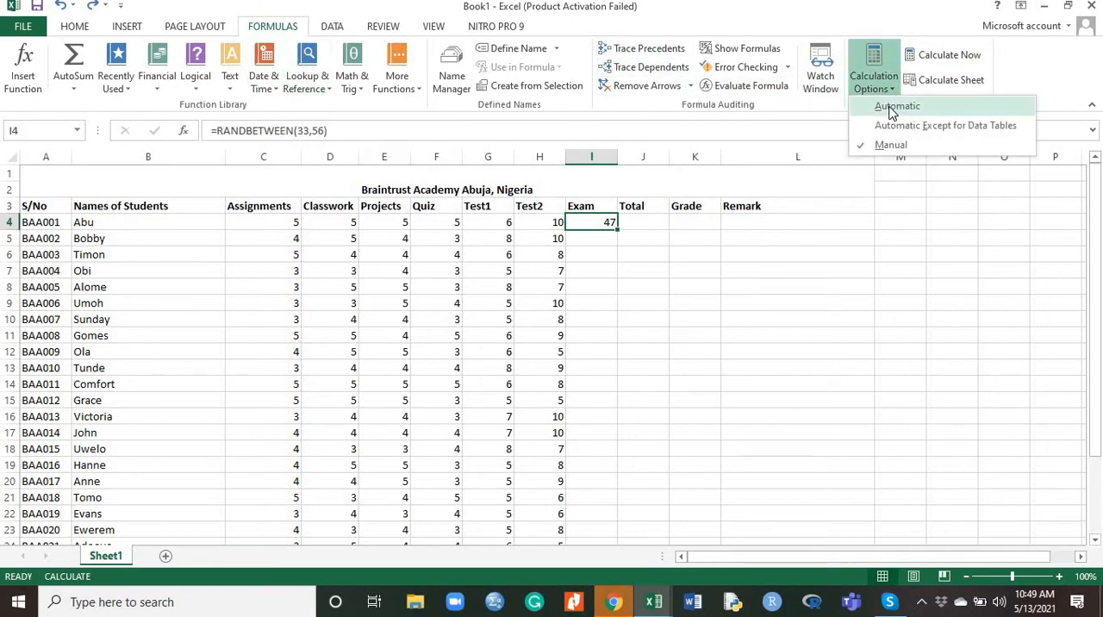
click(893, 107)
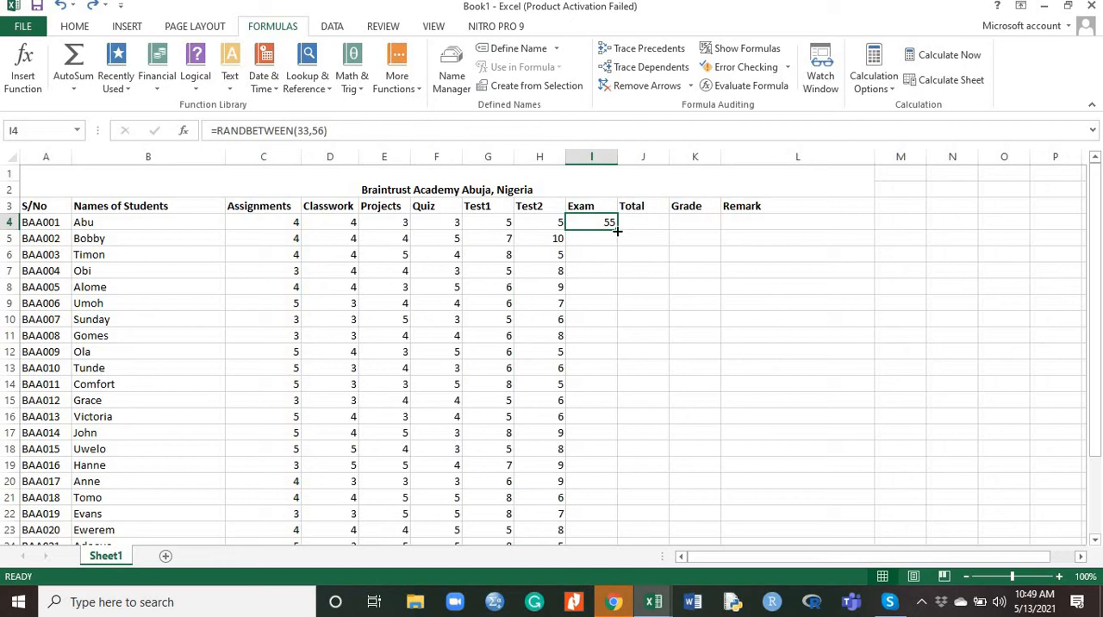
drag(617, 231, 602, 518)
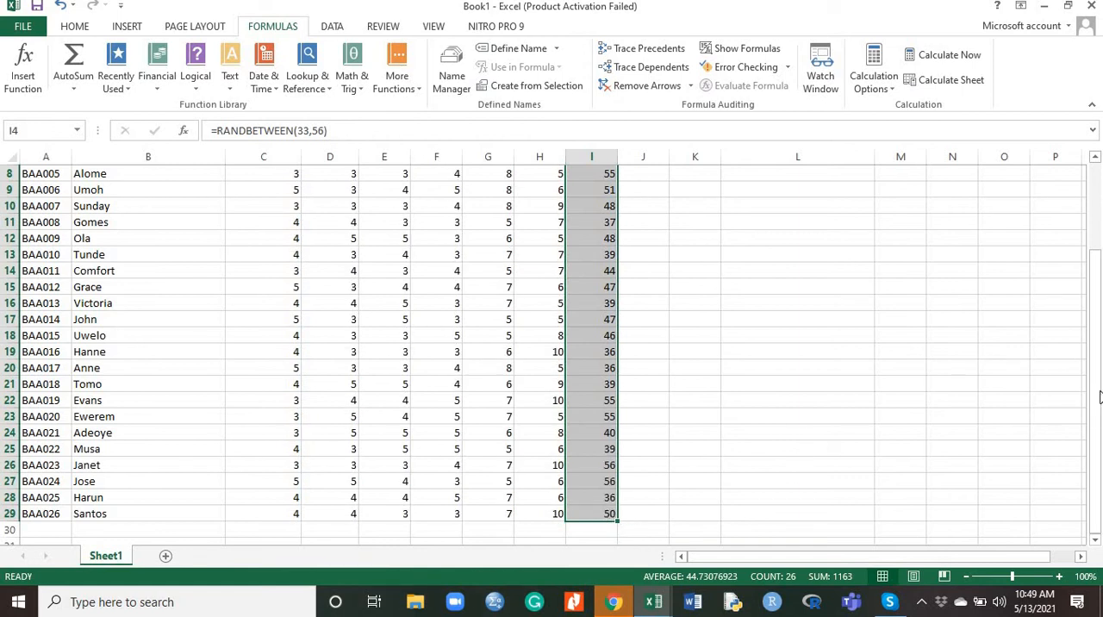
Enter the formula =SUM(C4:I4) in cell J4 as the first student's Total and fill it down to J29
drag(1098, 392, 1098, 306)
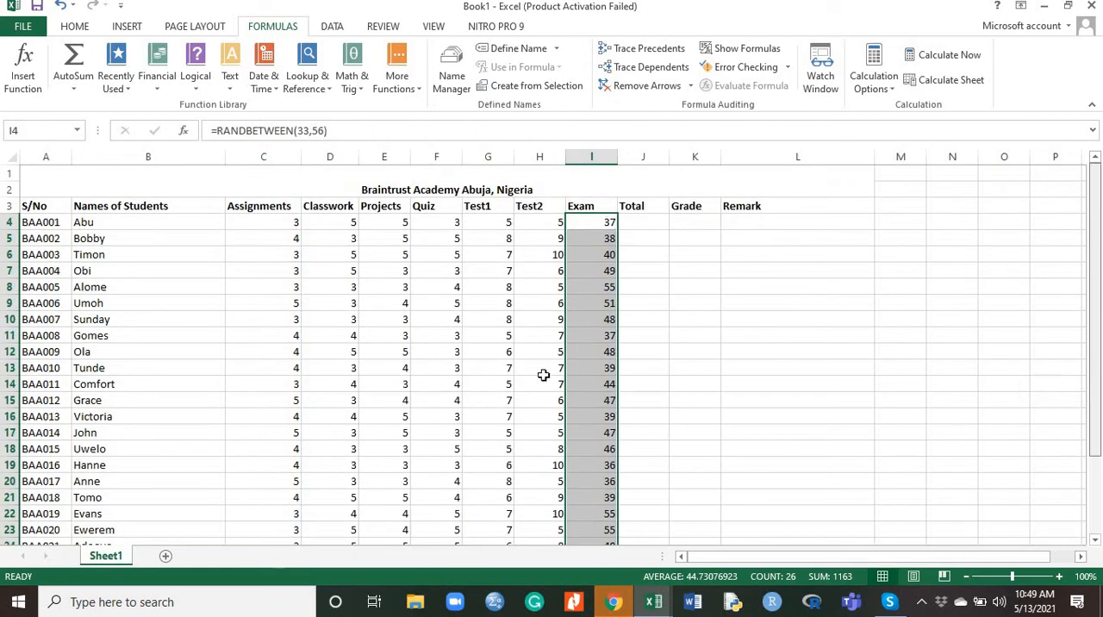
click(656, 223)
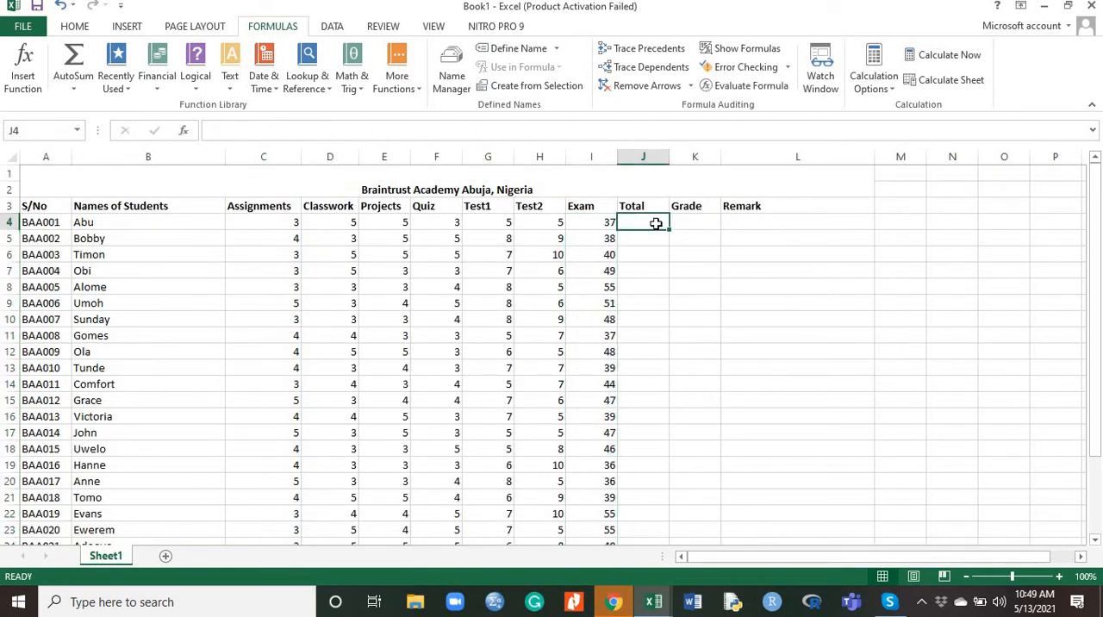
text(=)
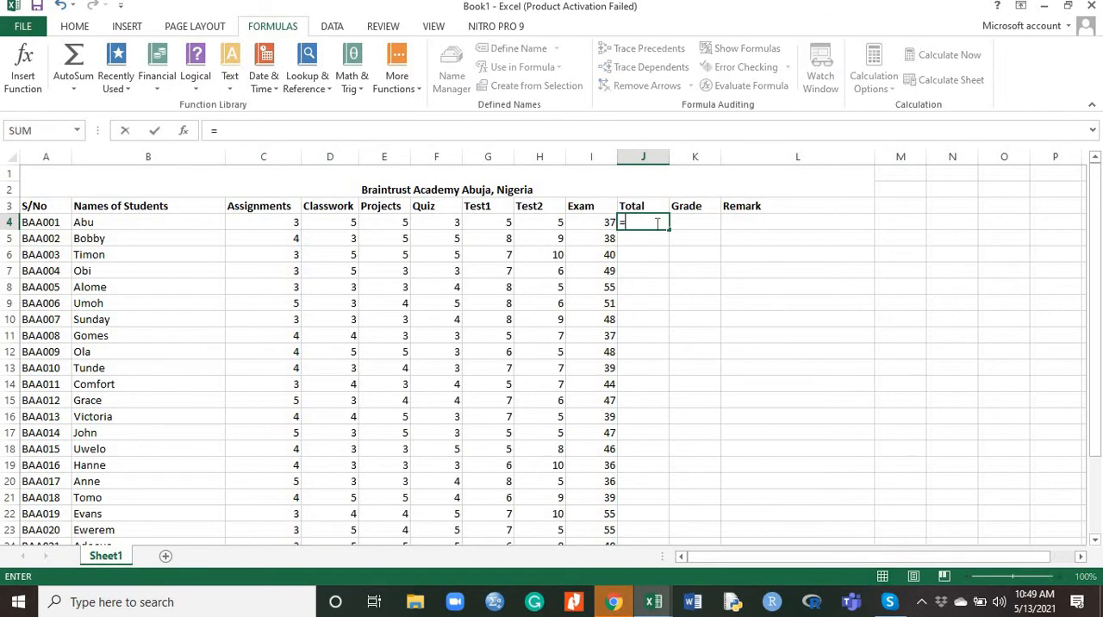
text(sum)
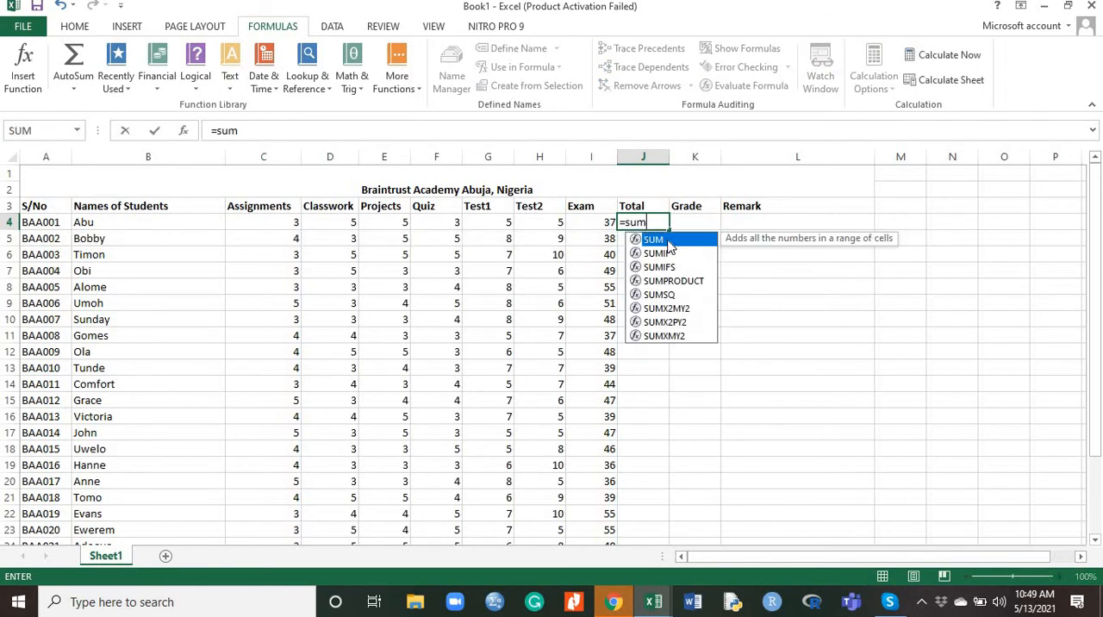
double_click(668, 243)
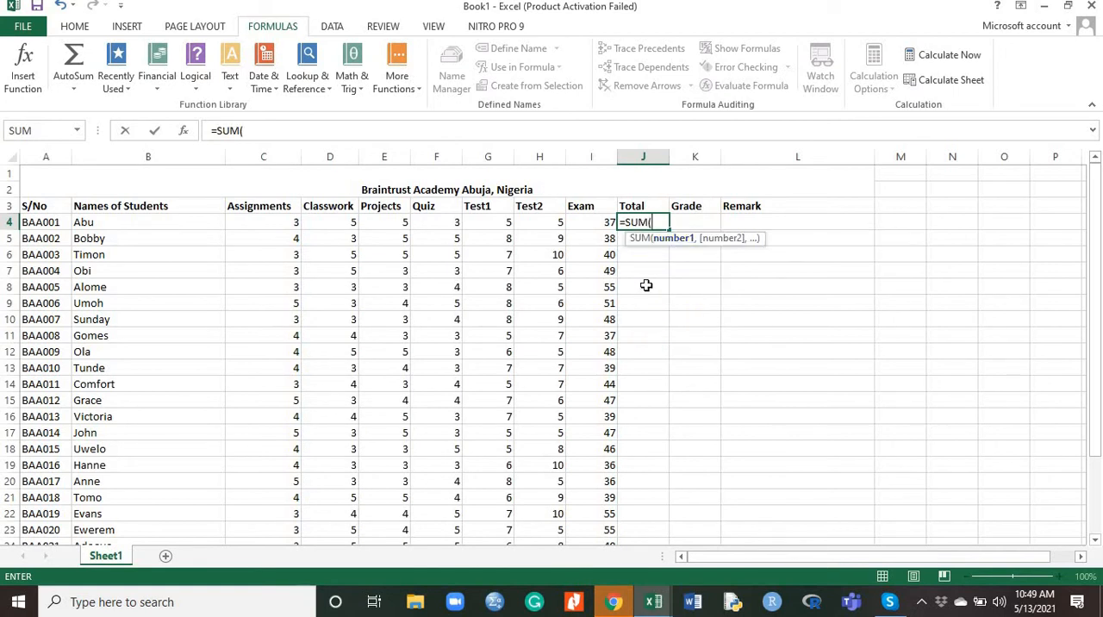
click(292, 223)
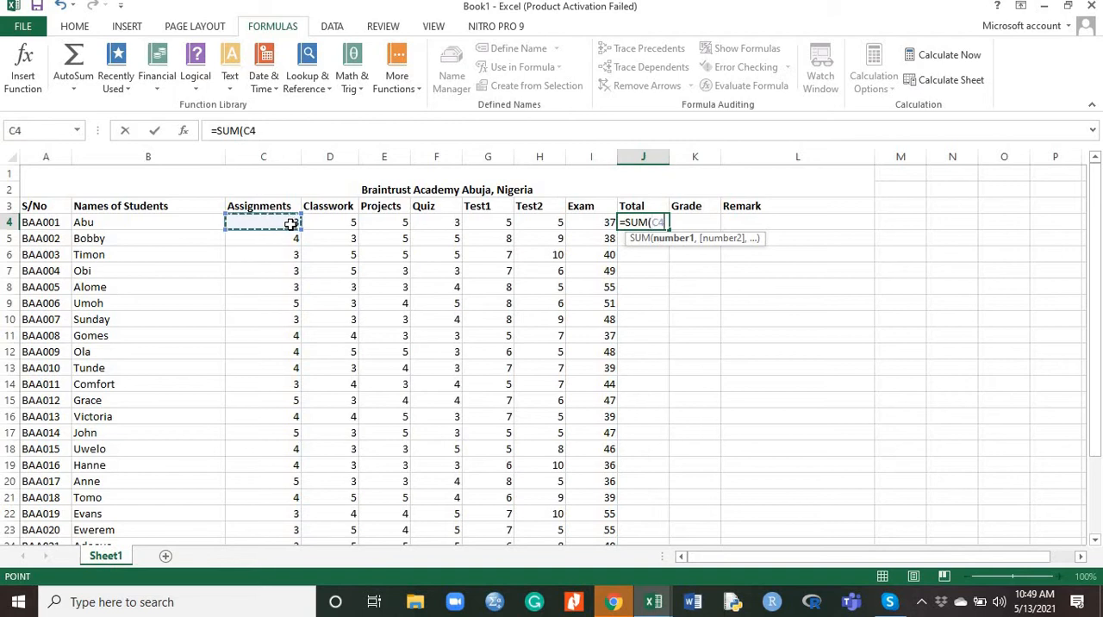
drag(292, 223, 583, 221)
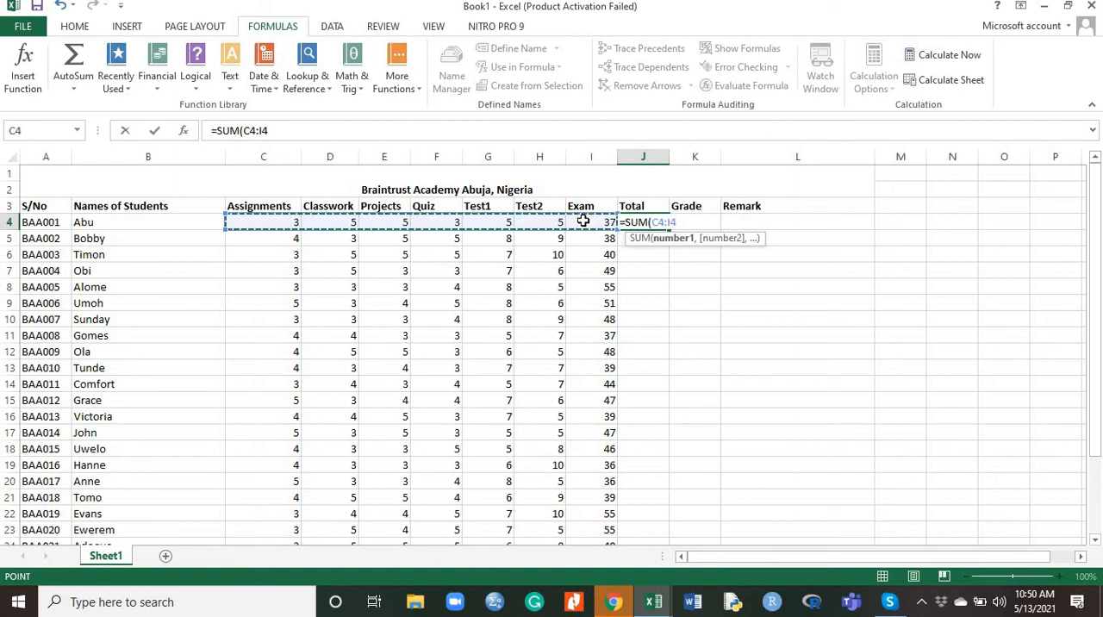
key(Return)
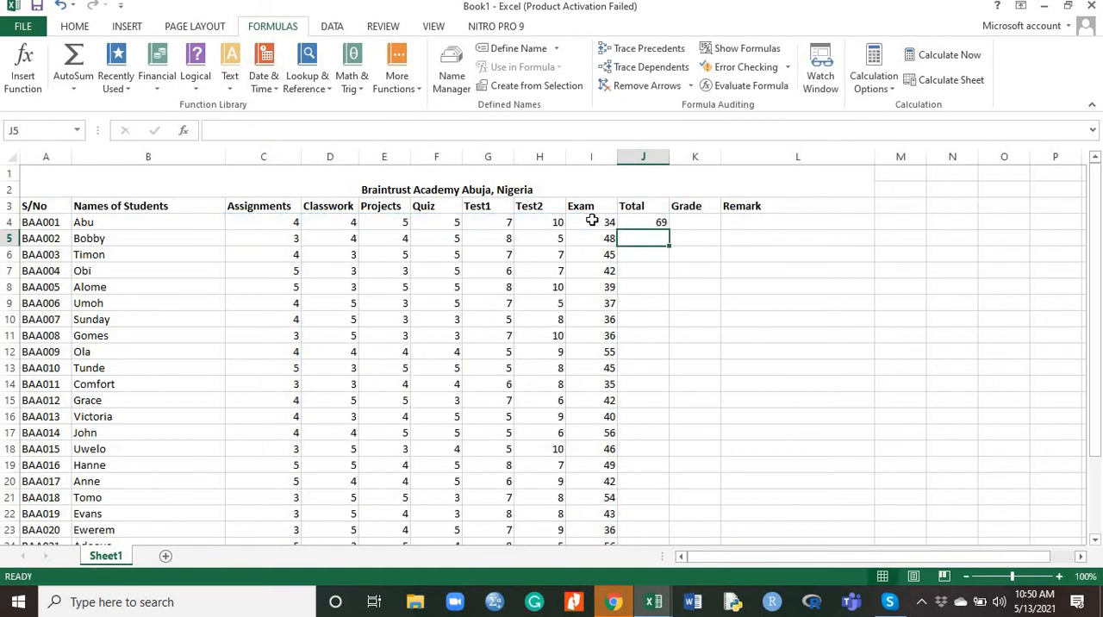
click(661, 221)
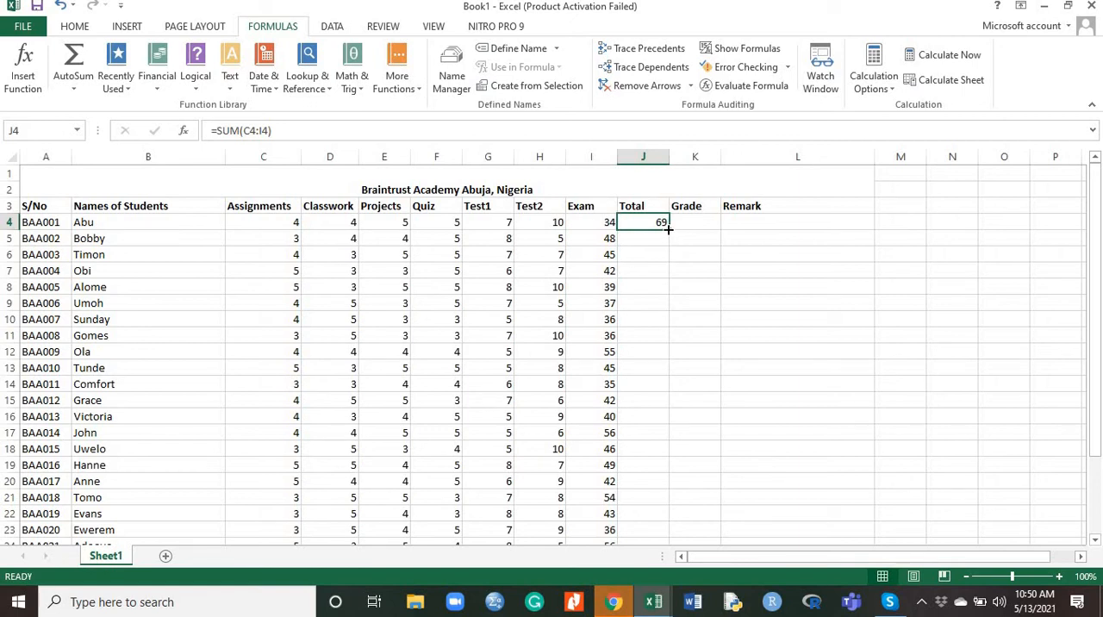
drag(668, 229, 658, 405)
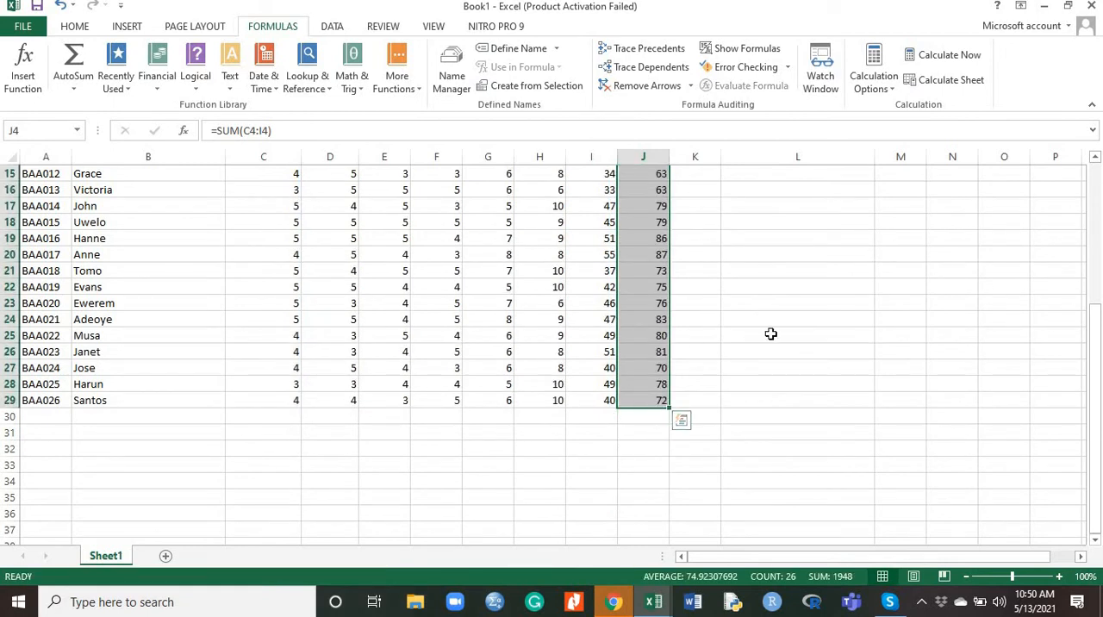
Clear all the generated scores and totals in the range C4:J29
drag(1096, 323, 1094, 176)
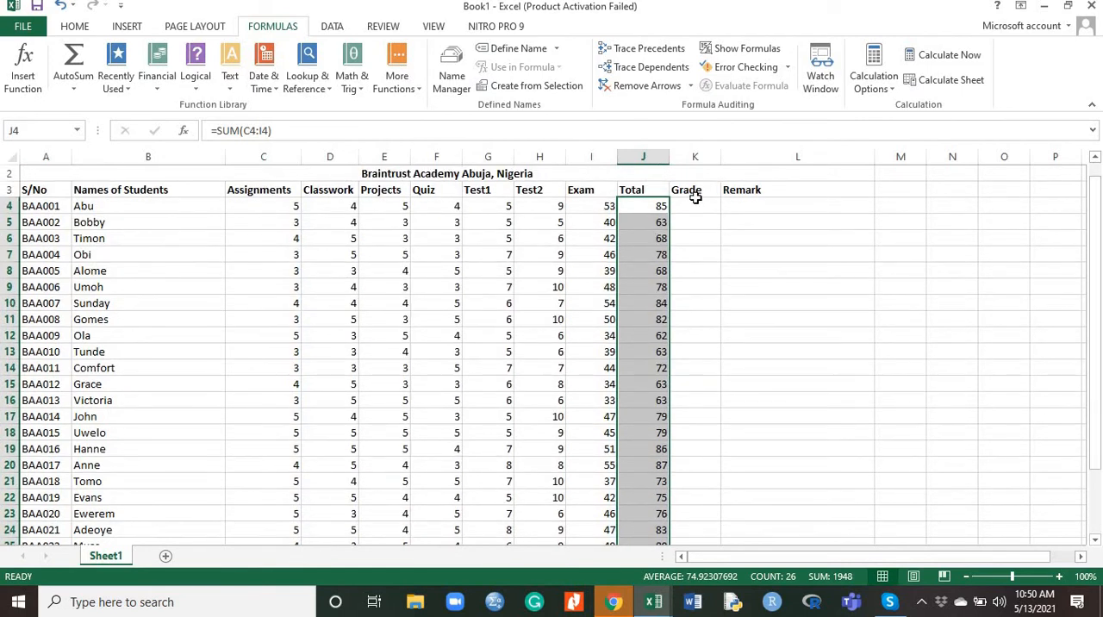
click(697, 206)
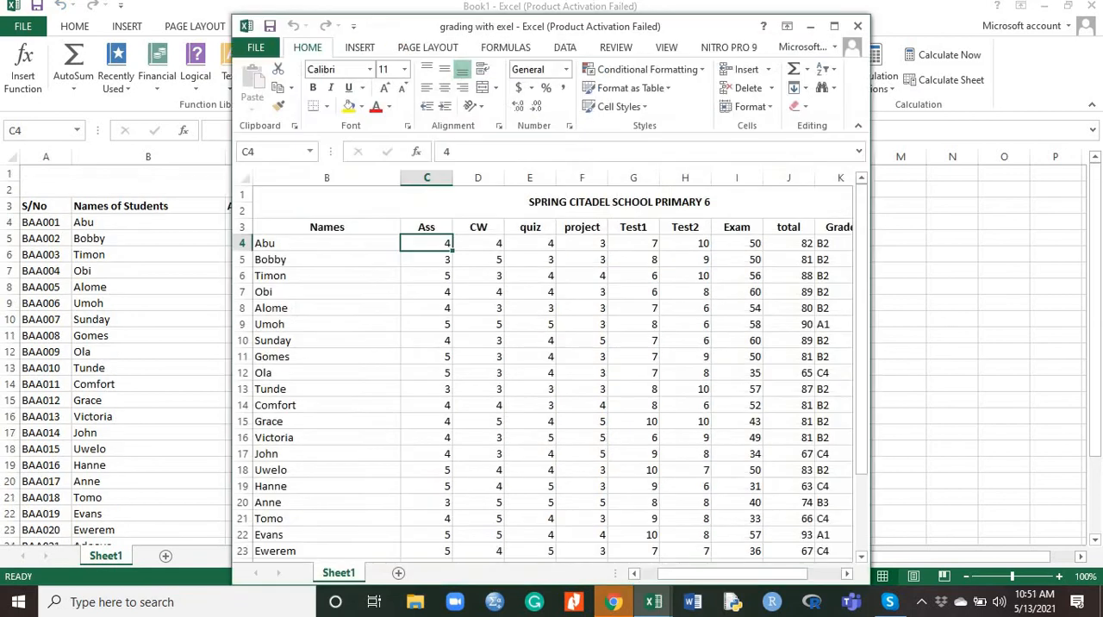
key(shift+Right)
key(shift+Down)
Copy the scores in C4:I29 of the "grading with exel" workbook and paste them into Book1 starting at cell C4
drag(678, 381, 728, 515)
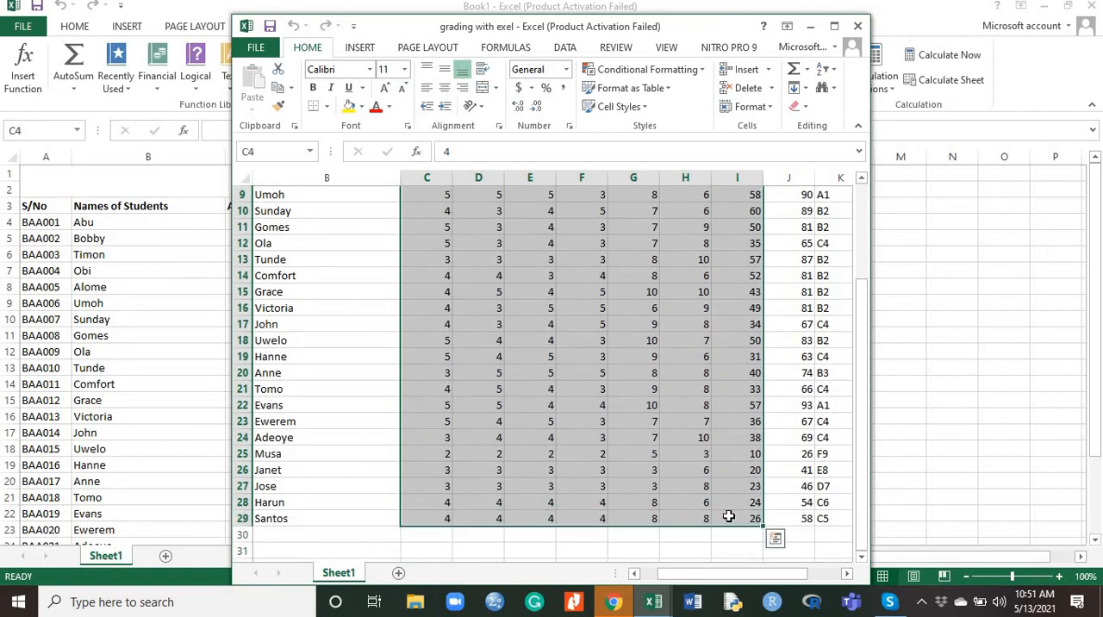
key(ctrl+c)
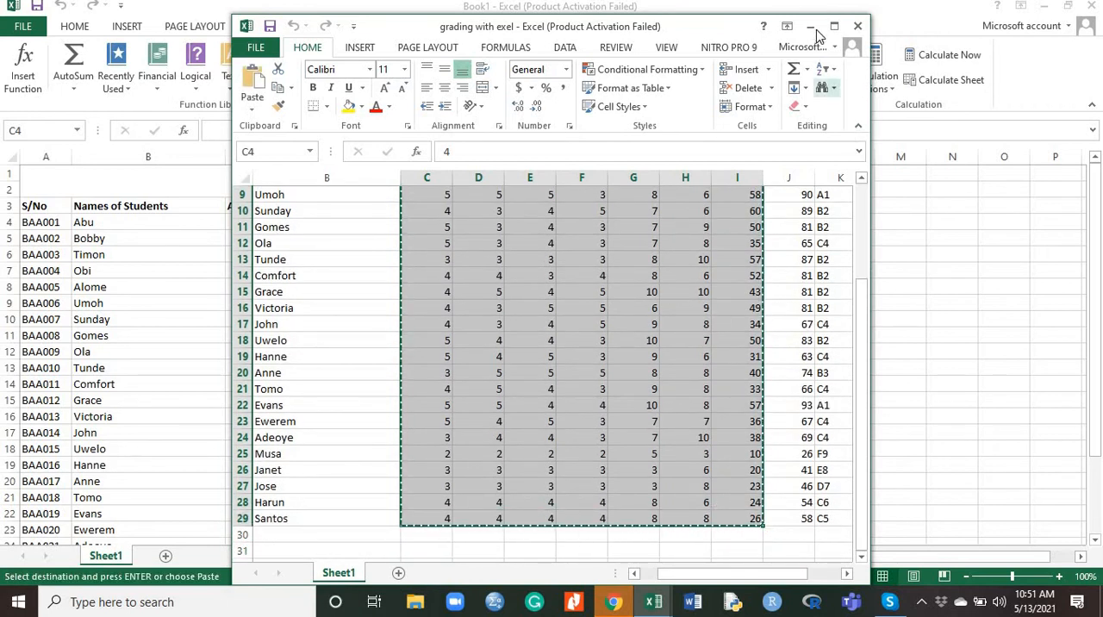
click(810, 26)
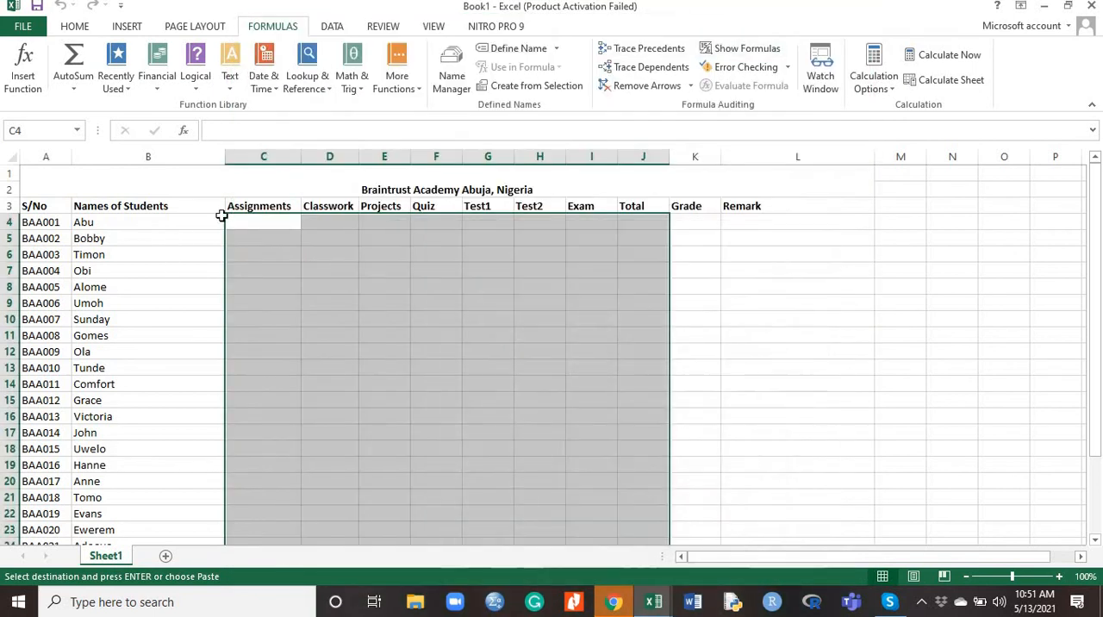
click(249, 221)
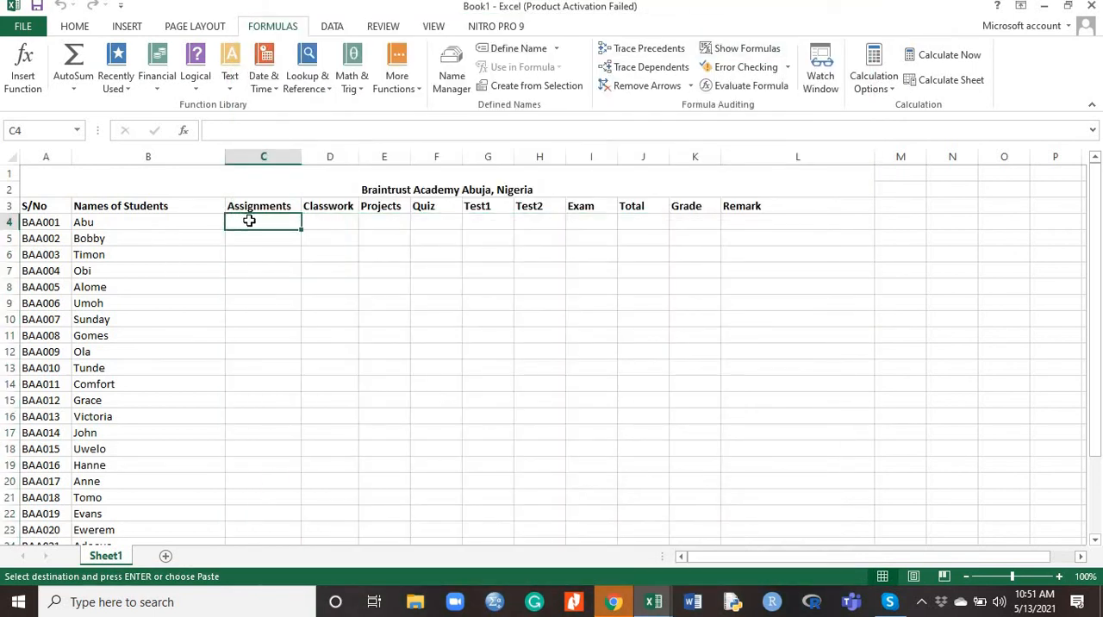
key(ctrl+v)
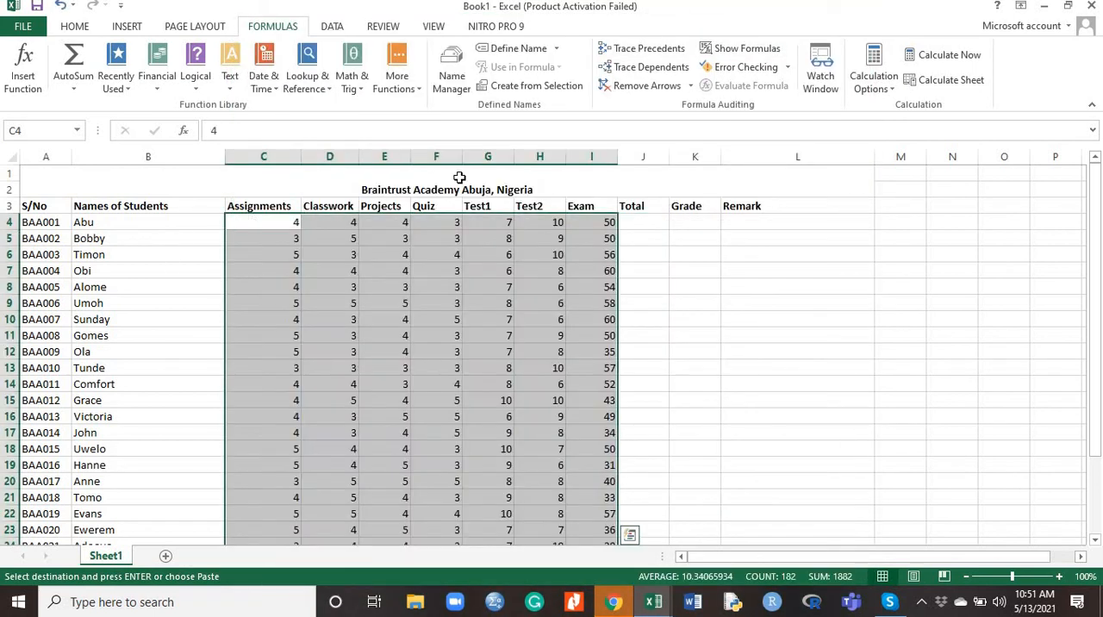
Copy the totals in J4:J29 of the "grading with exel" workbook and paste them into Book1's Total column starting at J4
click(653, 224)
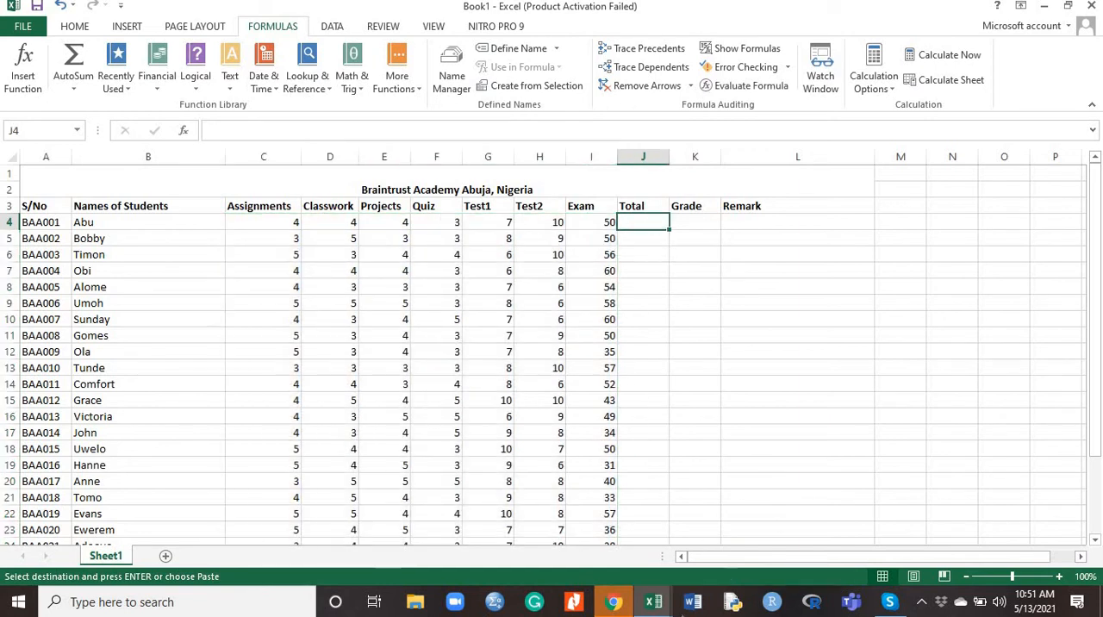
mouse_move(670, 606)
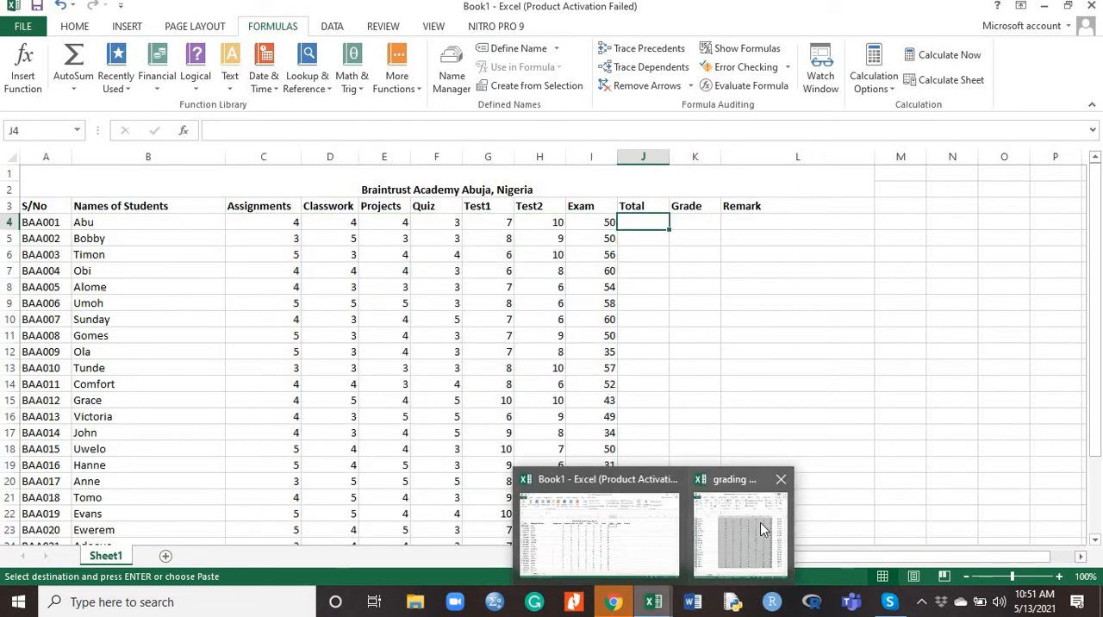
click(760, 522)
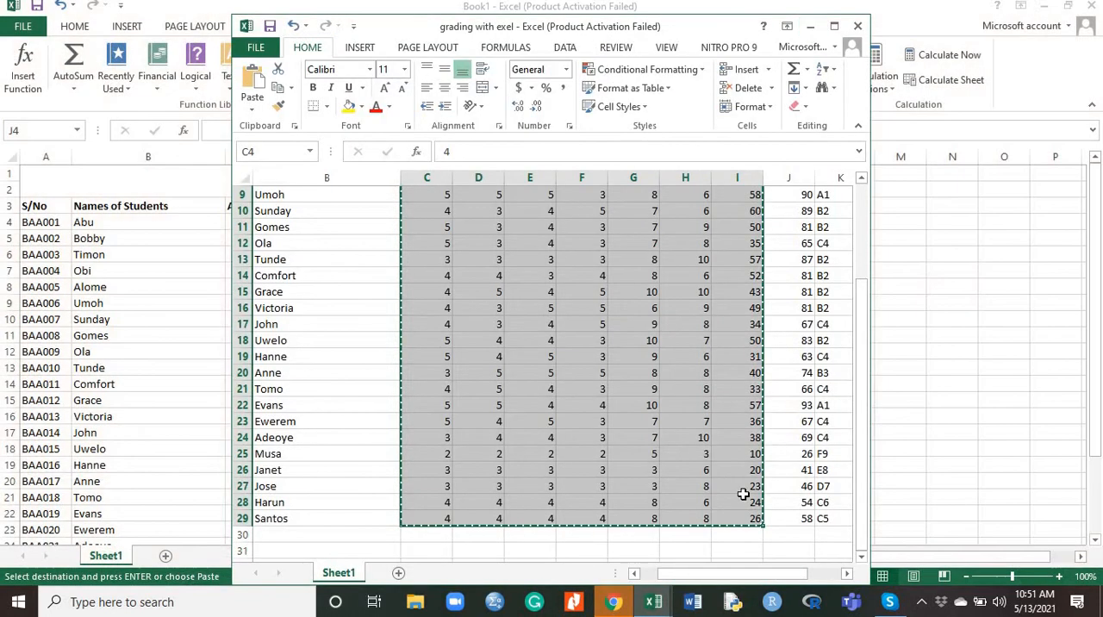
click(801, 519)
drag(792, 313, 789, 243)
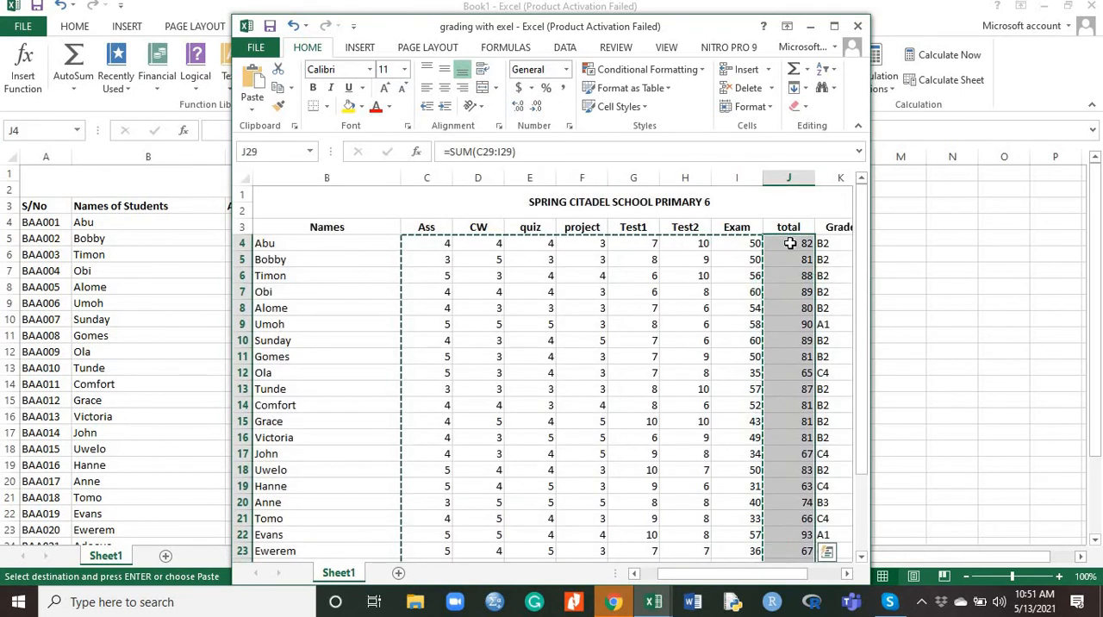
key(Return)
key(ctrl+c)
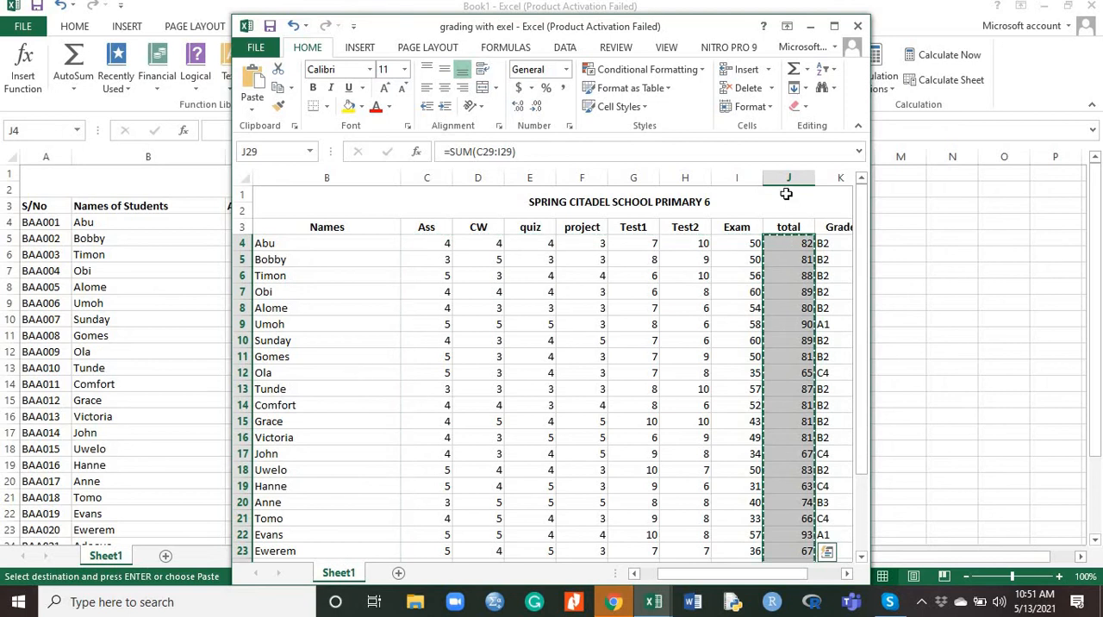
click(814, 31)
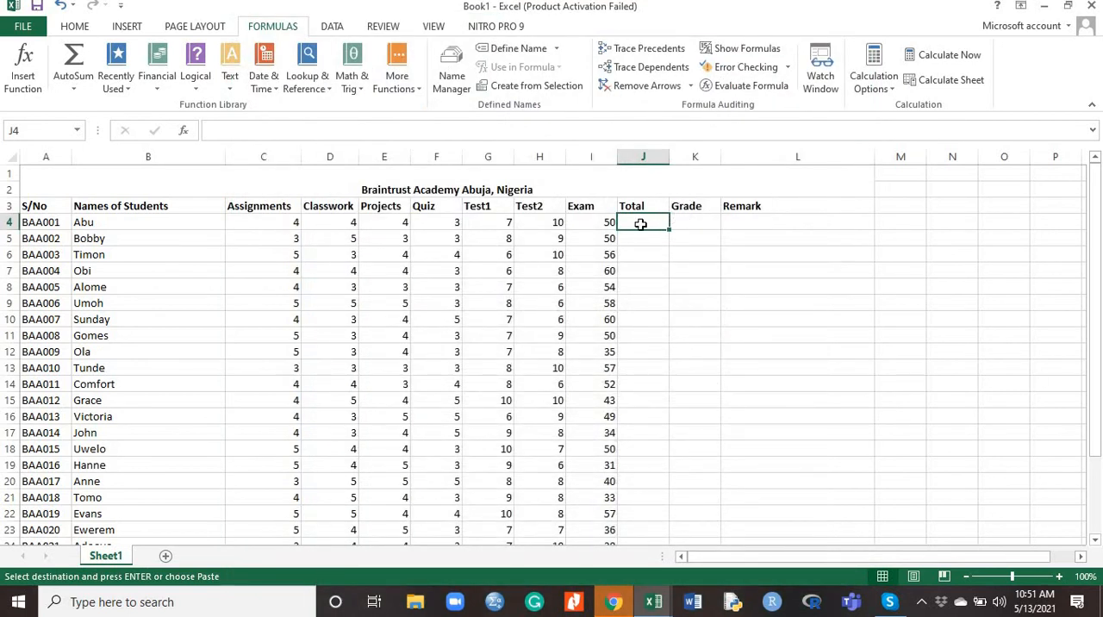
key(ctrl+v)
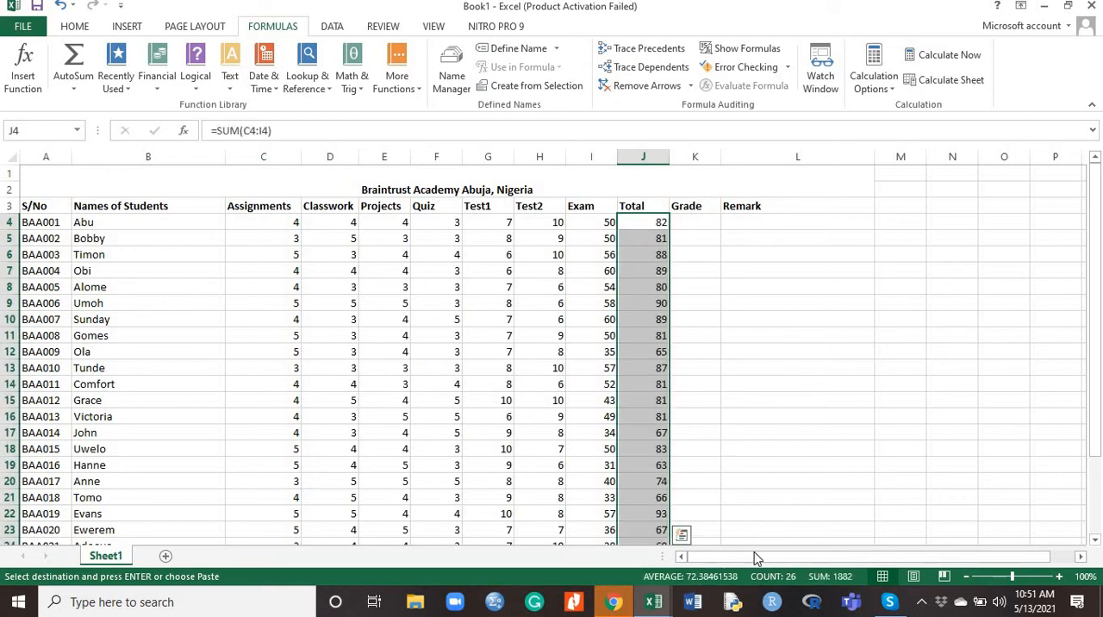
Begin an IF formula in cell K4 for the first student's Grade
drag(756, 564, 780, 564)
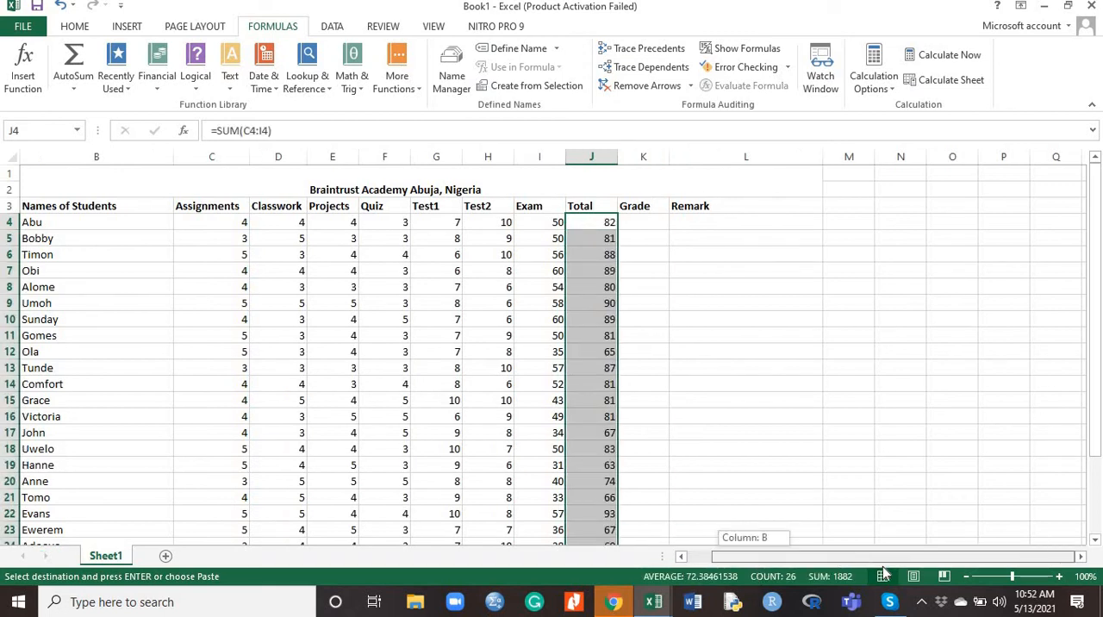
click(644, 222)
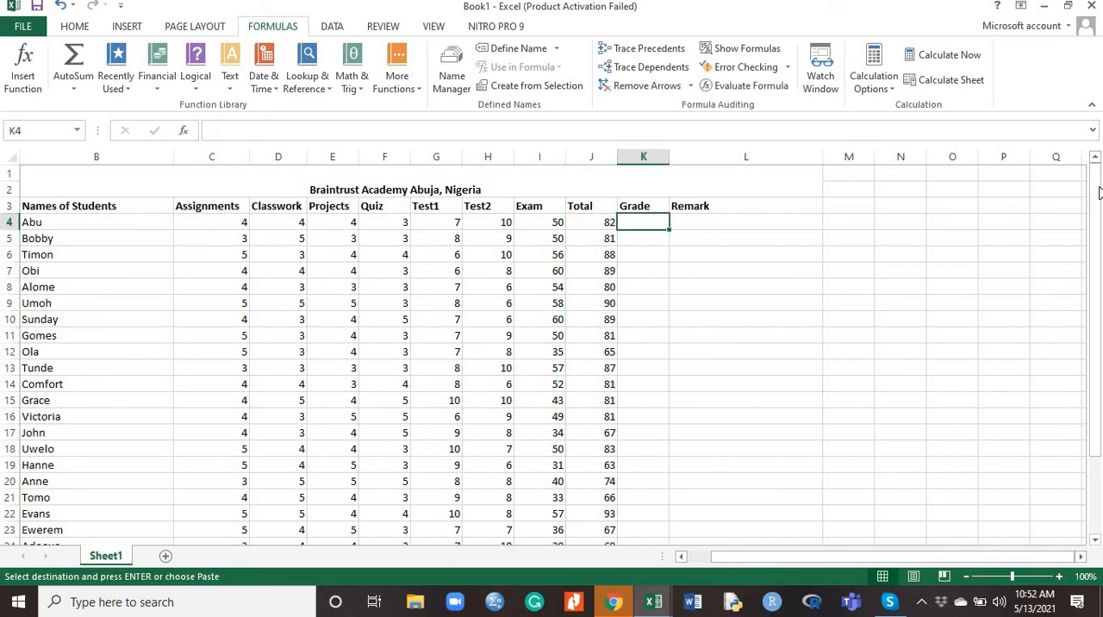
drag(1095, 214, 1096, 172)
click(258, 128)
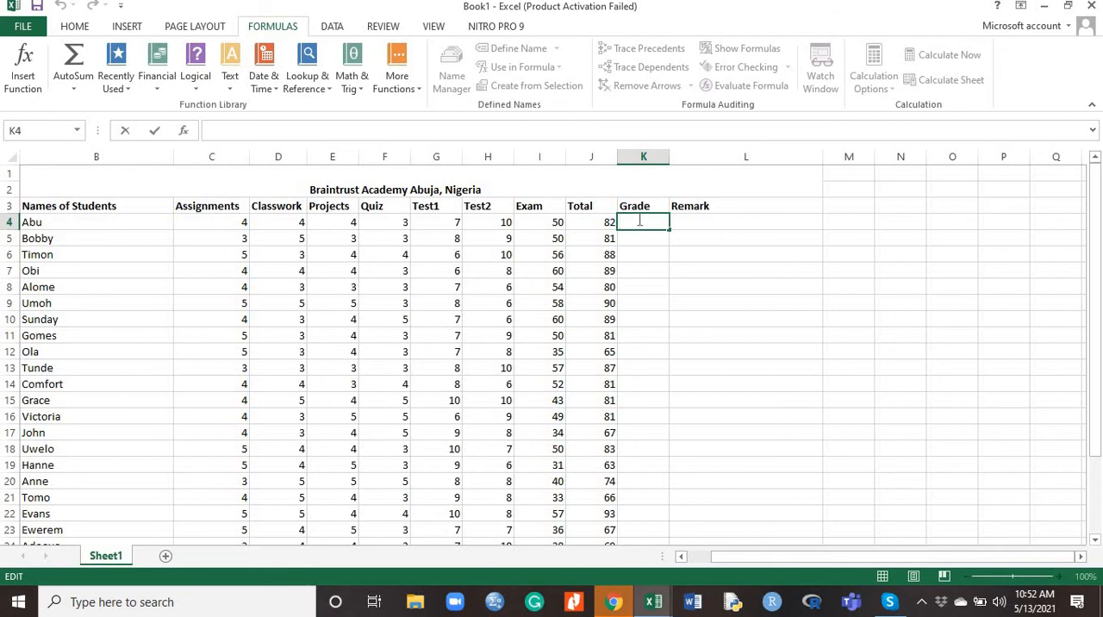
text(=i)
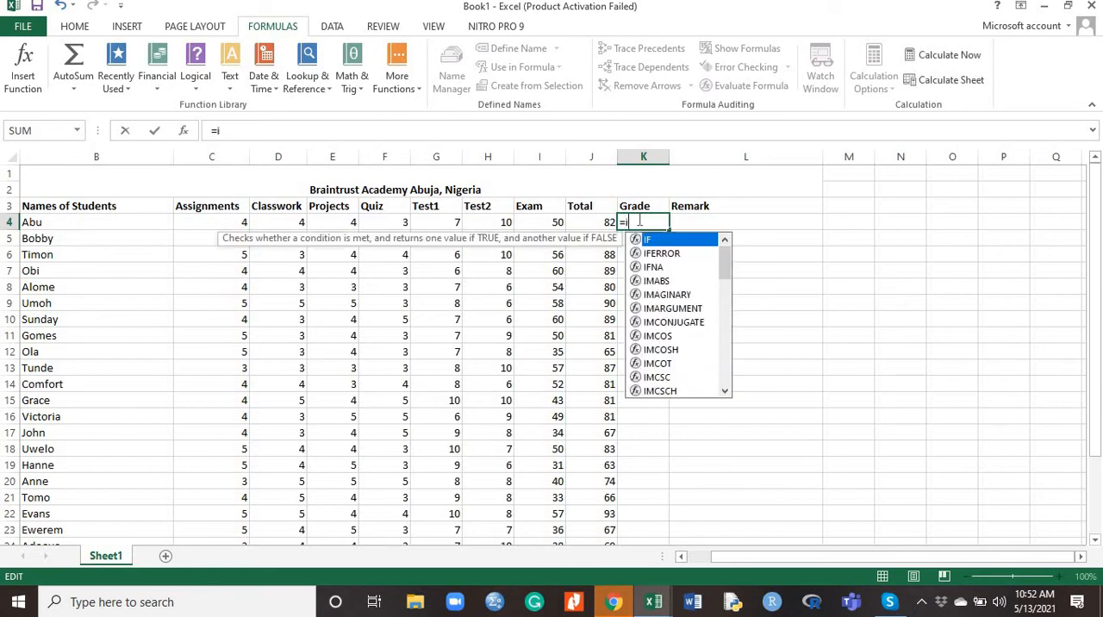
text(f)
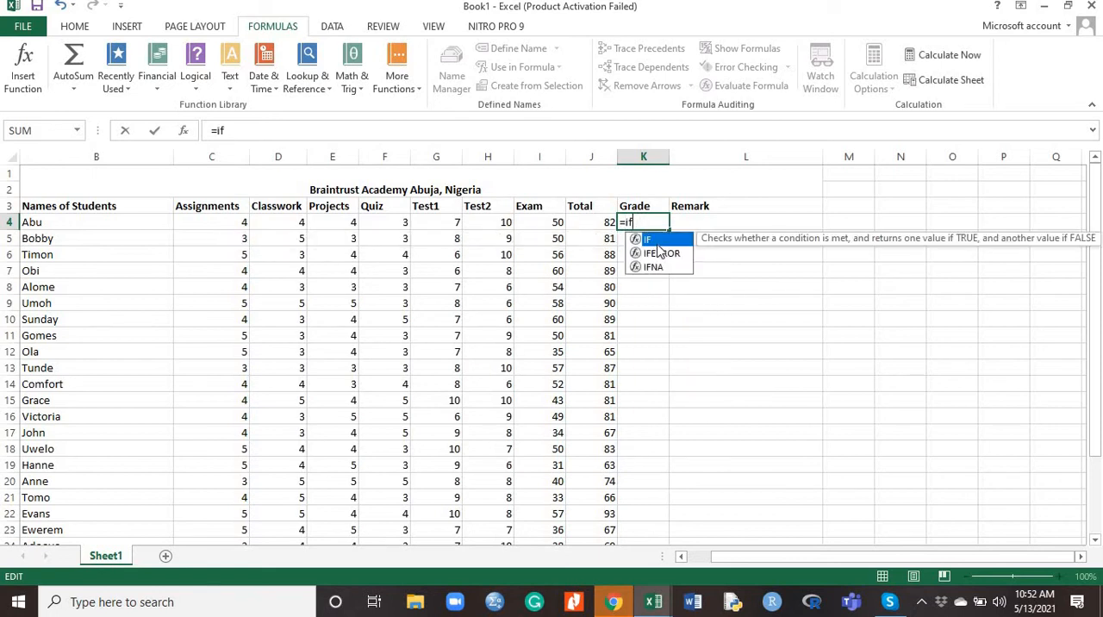
double_click(660, 244)
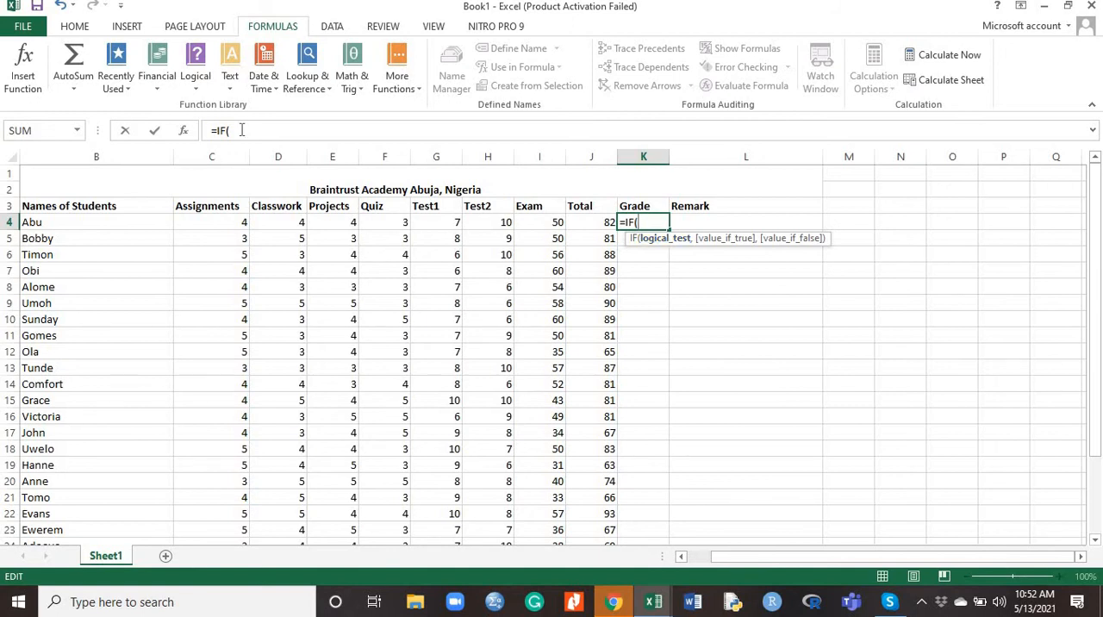
Give the Grade formula in K4 the test J4>=90 with the result "A1"
click(606, 224)
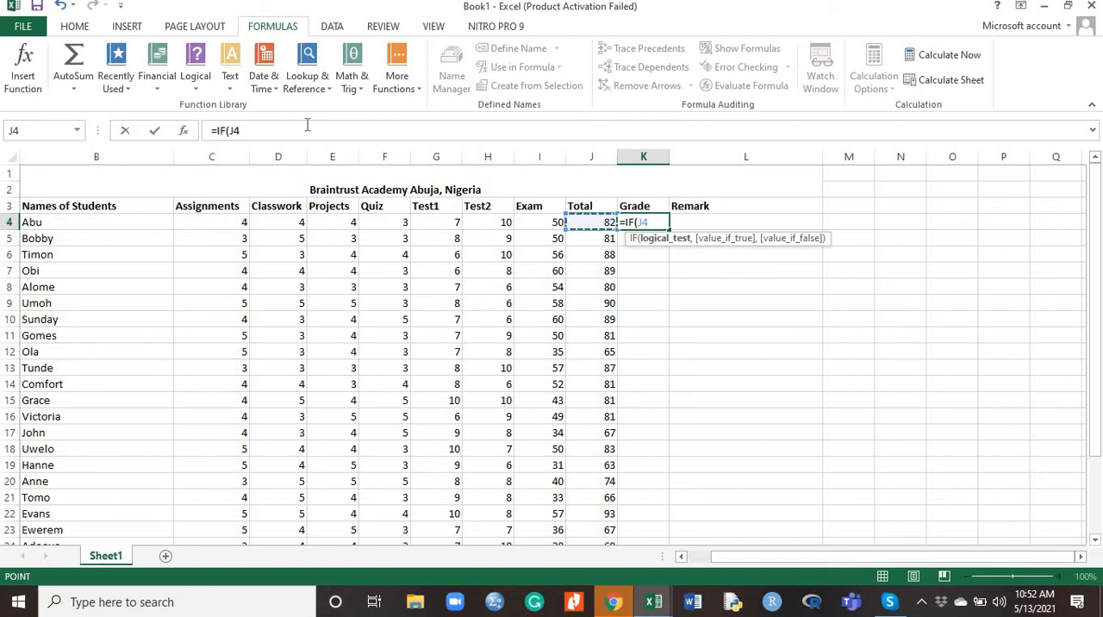
text(>=90)
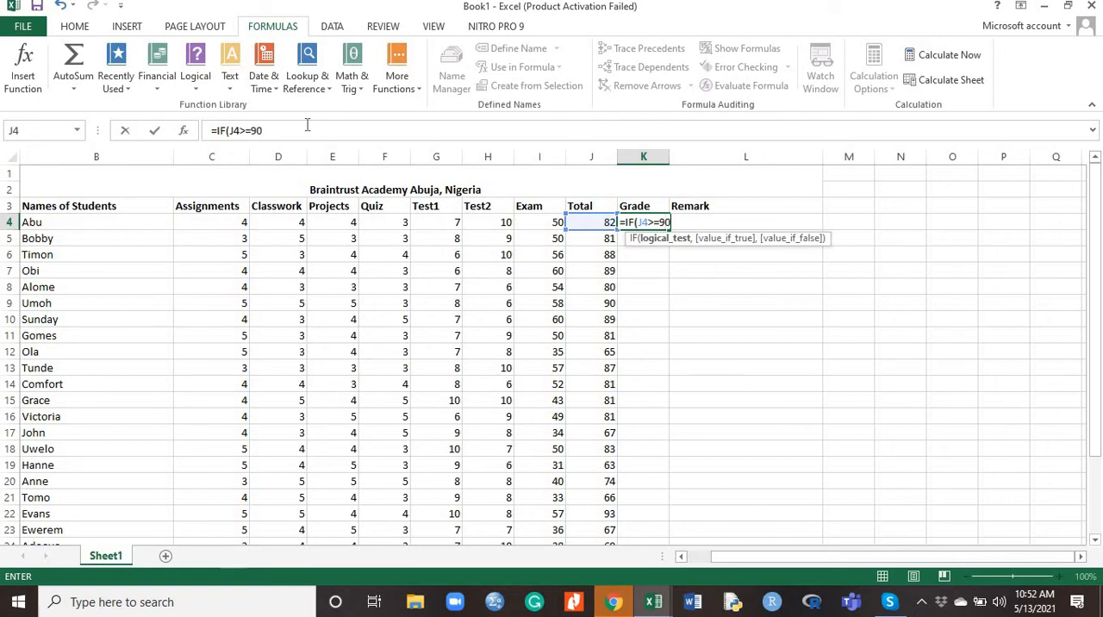
text(,)
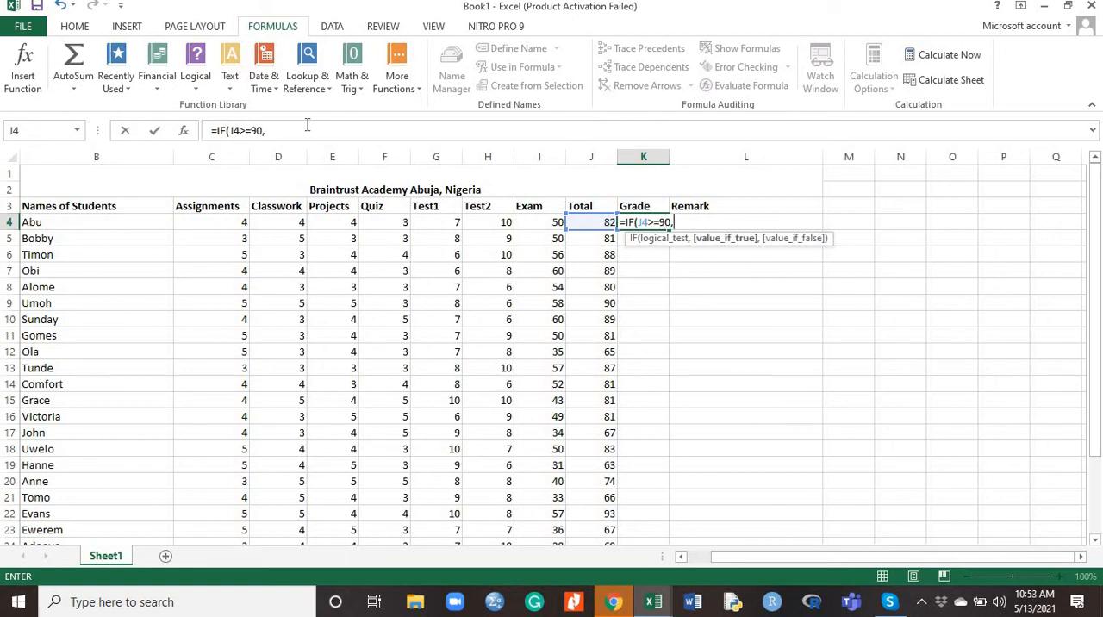
text("A1",)
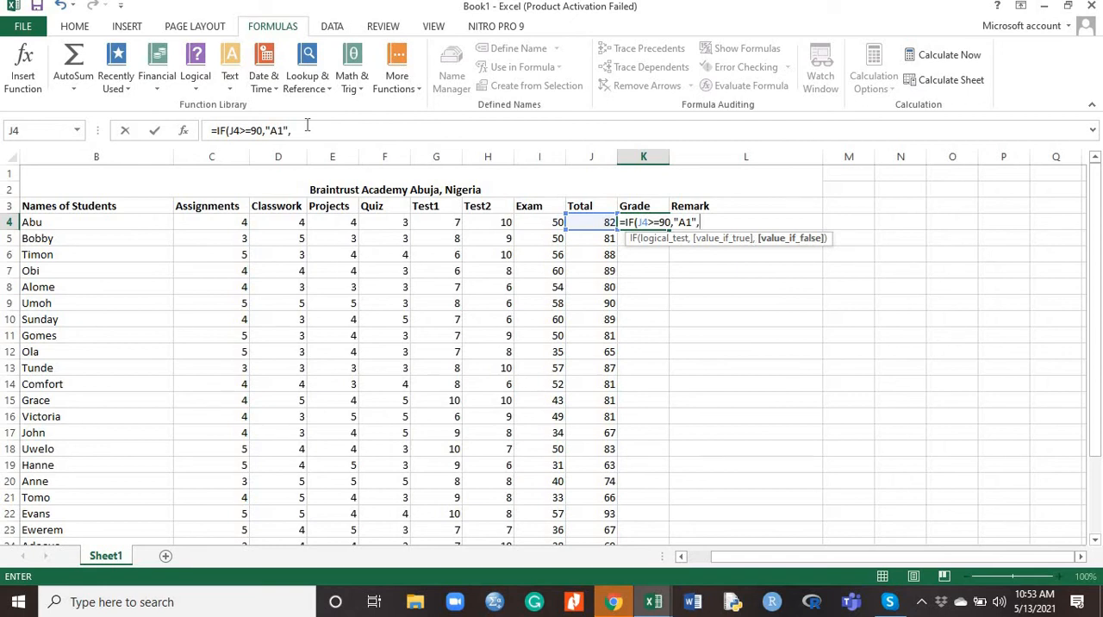
text(IF)
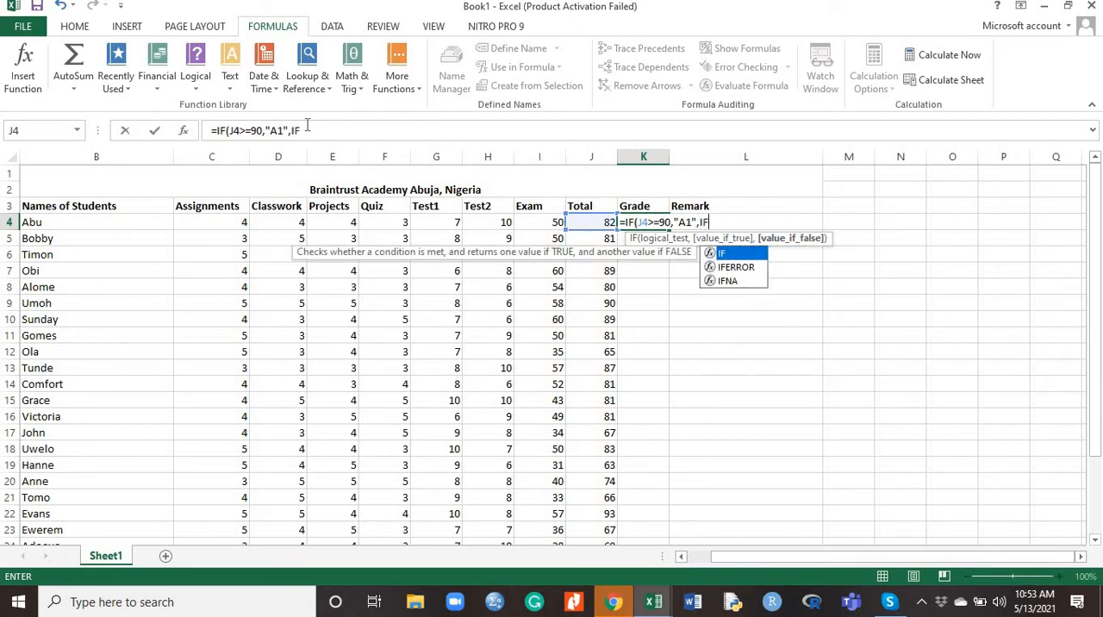
Nest a second IF in the K4 formula with the test J4>=80 and the result "B2"
double_click(755, 251)
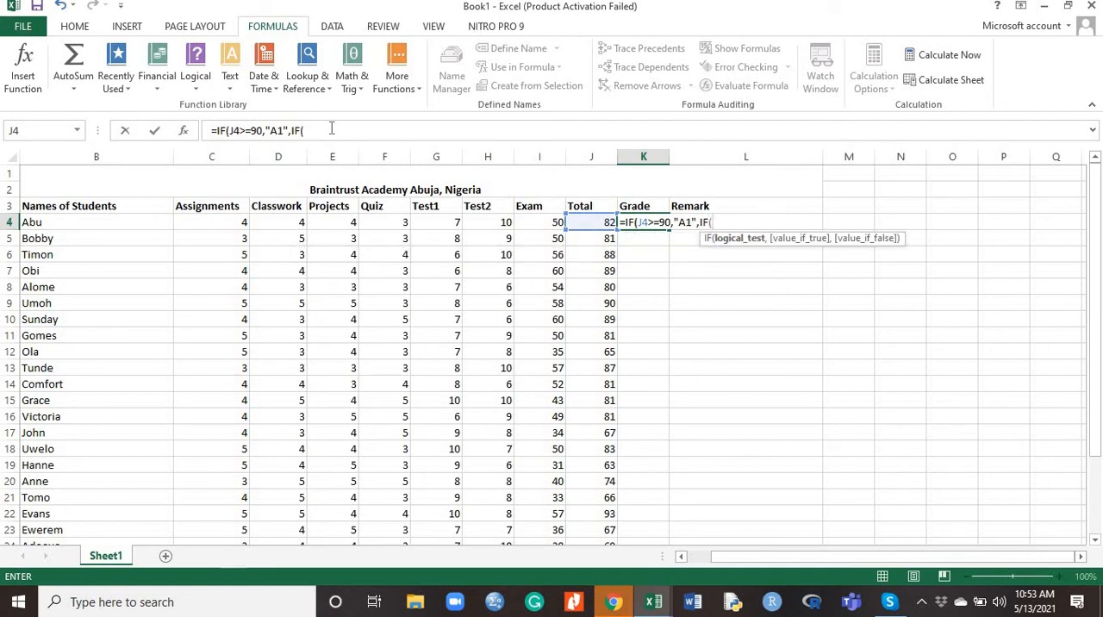
click(595, 223)
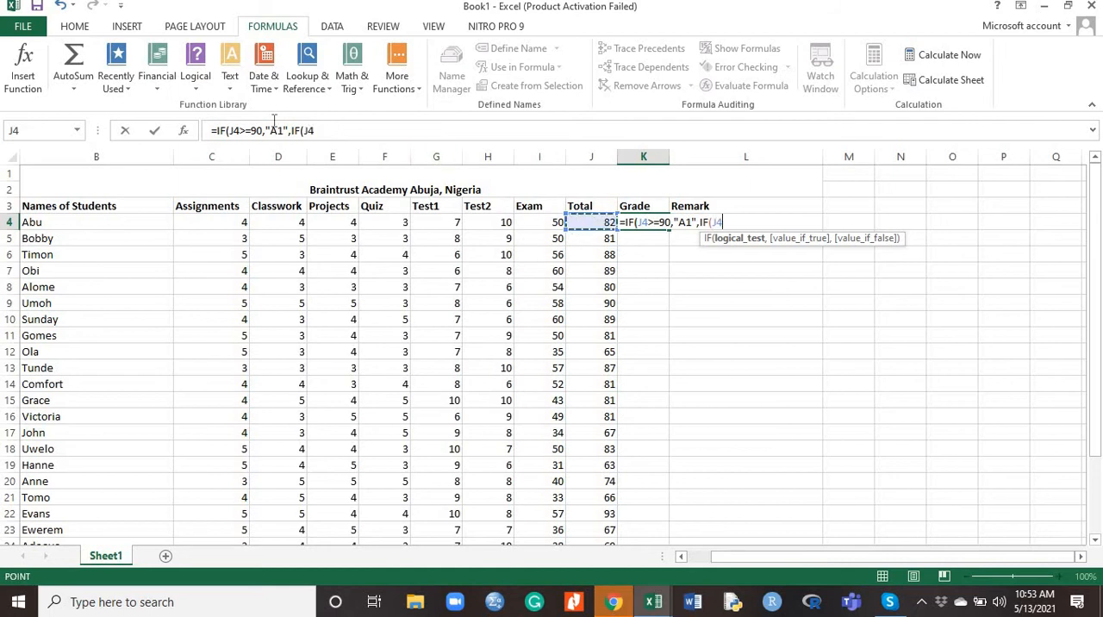
click(328, 130)
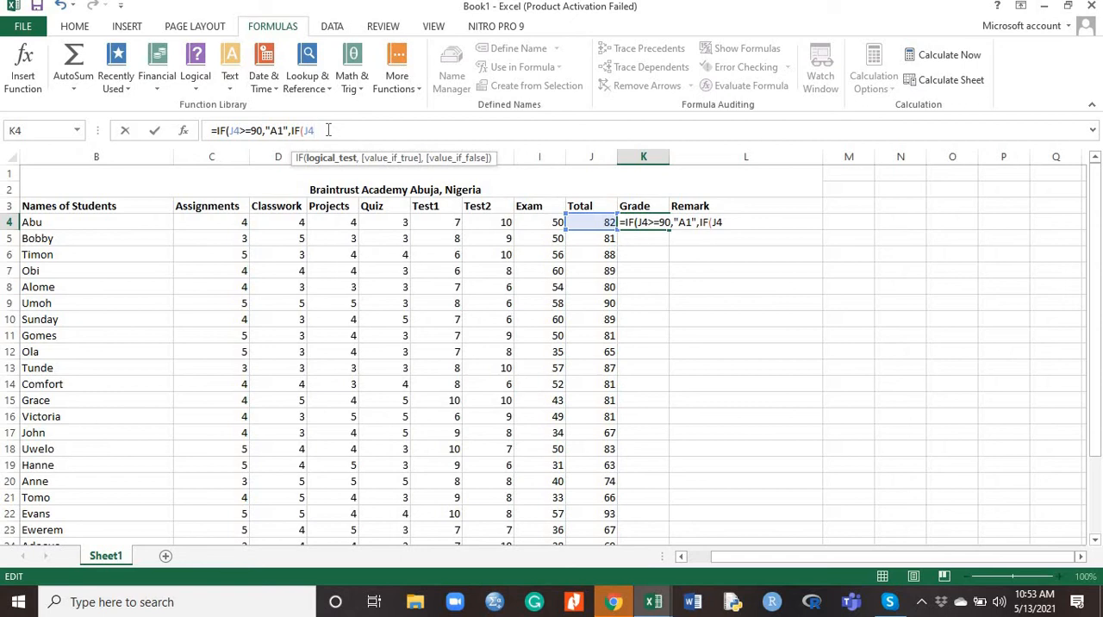
text(>=8=)
key(BackSpace)
text(0,)
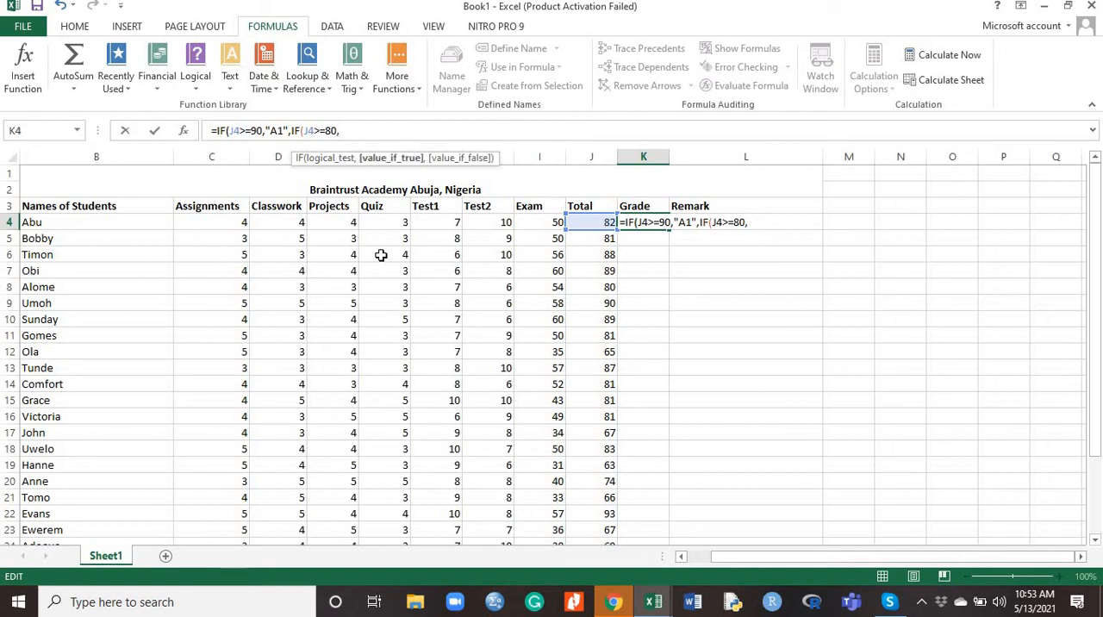
text("B2",)
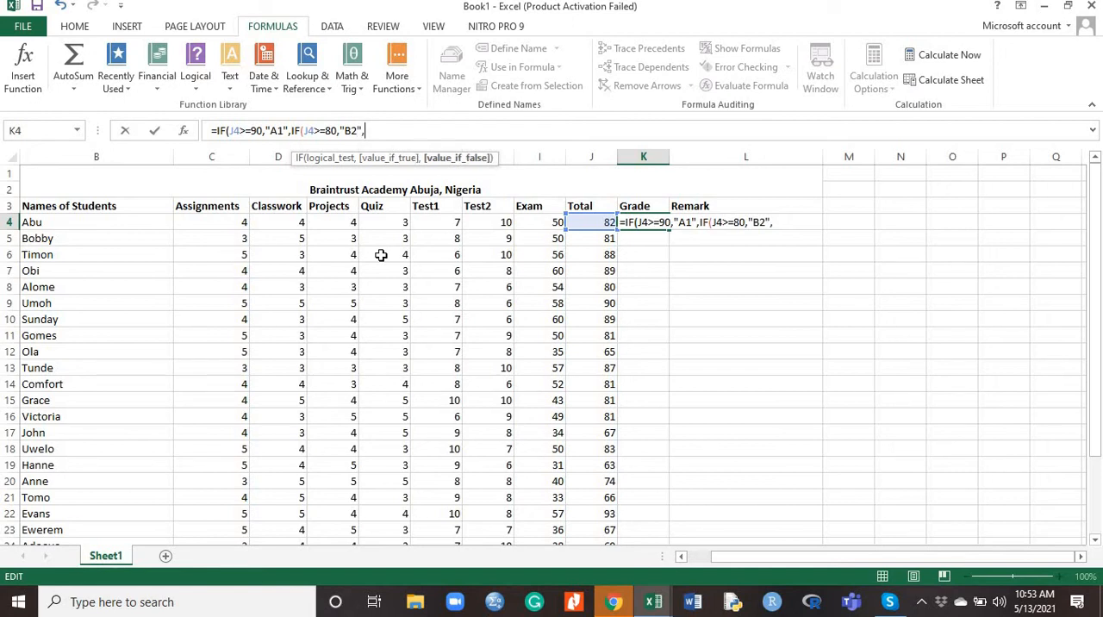
text(IF)
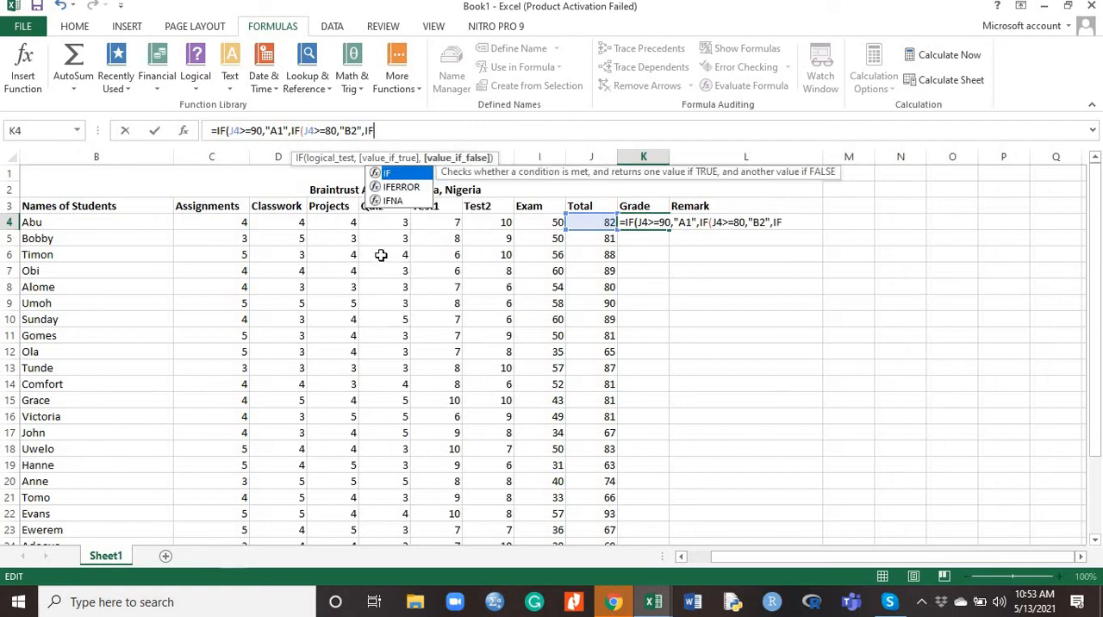
text(()
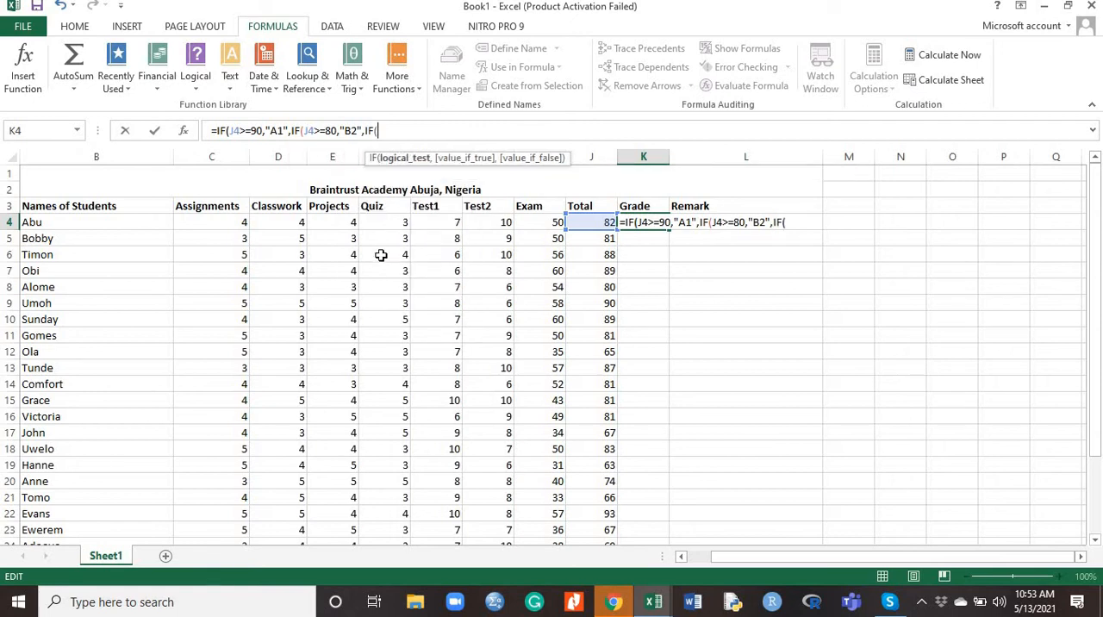
Nest a third IF in the K4 Grade formula with the test J4>=70 and the result "B3"
click(602, 222)
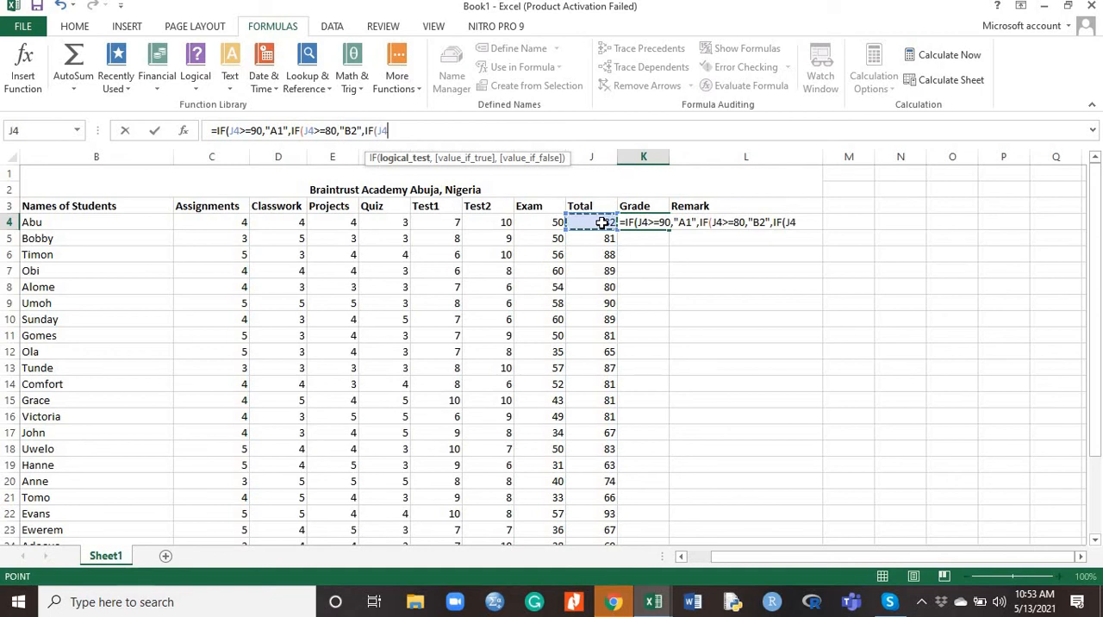
text(>=)
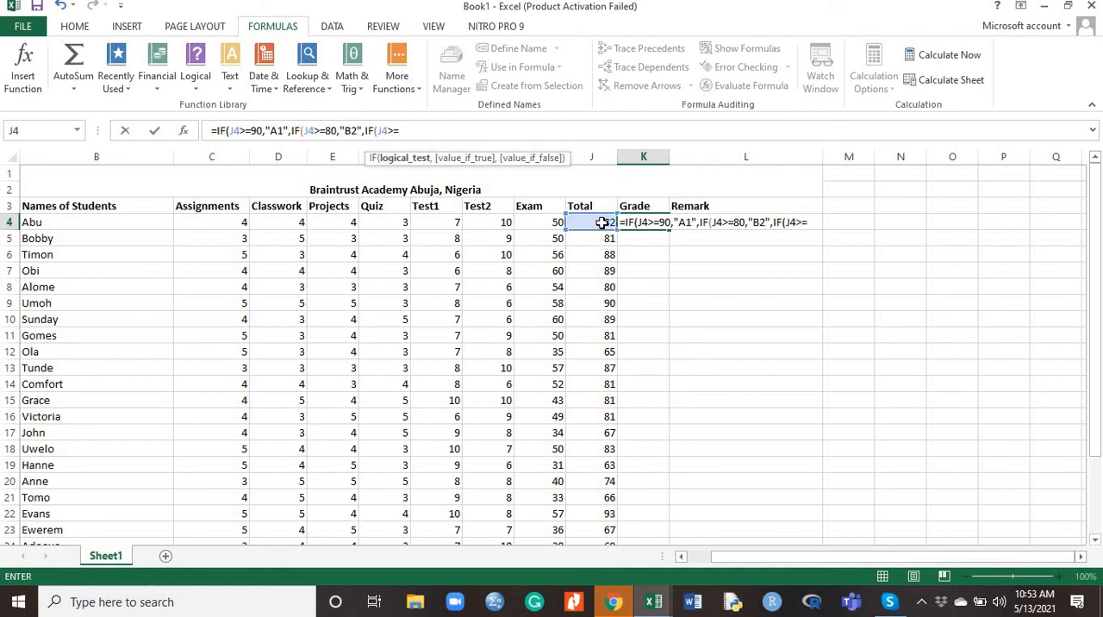
text(70,)
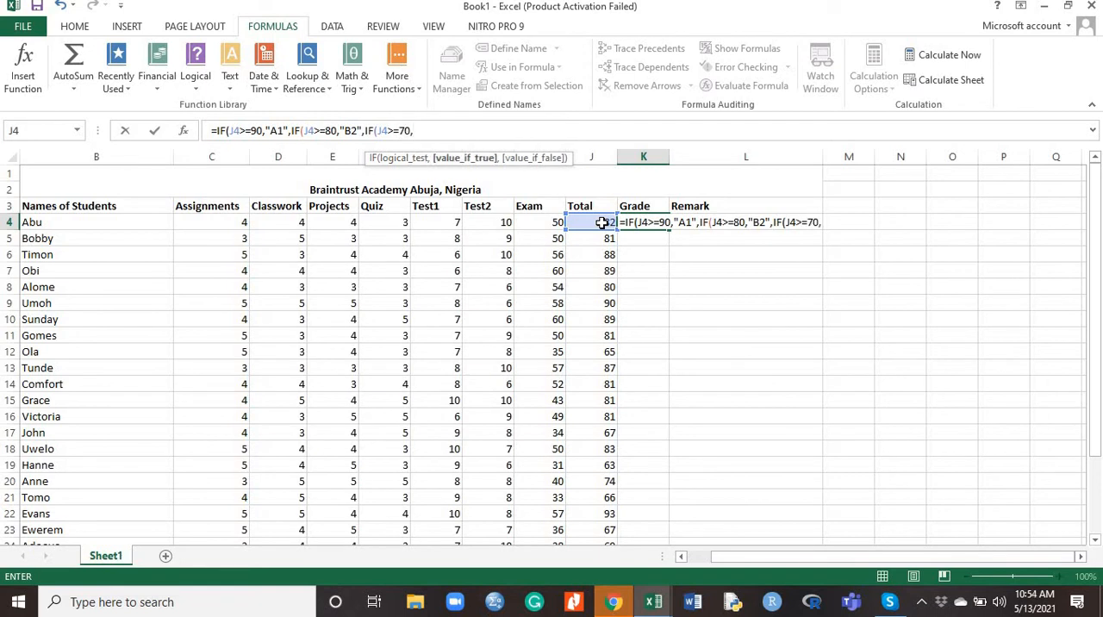
text("B3",)
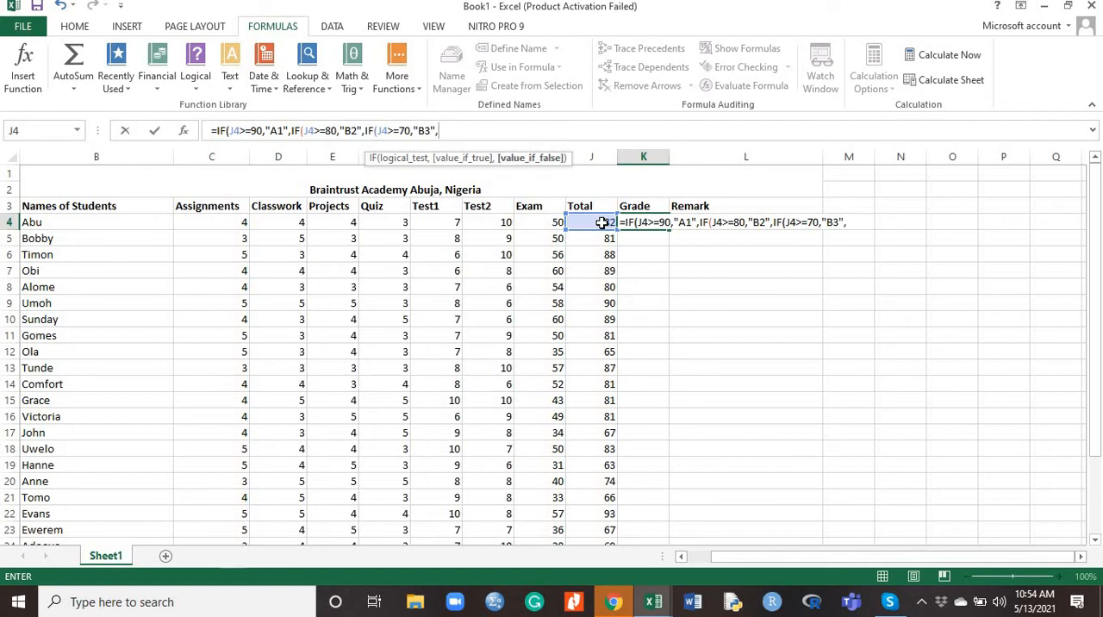
text(IF)
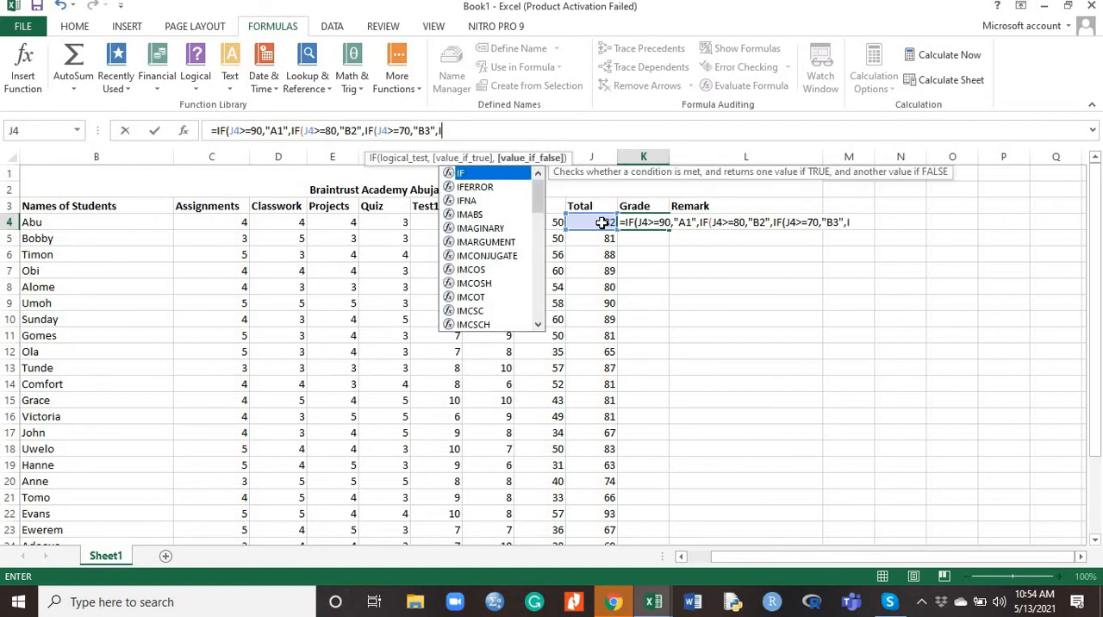
text(()
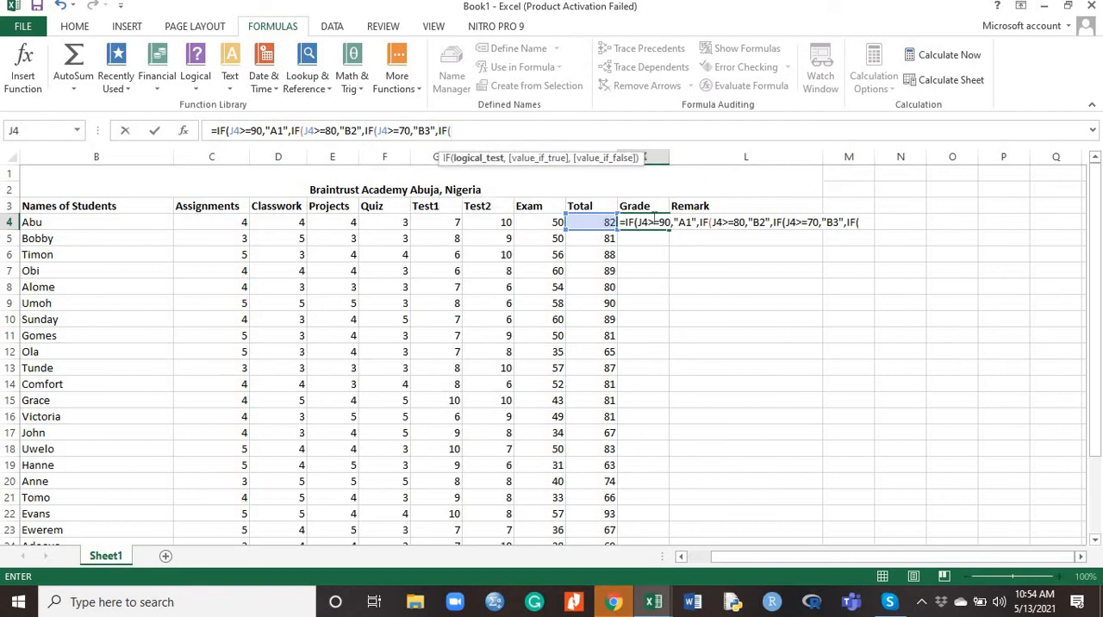
Nest a fourth IF in the K4 Grade formula with the test J4>=65 and the result "C4"
click(605, 220)
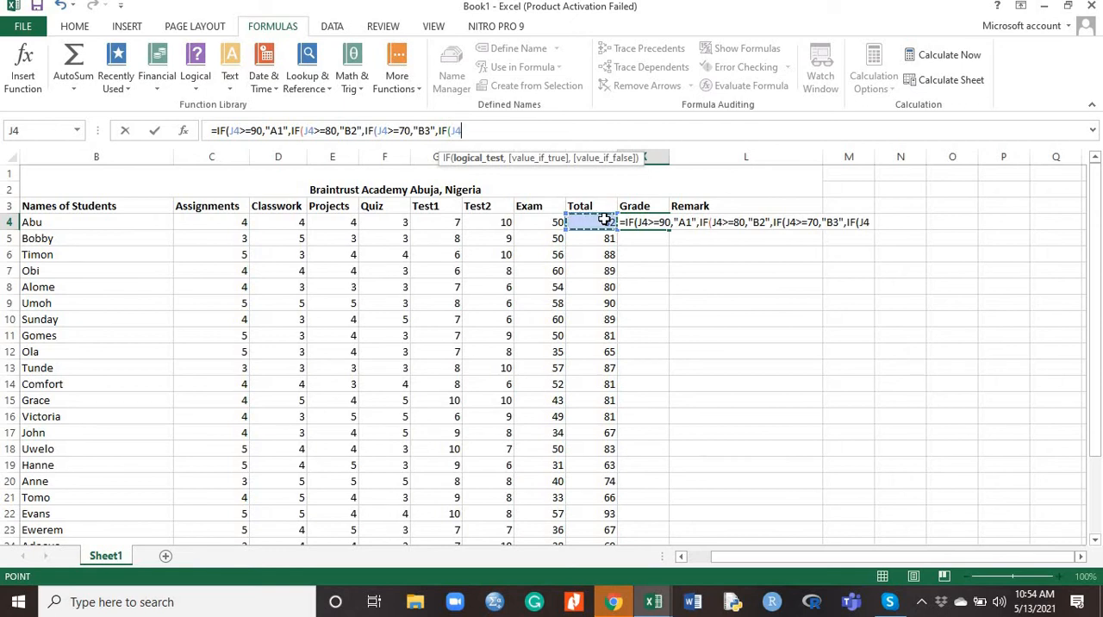
text(>=65)
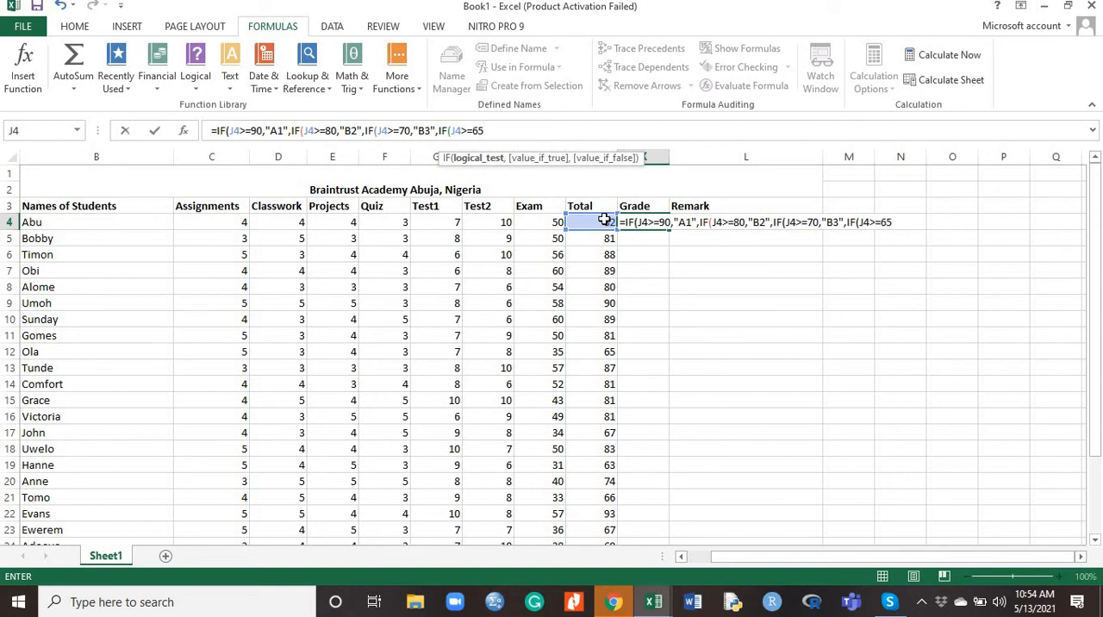
text(,)
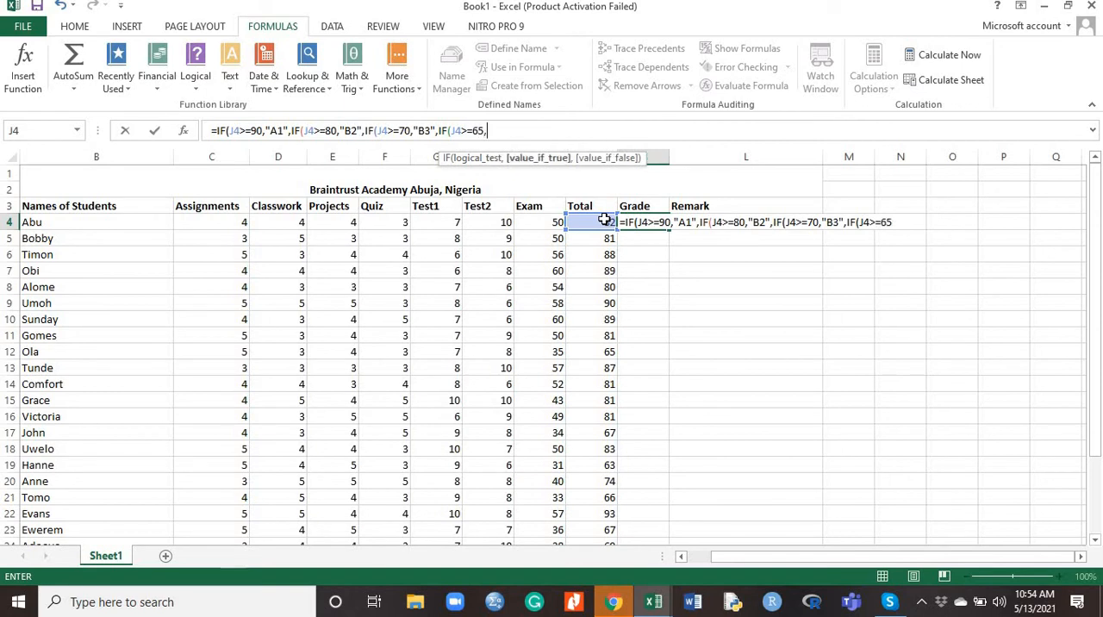
text("C4",)
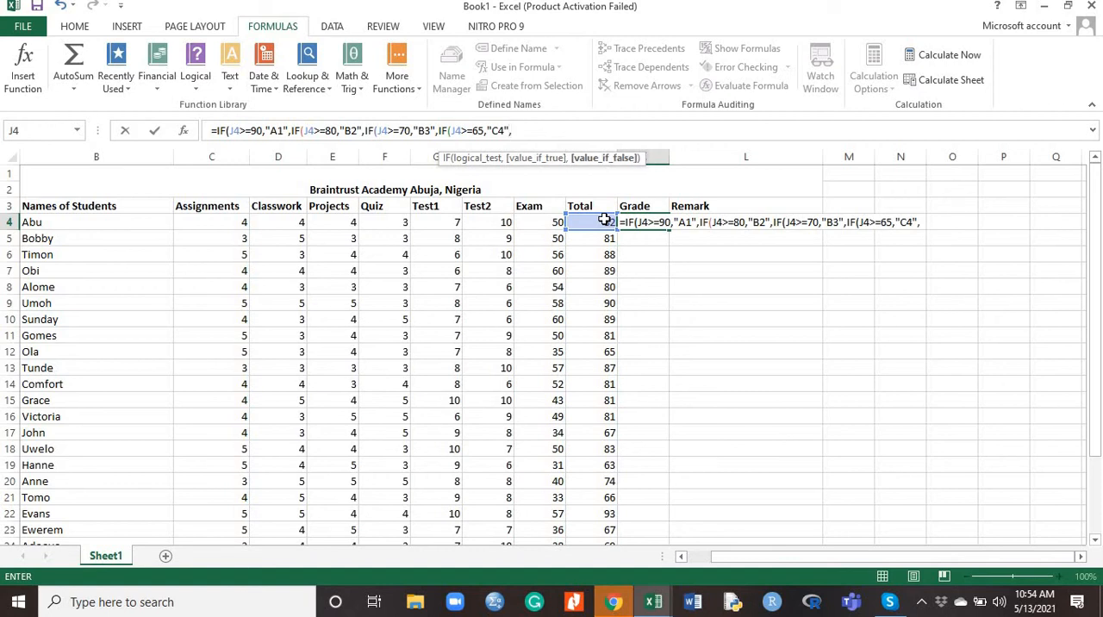
text(IF)
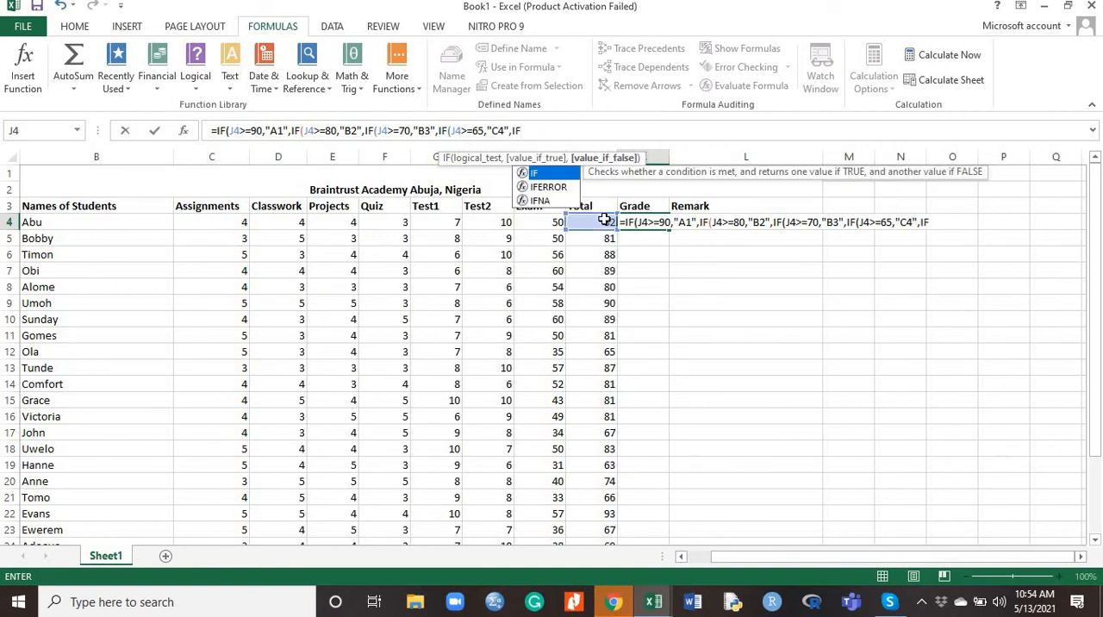
text(()
Nest a fifth IF in the K4 Grade formula with the test J4>=60 and the result "C5"
click(604, 220)
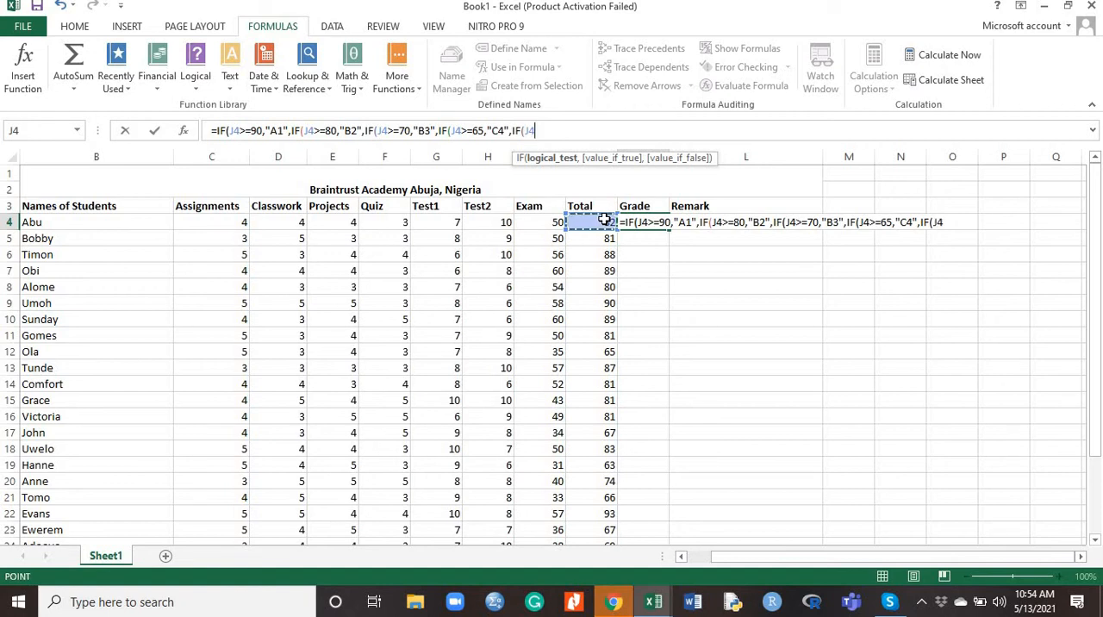
text(>)
text(=)
text(6)
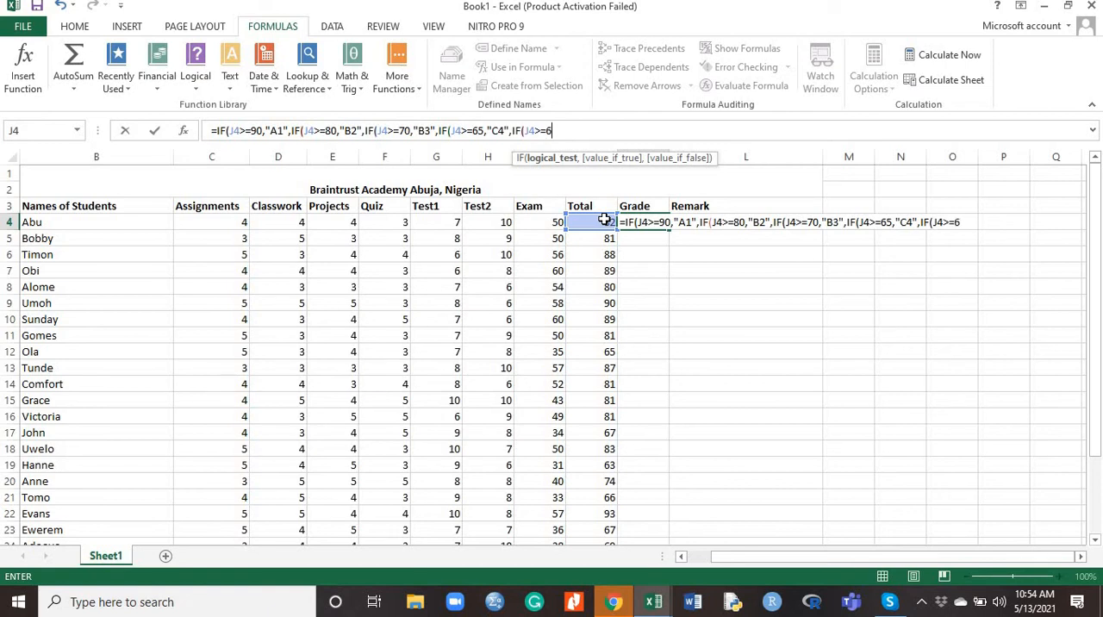
text(0,)
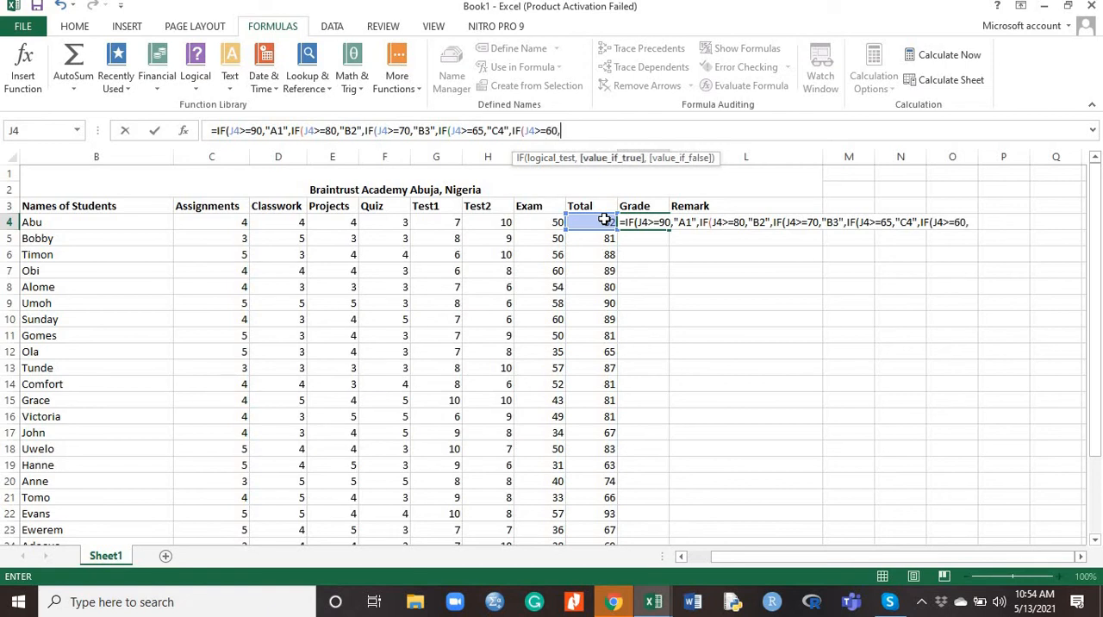
text("C5",)
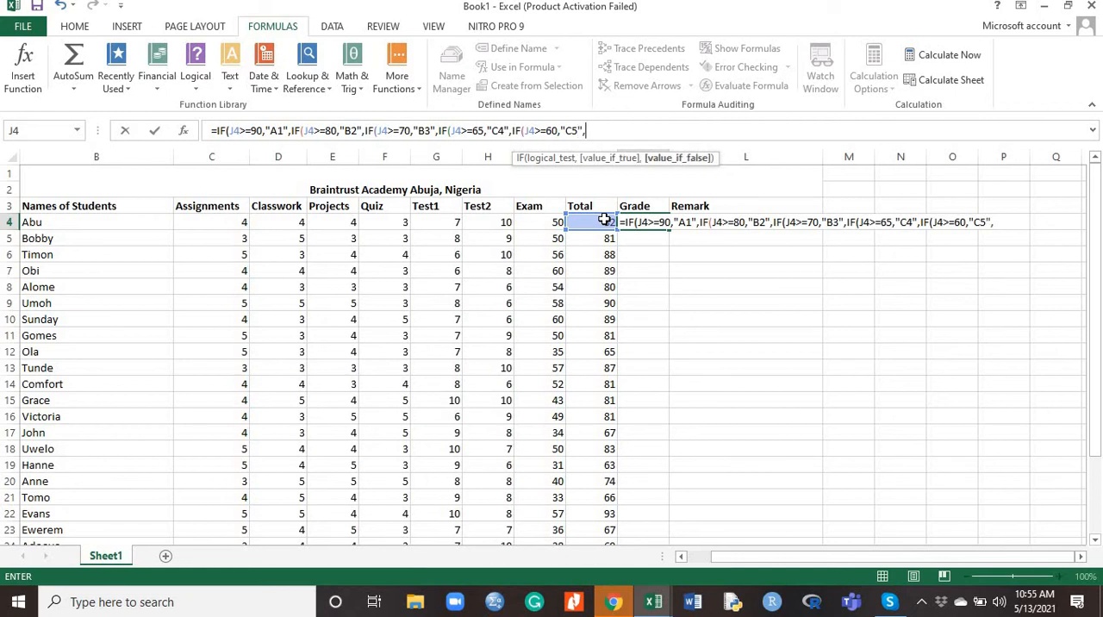
text(IF()
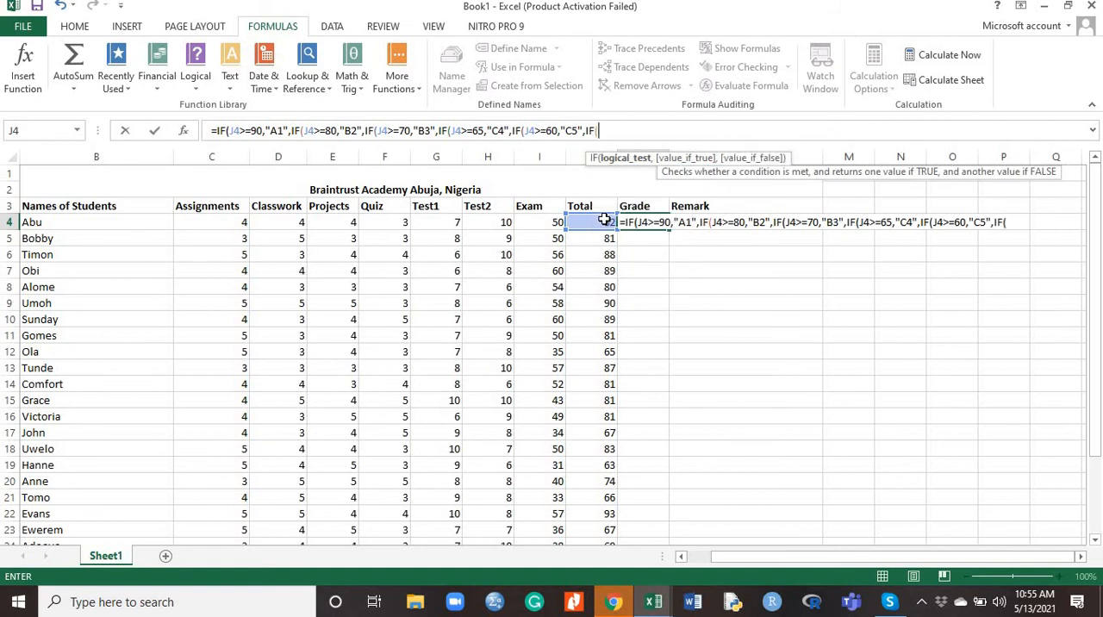
Nest a sixth IF in the K4 Grade formula with the test J4>=50 and the result "C6"
click(605, 222)
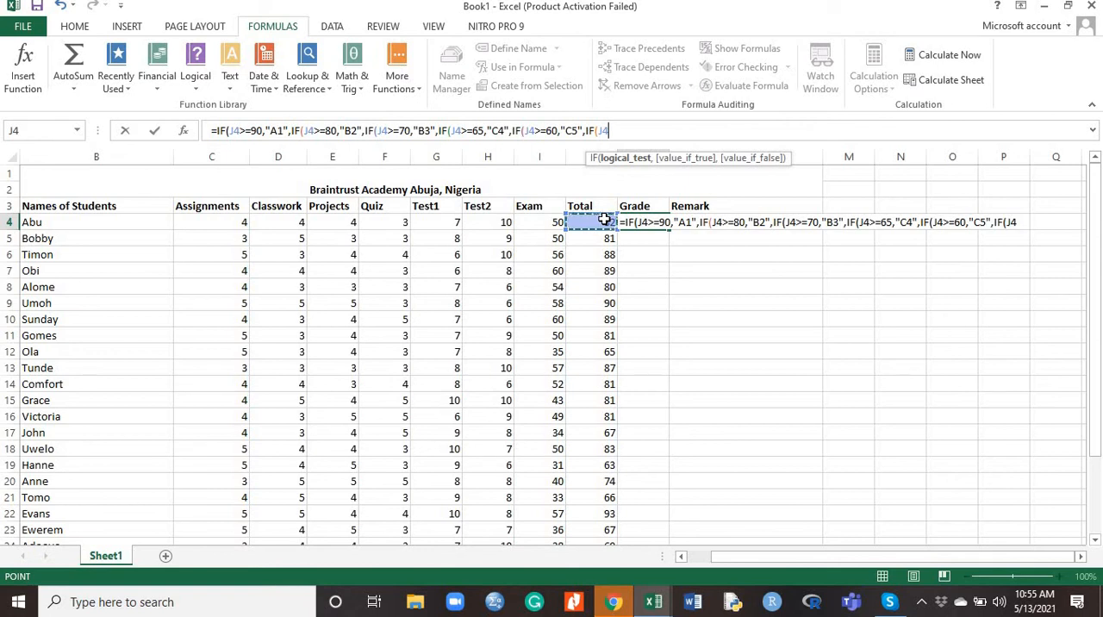
text(>=50)
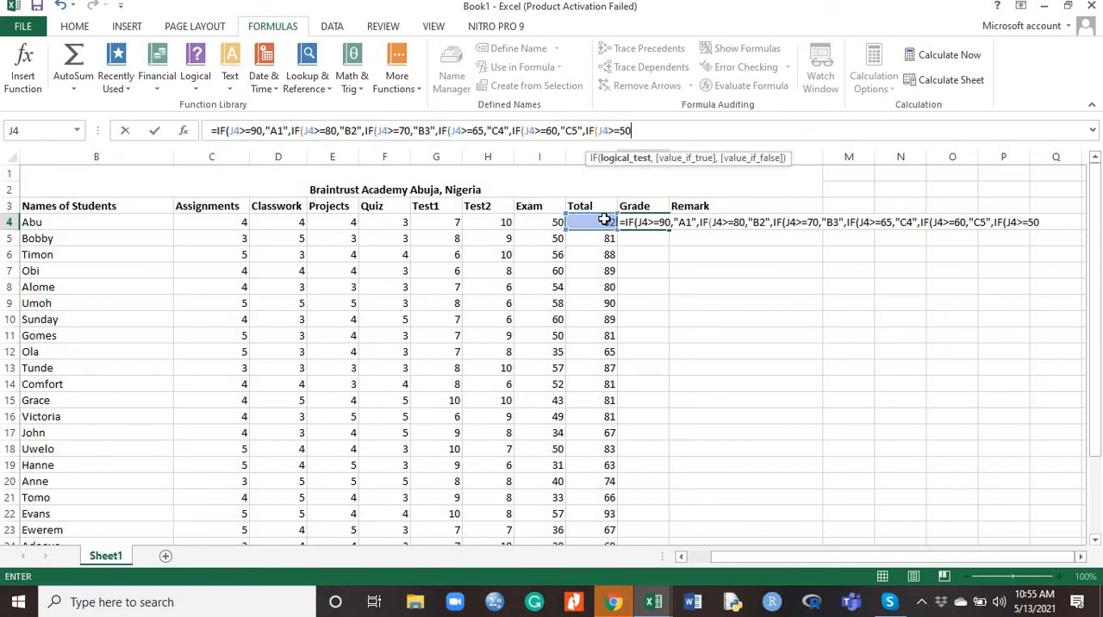
text(,")
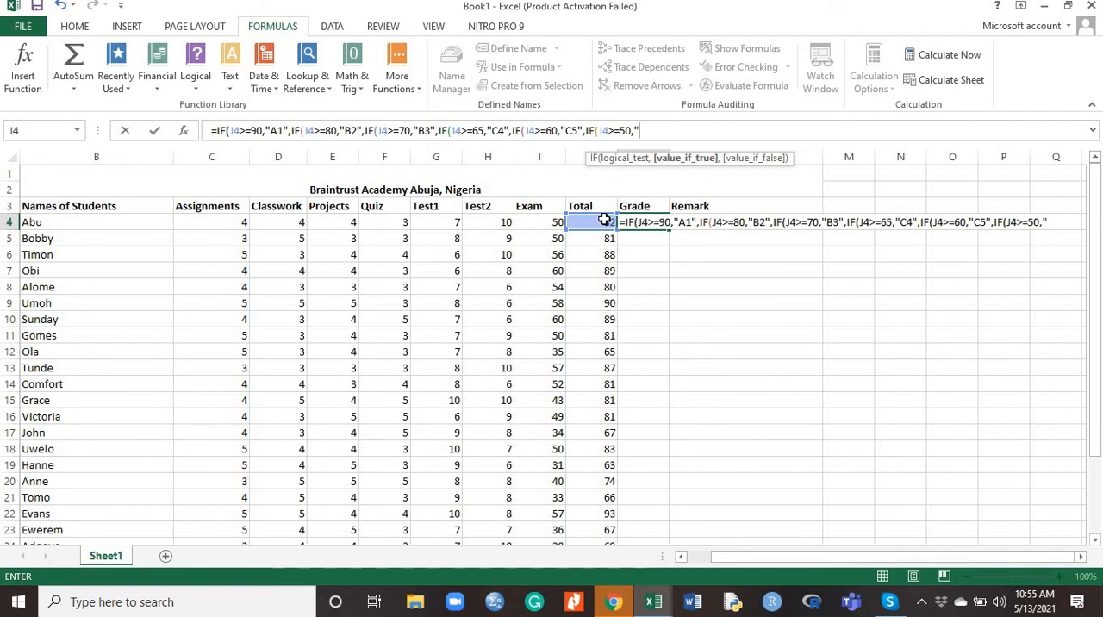
text(C6",)
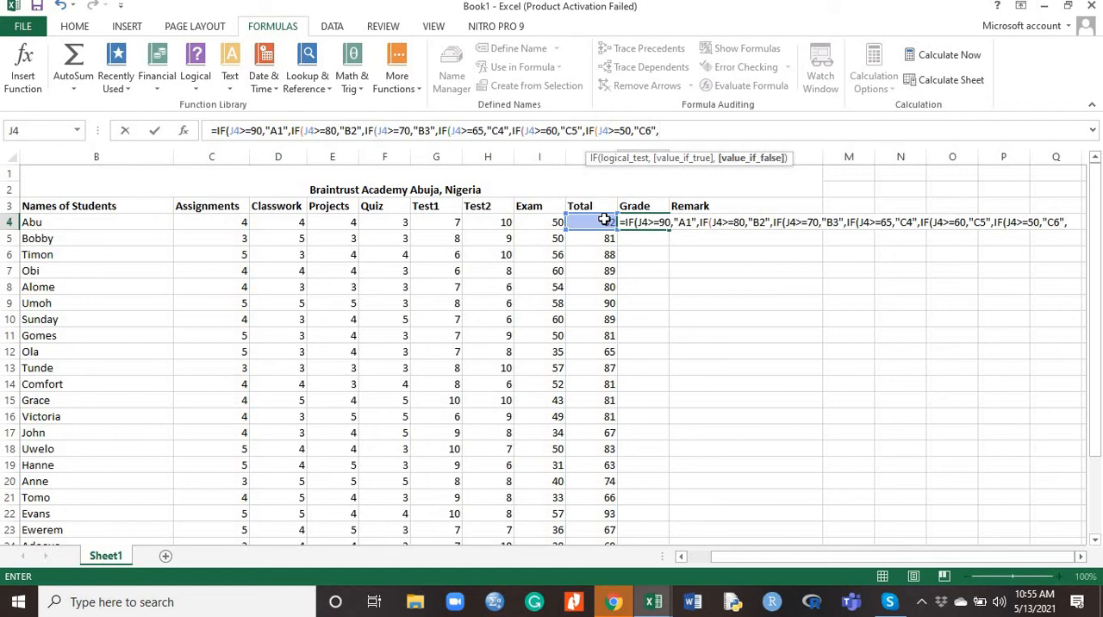
text(IF)
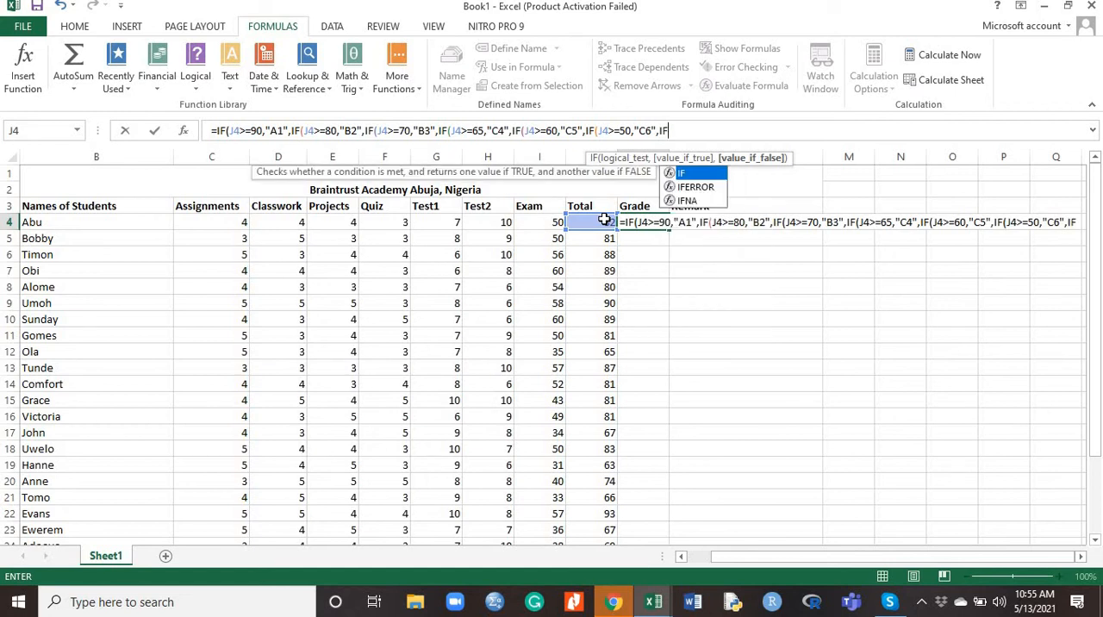
text(()
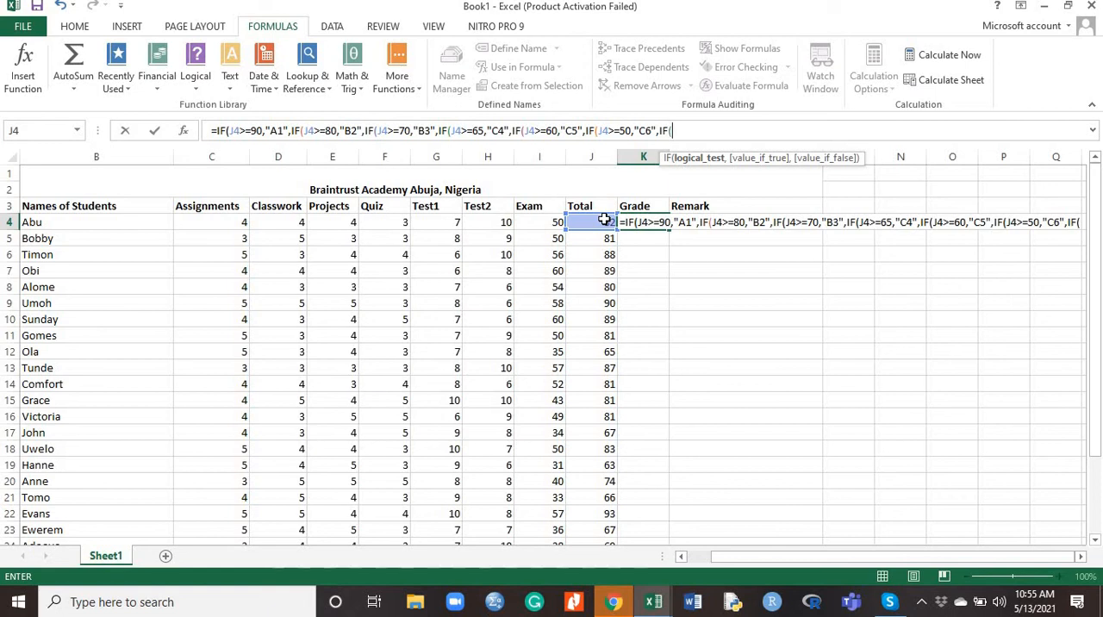
Nest a seventh IF in the K4 Grade formula with the test J4>=45 and the result "D7"
click(604, 219)
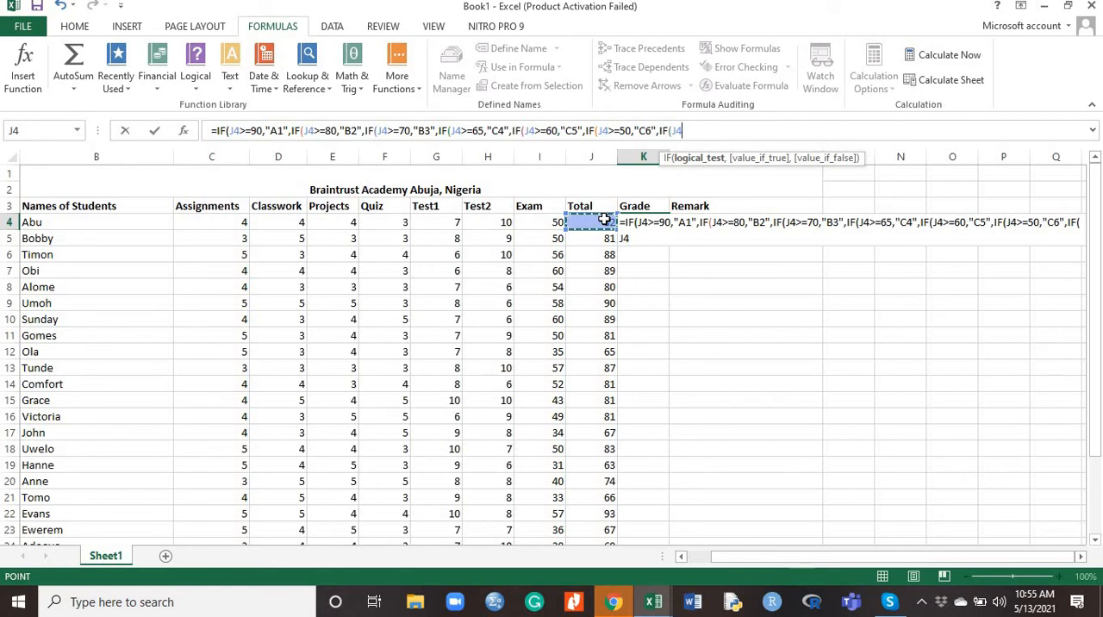
text(>=45)
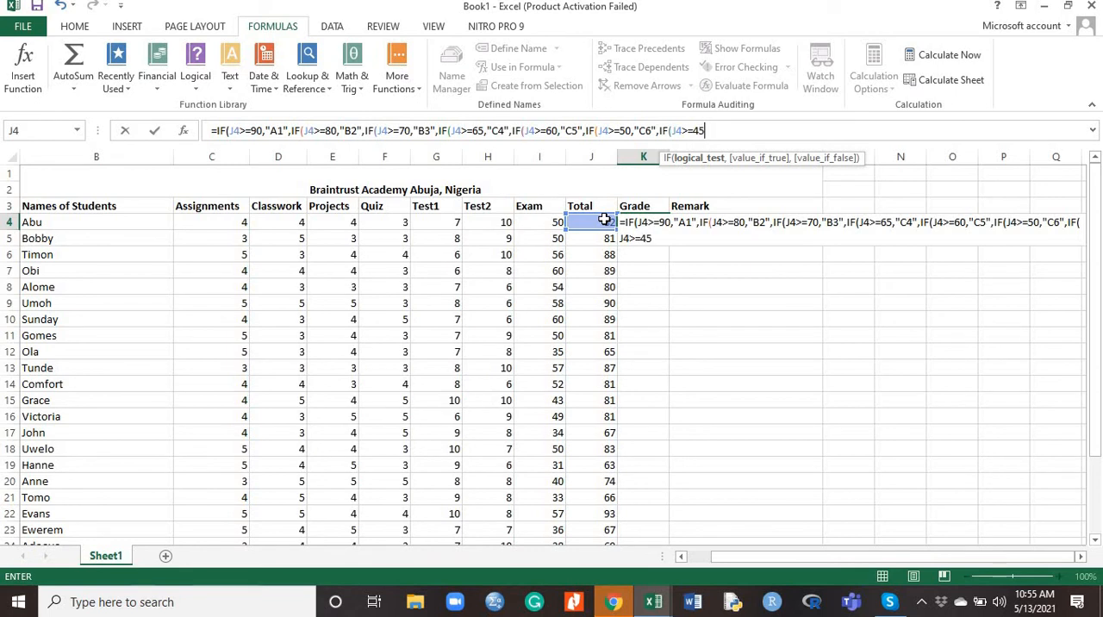
text(,)
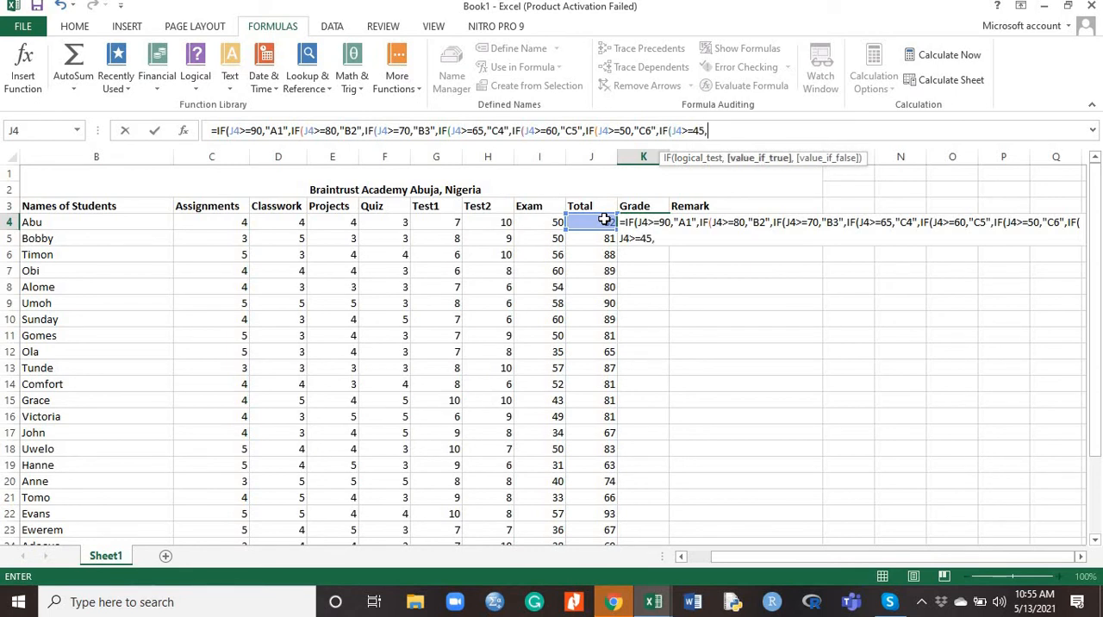
text("D7",)
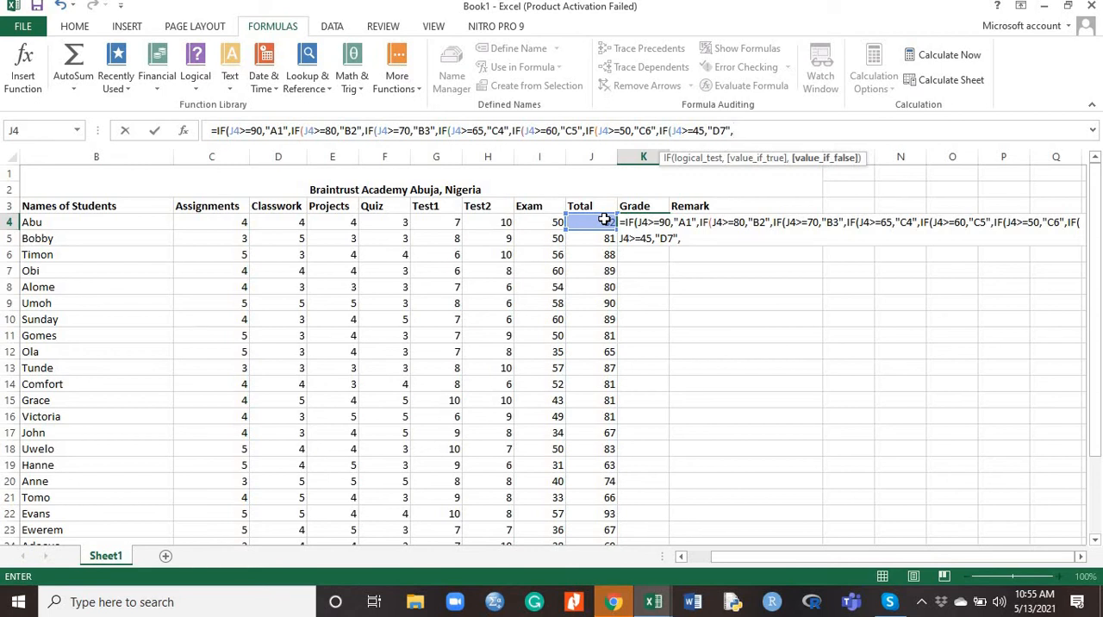
text(IF()
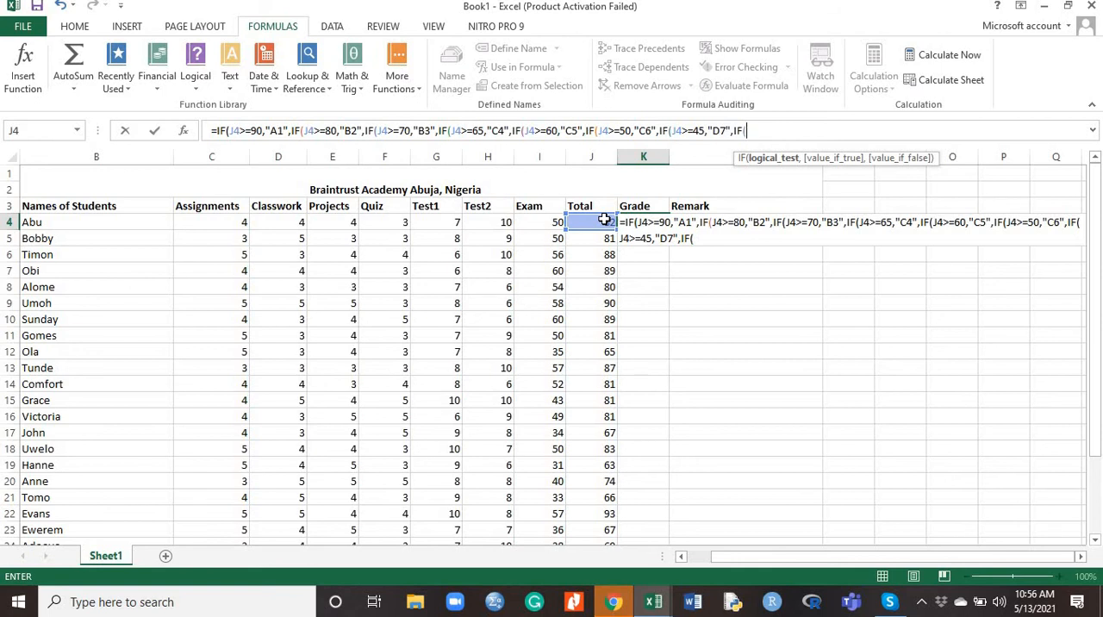
Nest an eighth IF in the K4 Grade formula with the test J4>=40 and the result "E8"
click(604, 221)
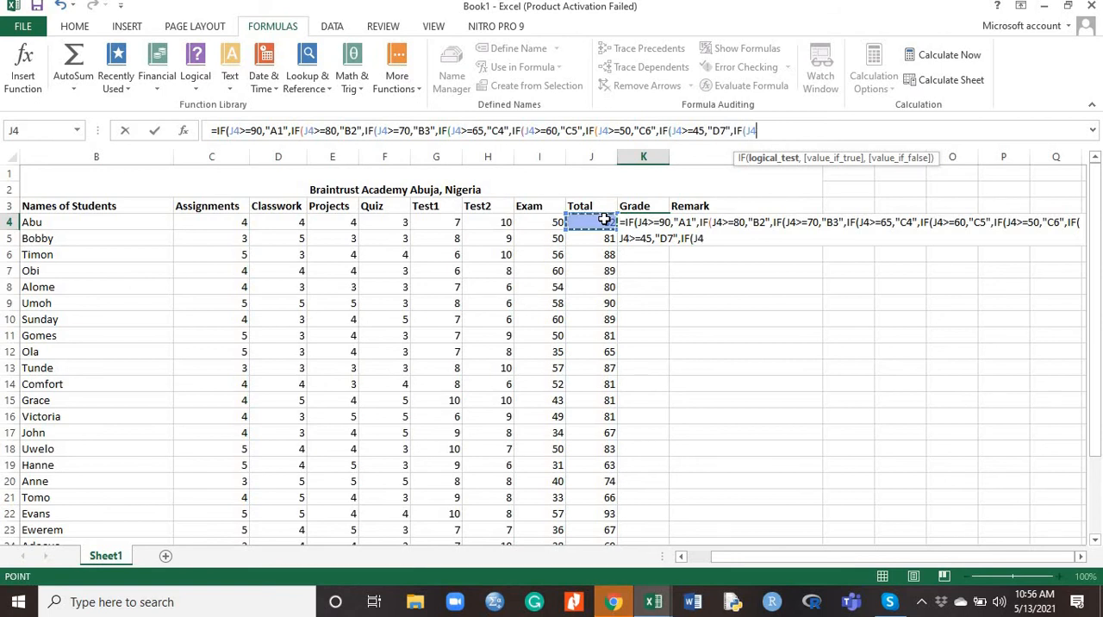
text(>)
text(=40)
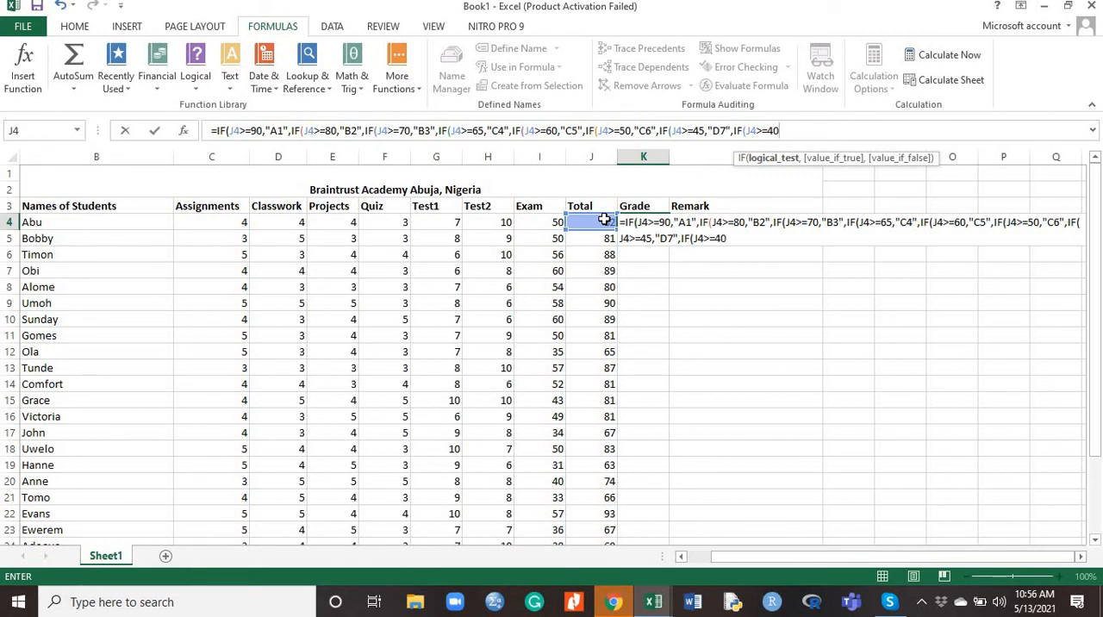
text(,)
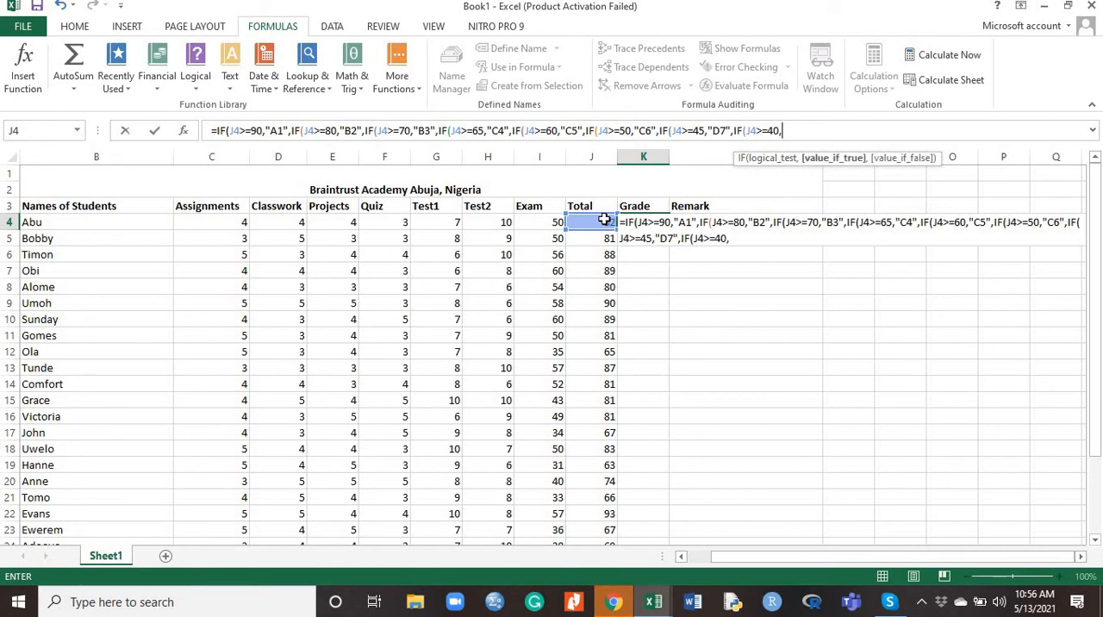
text("E8",)
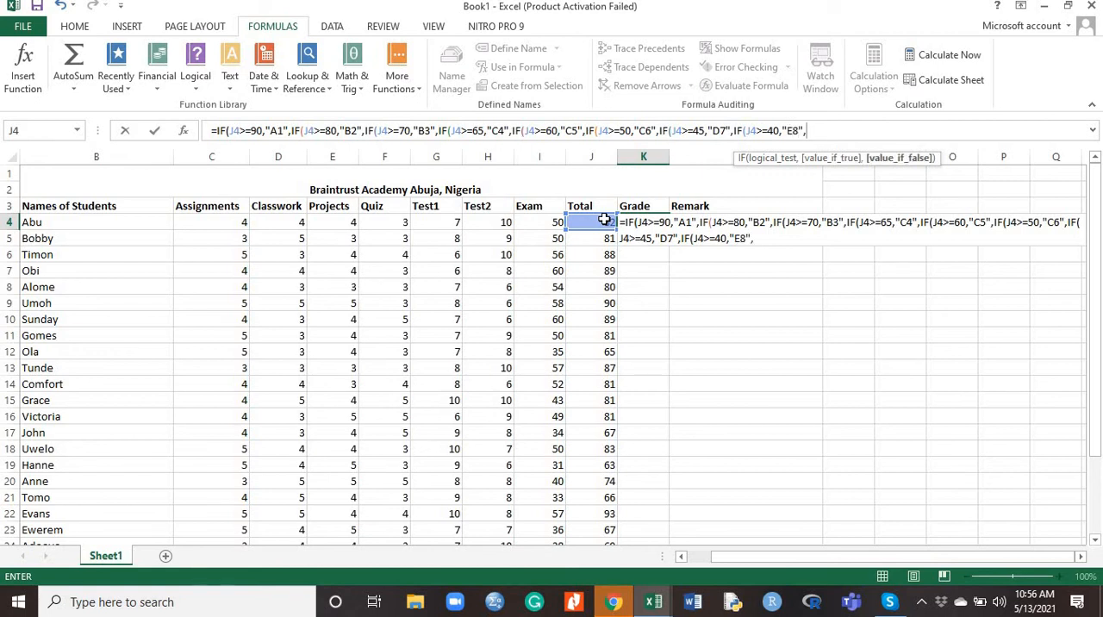
text(IF)
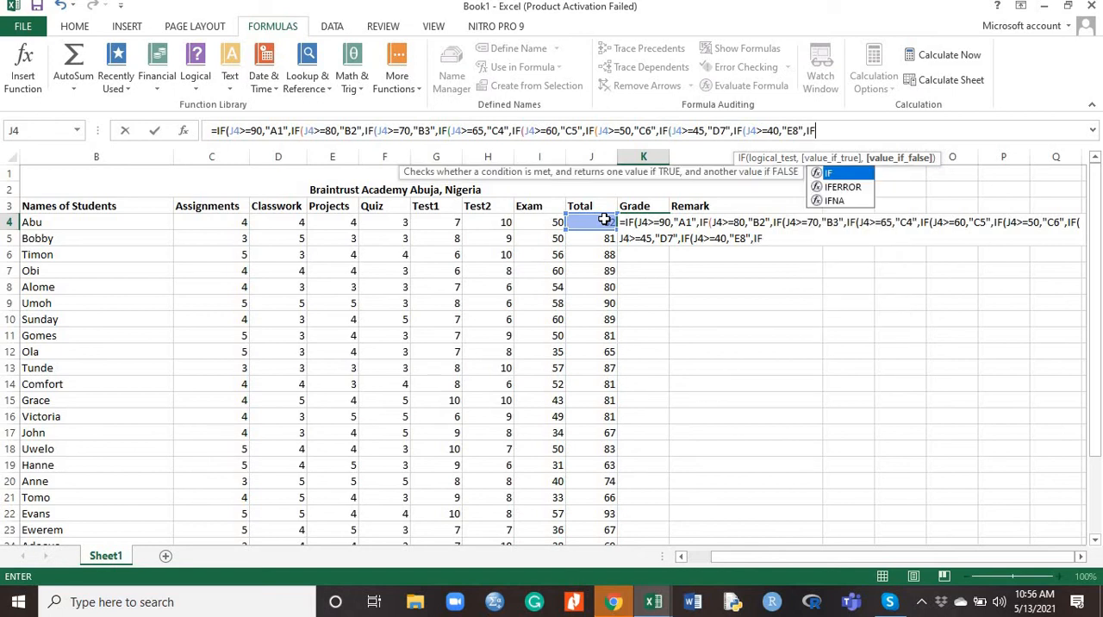
text(()
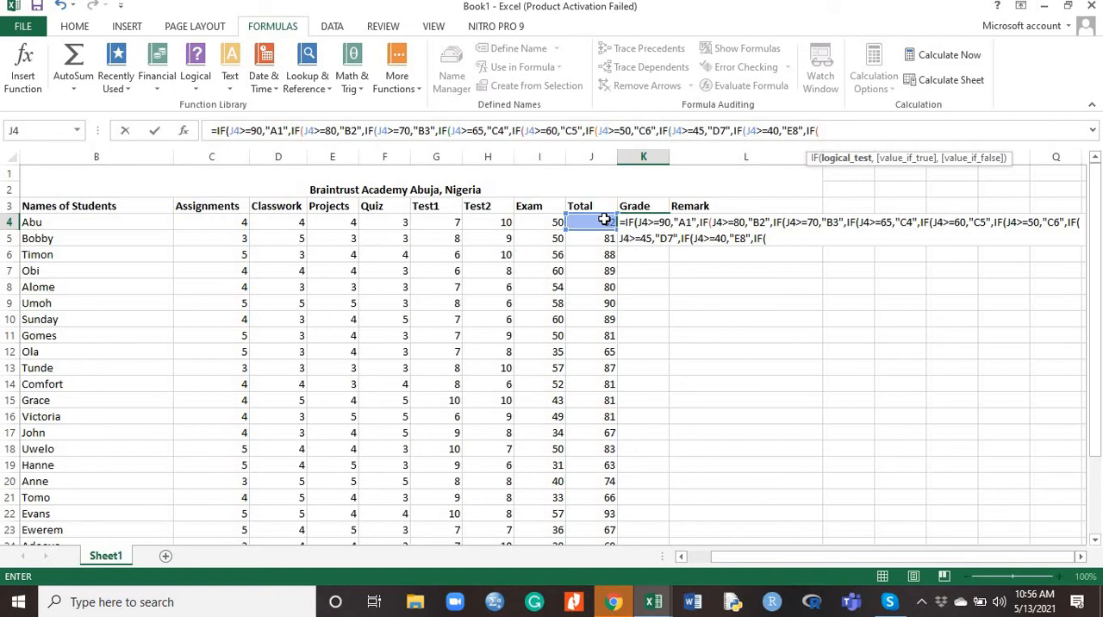
Nest a ninth IF in the K4 Grade formula with the test J4<40 and the result "F9"
click(605, 221)
text(,)
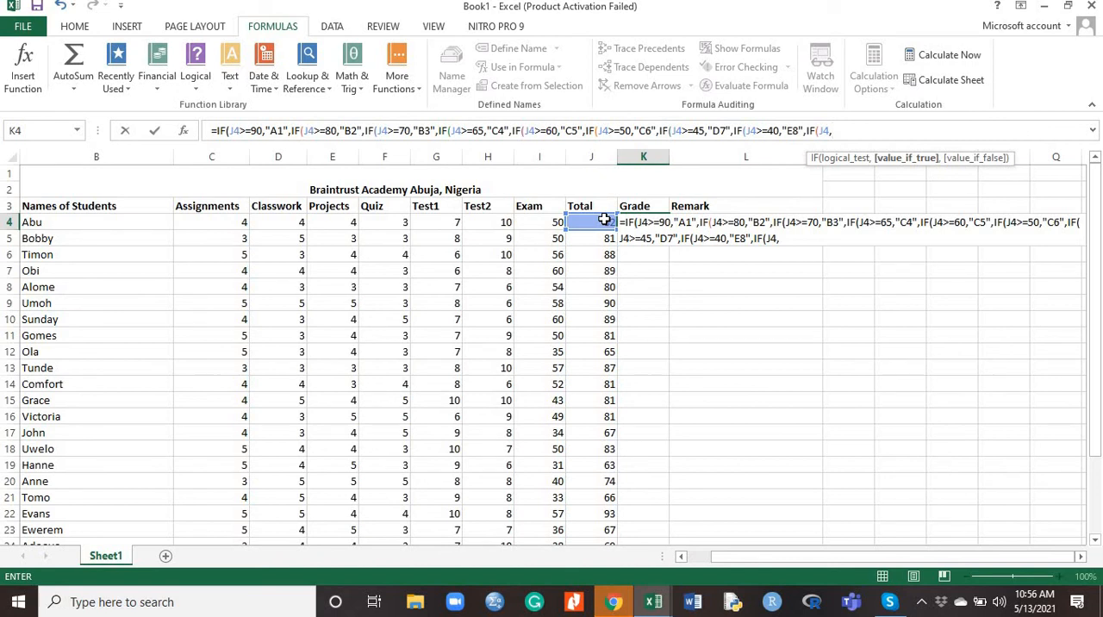
key(BackSpace)
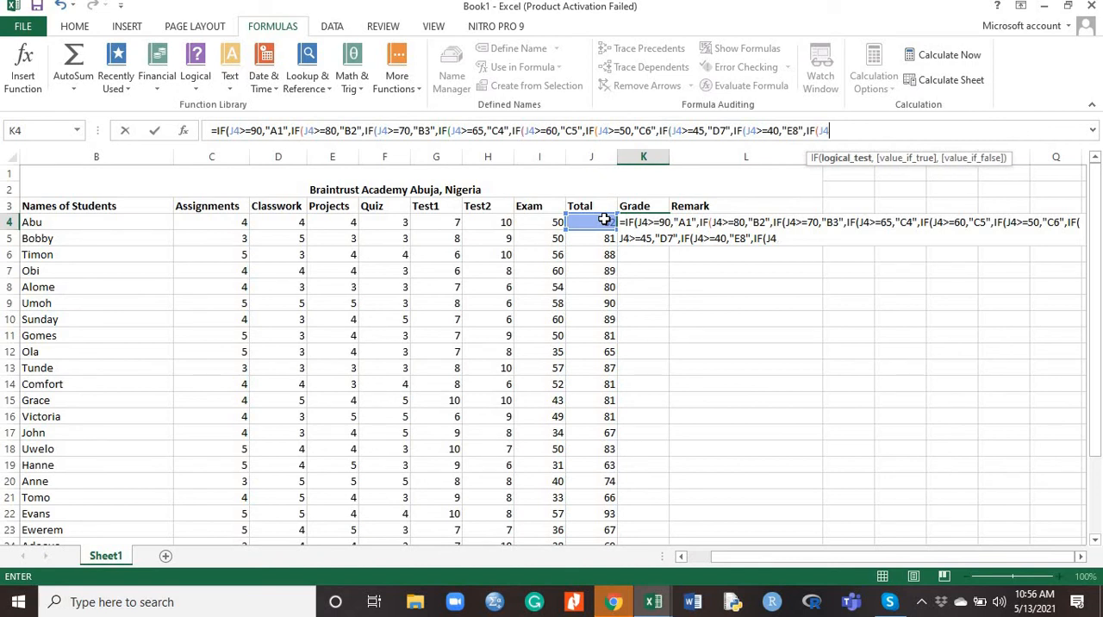
text(<40,)
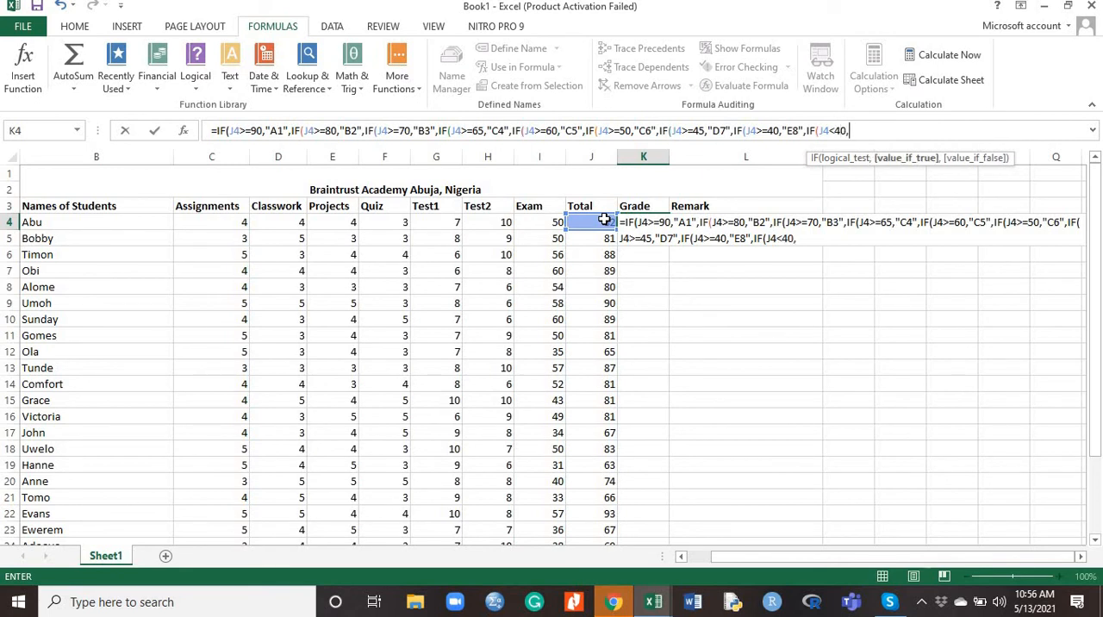
text("F9")
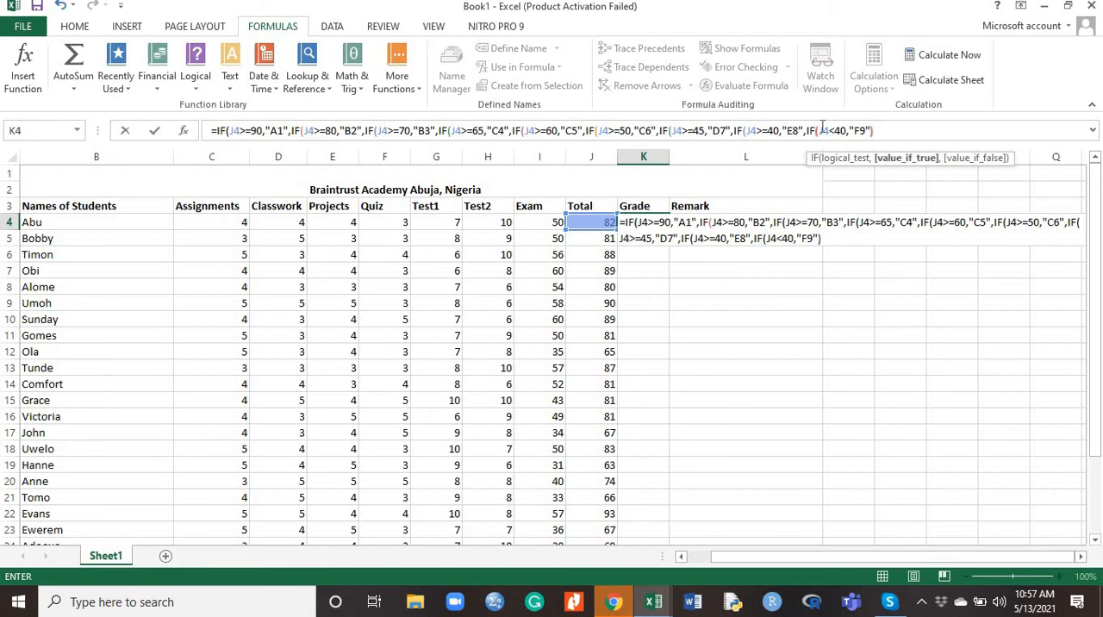
Close the parentheses of all nine nested IFs in the K4 Grade formula and commit it
text()))))))
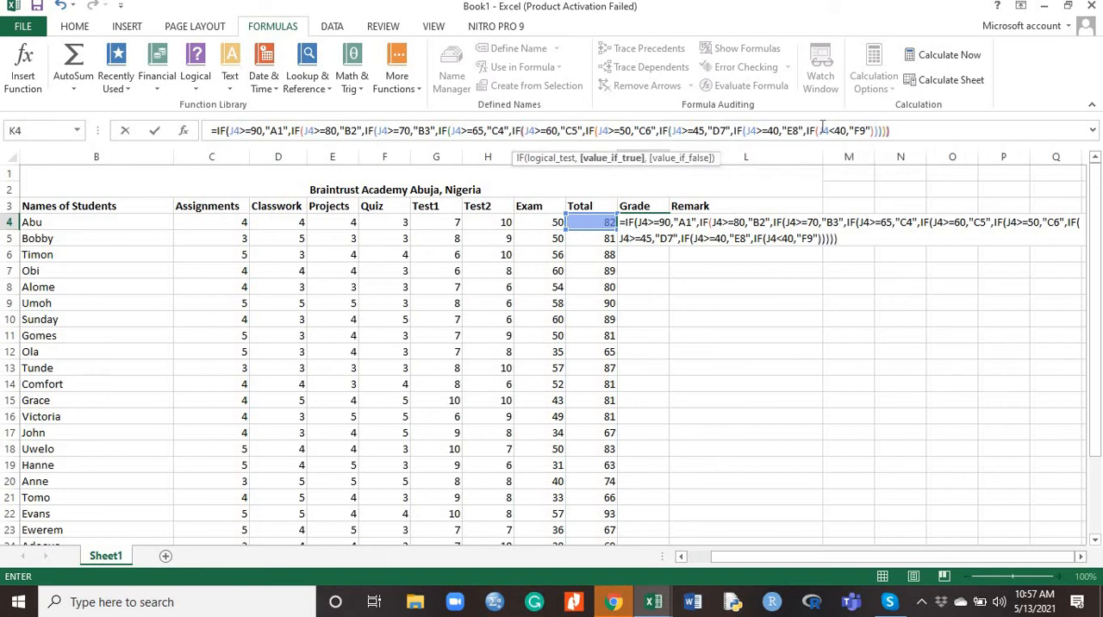
text())))
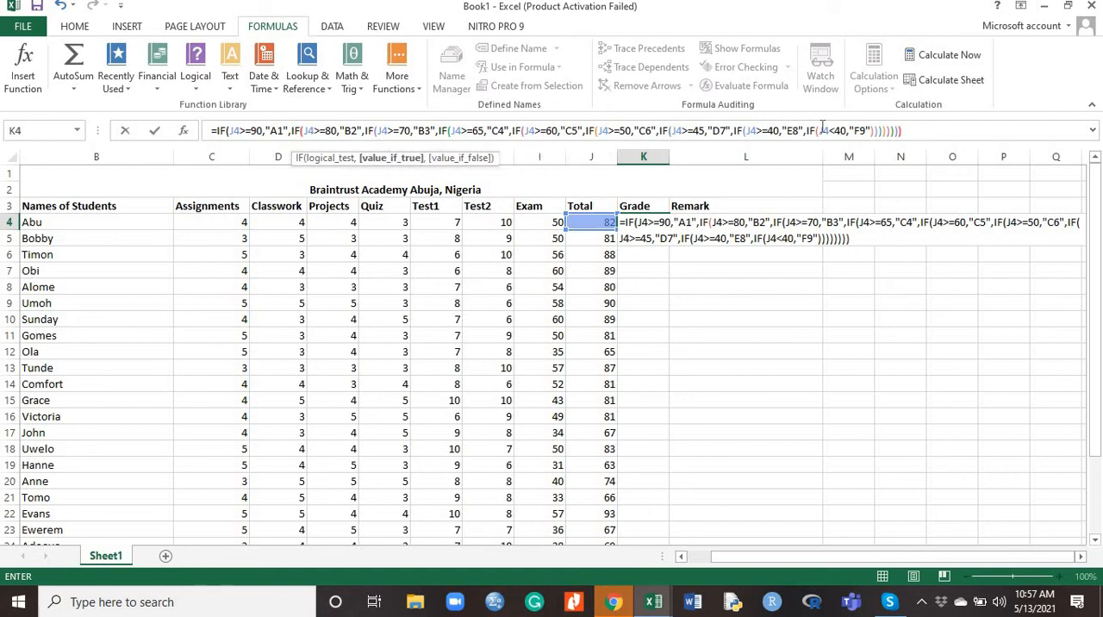
text())
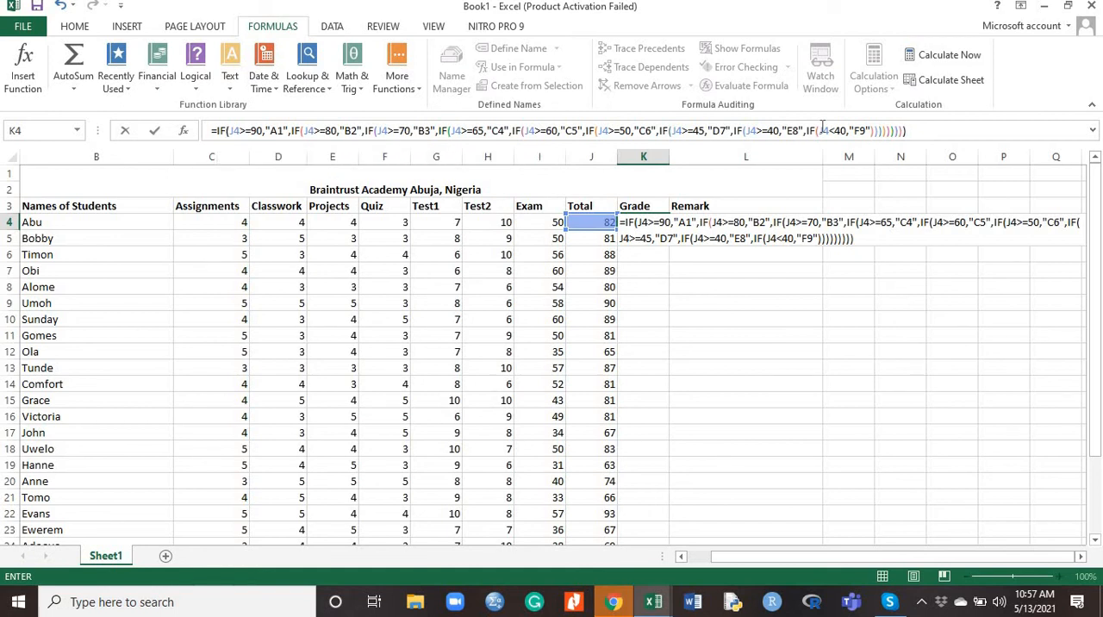
key(Return)
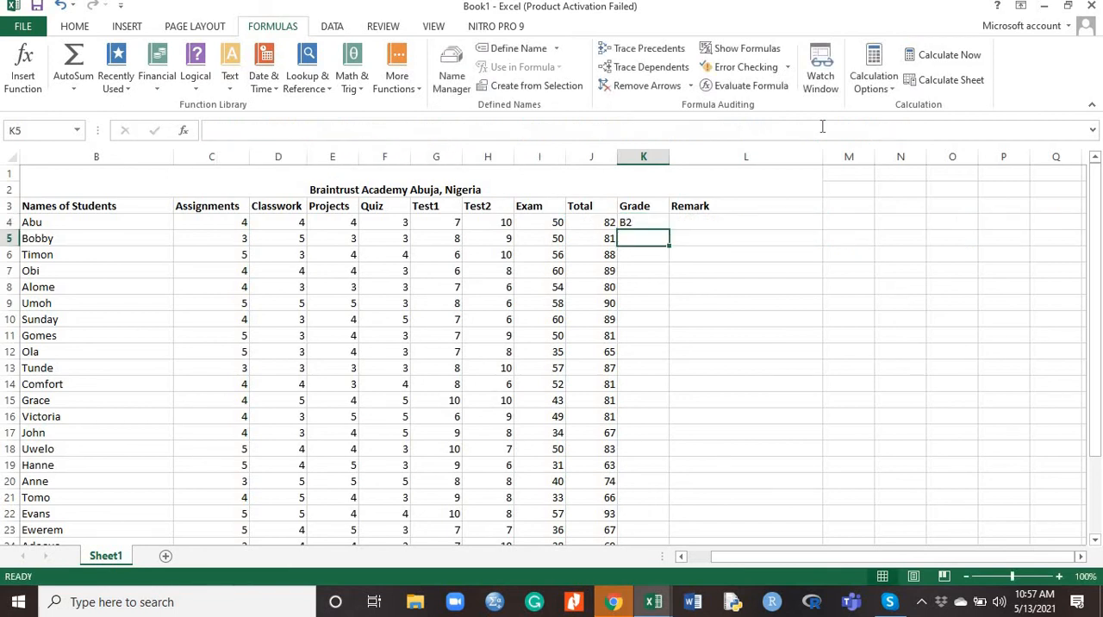
Fill the K4 Grade formula down the column to K29 for all students
click(657, 223)
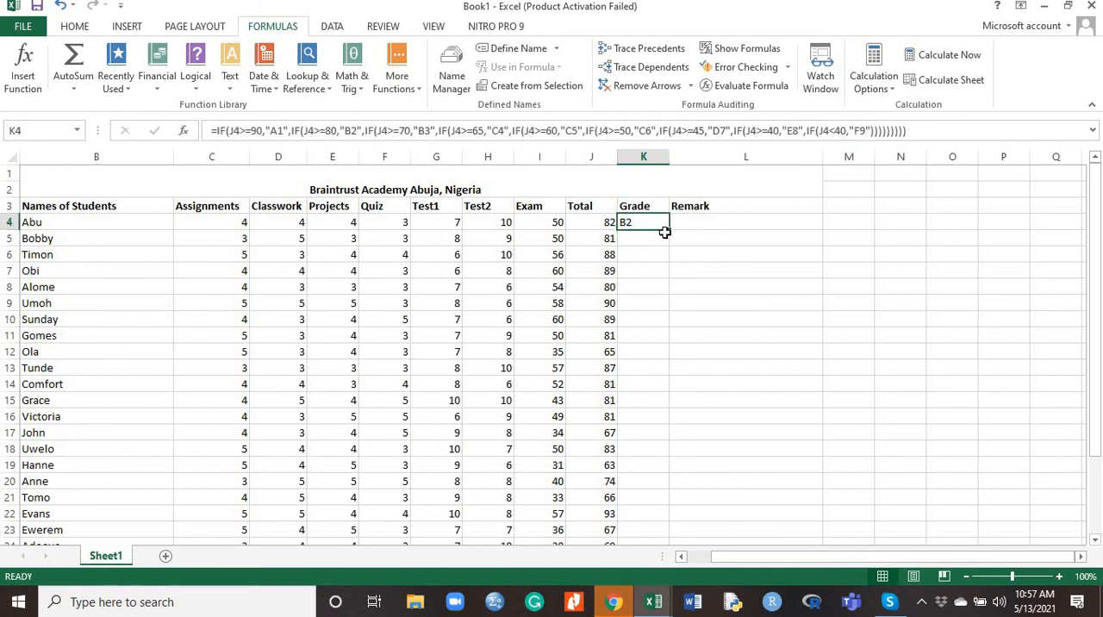
drag(669, 231, 662, 515)
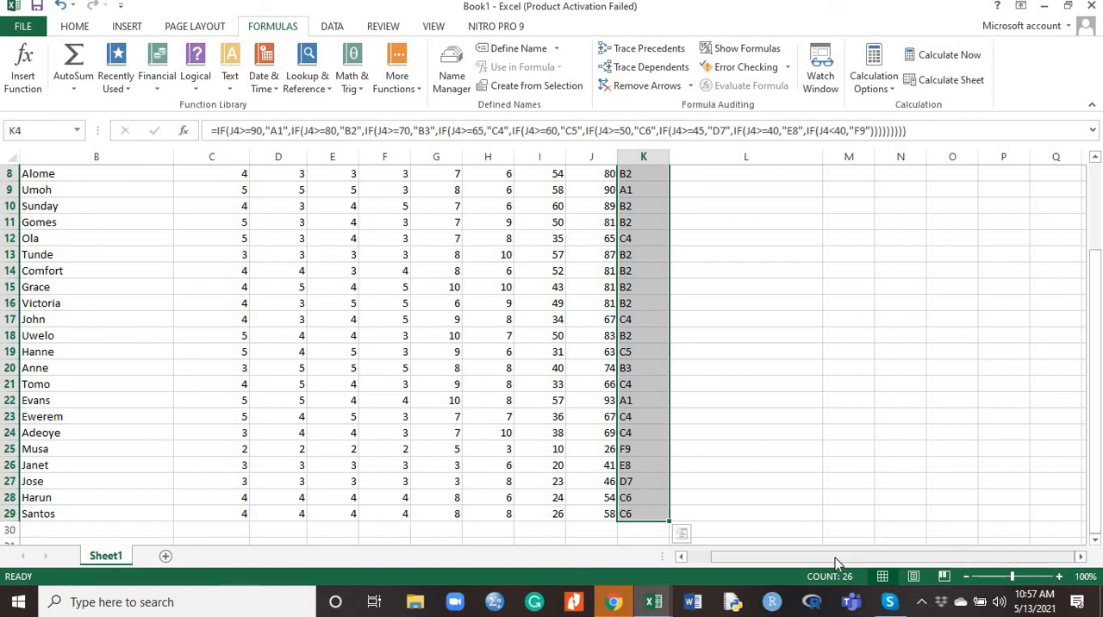
drag(841, 557, 841, 558)
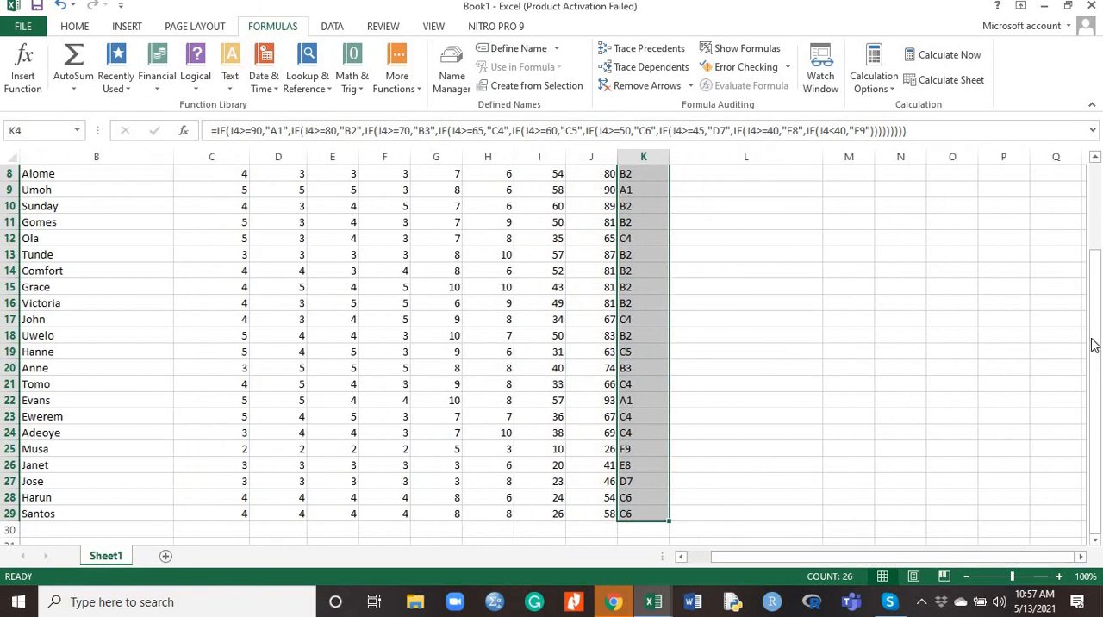
drag(1095, 338, 1054, 205)
Copy the Grade formula from K4 into the first Remark cell, L4
click(697, 224)
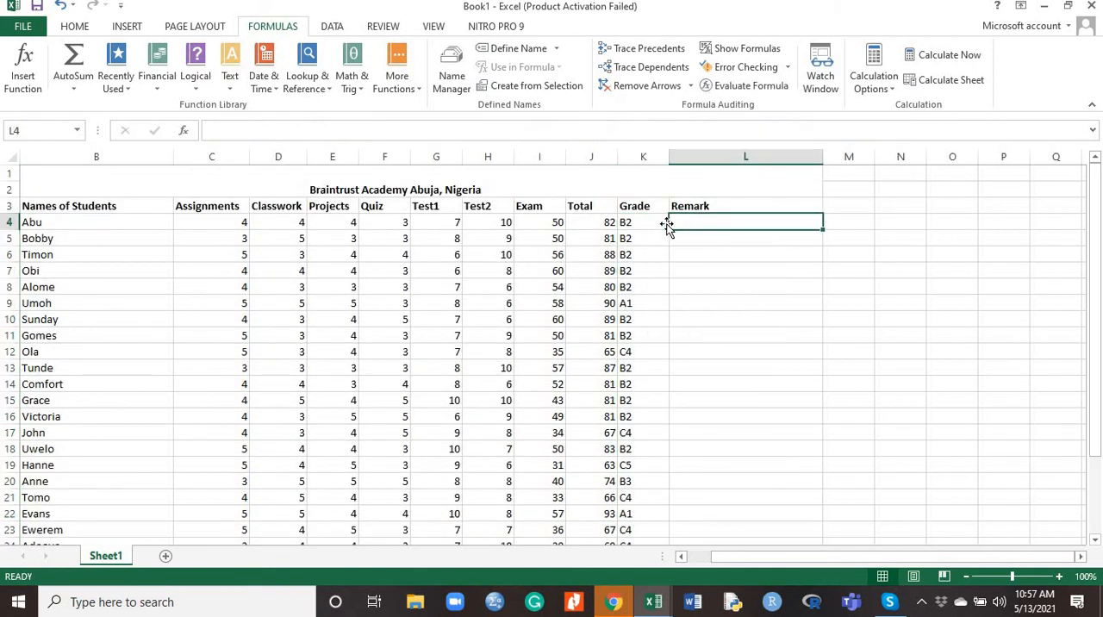
click(644, 223)
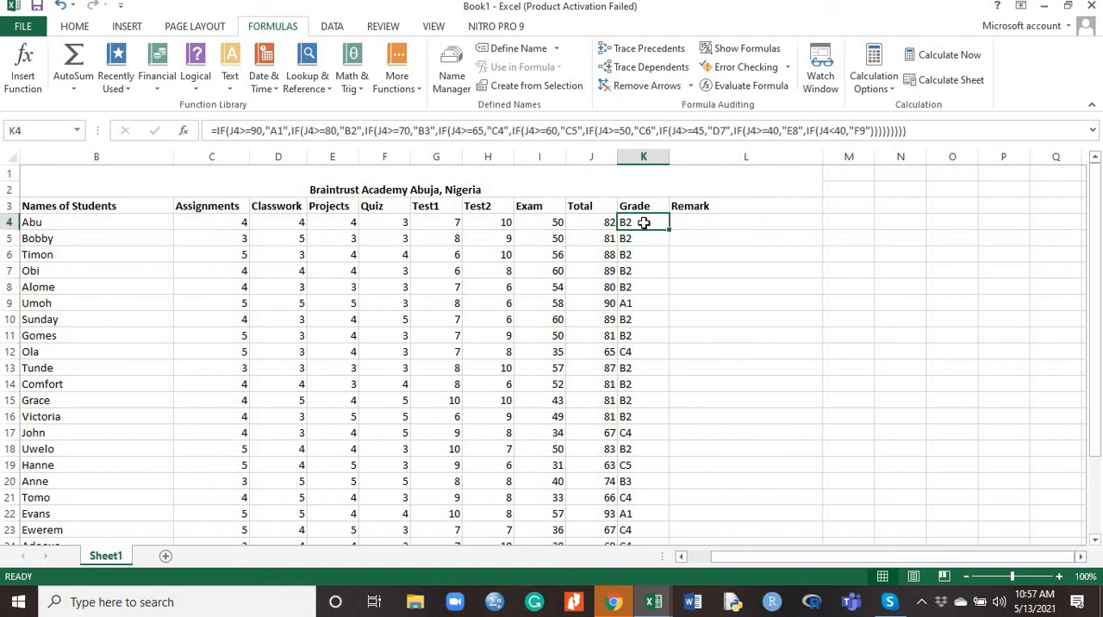
key(ctrl+c)
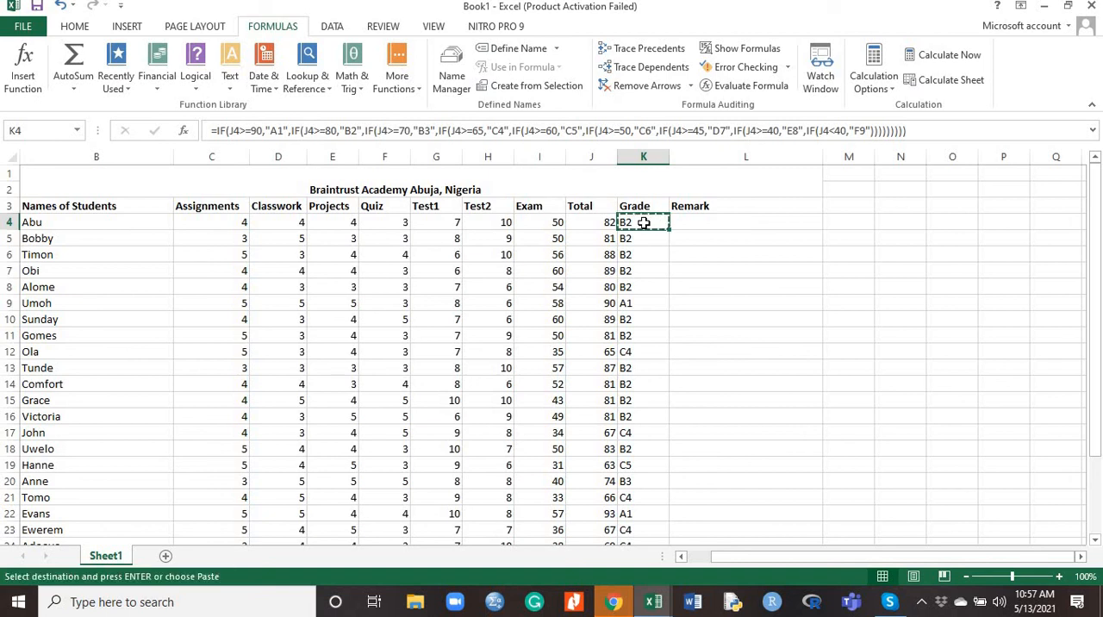
click(690, 224)
key(ctrl+v)
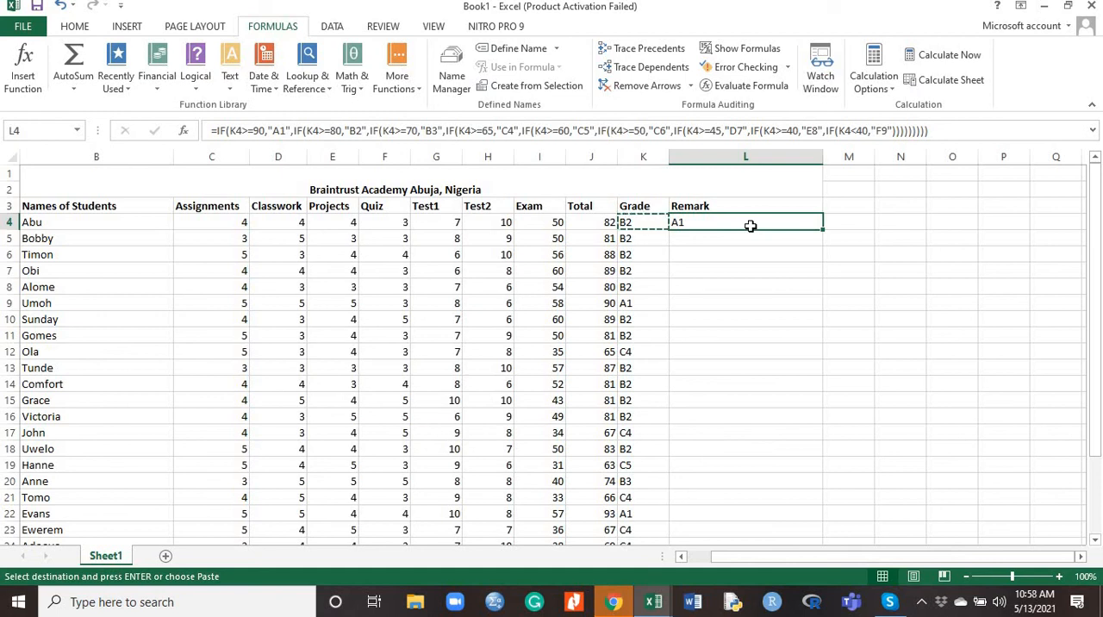
Change the cell reference to J4 in the >=90, >=80 and >=70 tests of the L4 Remark formula
click(239, 130)
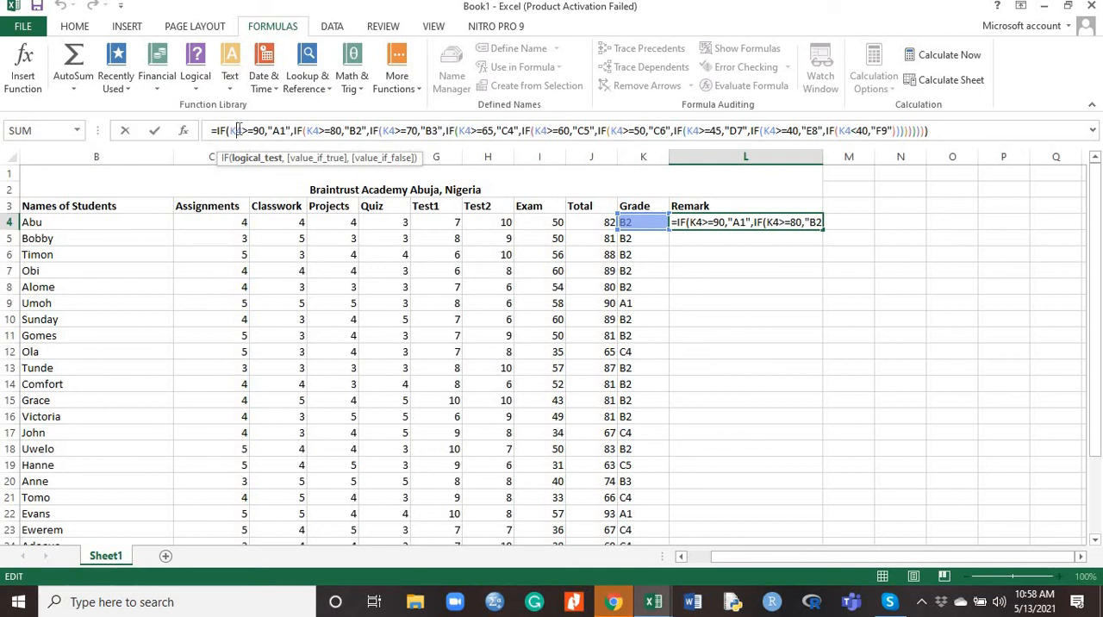
key(BackSpace)
text(J)
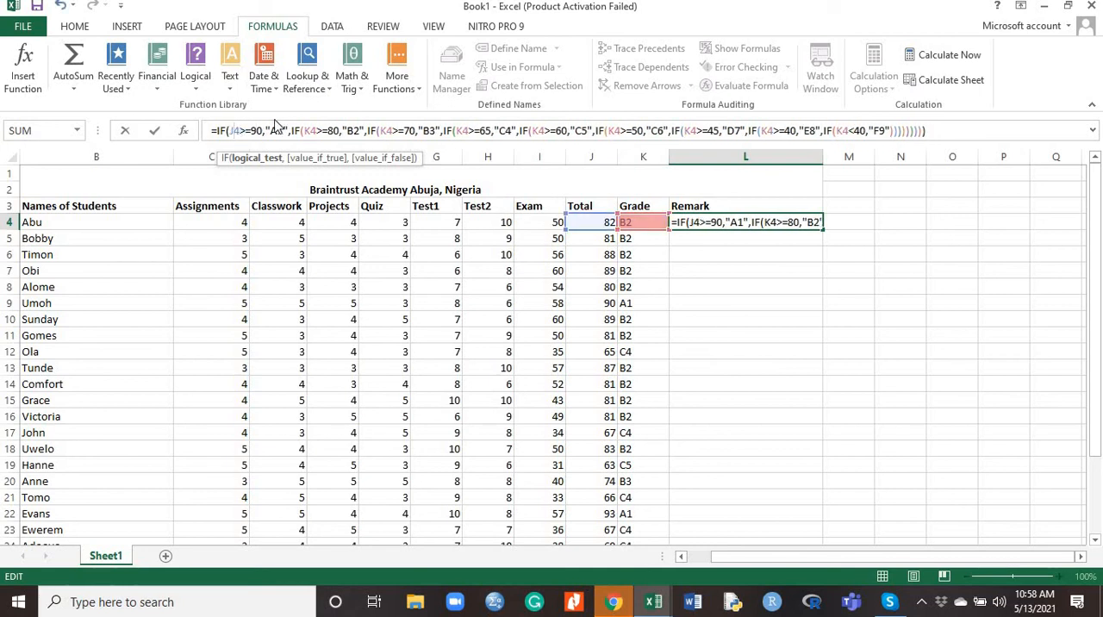
click(308, 130)
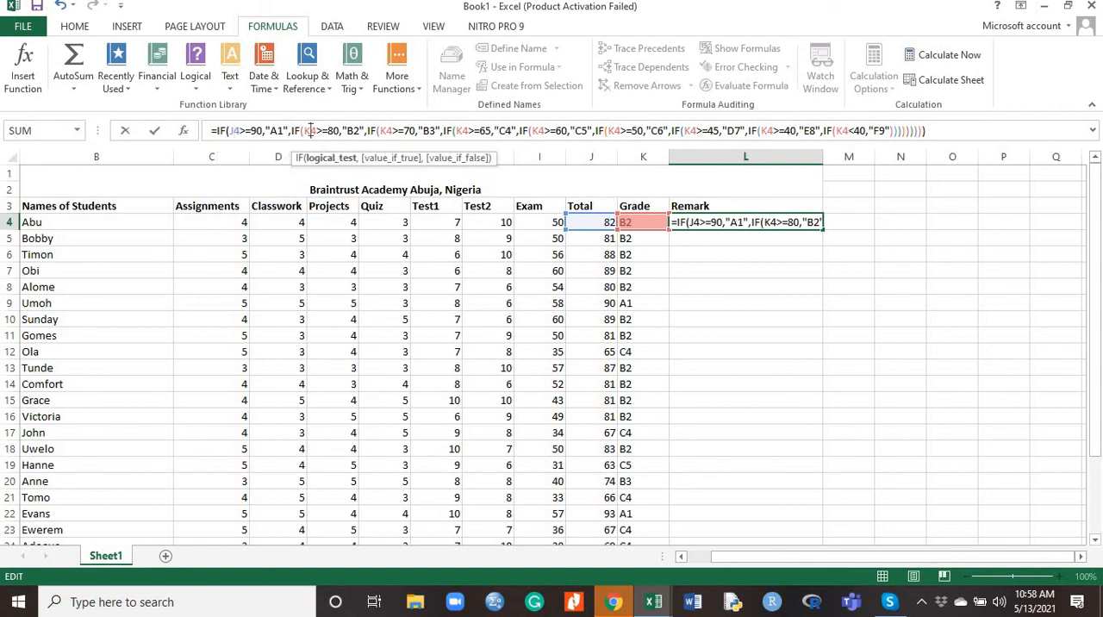
key(BackSpace)
text(J)
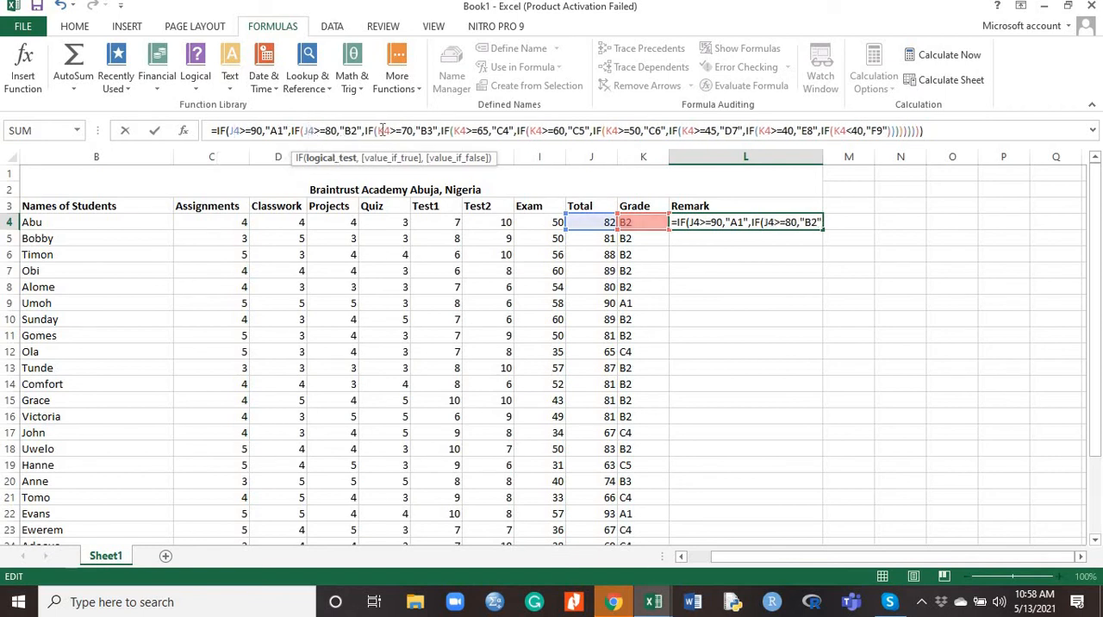
click(384, 130)
key(BackSpace)
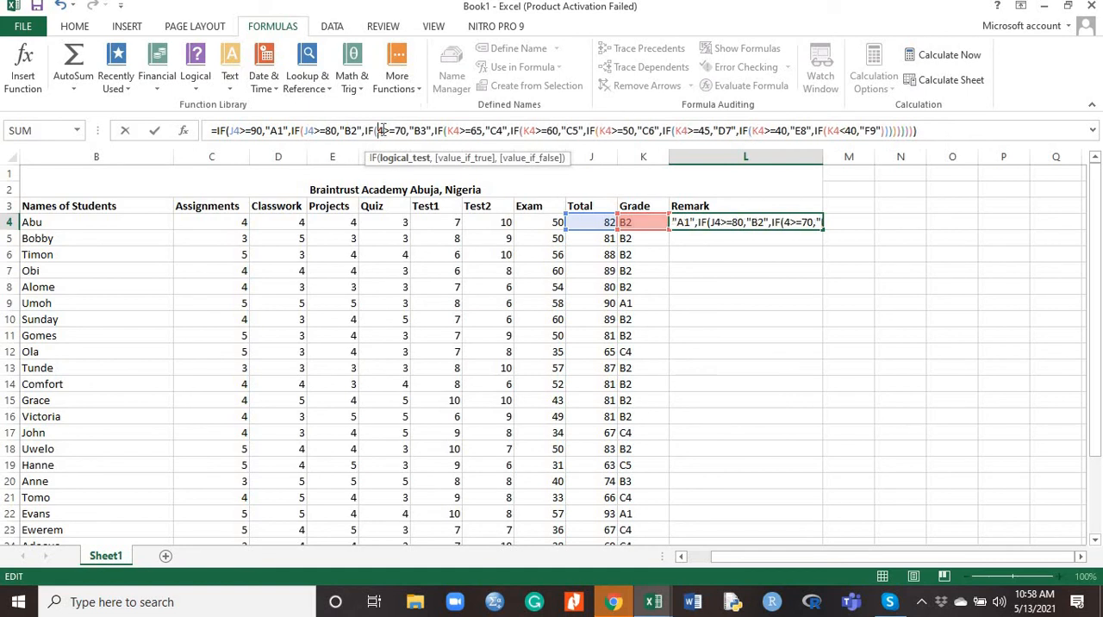
text(J)
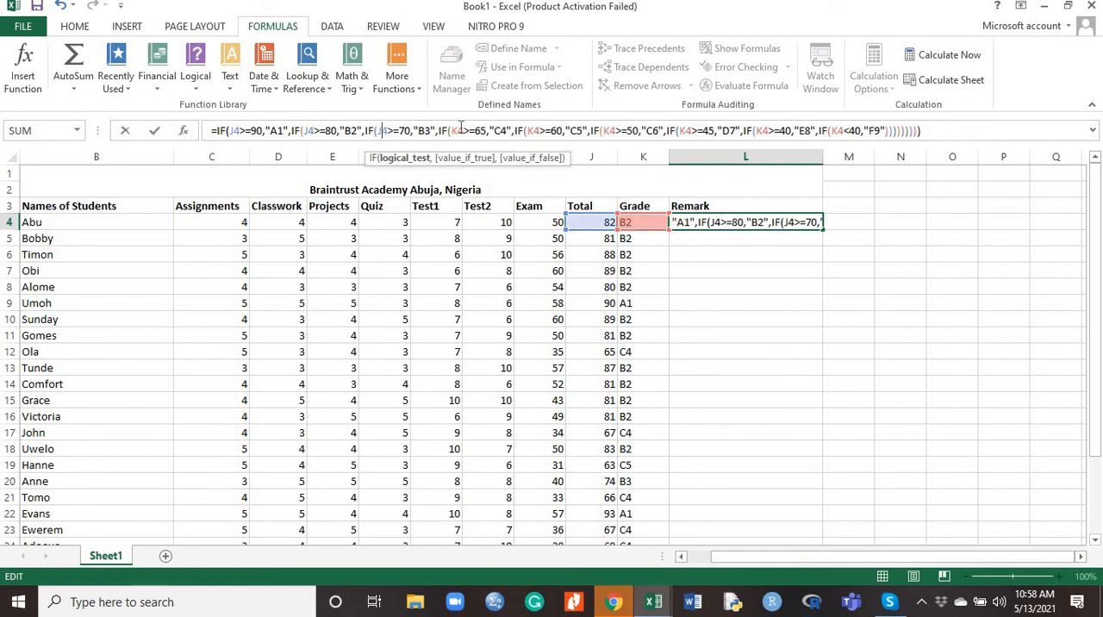
Change the cell reference to J4 in the >=65, >=60 and >=50 tests of the L4 Remark formula
click(462, 130)
key(BackSpace)
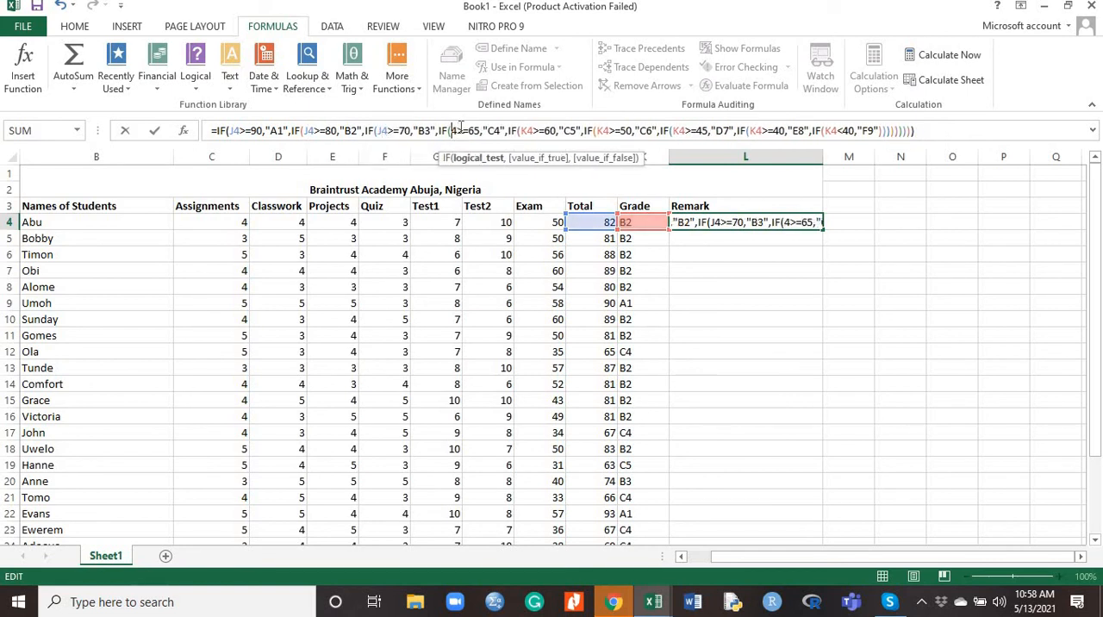
click(528, 131)
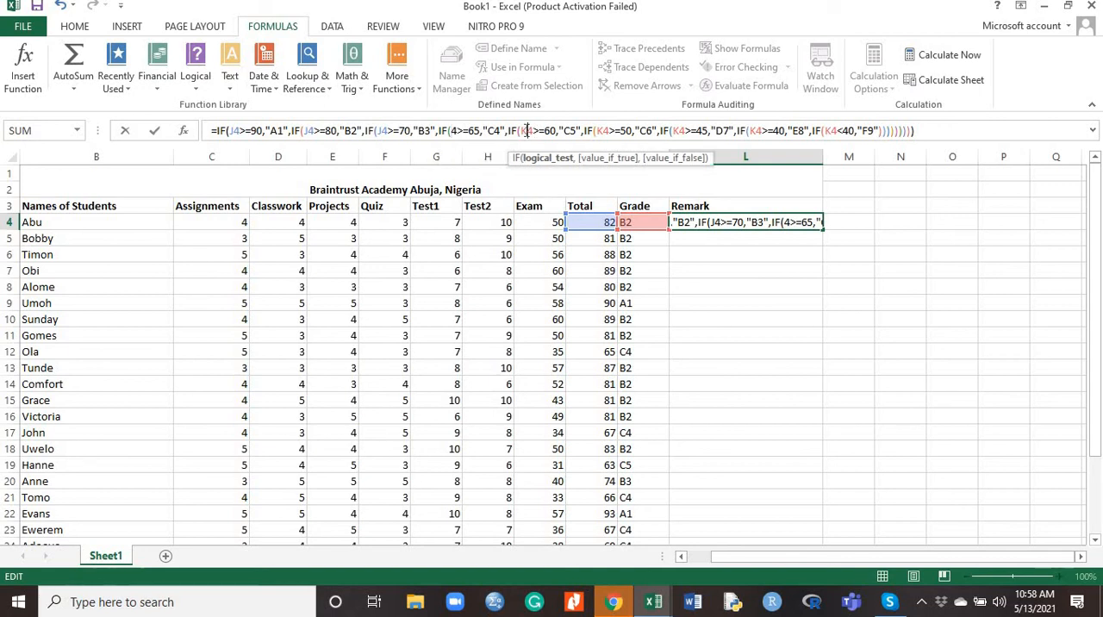
click(452, 130)
text(J)
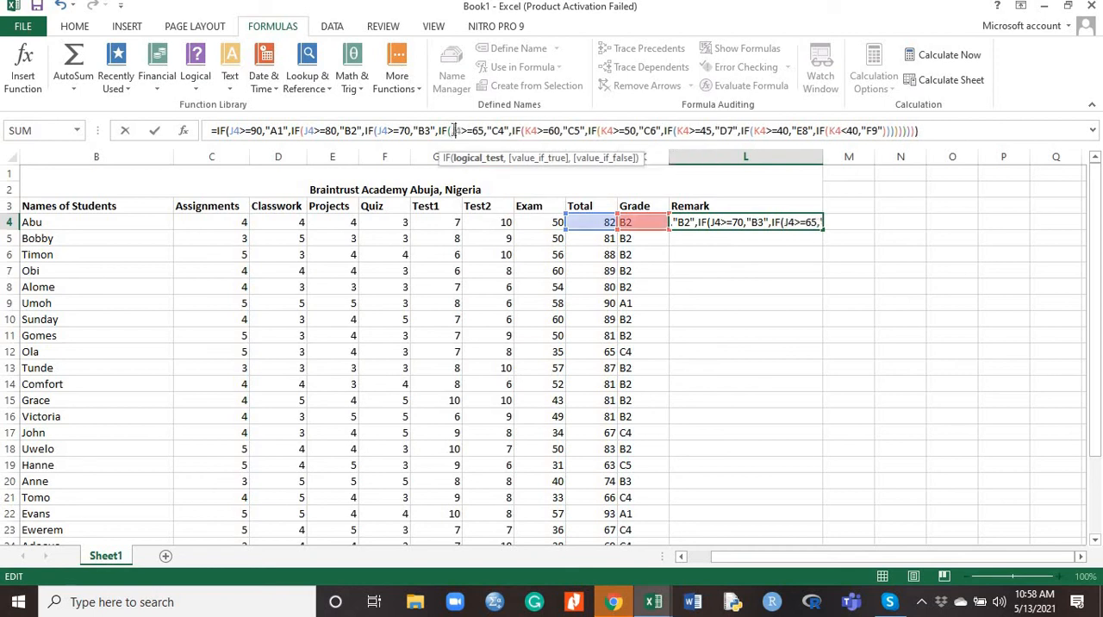
click(529, 130)
key(BackSpace)
text(J)
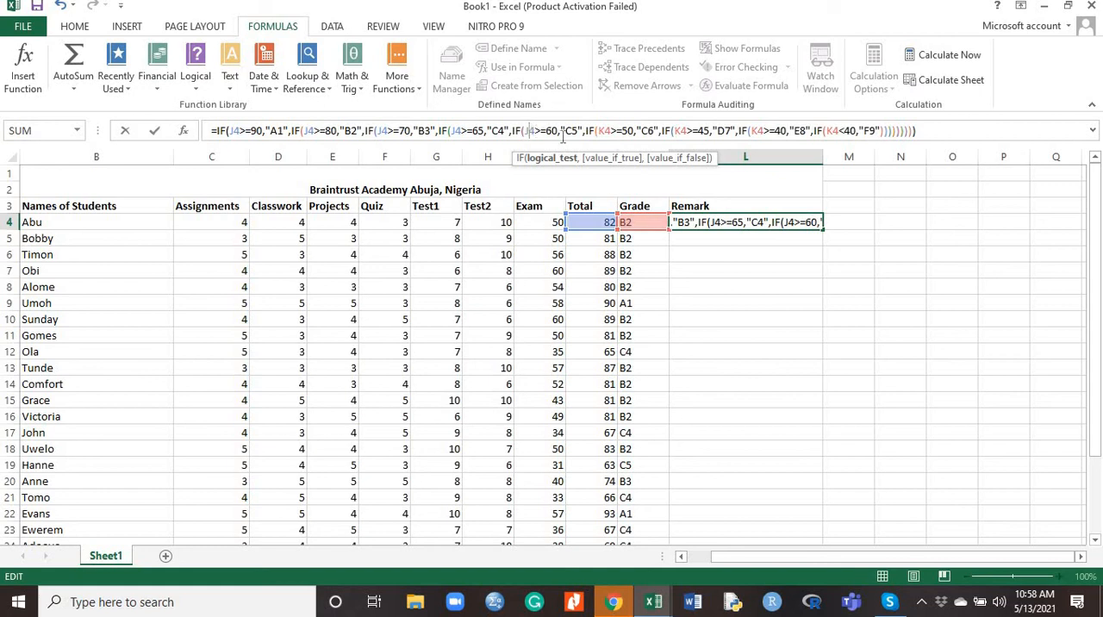
click(607, 130)
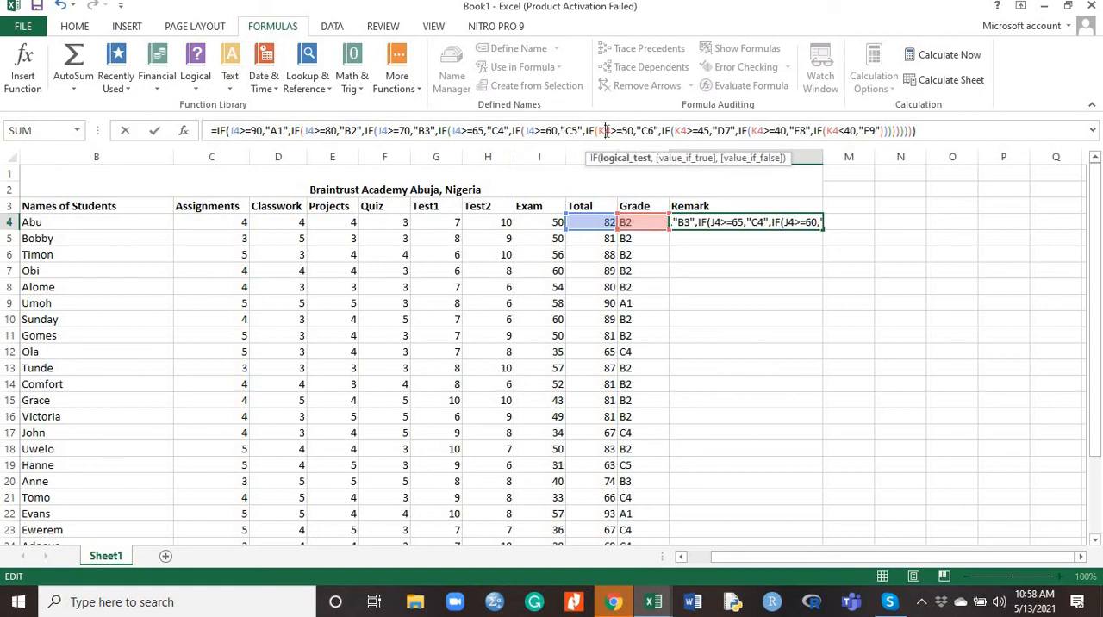
key(BackSpace)
text(J)
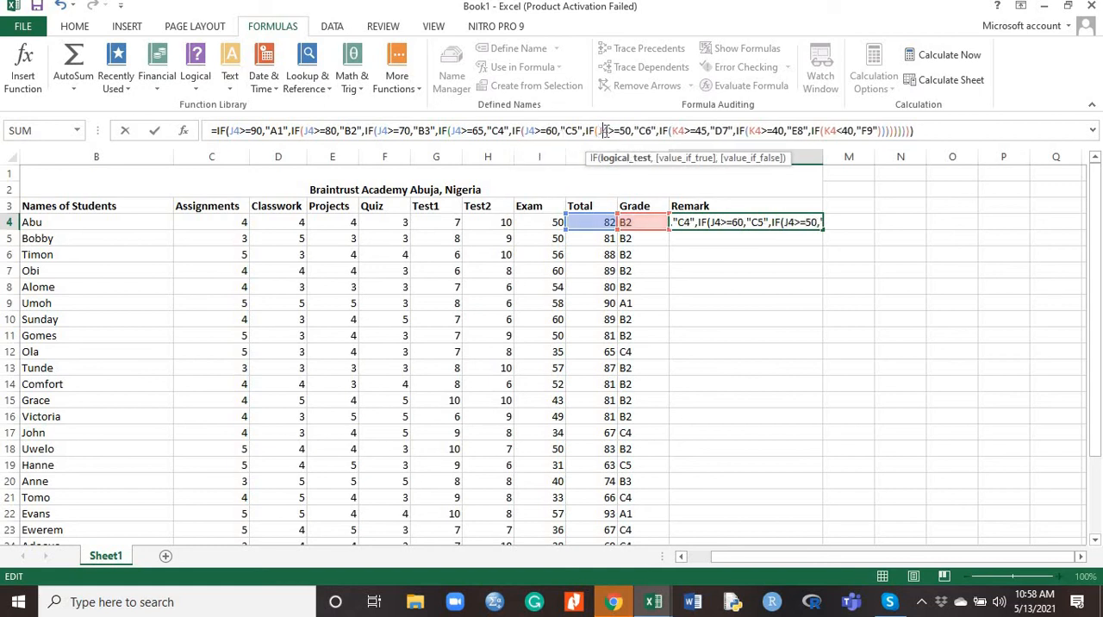
Change the cell reference to J4 in the >=45, >=40 and <40 tests of the L4 Remark formula
click(680, 130)
key(BackSpace)
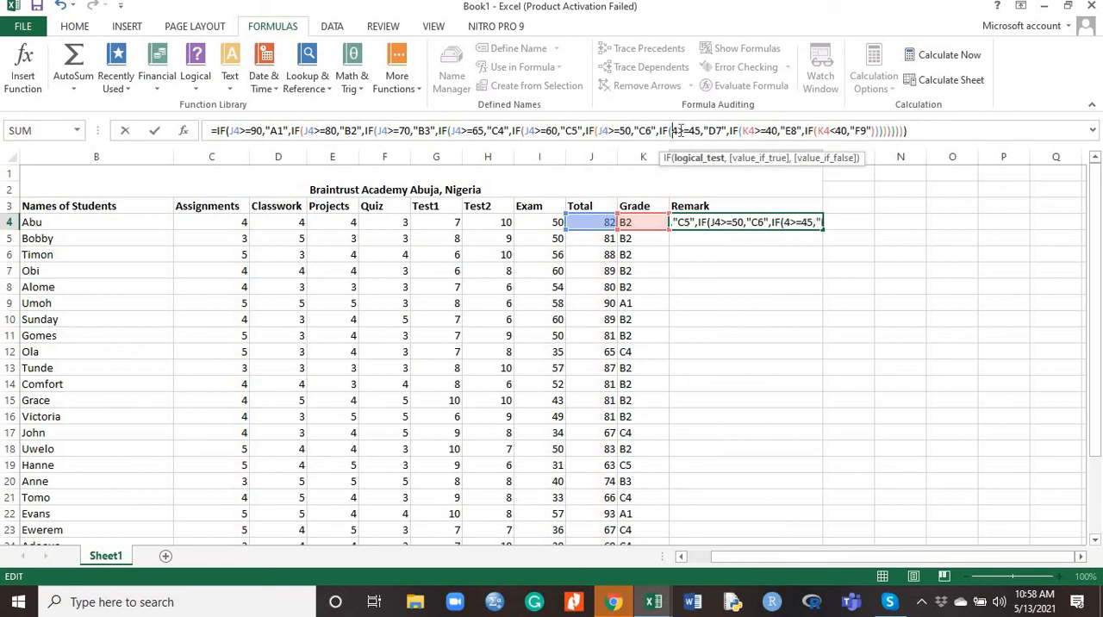
text(J)
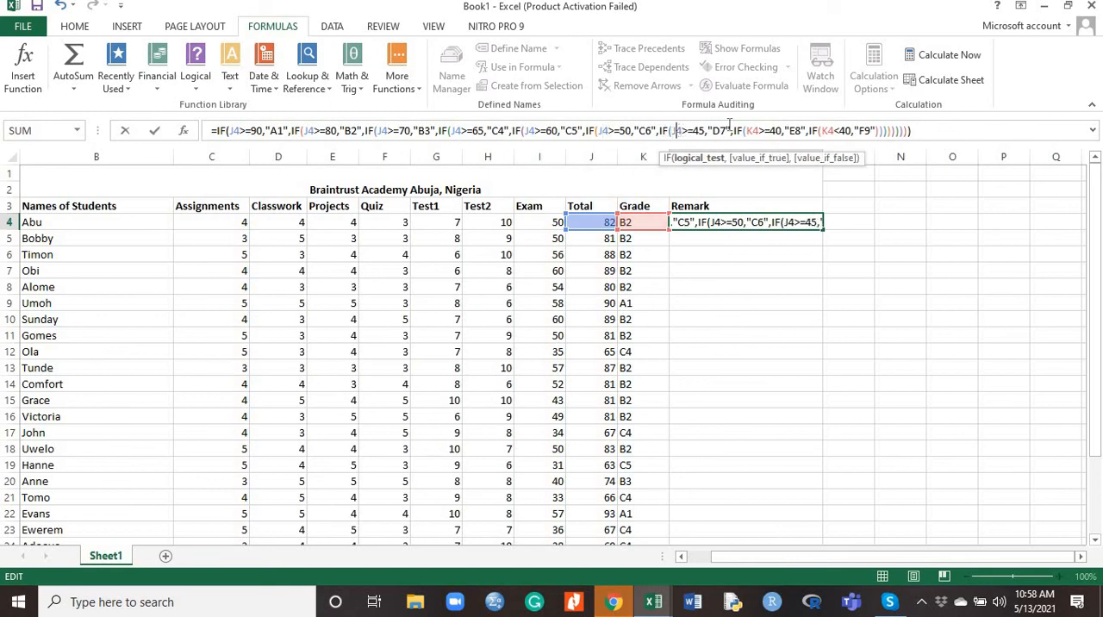
click(754, 130)
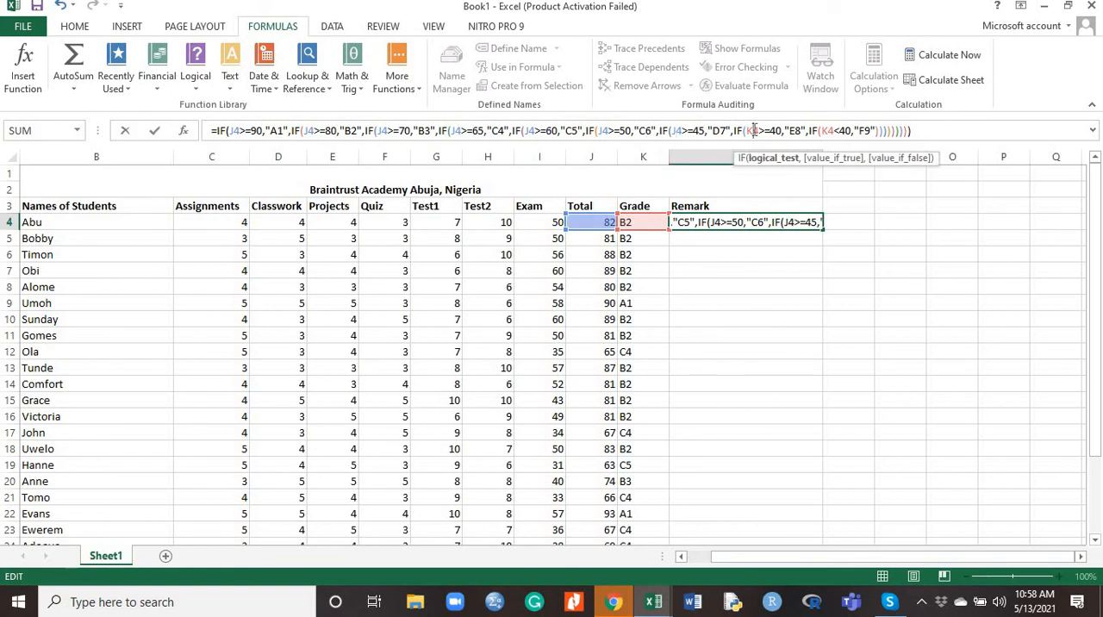
key(BackSpace)
text(J)
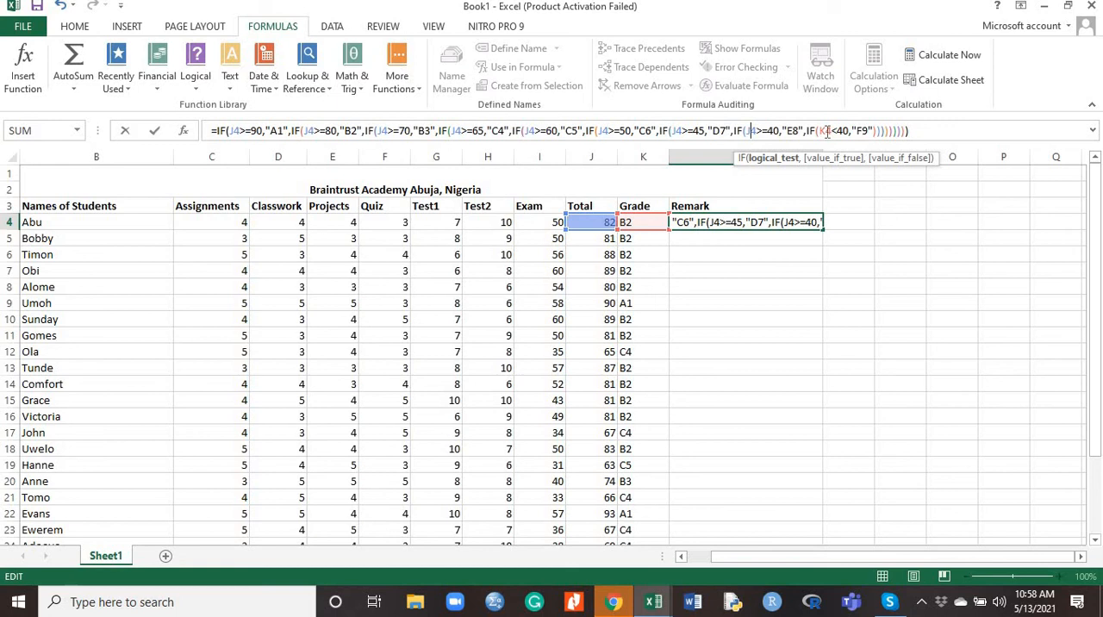
click(826, 130)
key(BackSpace)
text(J)
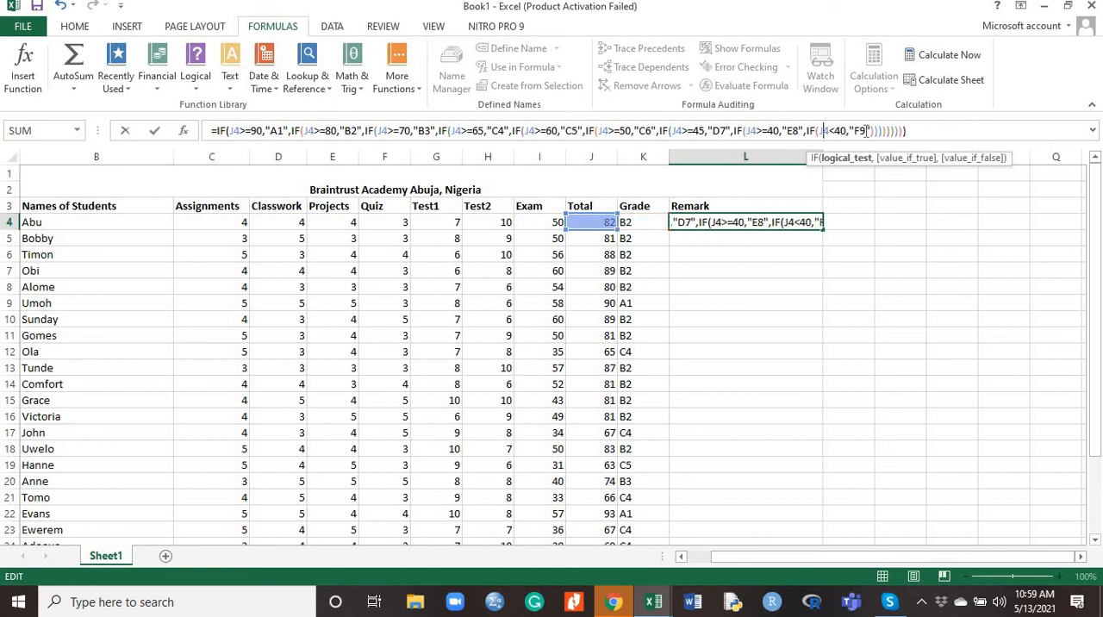
Replace the result of the J4<40 test in the L4 Remark formula with "Fail"
click(866, 130)
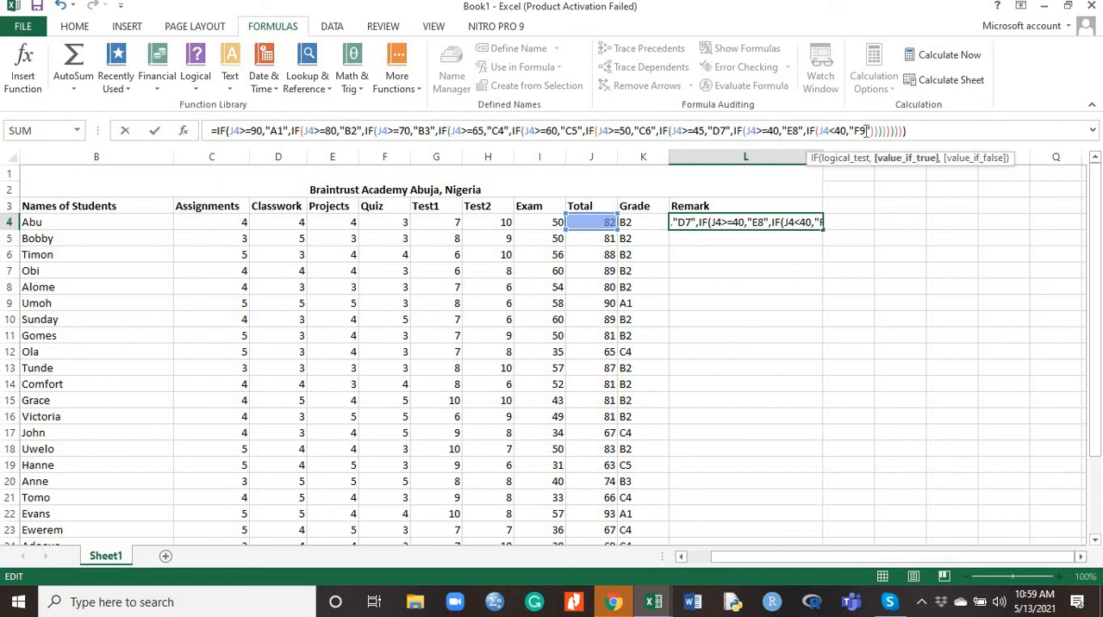
key(BackSpace)
key(BackSpace)
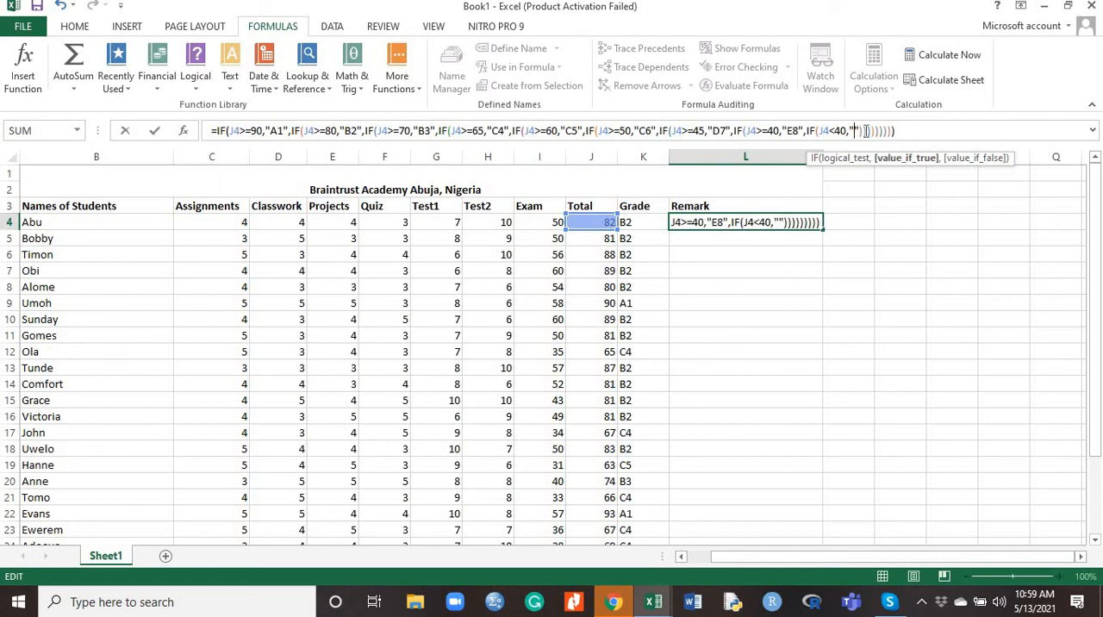
text(F)
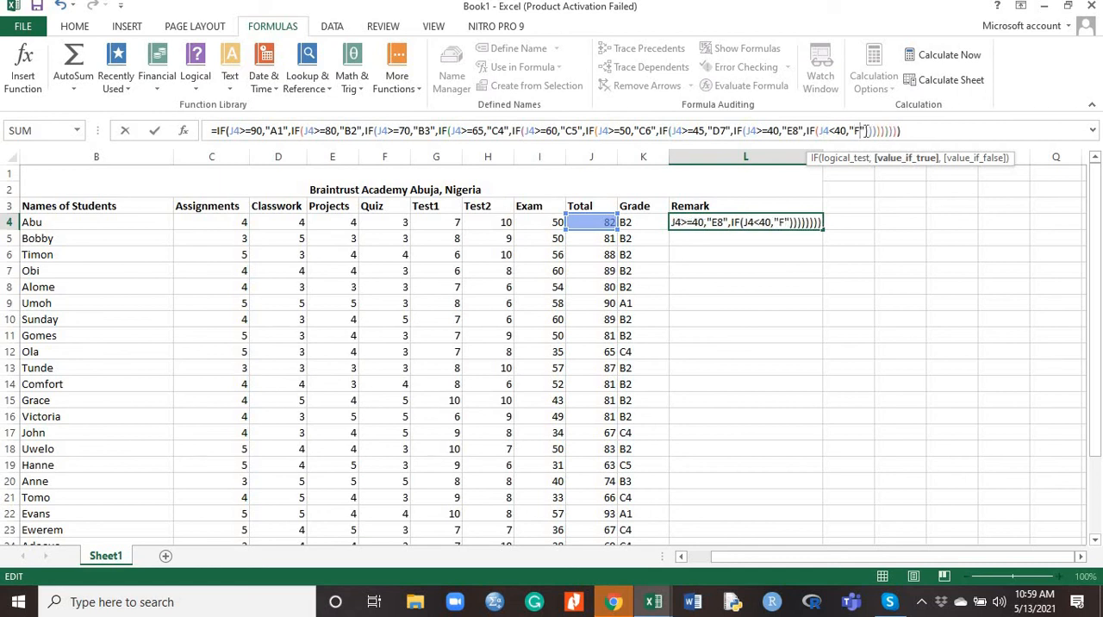
text(Ail)
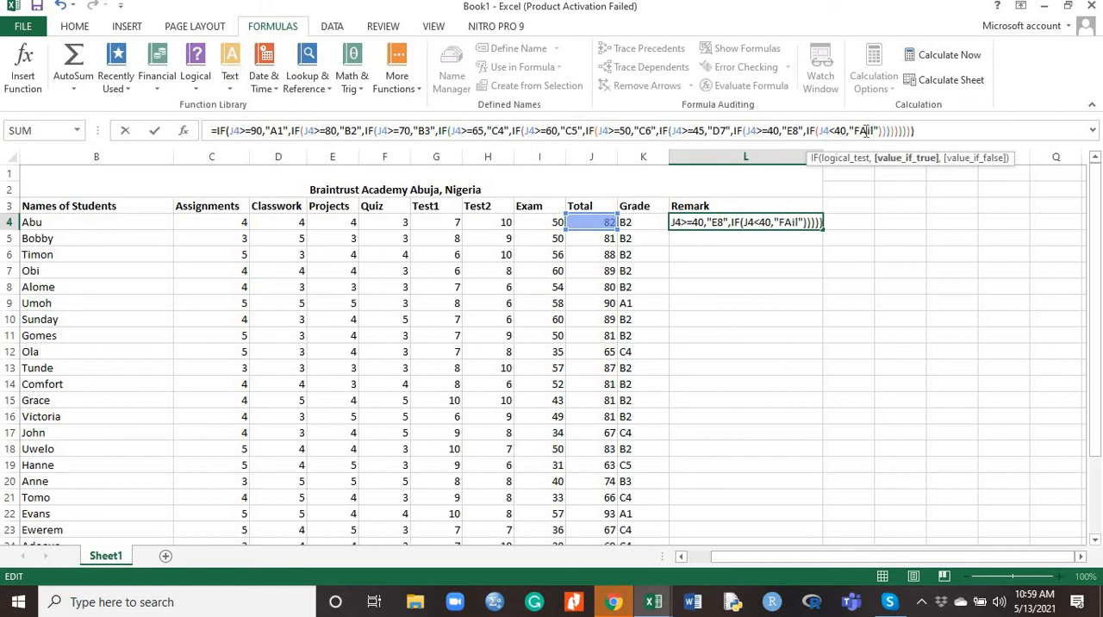
key(BackSpace)
key(BackSpace)
key(BackSpace)
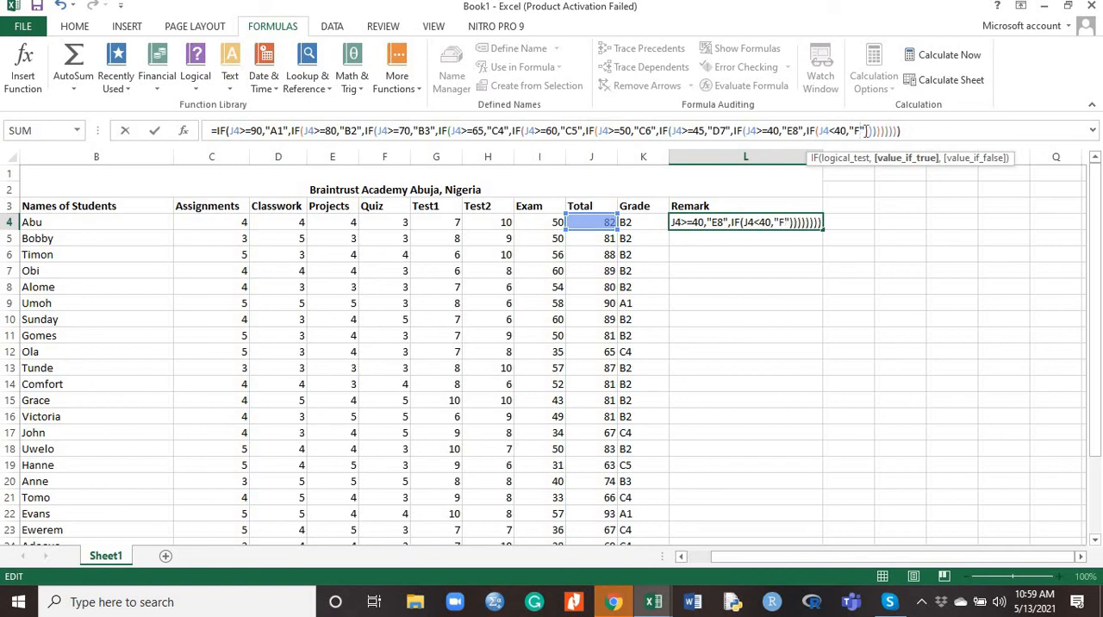
text(ail)
Replace the result of the J4>=40 test in the L4 Remark formula with "Weak Pass"
click(798, 130)
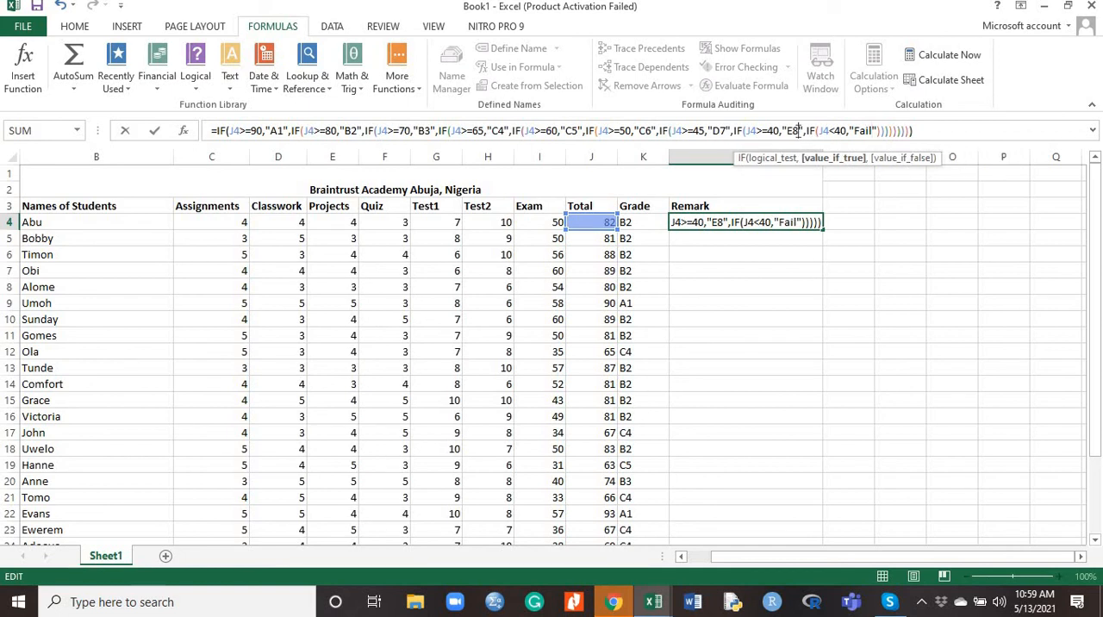
key(BackSpace)
key(BackSpace)
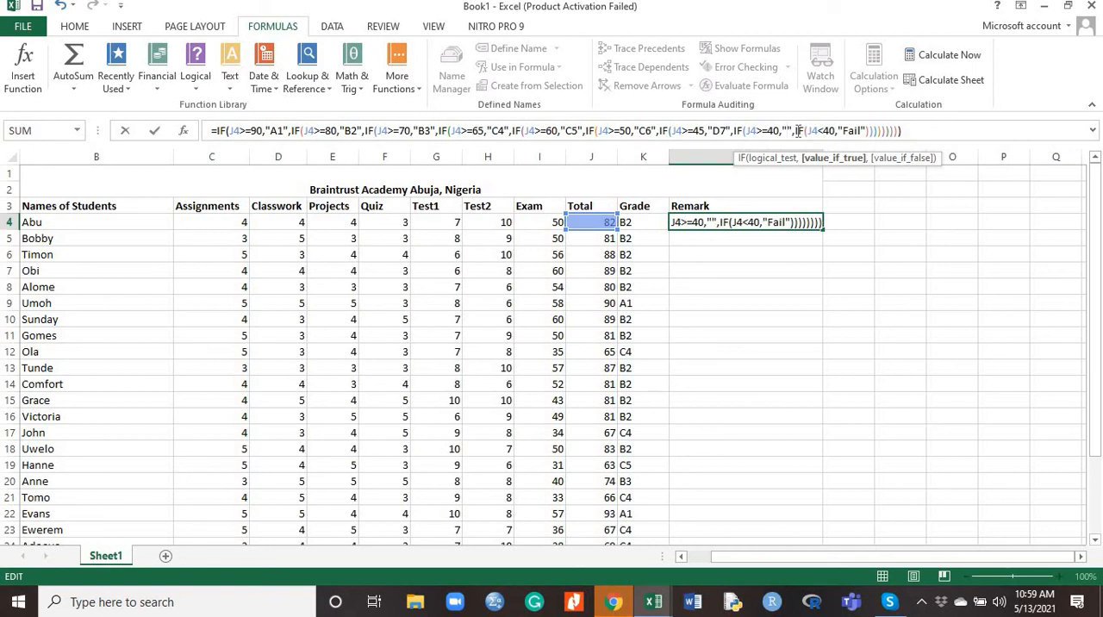
text(Weak )
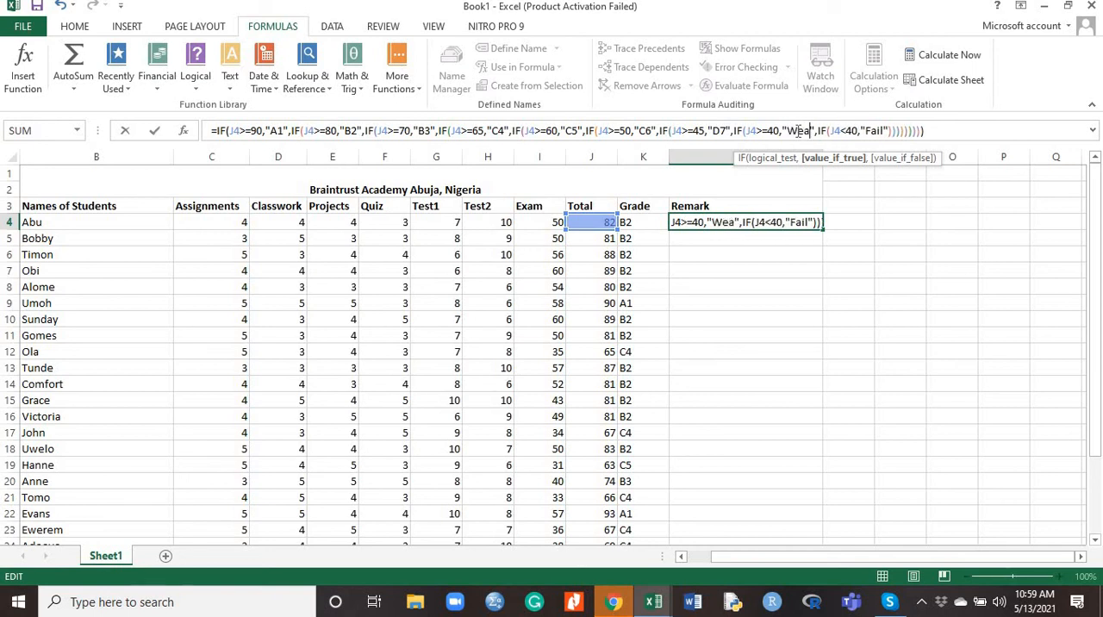
text(Pass)
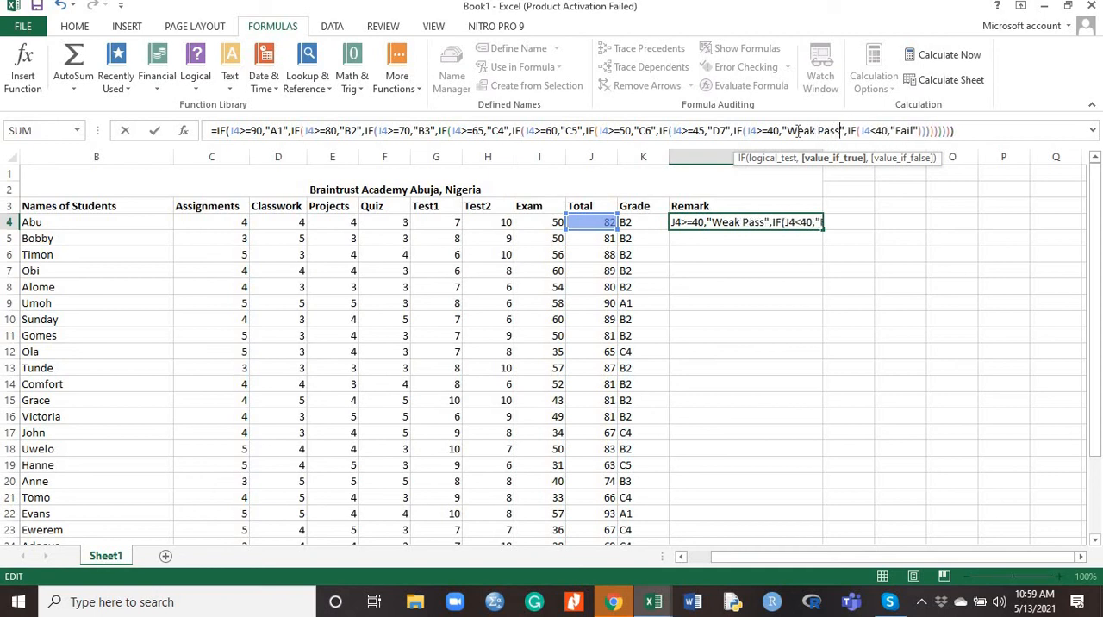
Replace the result of the J4>=45 test in the L4 Remark formula with "Pass"
click(726, 131)
key(BackSpace)
key(BackSpace)
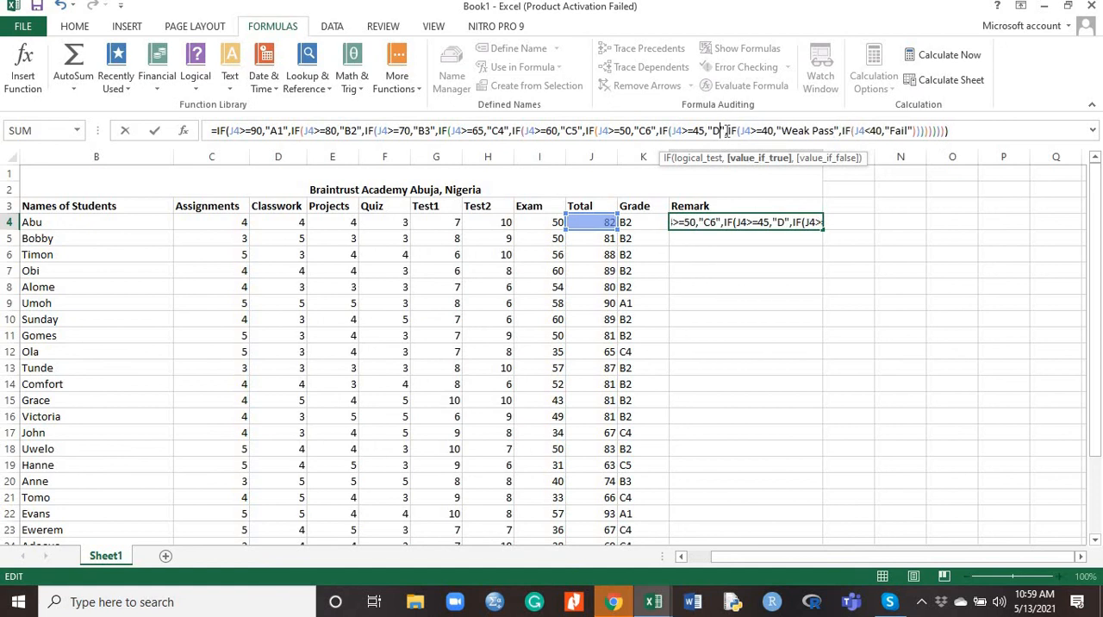
text(Pa)
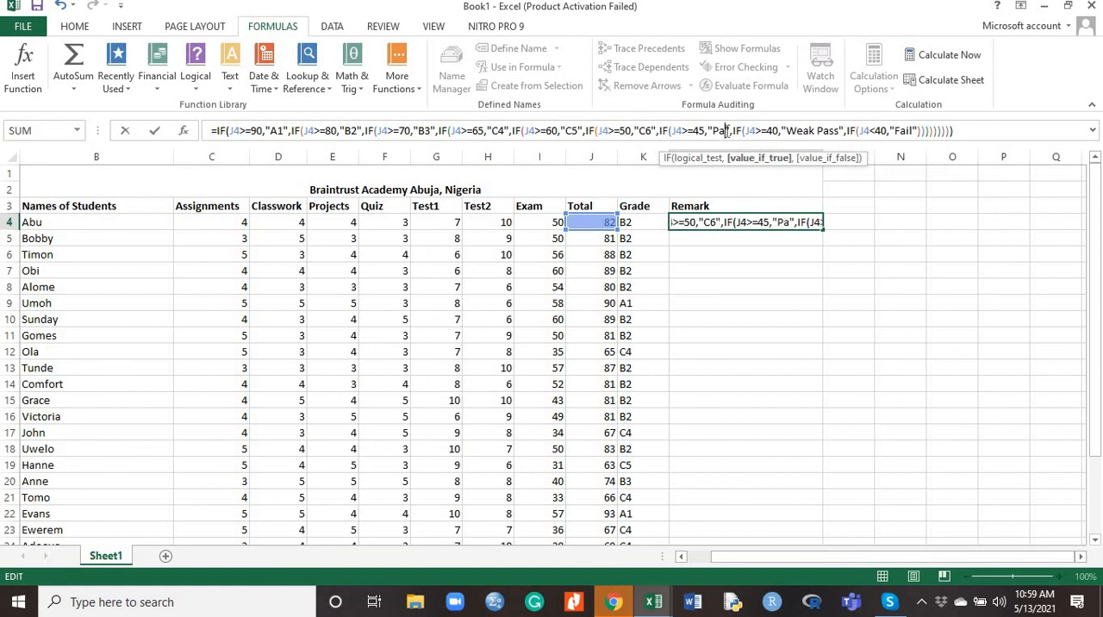
text(ss)
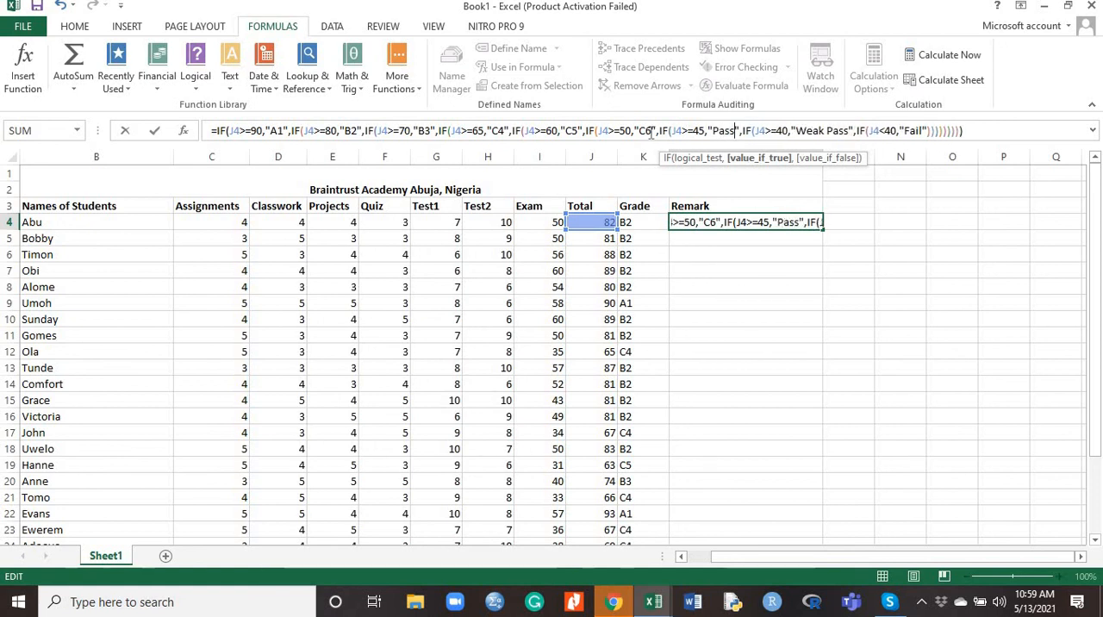
Replace the result of the J4>=50 test in the L4 Remark formula with "Merit"
click(652, 131)
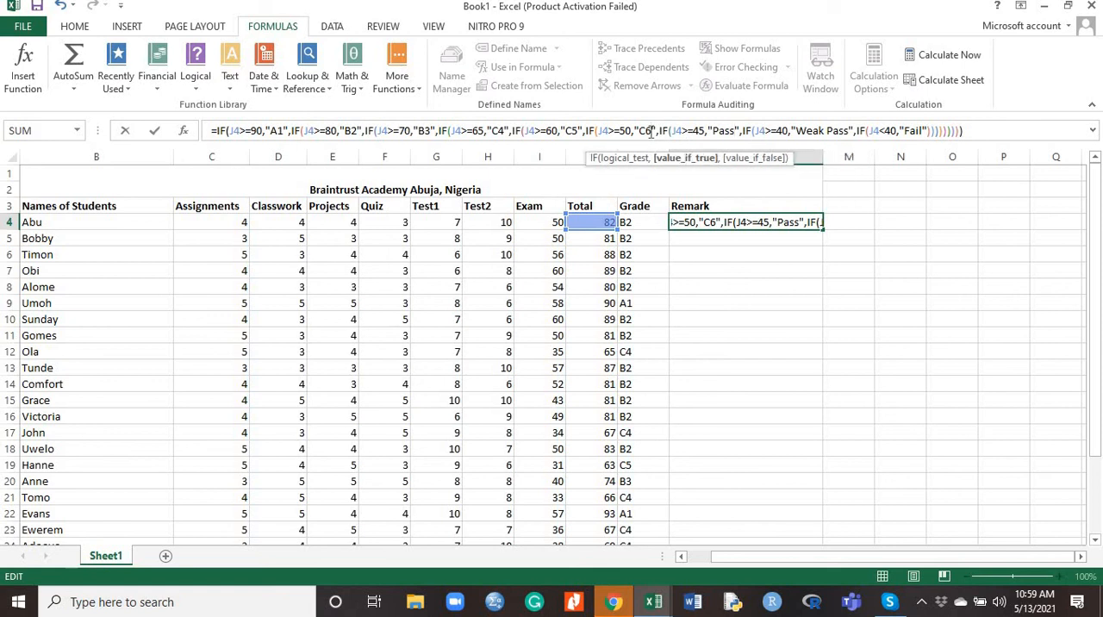
key(BackSpace)
key(BackSpace)
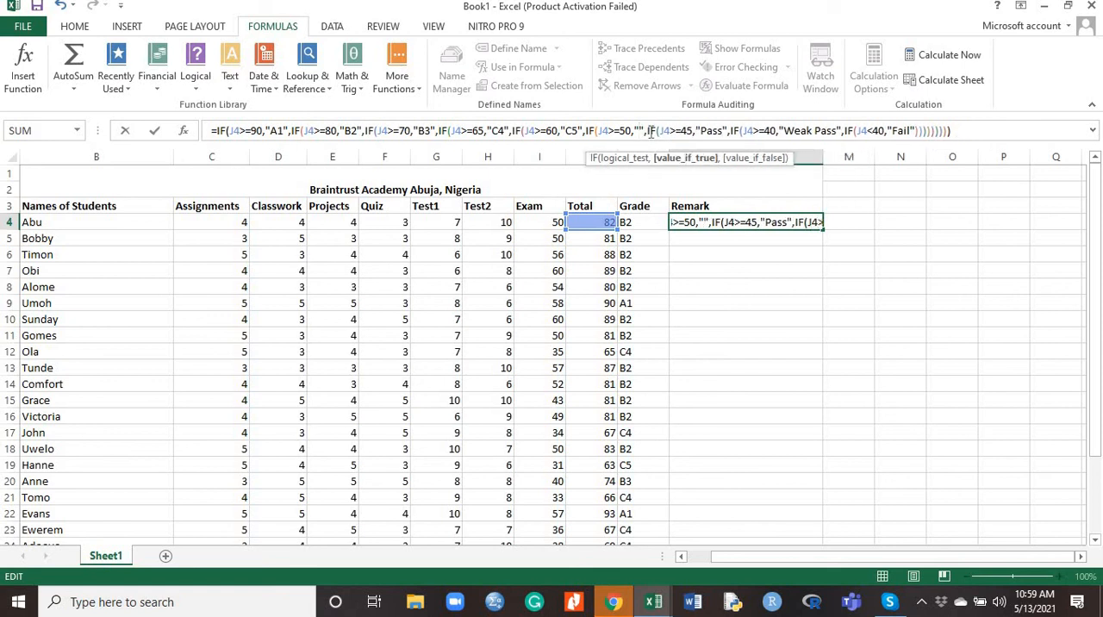
text(Meri)
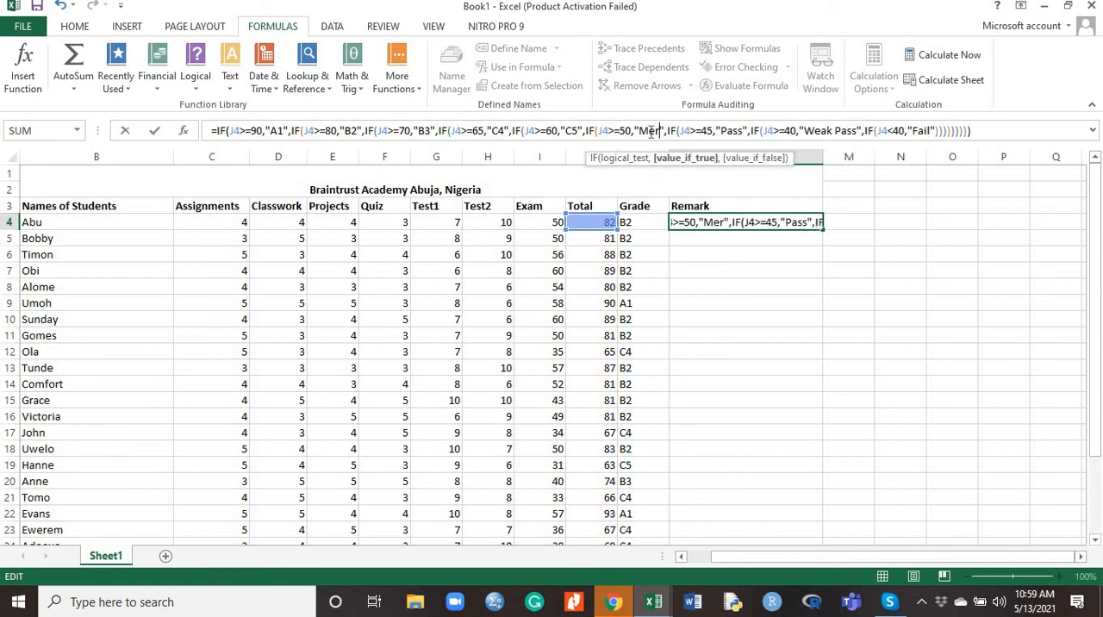
text(t)
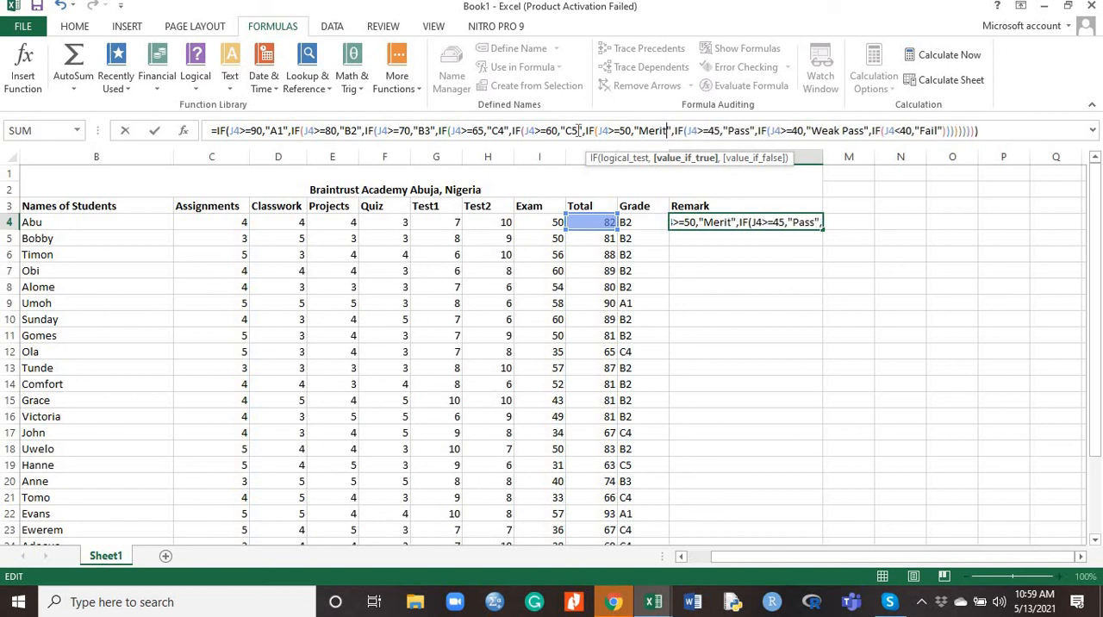
Replace the result of the J4>=60 test in the L4 Remark formula with "Lower Credit"
click(578, 130)
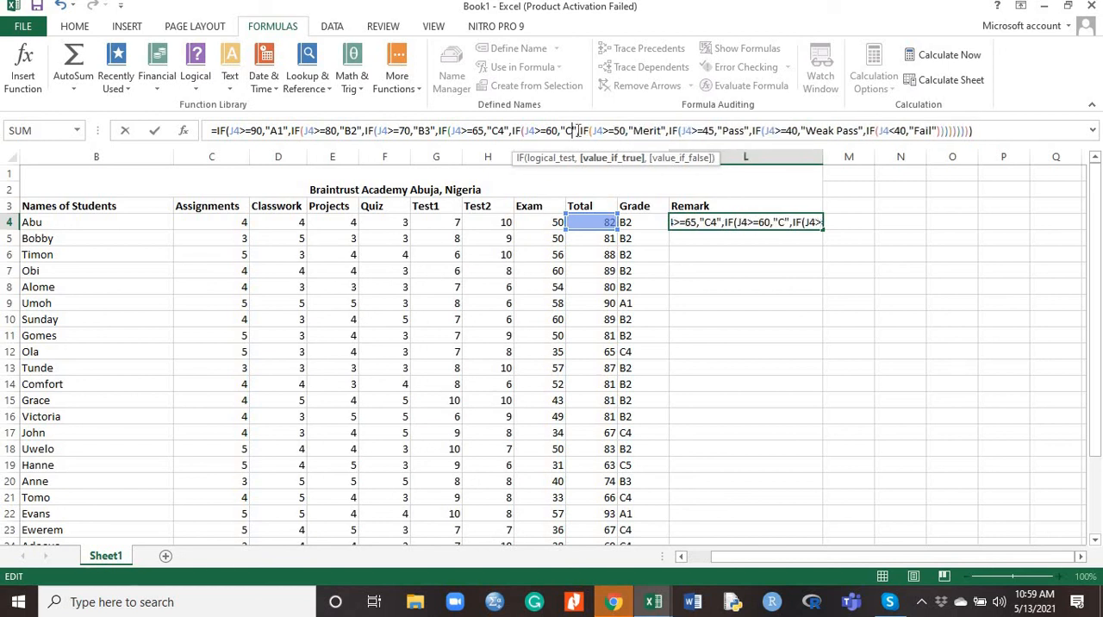
key(BackSpace)
key(BackSpace)
text(Lower )
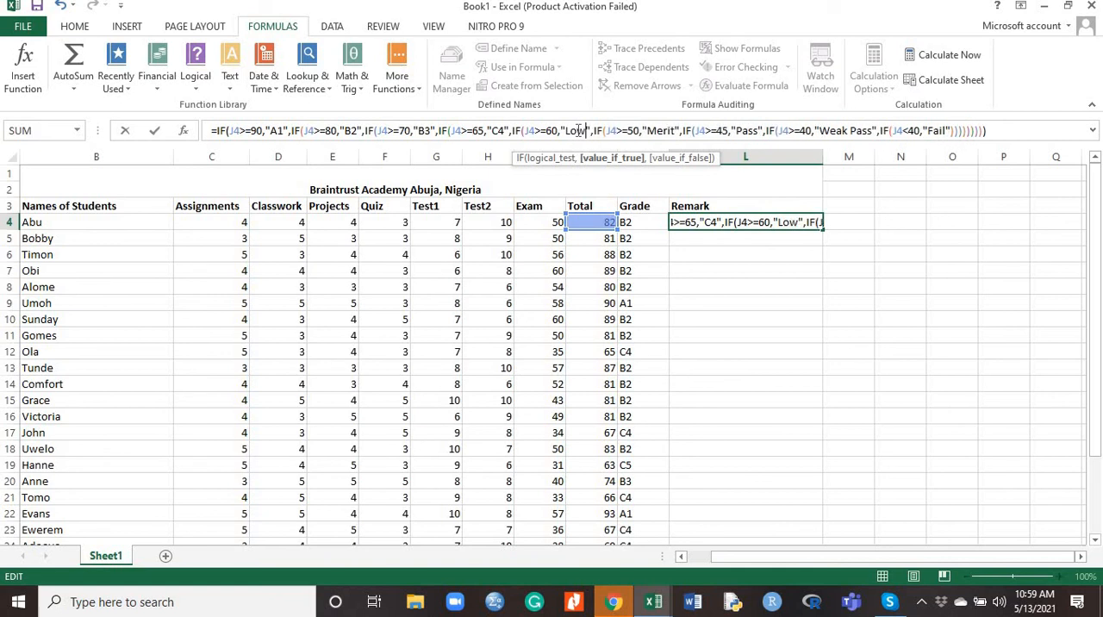
text(Credit)
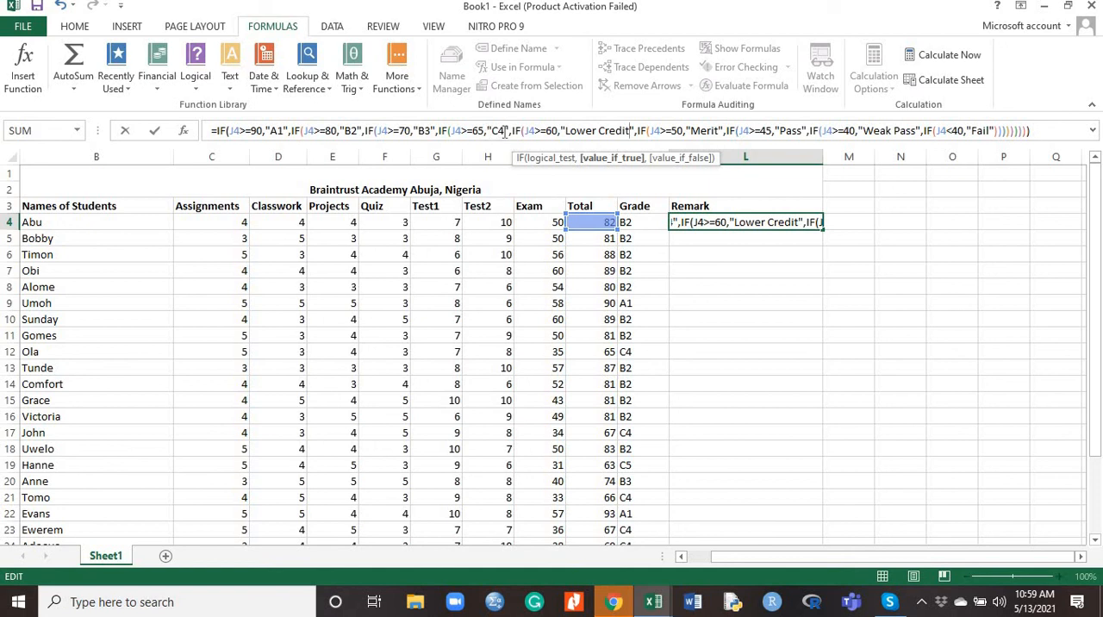
Replace the result of the J4>=65 test in the L4 Remark formula with "Upper Credit"
click(504, 130)
key(BackSpace)
key(BackSpace)
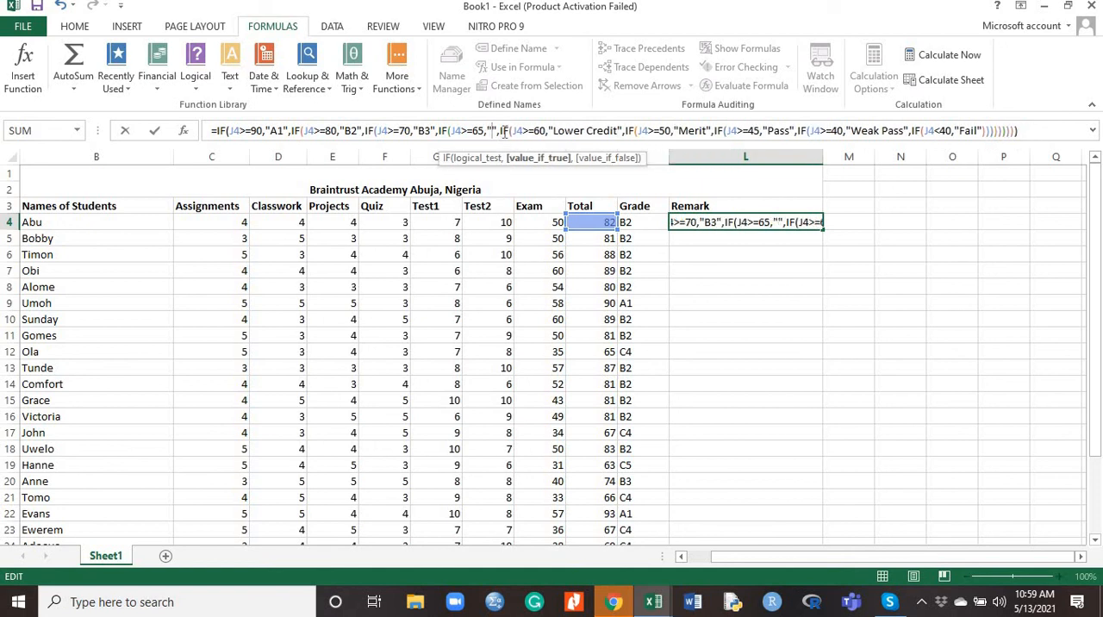
text(Upper )
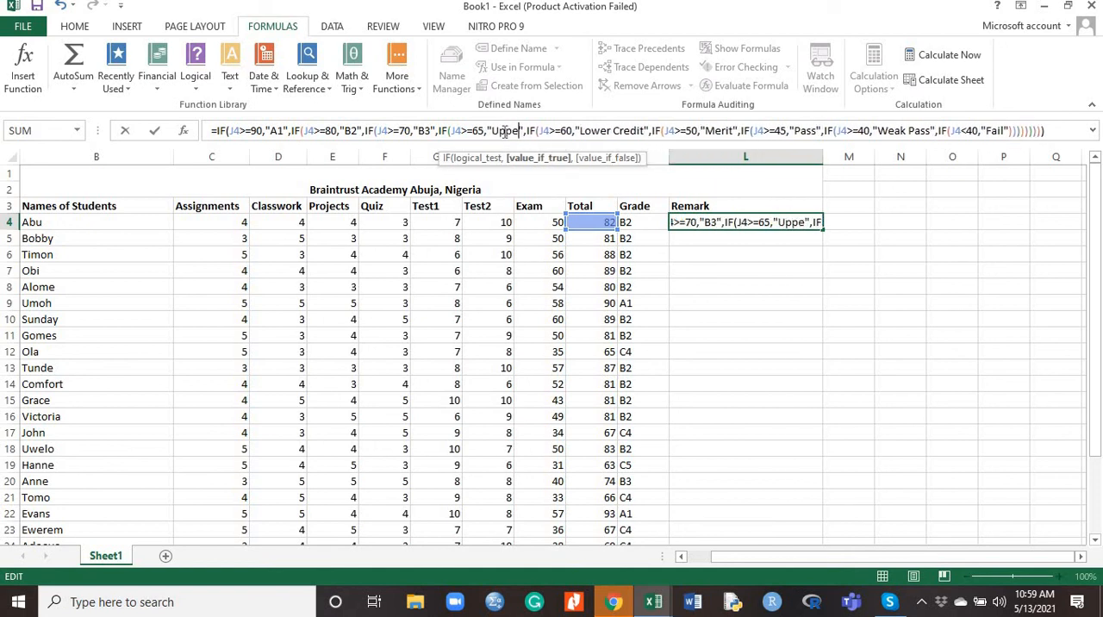
text(Credit)
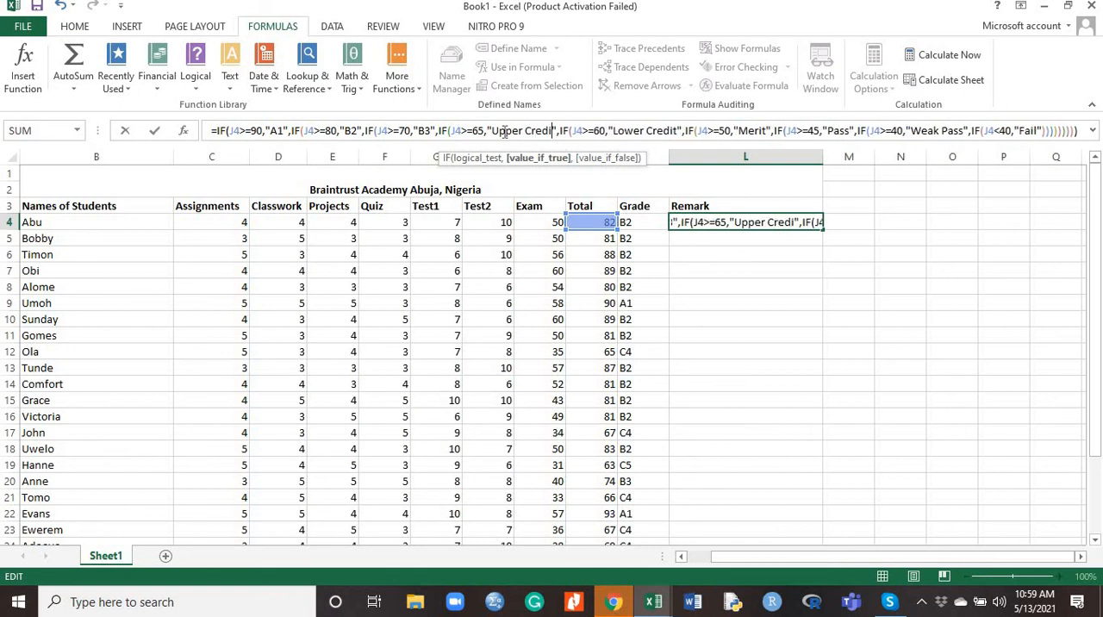
Replace the result of the J4>=70 test in the L4 Remark formula with "Good"
click(431, 130)
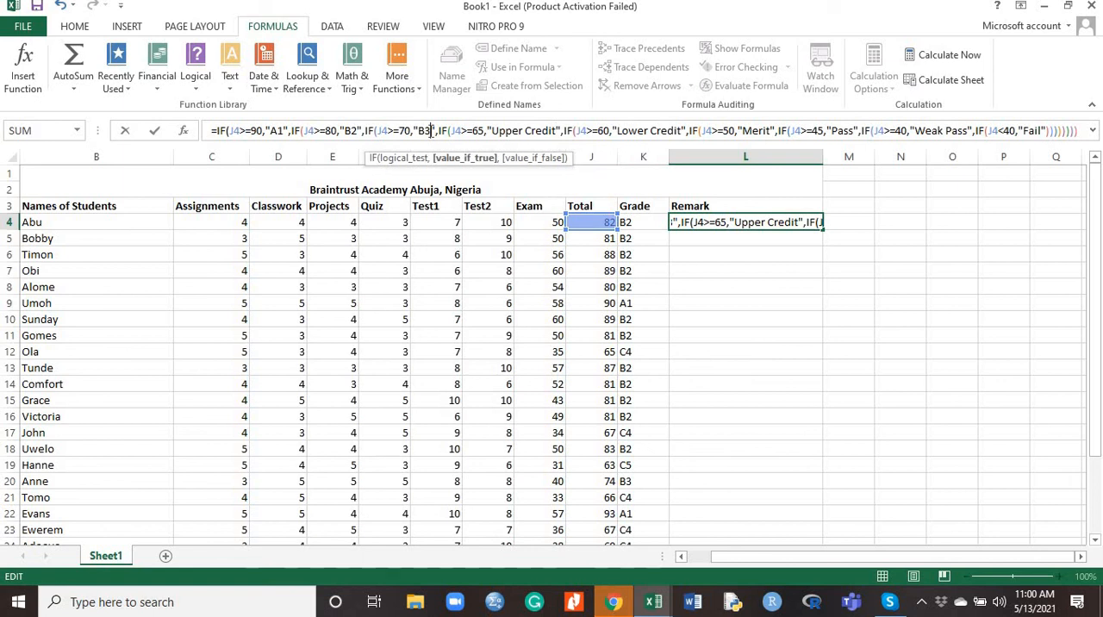
key(BackSpace)
key(BackSpace)
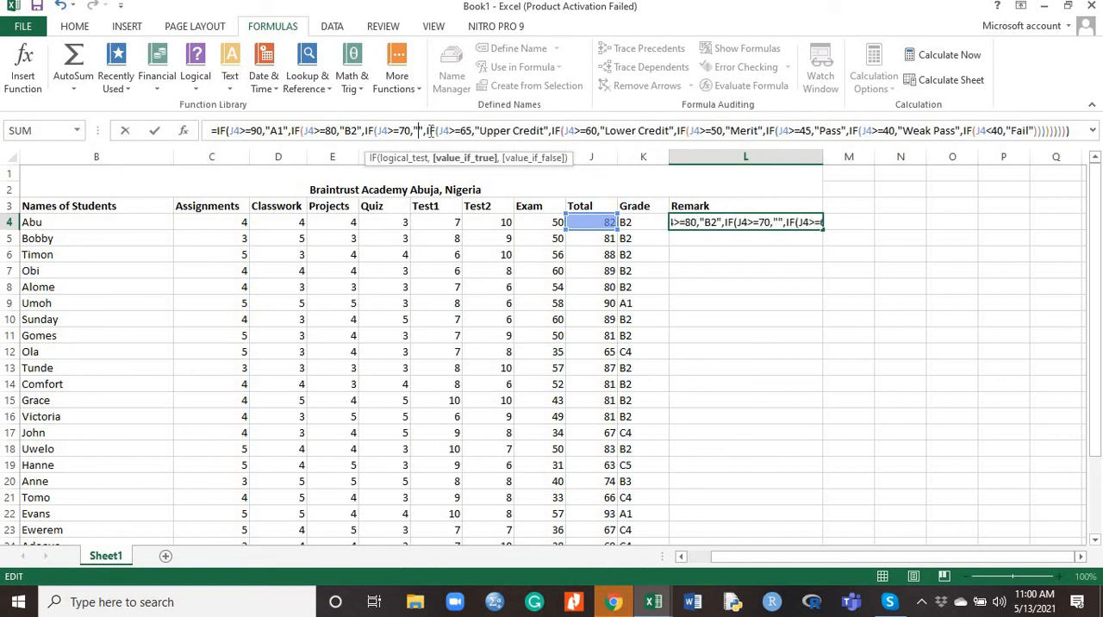
text(Good)
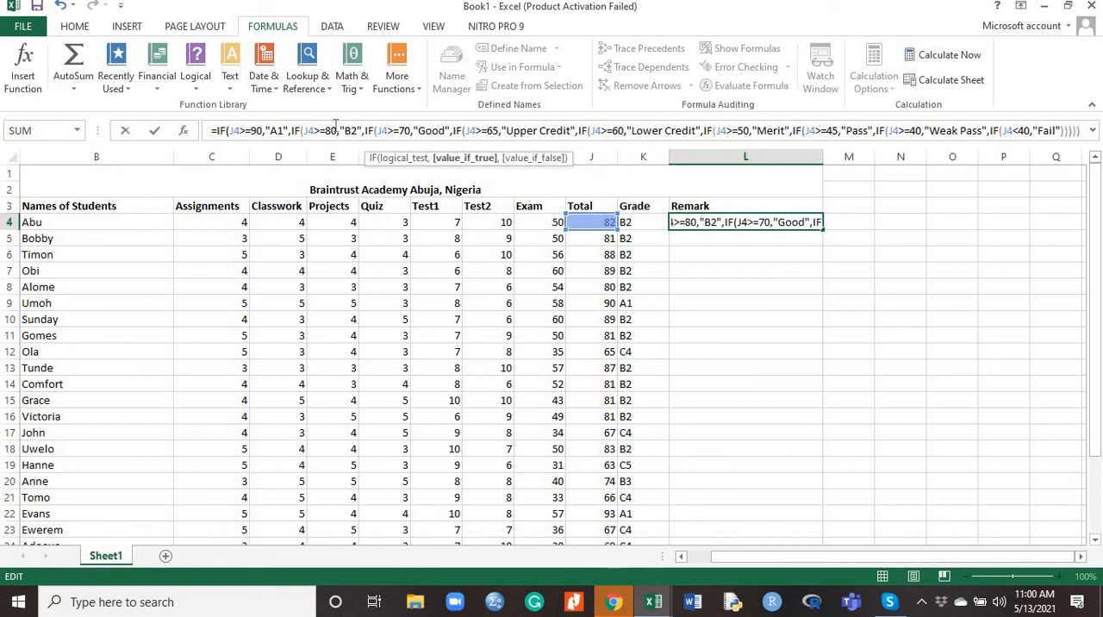
Replace the result of the J4>=80 test in the L4 Remark formula with "Ver Good"
click(357, 130)
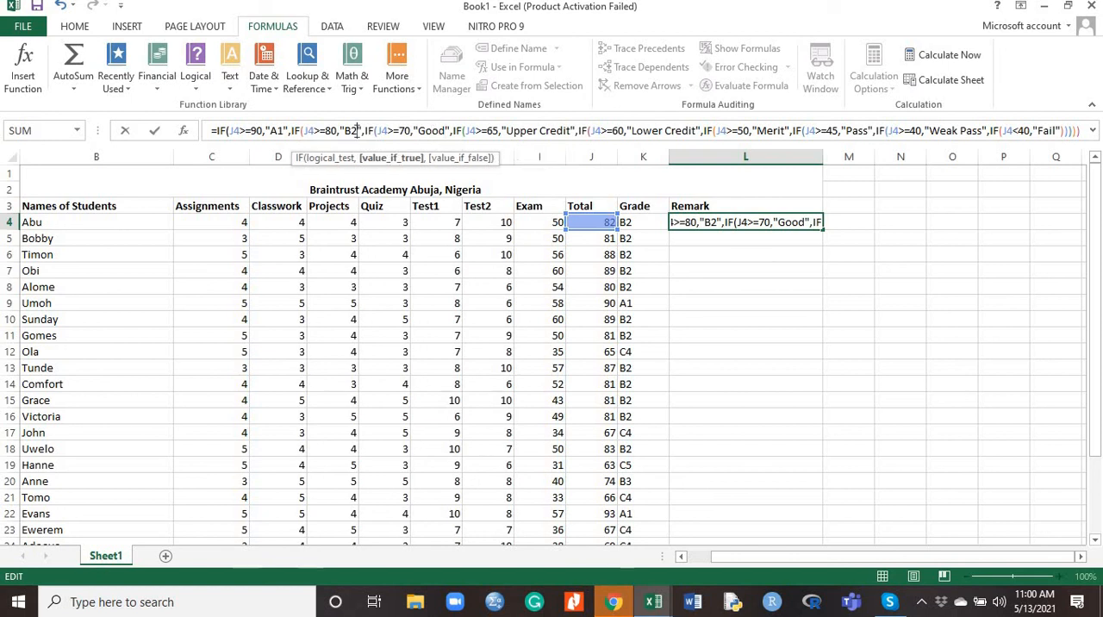
key(BackSpace)
key(BackSpace)
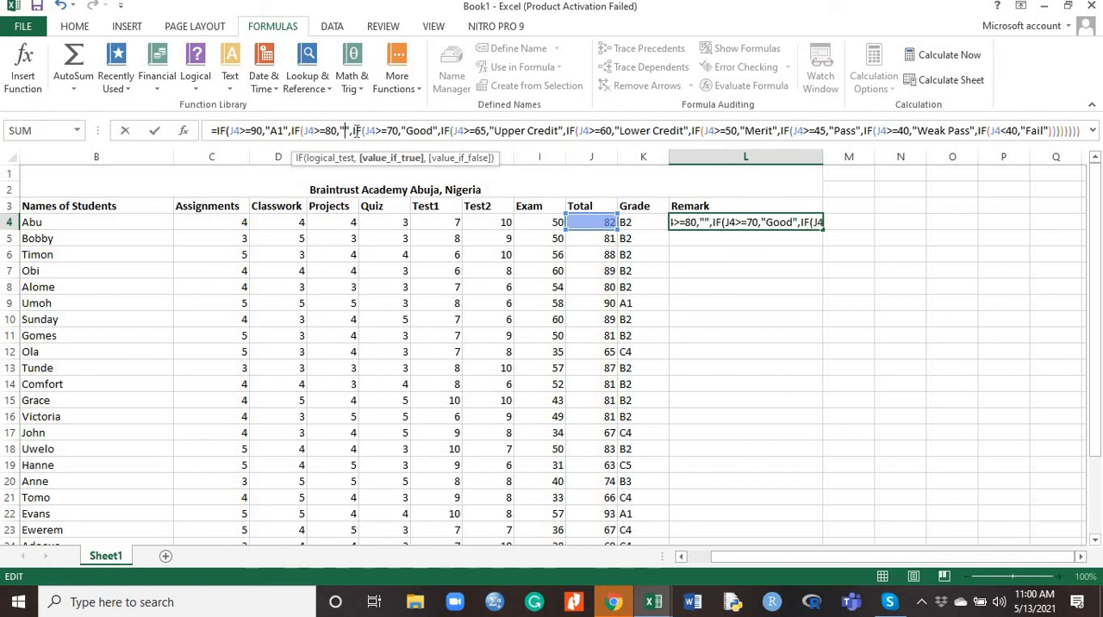
text(Ver)
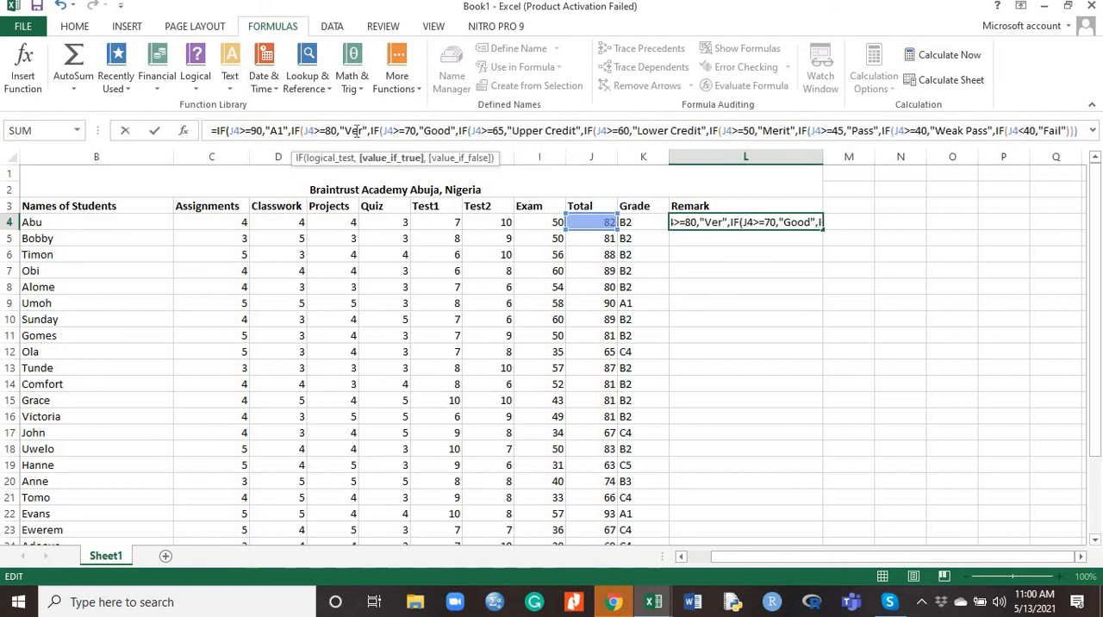
text( Good)
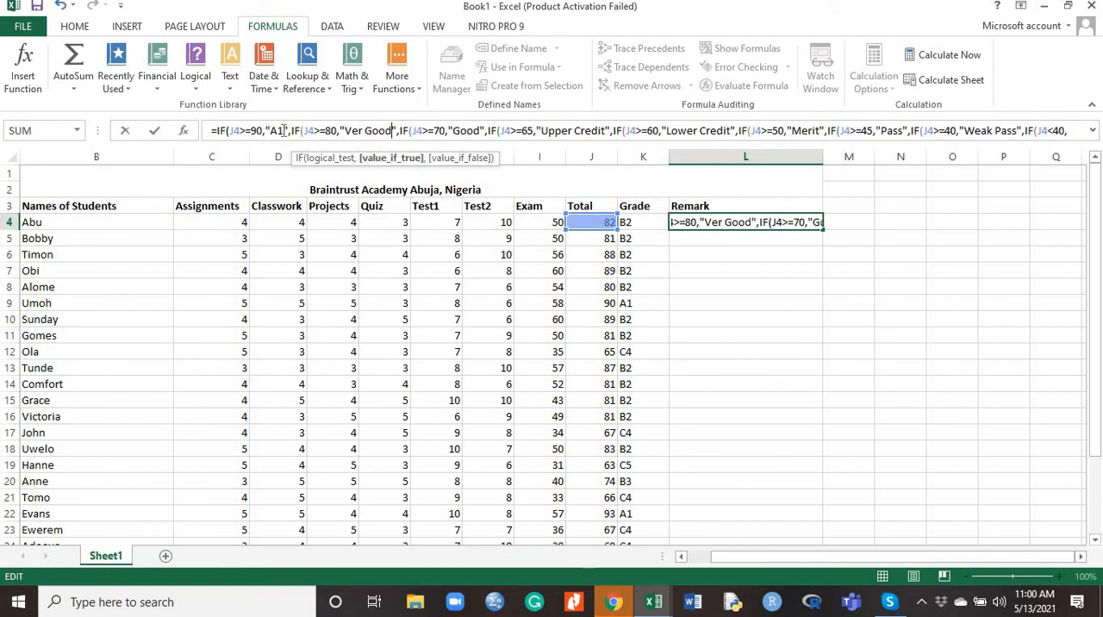
Replace the result of the J4>=90 test in the L4 Remark formula with "Excellent"
click(284, 130)
key(BackSpace)
key(BackSpace)
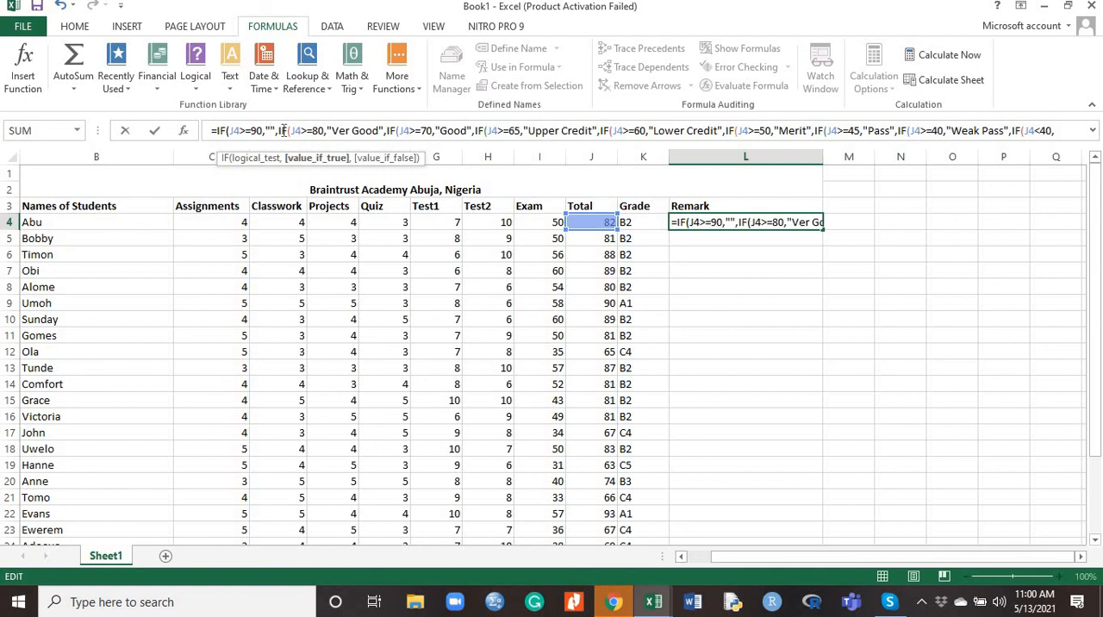
text(E)
text(xcelle)
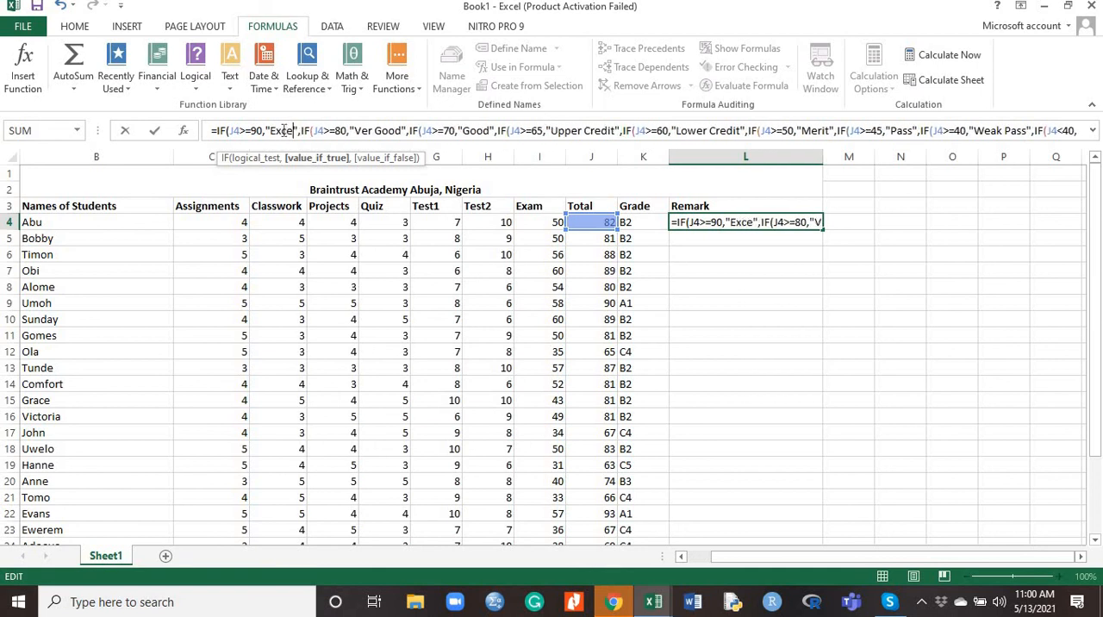
text(nt)
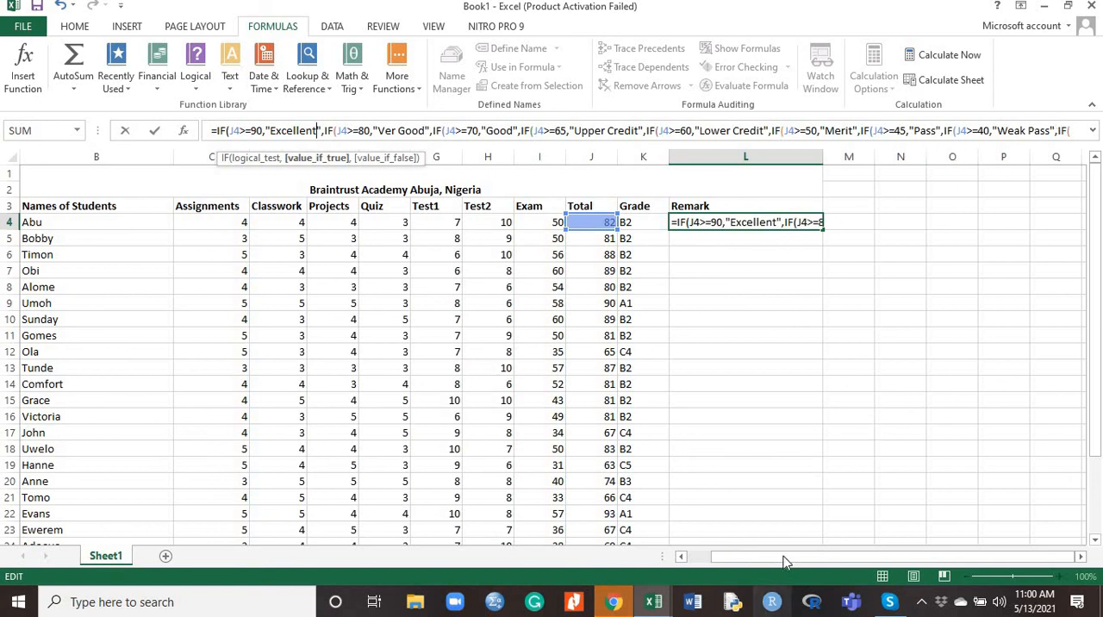
Check the end of the nested-IF Remark formula and its closing parentheses, and enter the formula in L4
drag(784, 555, 1005, 541)
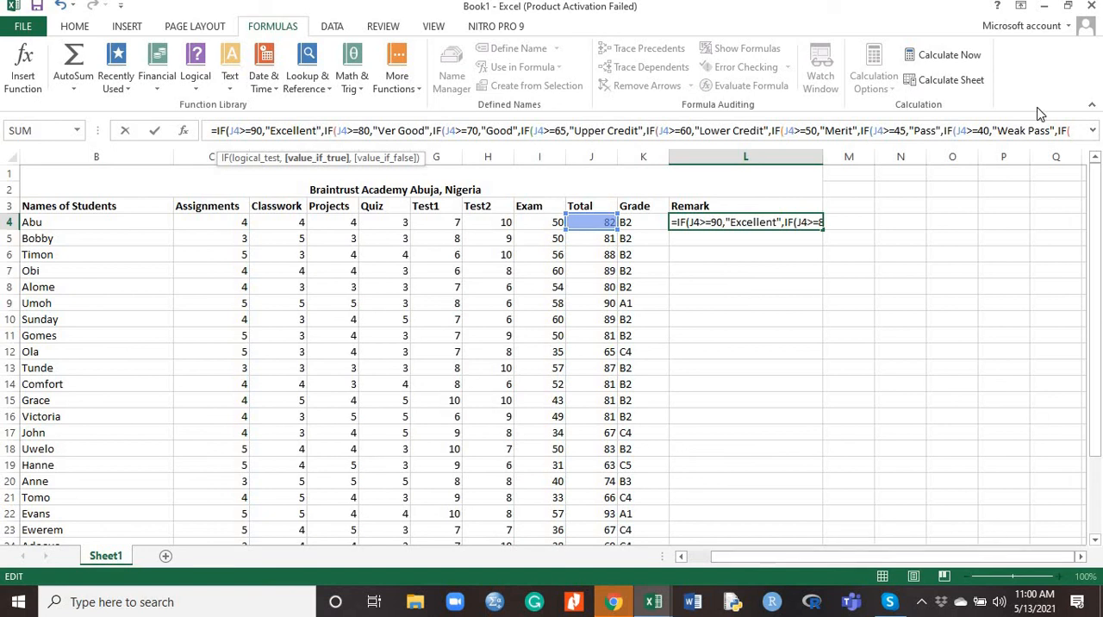
click(1028, 130)
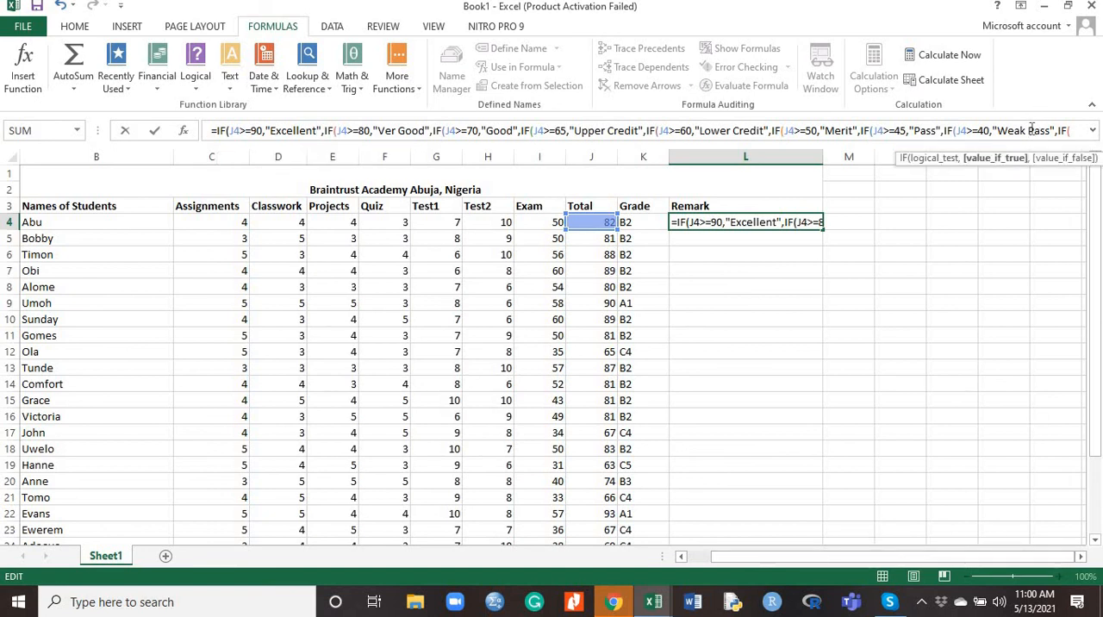
key(Right)
key(Right)
key(Right)
key(Right)
key(Right)
key(Right)
key(Right)
key(Right)
key(Right)
key(Right)
key(Right)
key(Right)
key(Right)
key(Right)
key(Right)
key(Right)
key(Right)
key(Right)
key(Right)
key(Right)
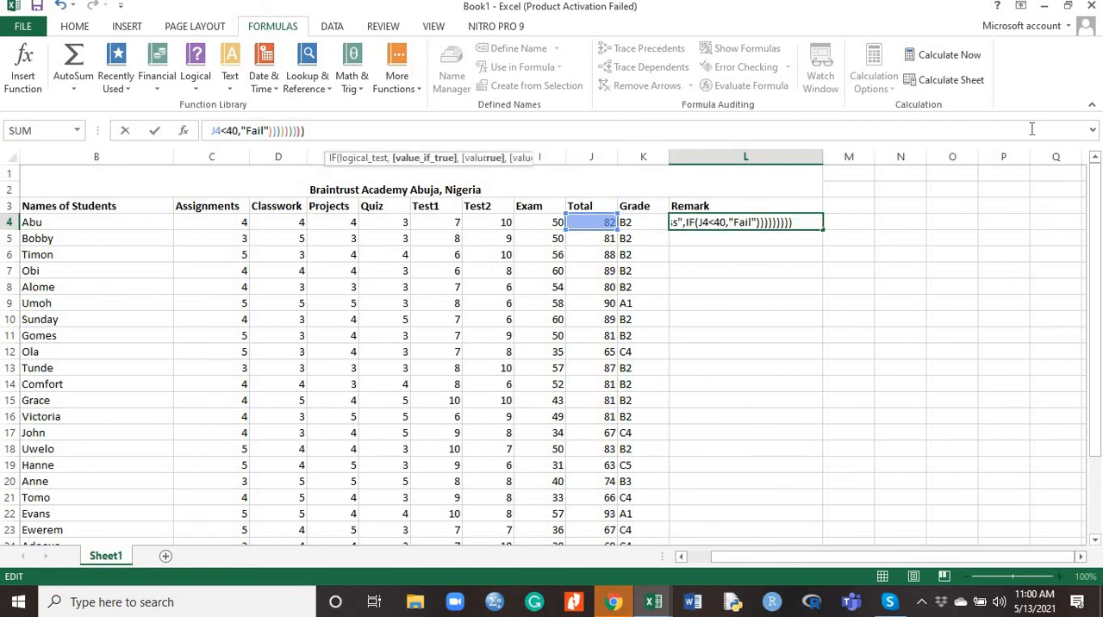
key(Right)
key(Right)
key(Right)
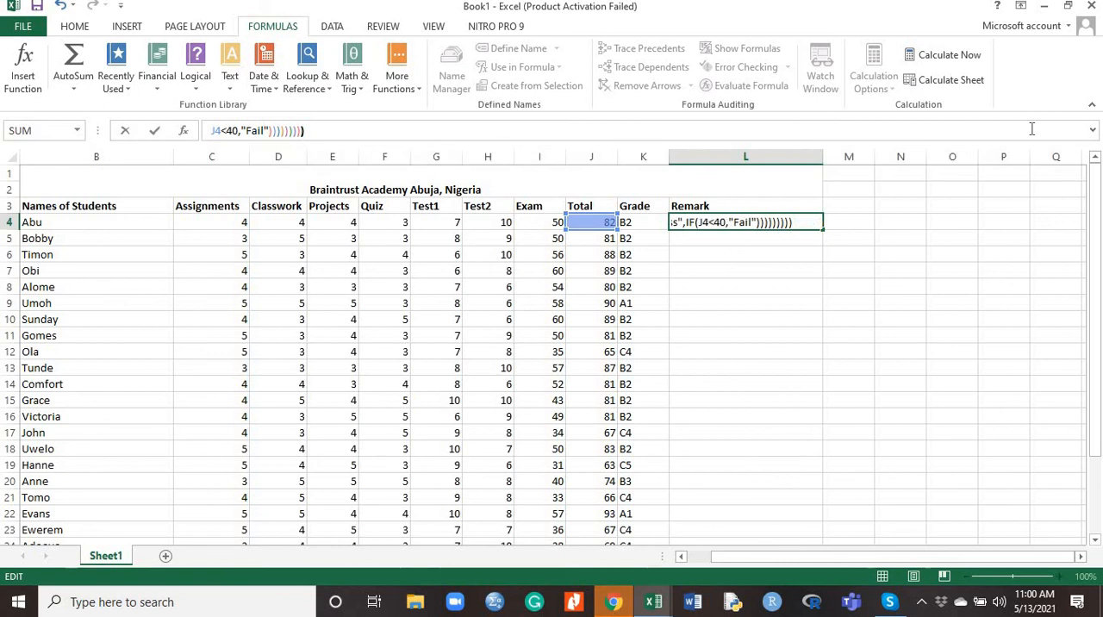
key(Return)
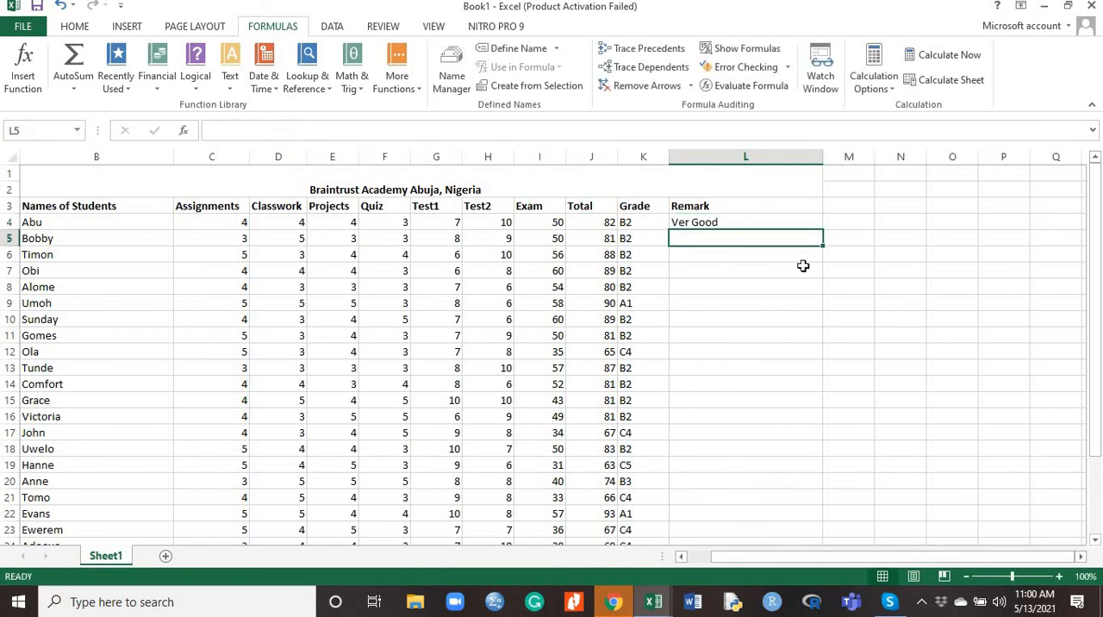
Copy the Remark formula from L4 down the column to L29 and select row 25 to review that student's record
click(767, 222)
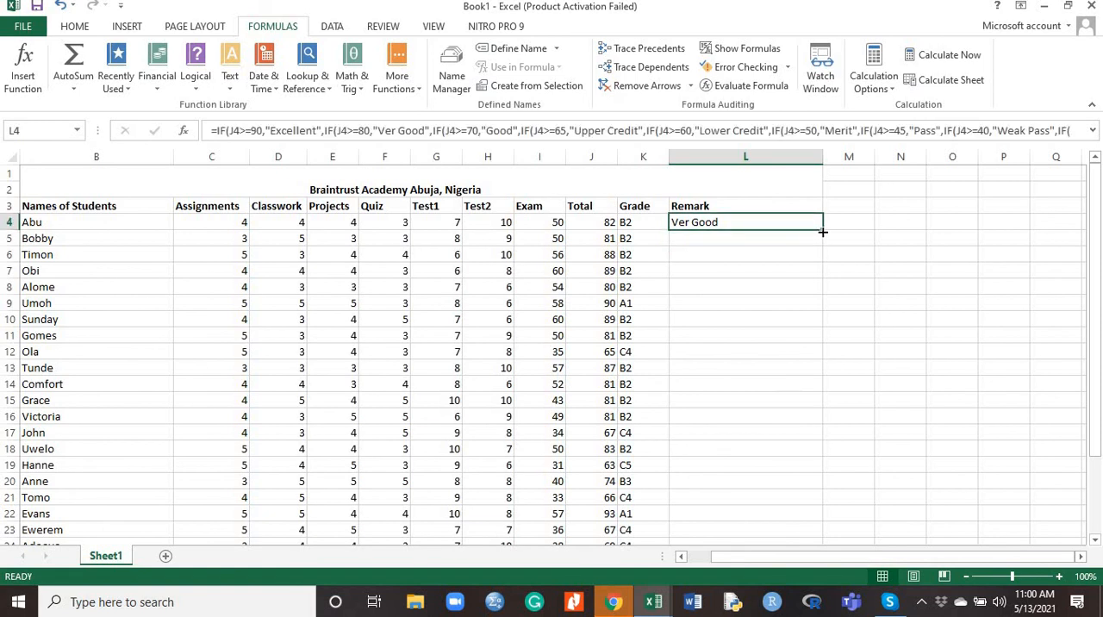
drag(815, 262, 809, 507)
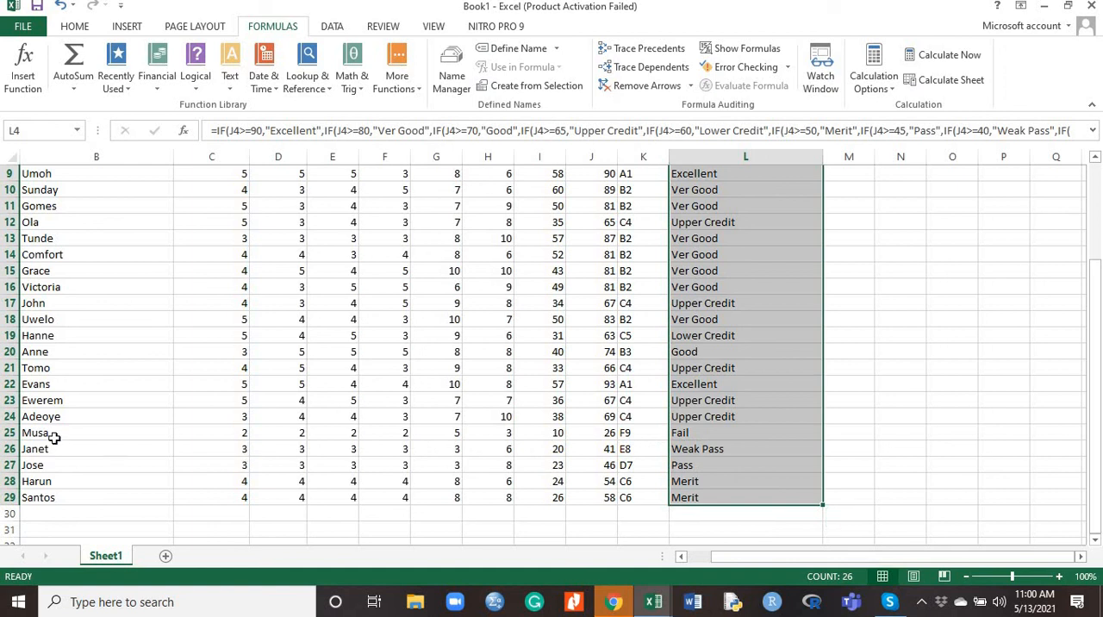
click(8, 432)
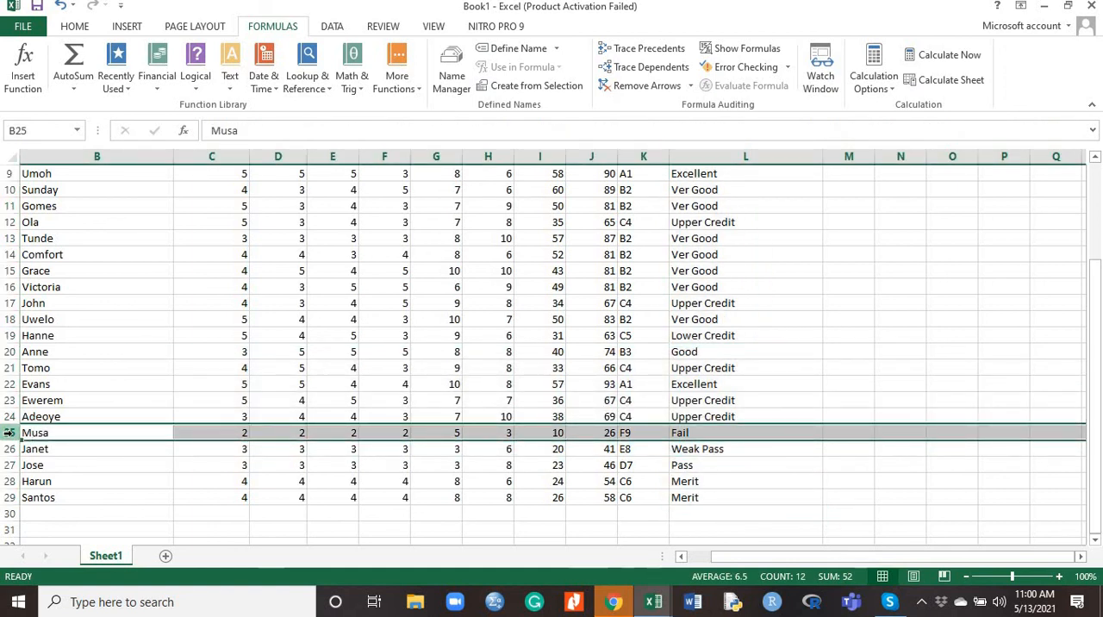
Select rows 22 and 18 in turn to review those students' totals, grades and remarks
click(8, 385)
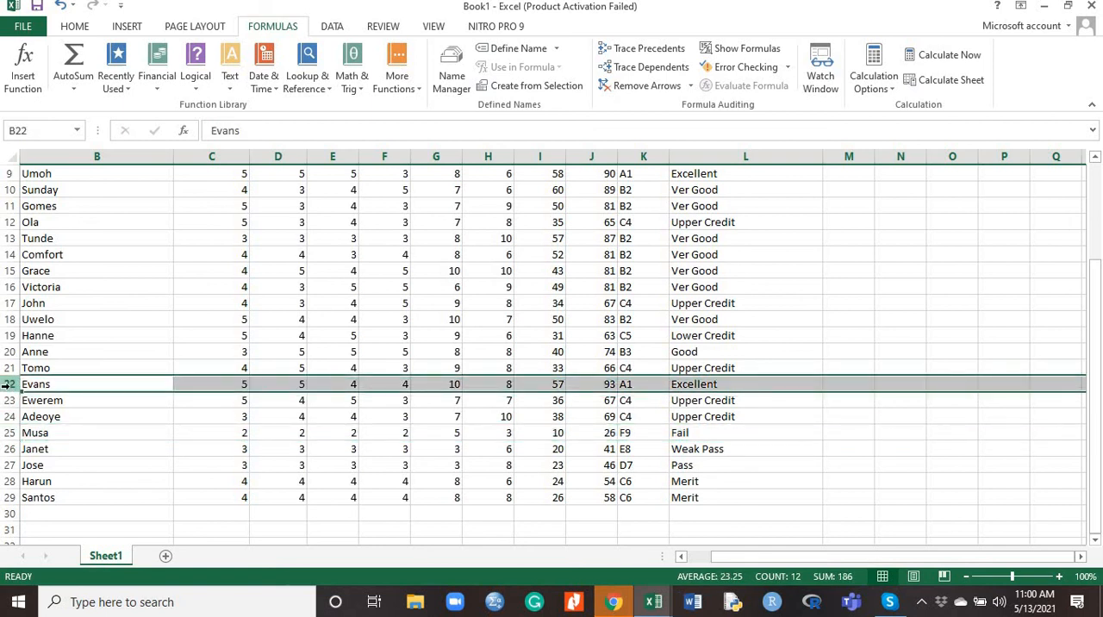
click(8, 319)
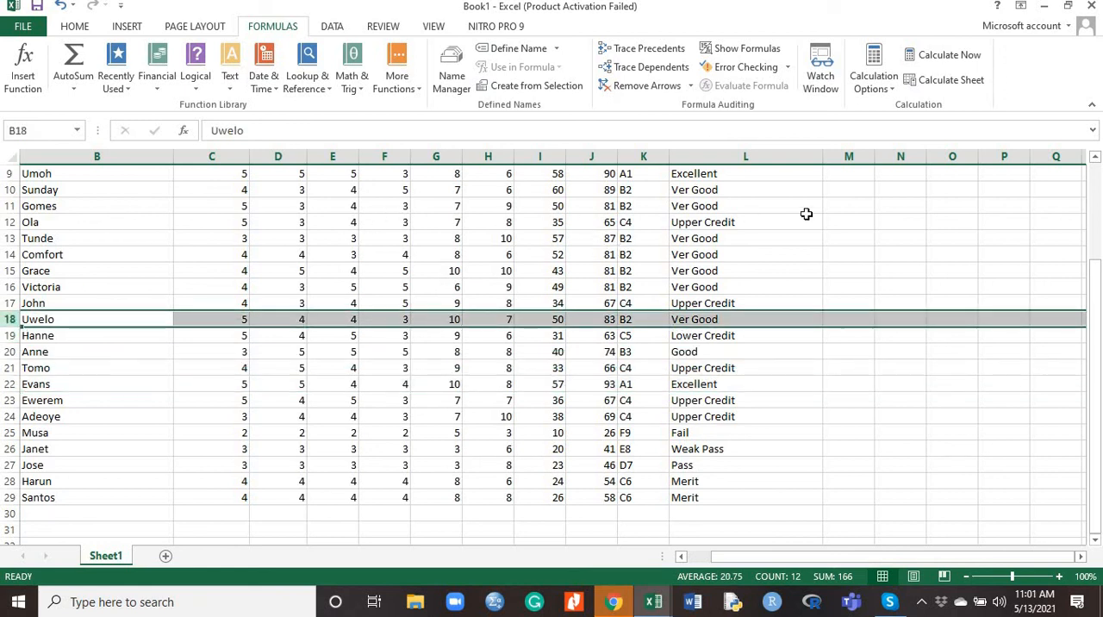
Correct "Ver Good" to "Very Good" in the L4 Remark formula, check the formula through to its closing parentheses, and enter it
drag(1100, 299, 1099, 202)
click(719, 224)
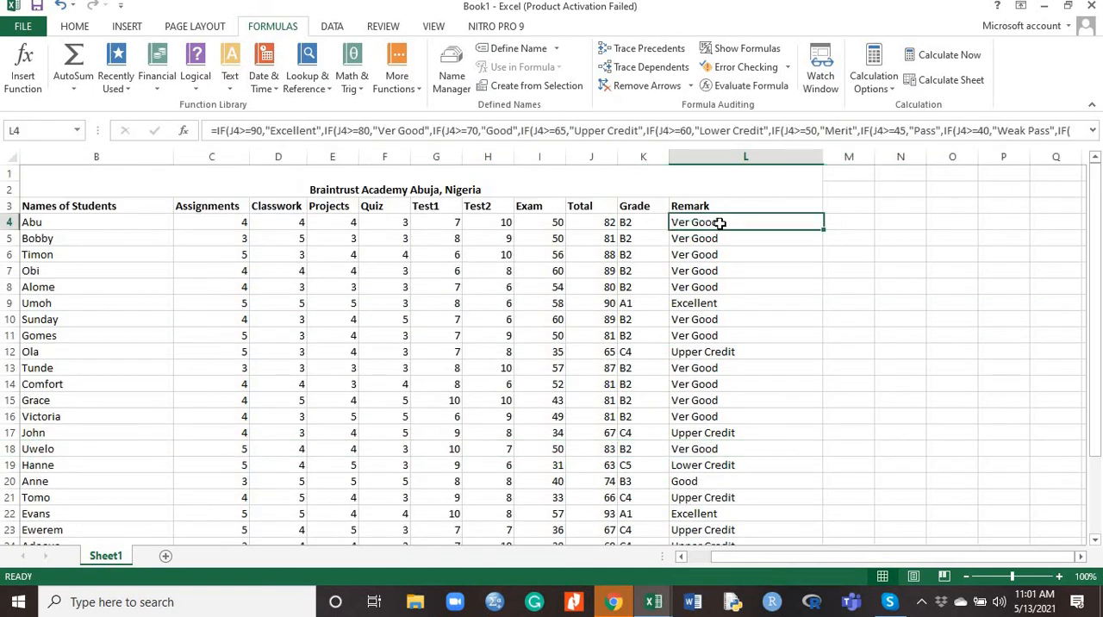
click(396, 130)
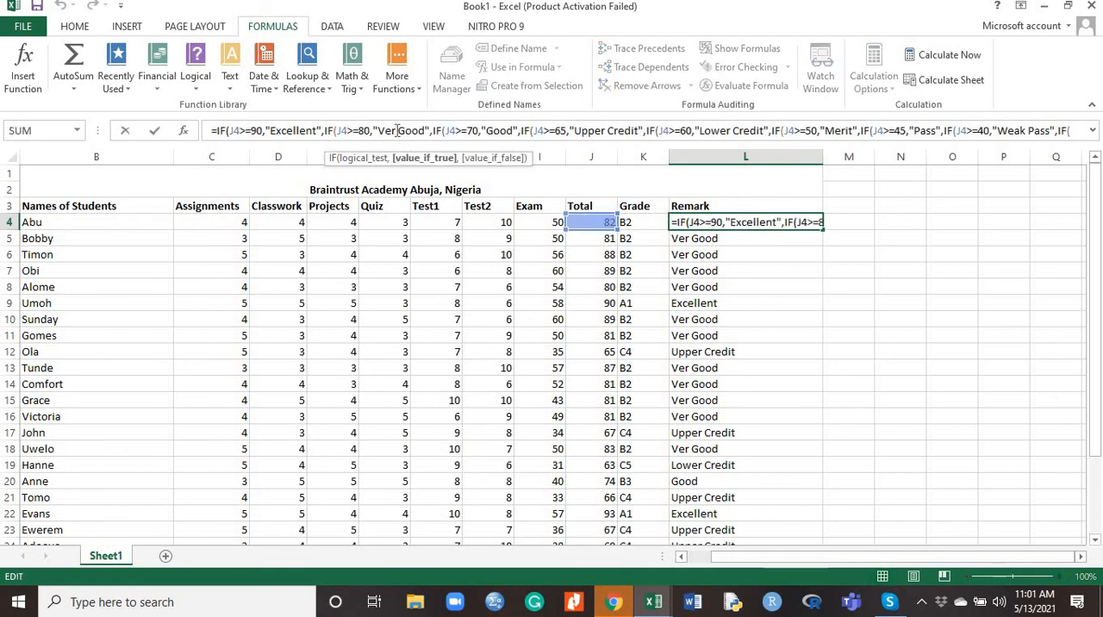
text(y)
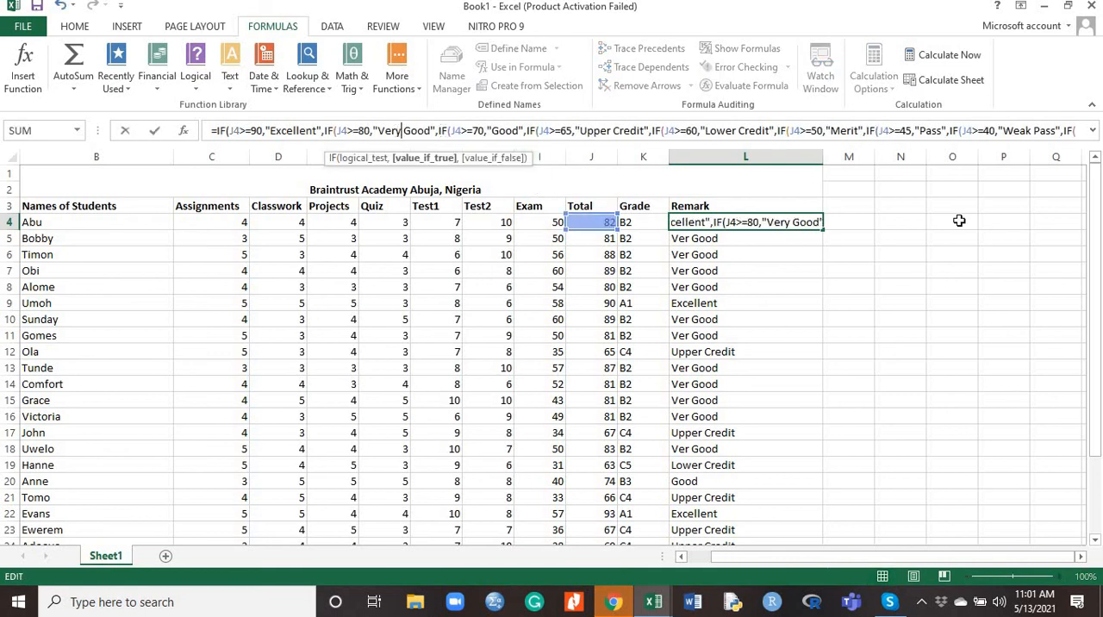
click(926, 130)
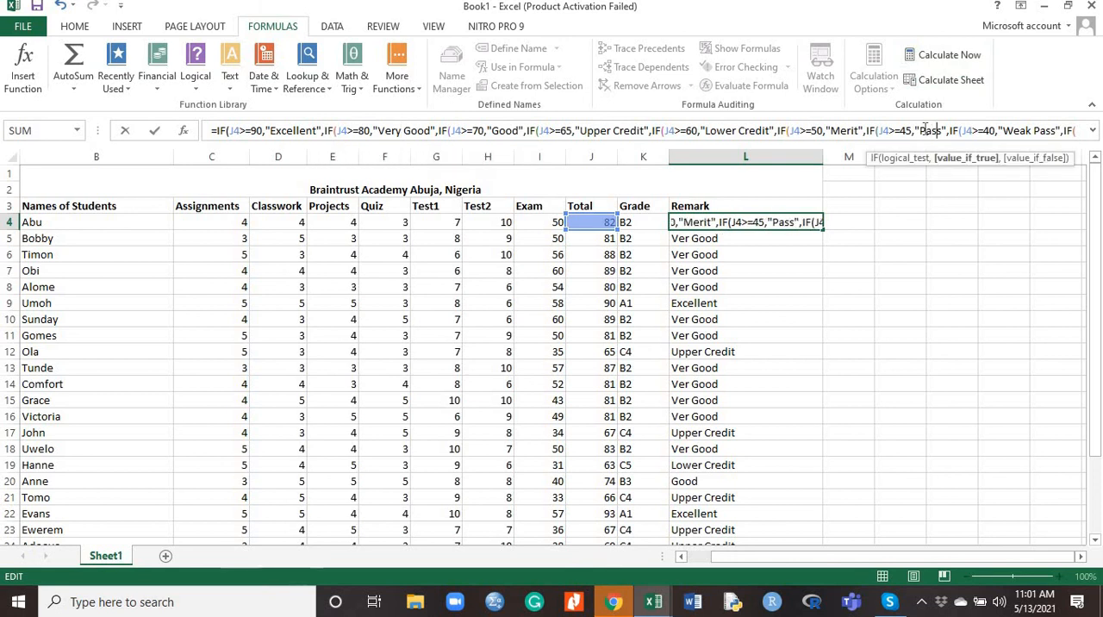
key(Right)
key(Right)
key(Right)
key(Right)
key(Right)
key(Right)
key(Right)
key(Right)
key(Right)
key(Right)
key(Right)
key(Right)
key(Right)
key(Right)
key(Right)
key(Right)
key(Right)
key(Right)
key(Right)
key(Right)
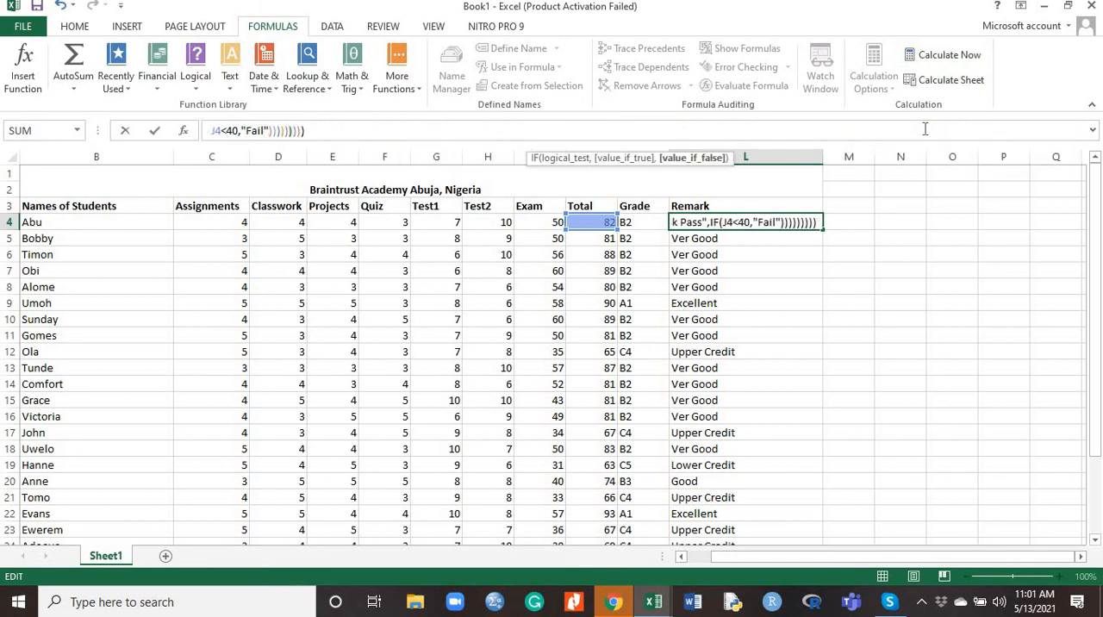
key(Right)
key(Right)
key(Right)
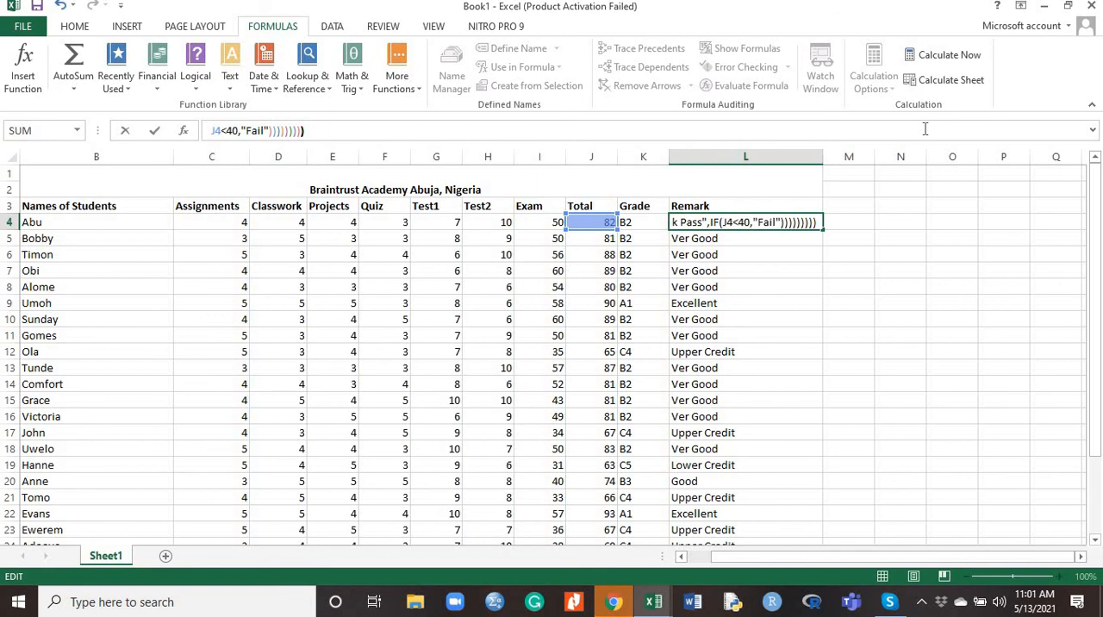
key(Return)
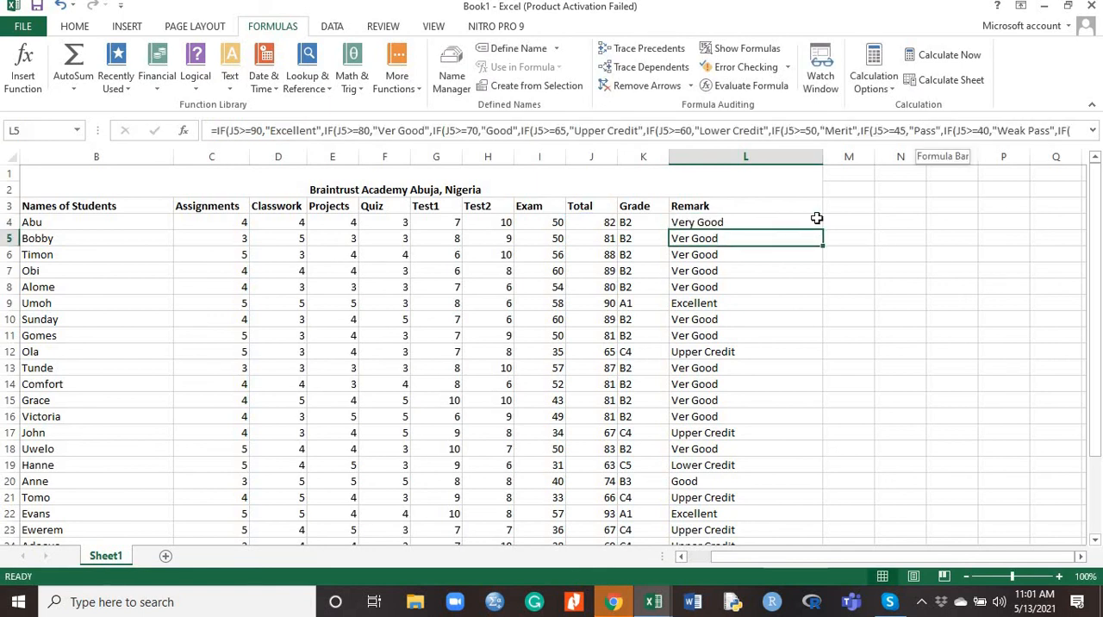
Copy the corrected Remark formula from L4 down the column to L29
click(781, 220)
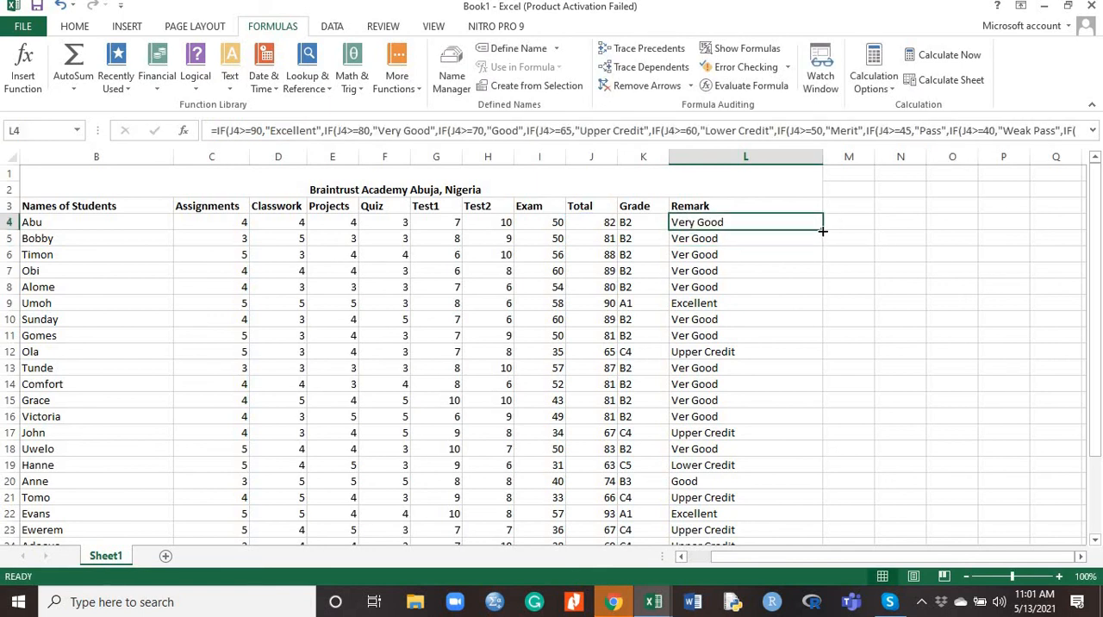
mouse_move(822, 230)
mouse_down()
mouse_move(808, 605)
mouse_move(802, 507)
mouse_up()
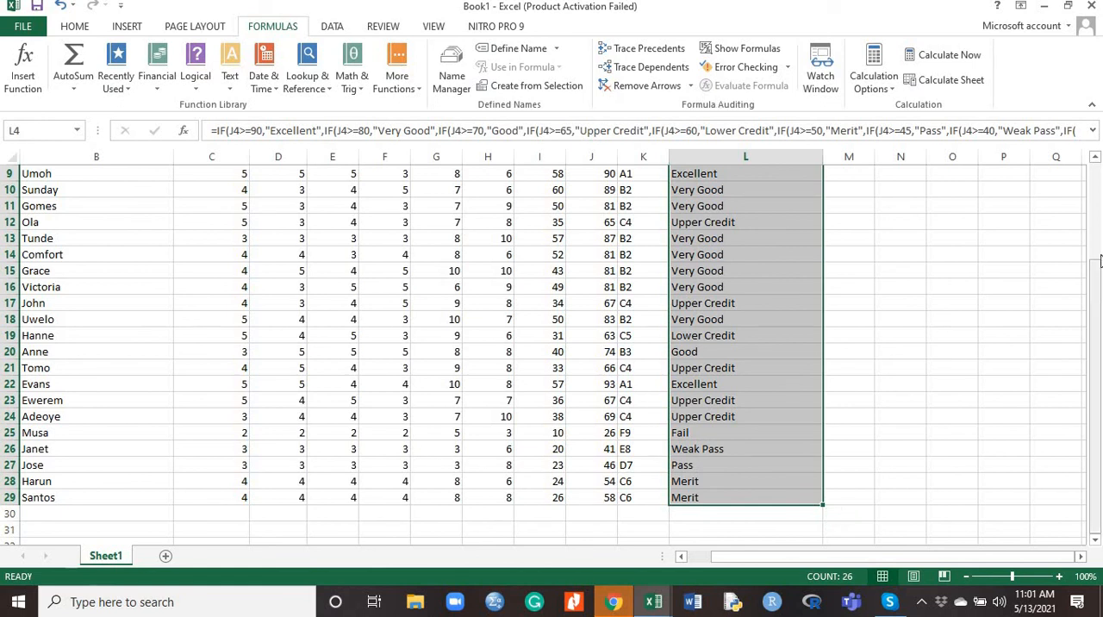
Fill the Remark column from its heading in L3 through L29 with the standard green colour
drag(1097, 262, 1096, 211)
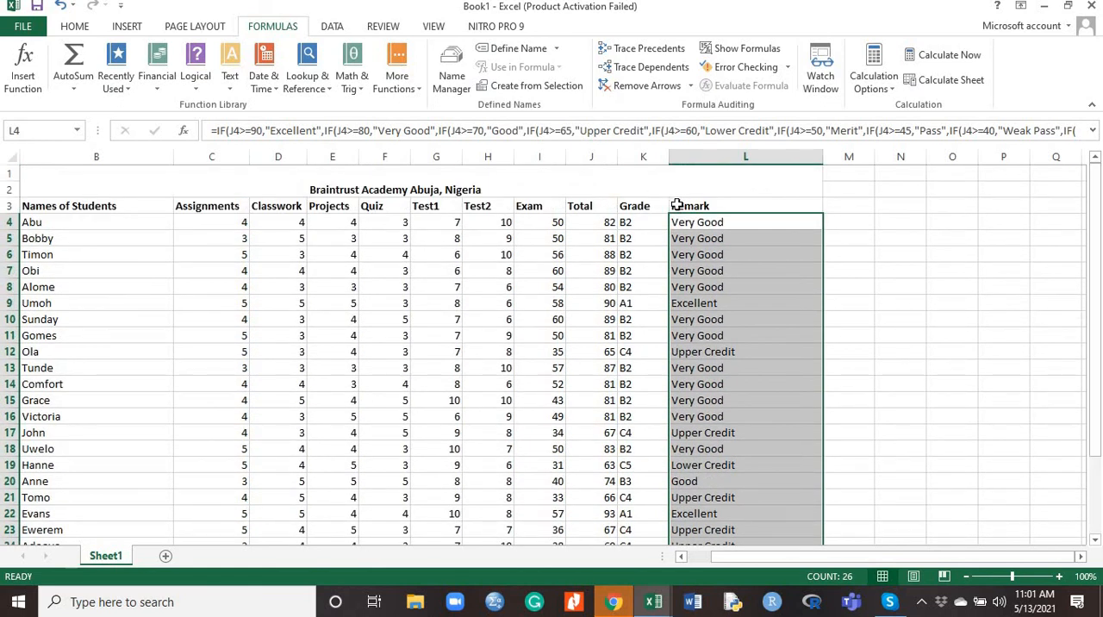
drag(677, 205, 694, 514)
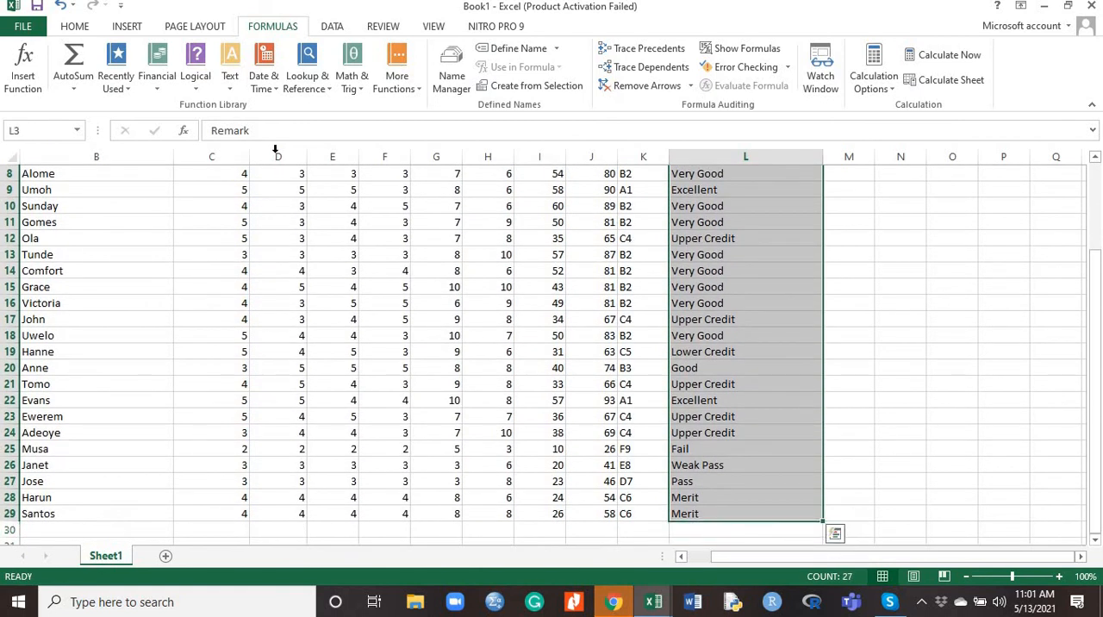
click(73, 26)
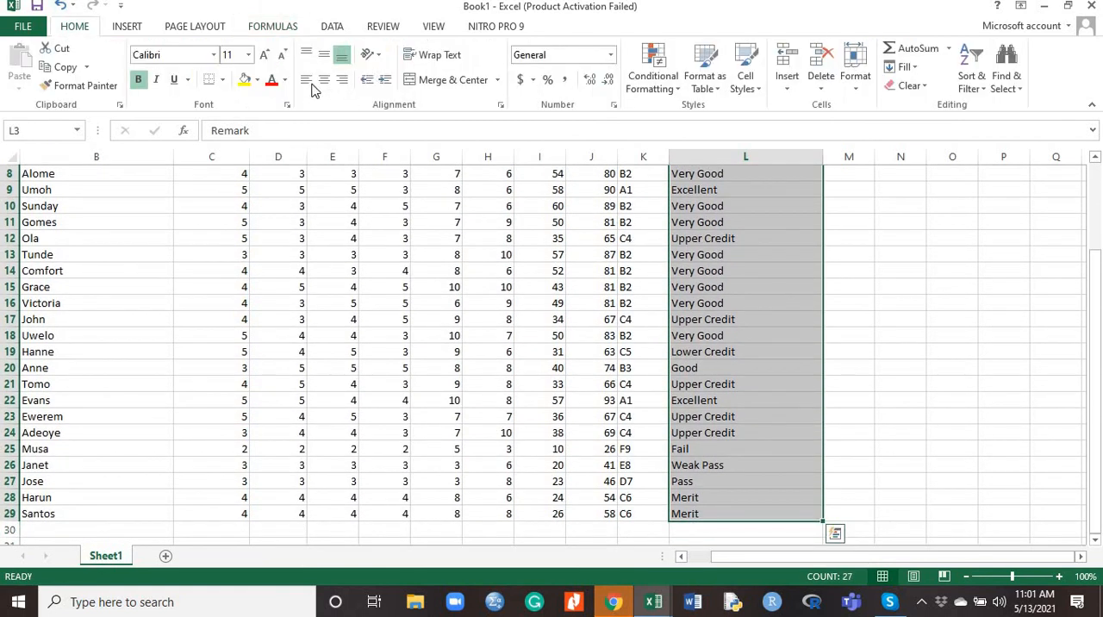
click(260, 80)
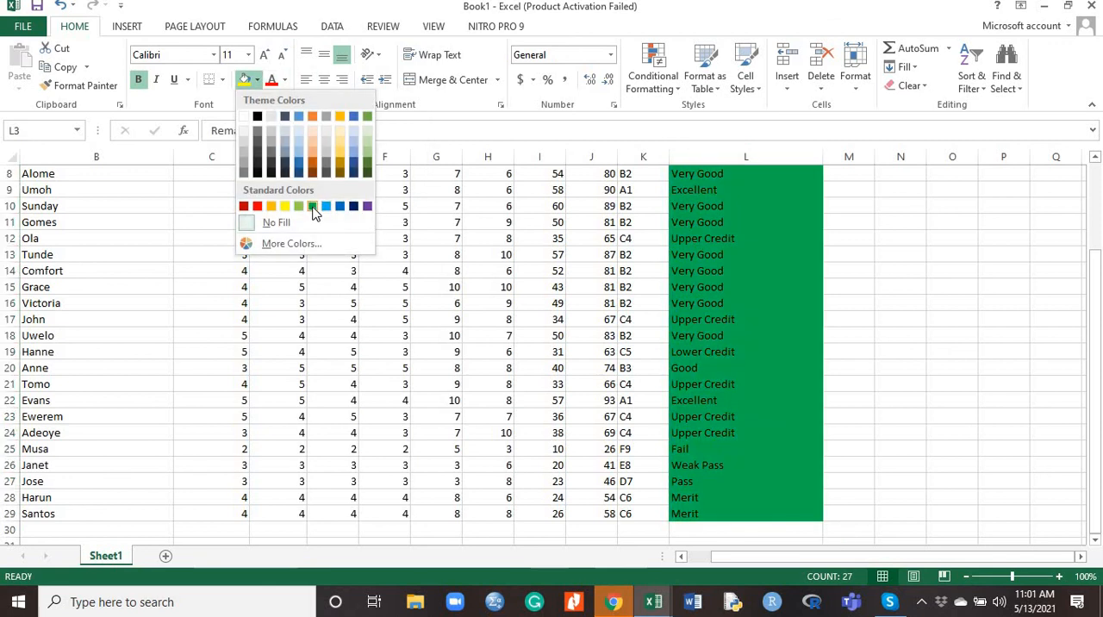
click(312, 207)
Fill the "Fail" remark in L25 with the standard red colour
scroll(603, 211, up, 3)
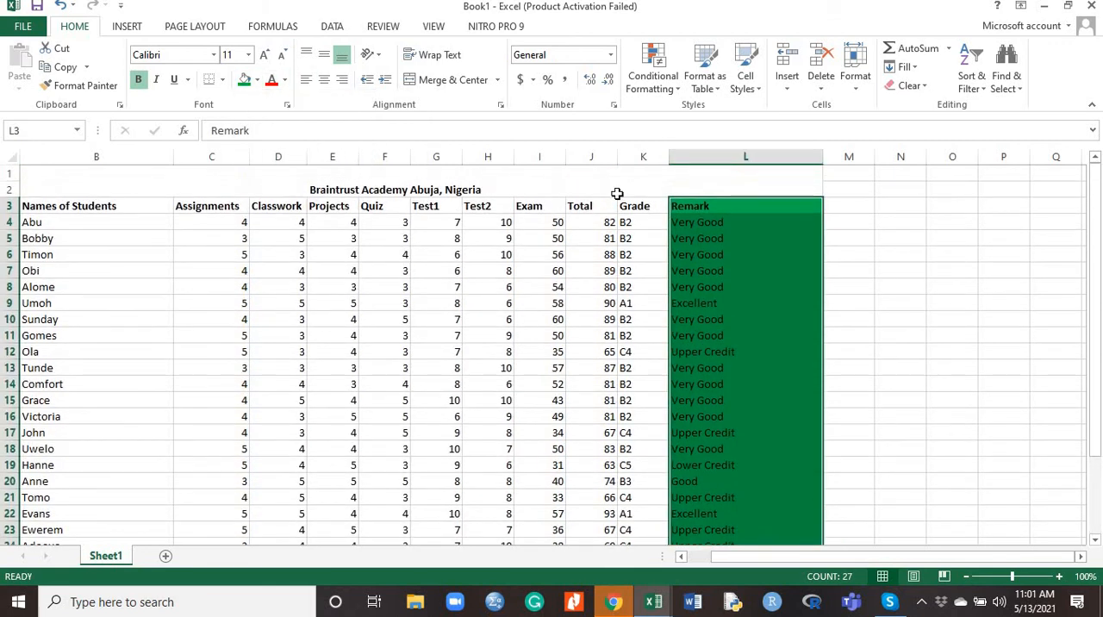
drag(628, 204, 626, 288)
drag(625, 224, 669, 210)
drag(1097, 223, 1101, 343)
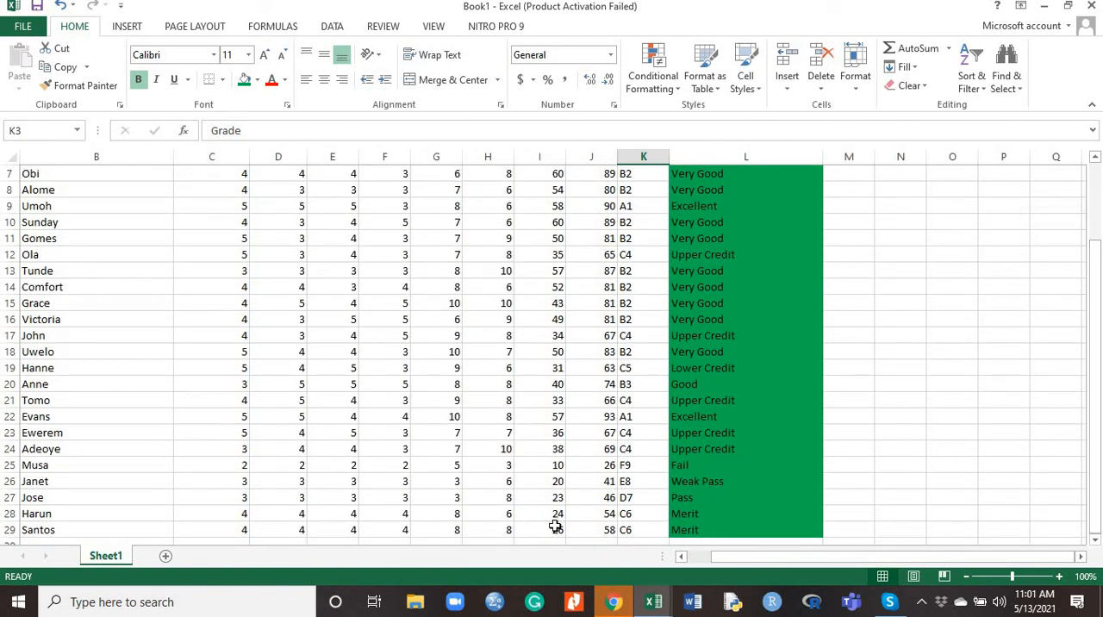
click(680, 462)
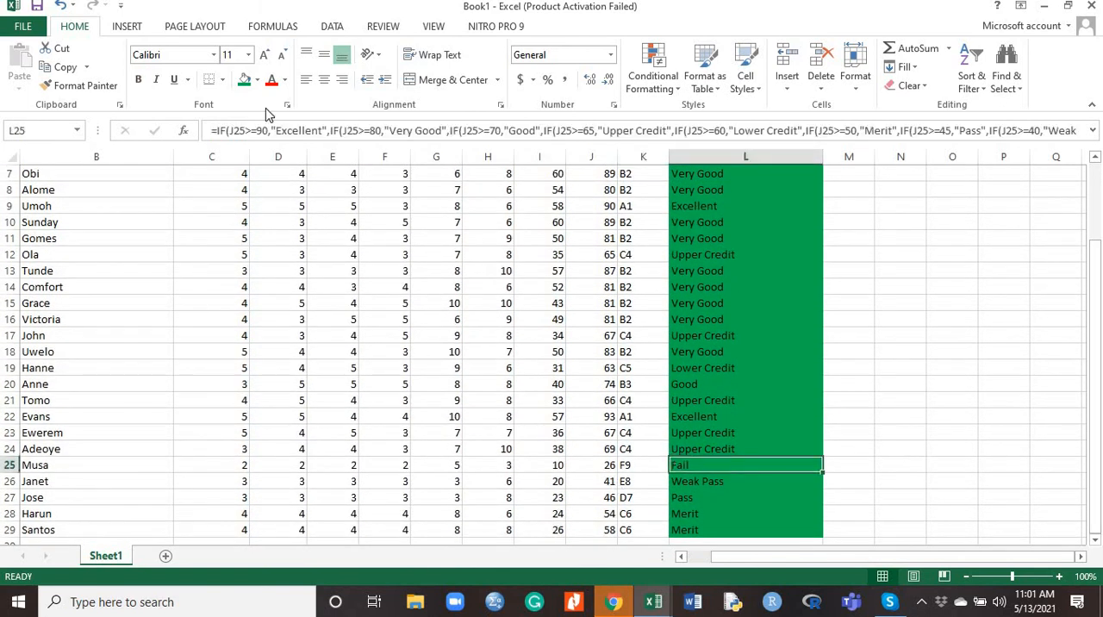
click(256, 80)
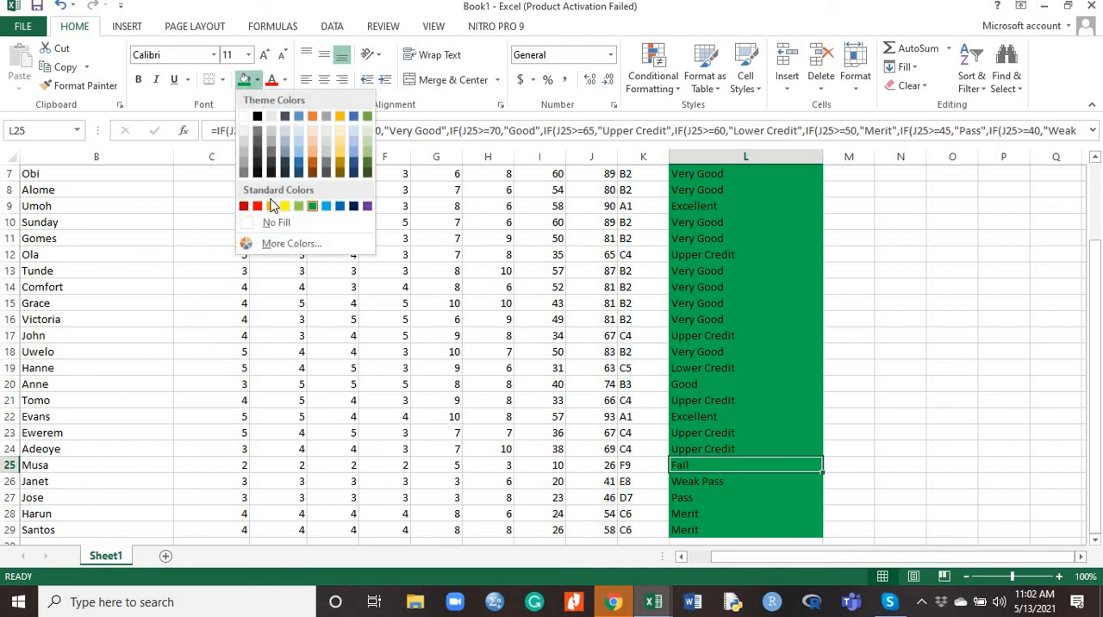
click(256, 207)
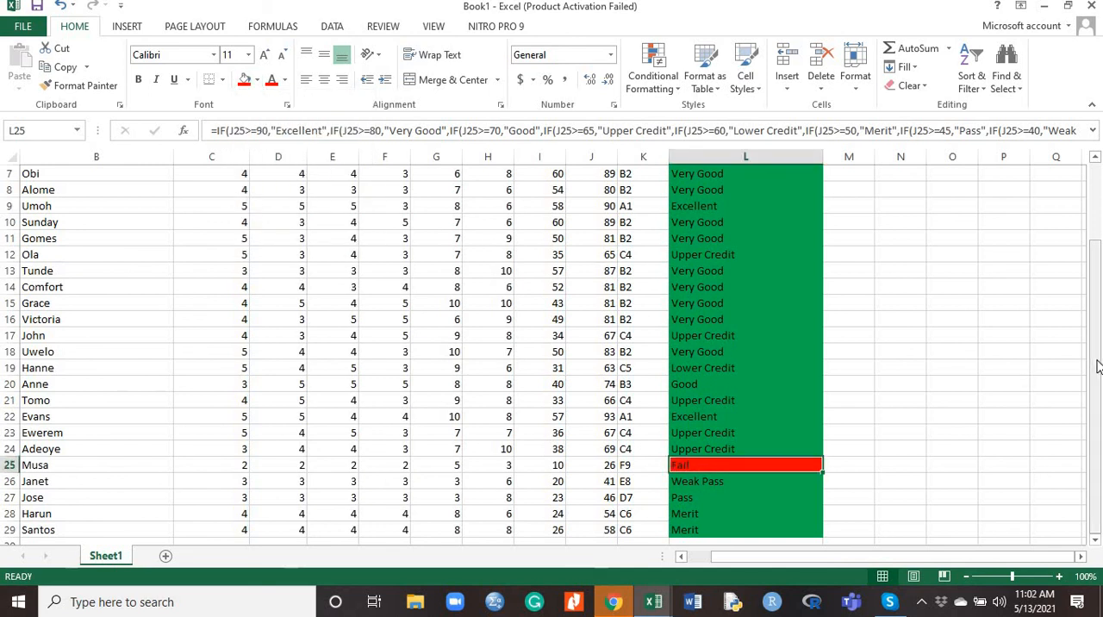
drag(1098, 366, 380, 303)
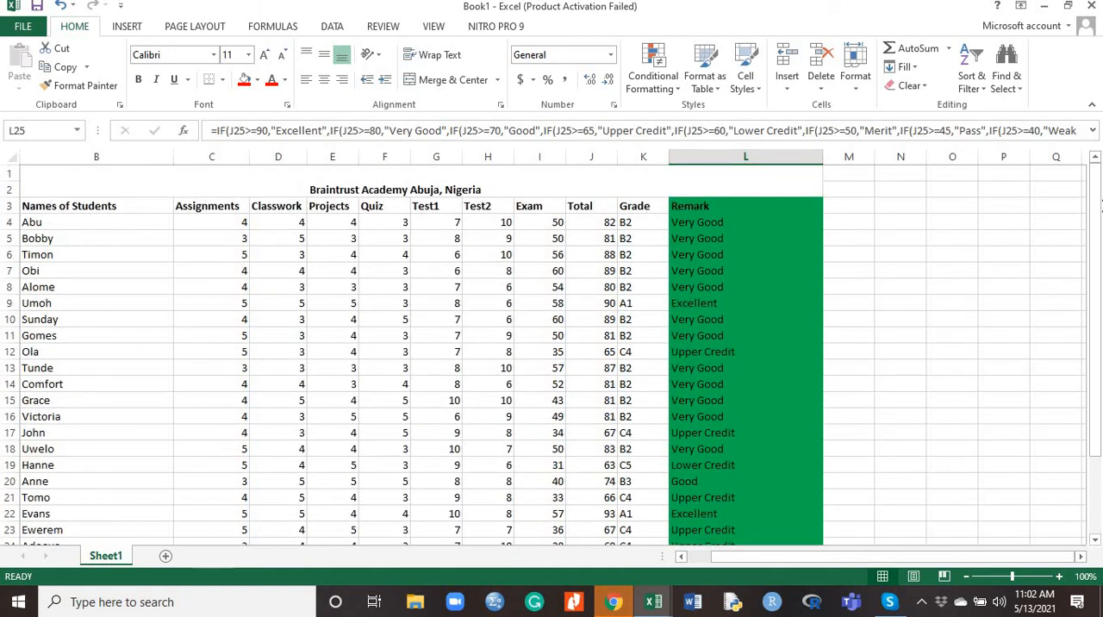
drag(1098, 247, 1098, 164)
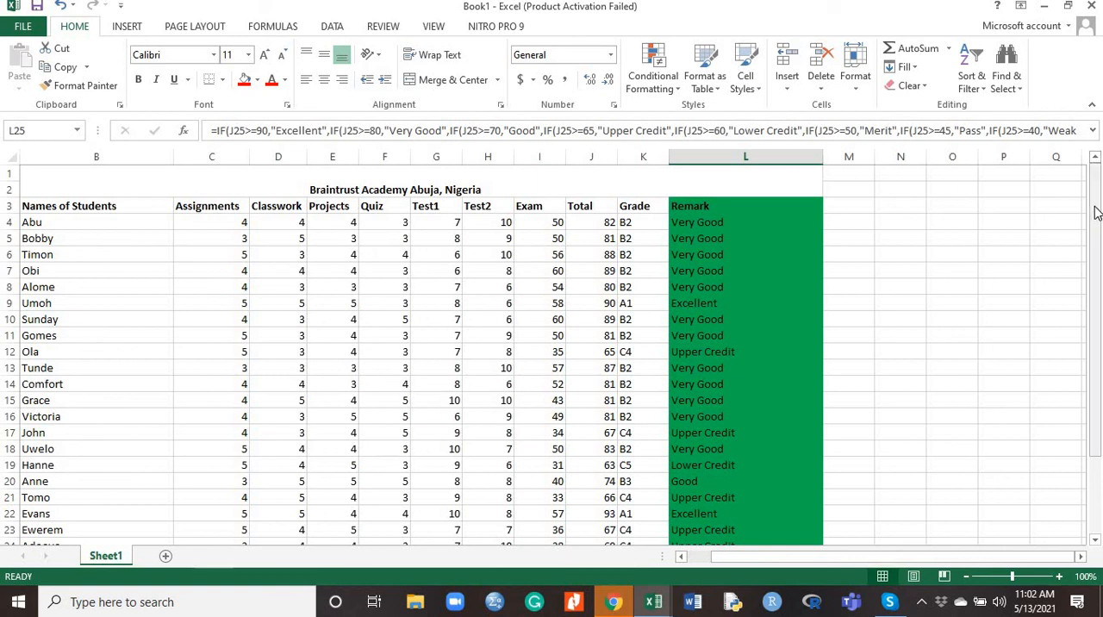
drag(1095, 248, 1098, 326)
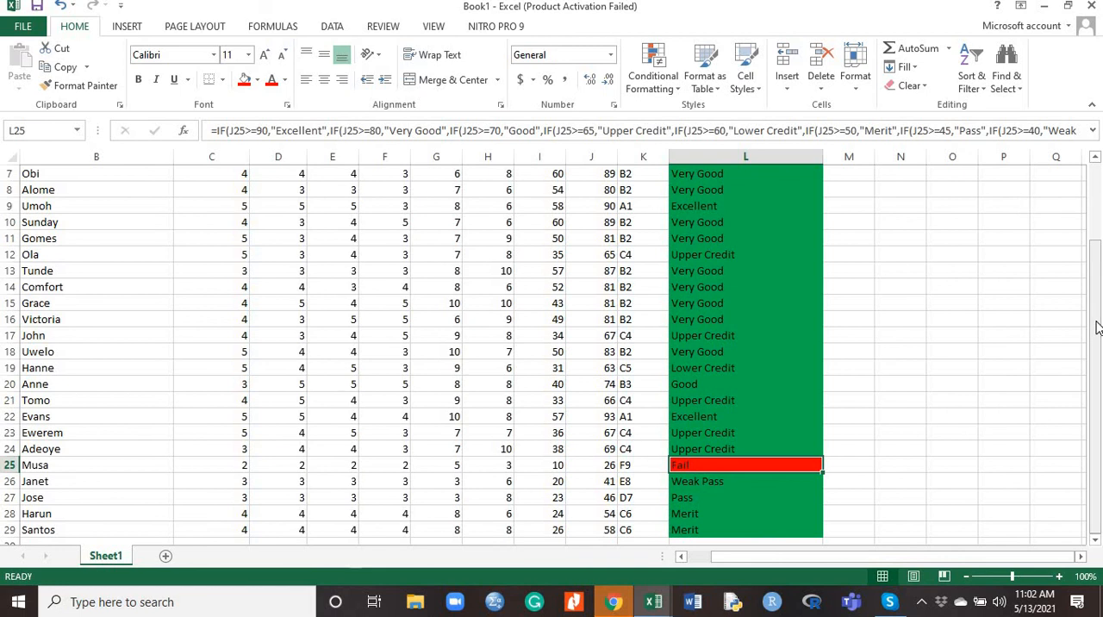